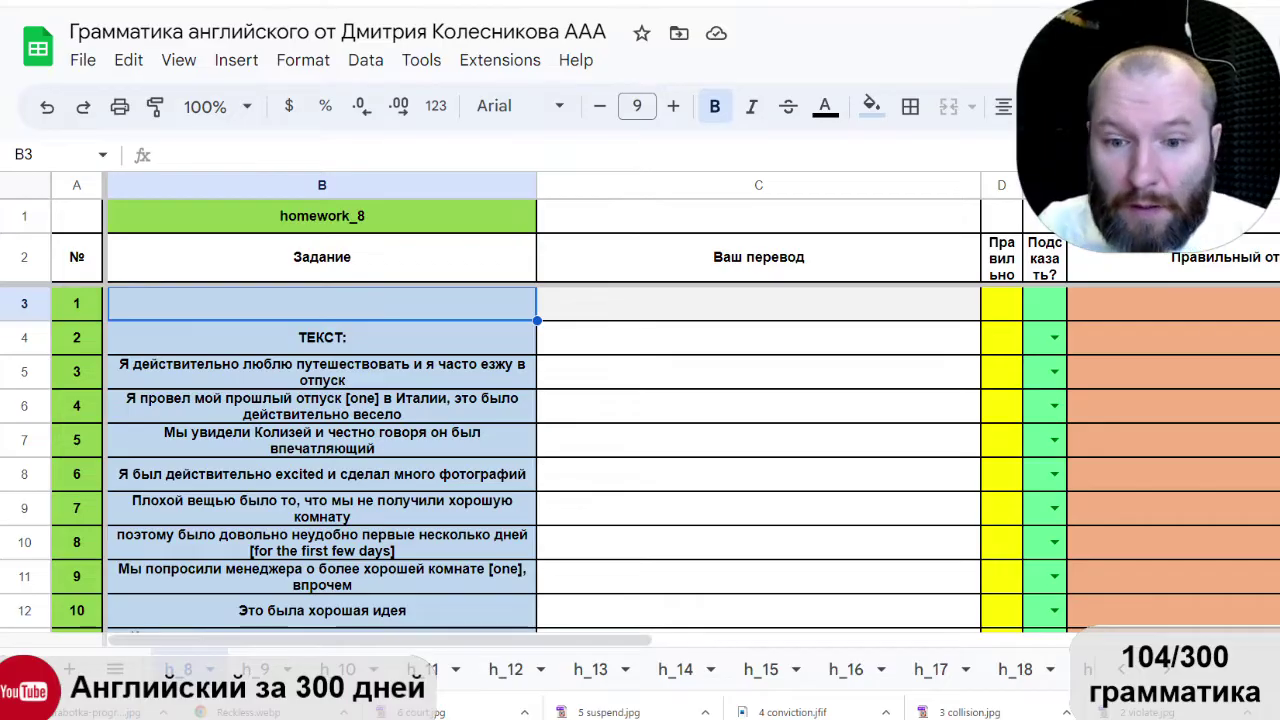
Examine the task, translation and correct-answer cells in row 5 of the homework_8 sheet.
{"action": "left_click", "coordinate": [658, 334]}
{"action": "left_click", "coordinate": [620, 372]}
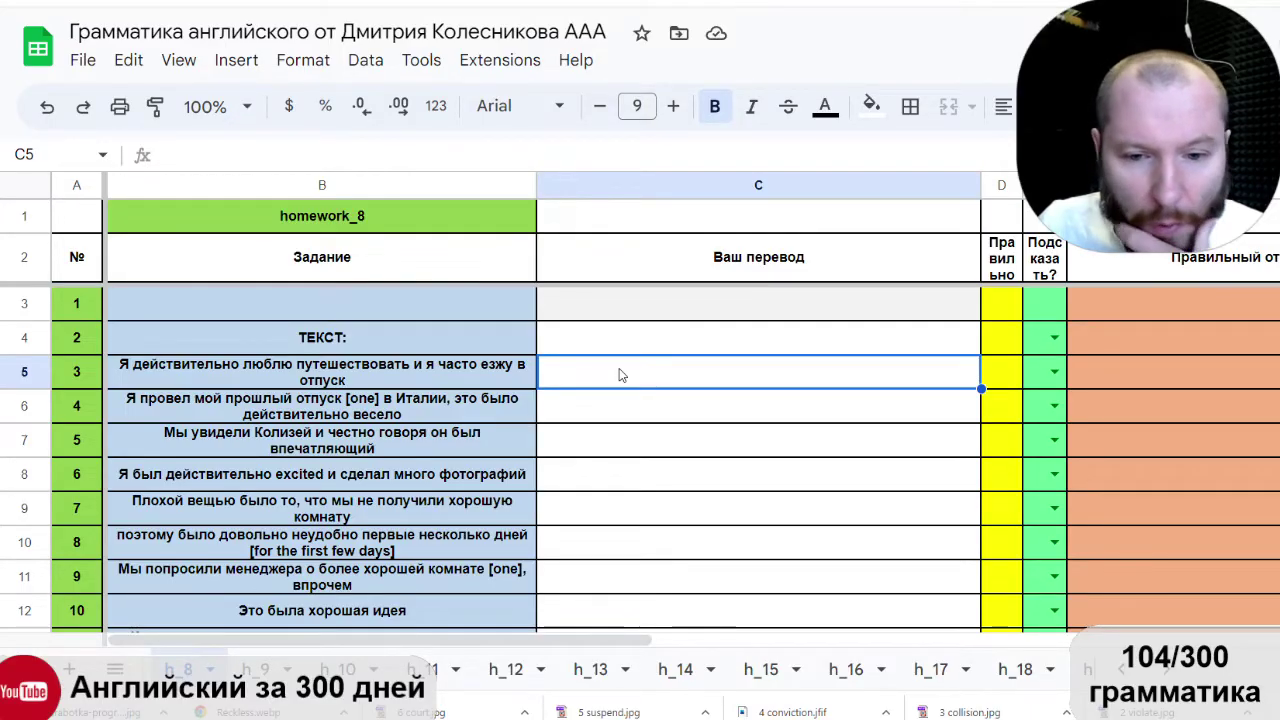
{"action": "left_click", "coordinate": [378, 370]}
{"action": "left_click", "coordinate": [734, 378]}
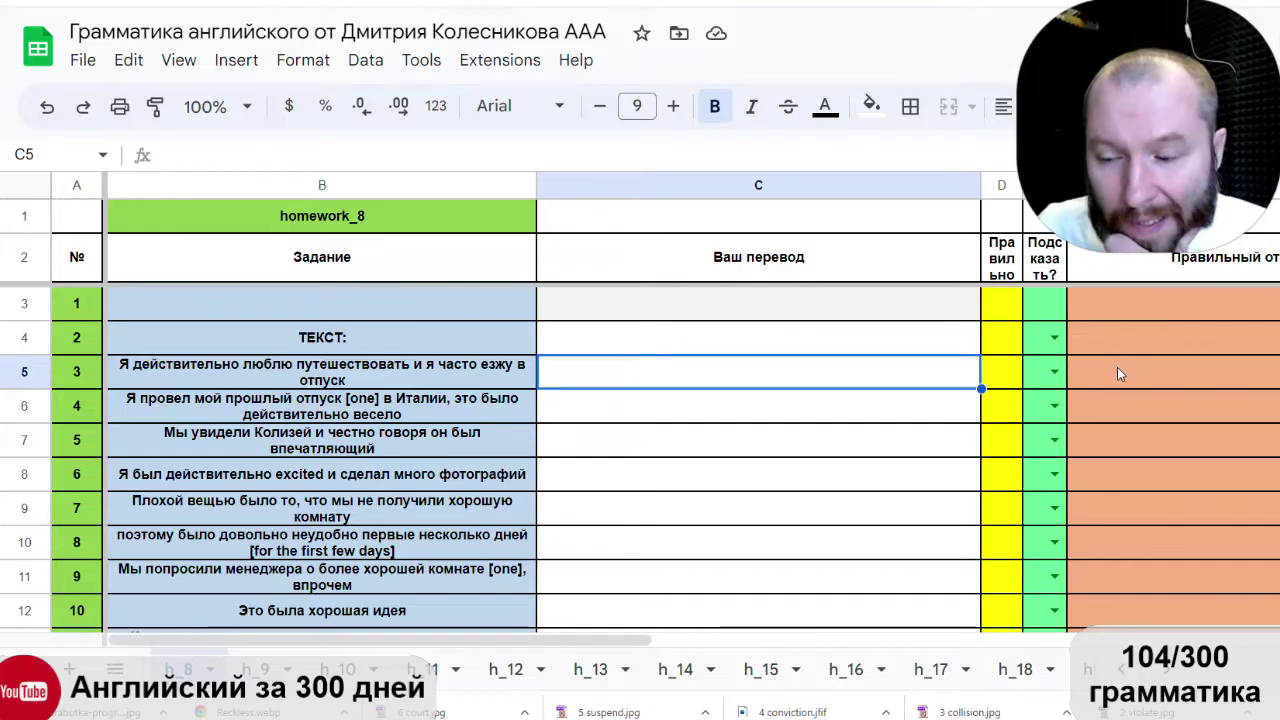
{"action": "left_click", "coordinate": [1117, 369]}
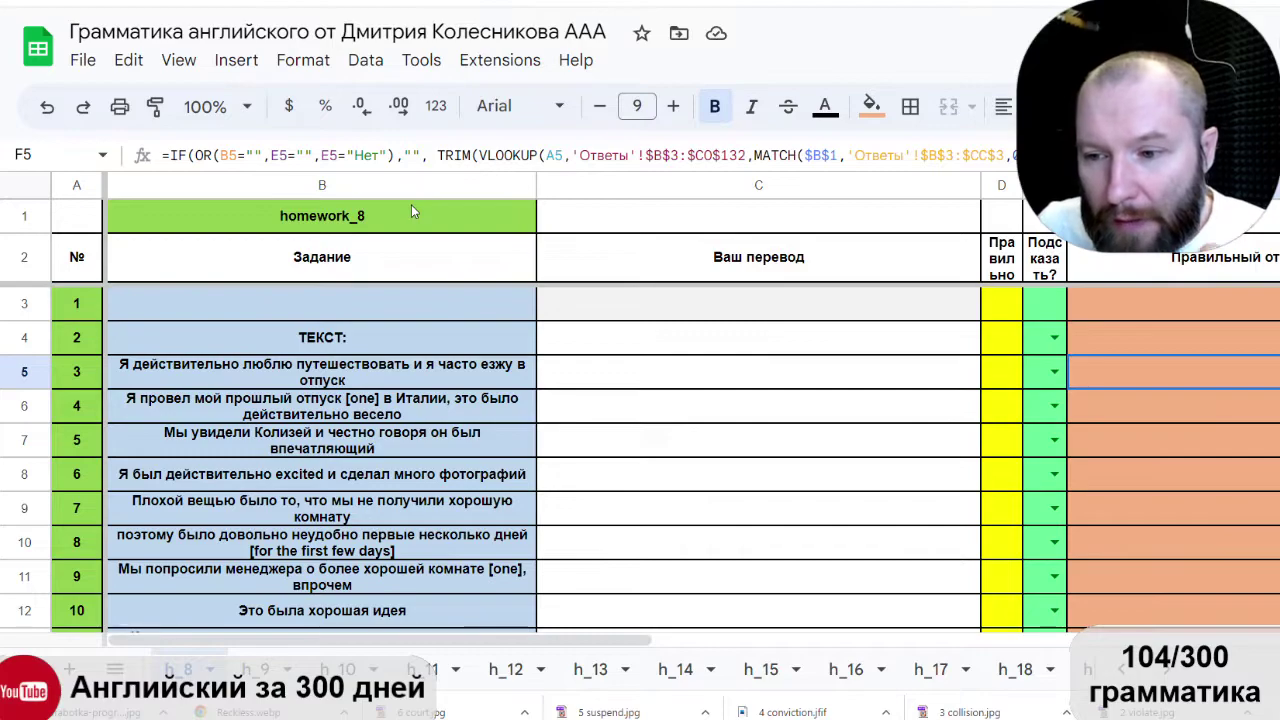
{"action": "left_click", "coordinate": [594, 378]}
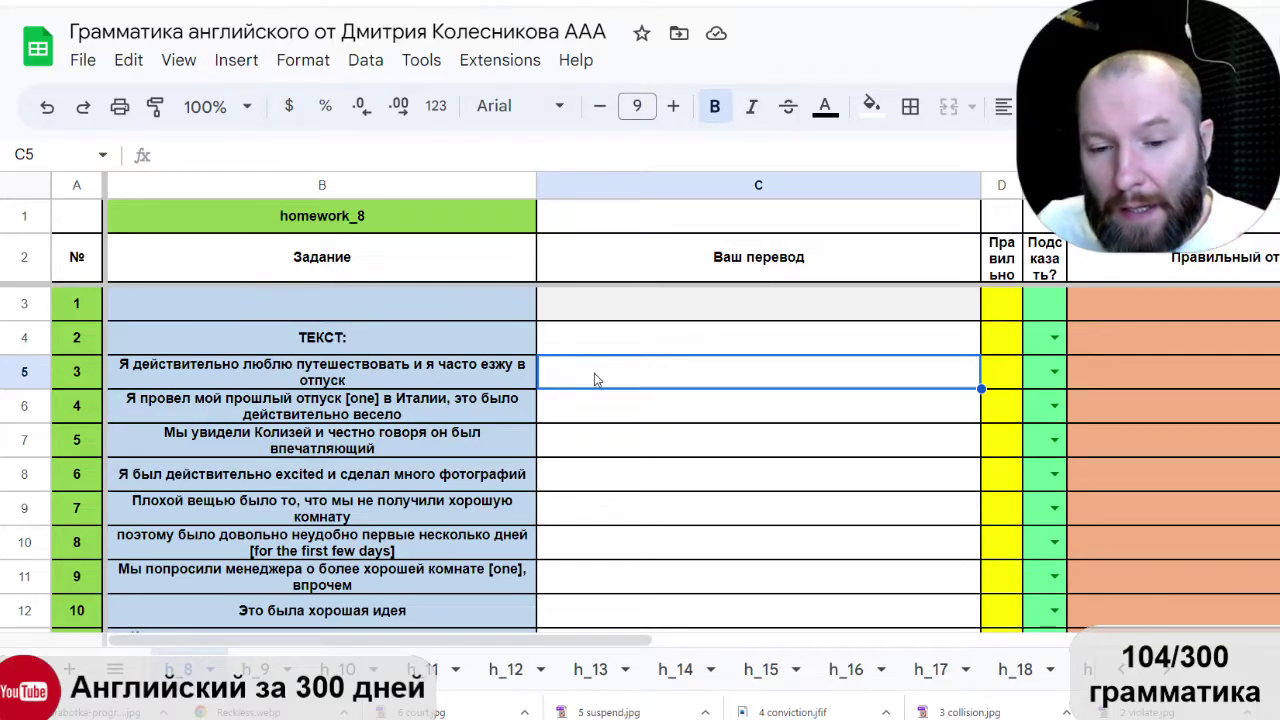
{"action": "left_click", "coordinate": [229, 375]}
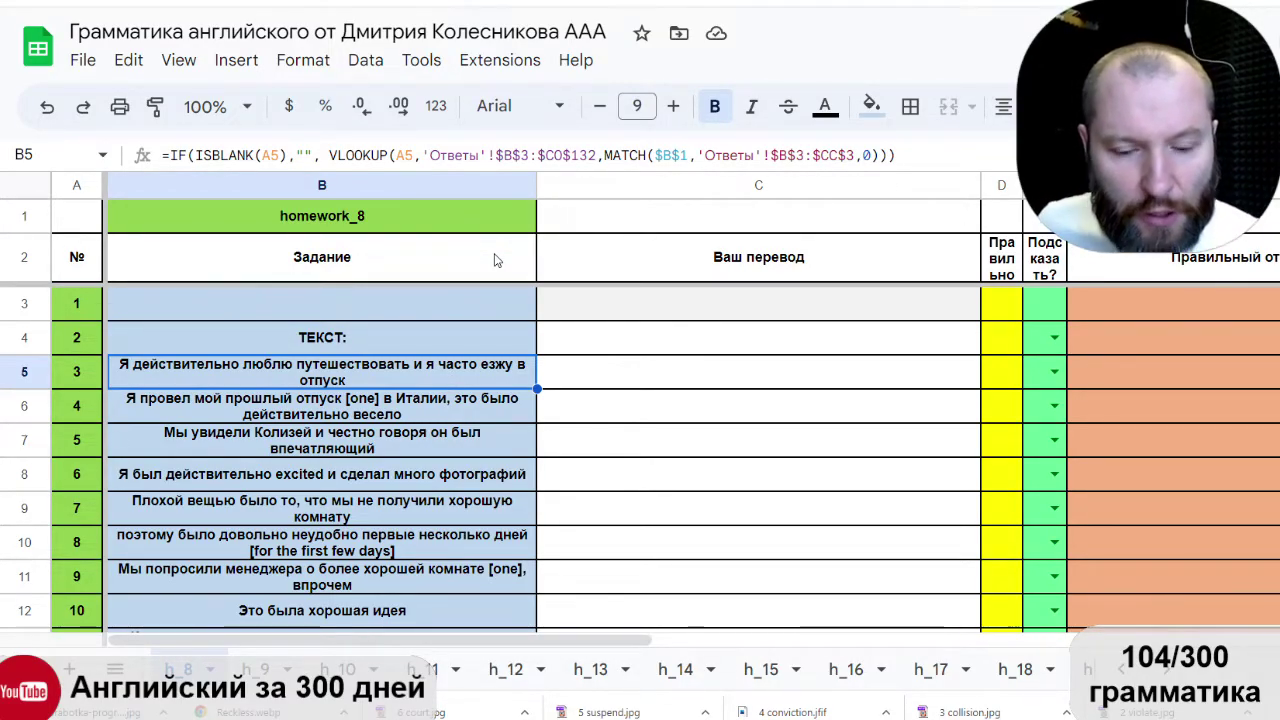
{"action": "left_click", "coordinate": [567, 376]}
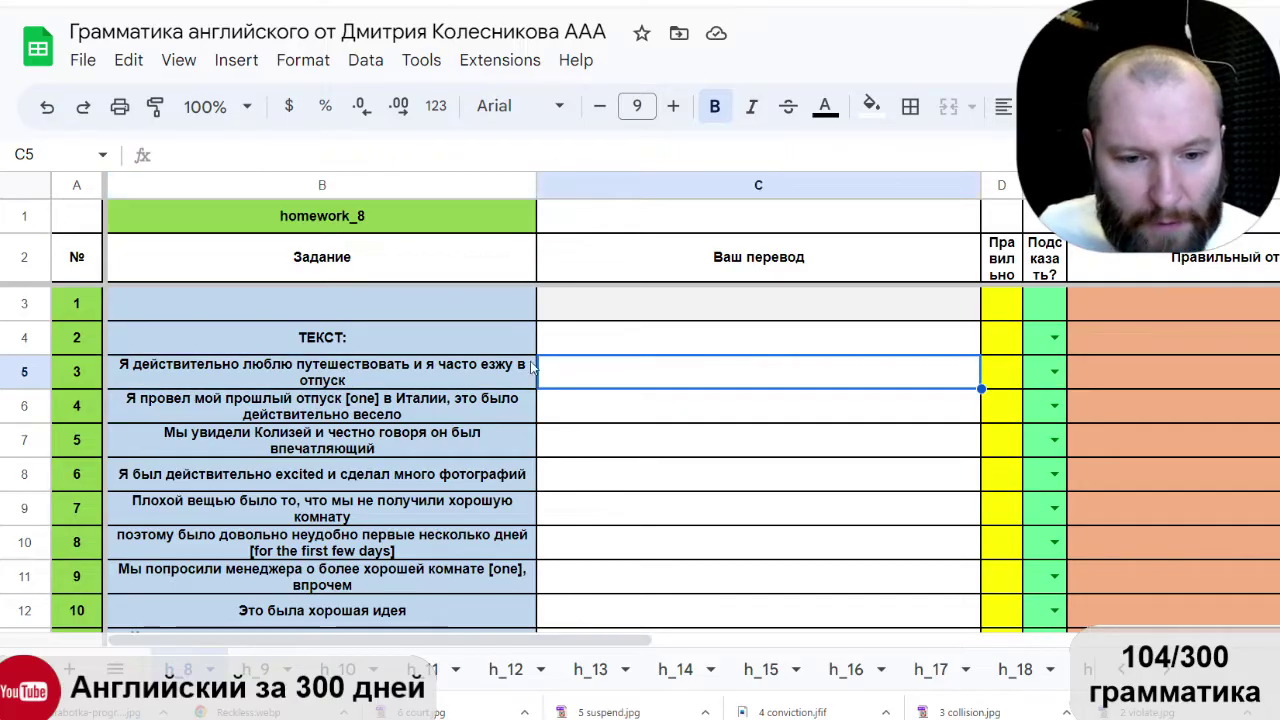
{"action": "left_click", "coordinate": [441, 380]}
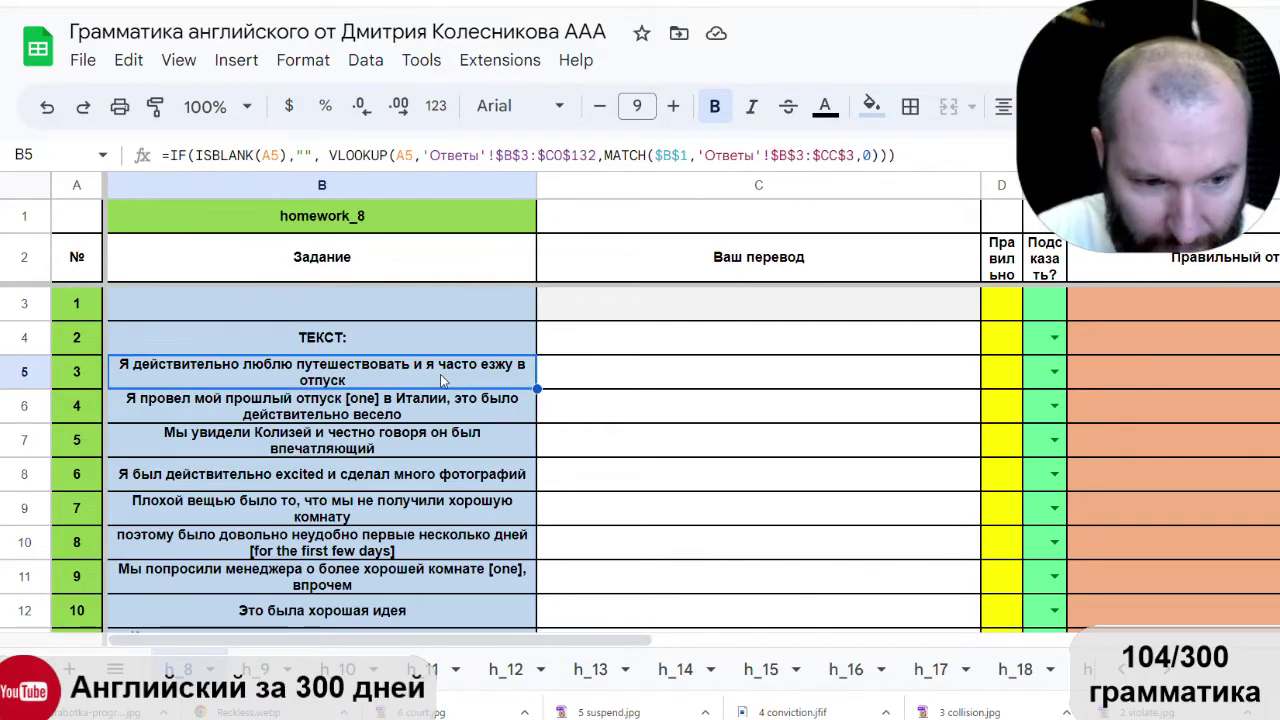
Enter "I really like traverling" in C5 as the start of the translation of sentence 3.
{"action": "left_click", "coordinate": [570, 387]}
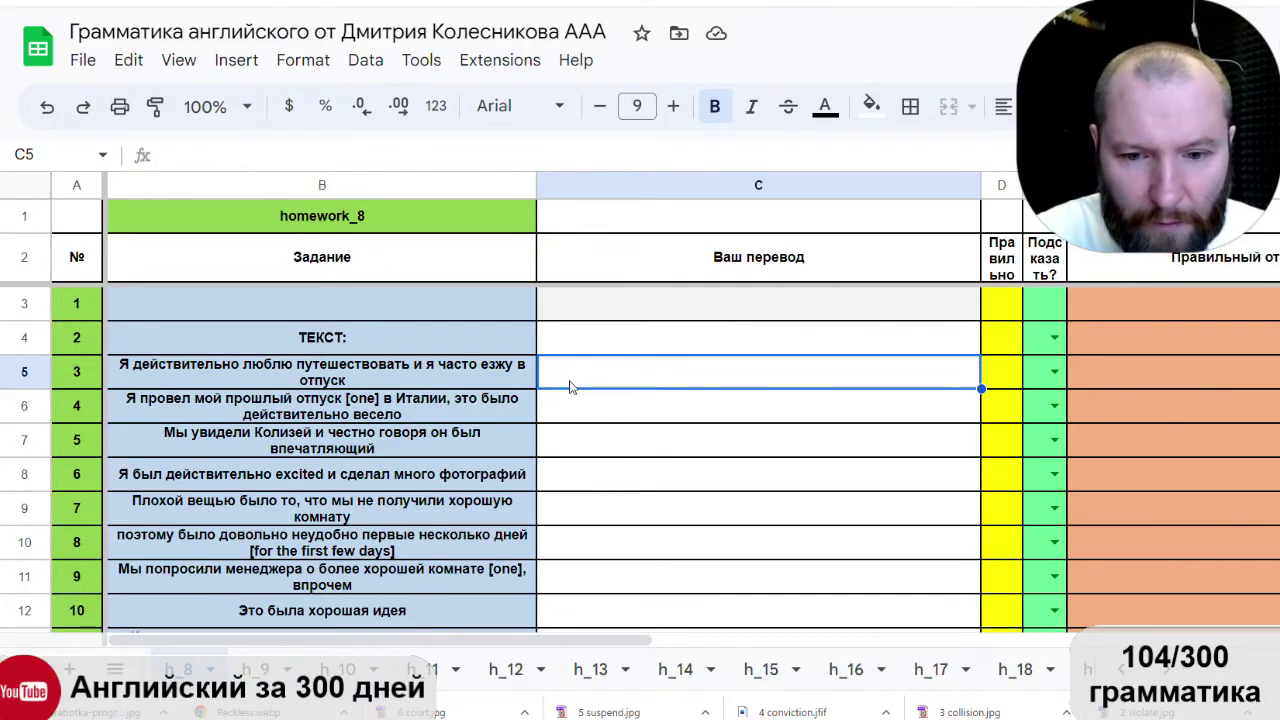
{"action": "type", "text": "шг"}
{"action": "key", "text": "BackSpace"}
{"action": "key", "text": "BackSpace"}
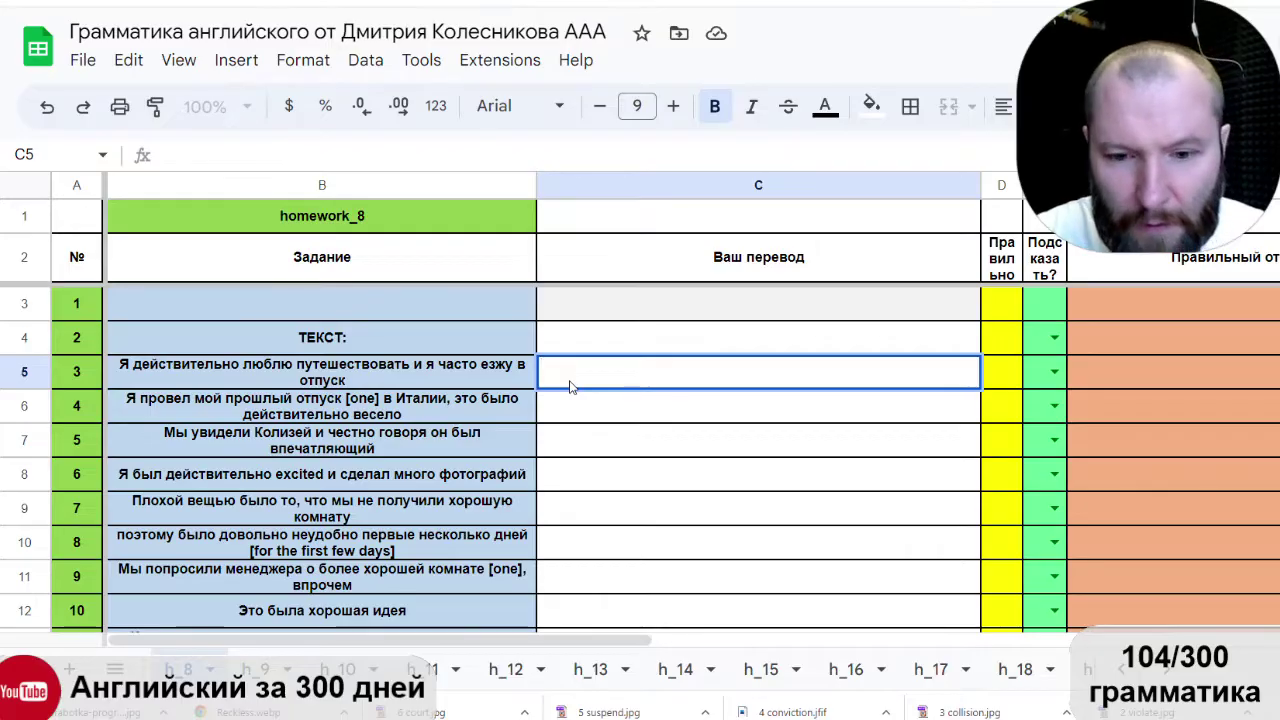
{"action": "type", "text": "I really like "}
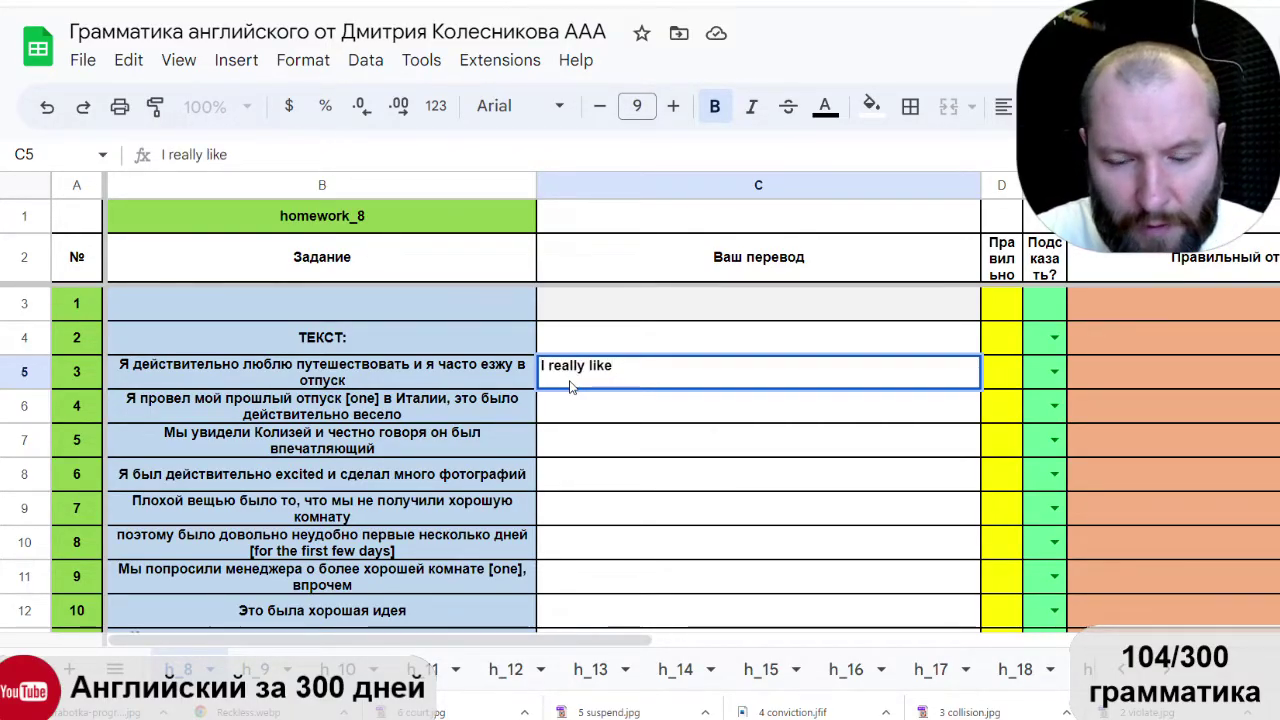
{"action": "type", "text": "traver"}
{"action": "key", "text": "BackSpace"}
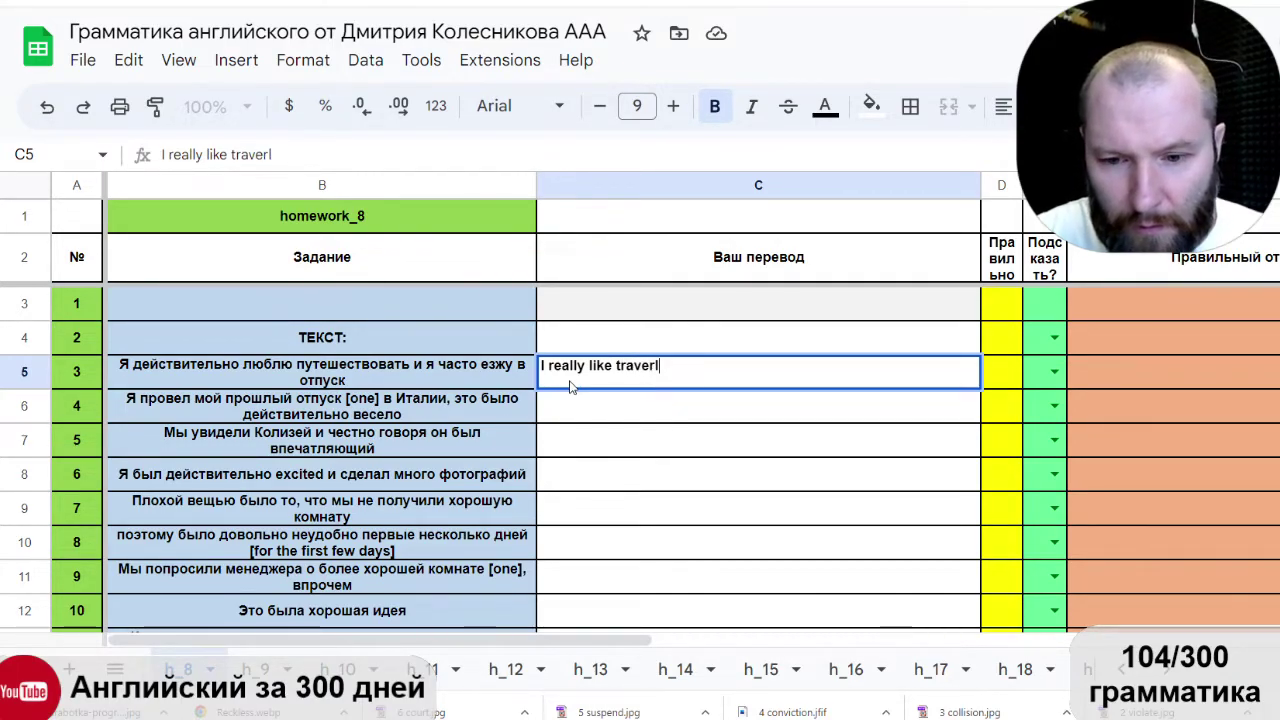
{"action": "type", "text": "ing"}
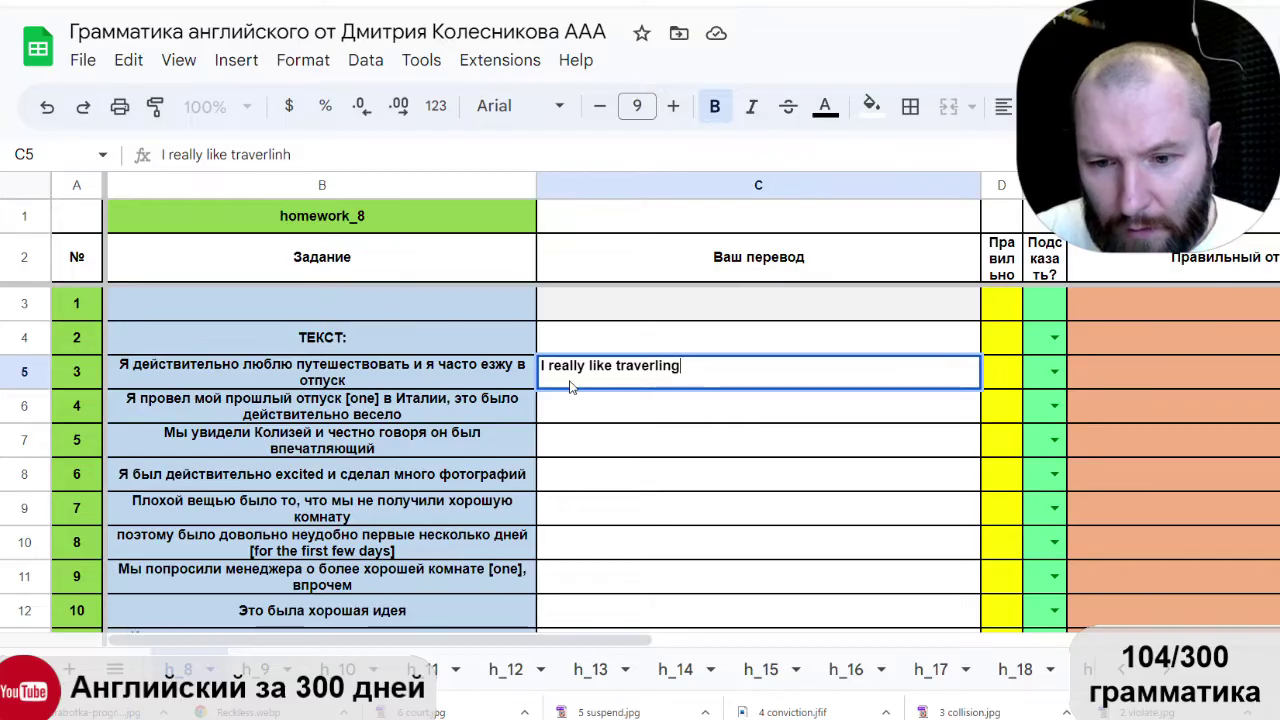
{"action": "key", "text": "Return"}
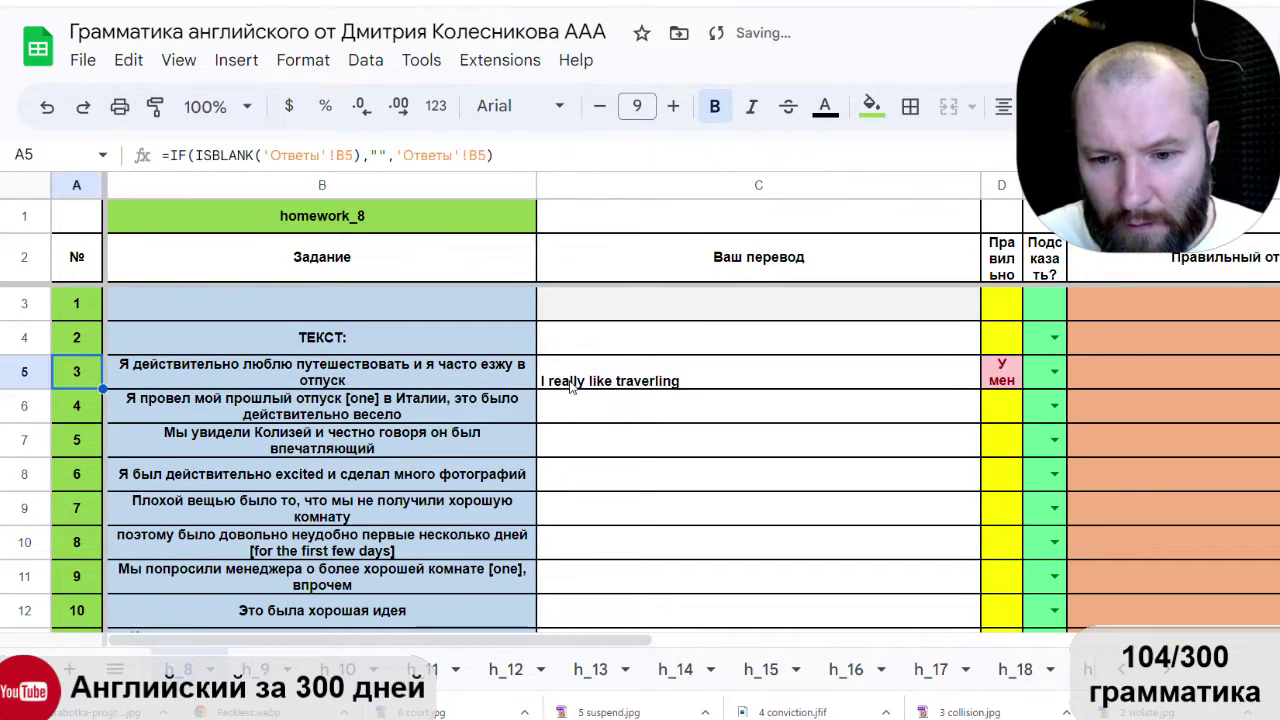
Correct the misspelled word in the C5 translation to "traveling".
{"action": "key", "text": "Right"}
{"action": "key", "text": "Right"}
{"action": "key", "text": "Return"}
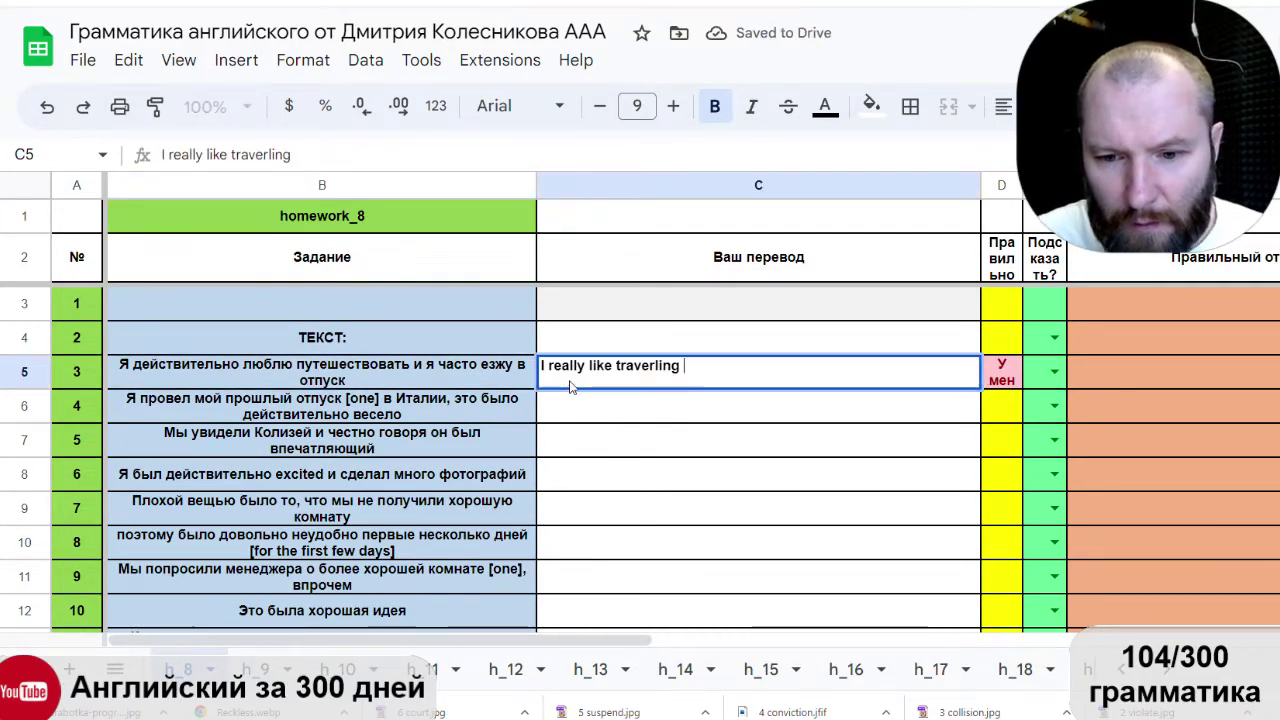
{"action": "key", "text": "Left"}
{"action": "key", "text": "Left"}
{"action": "key", "text": "BackSpace"}
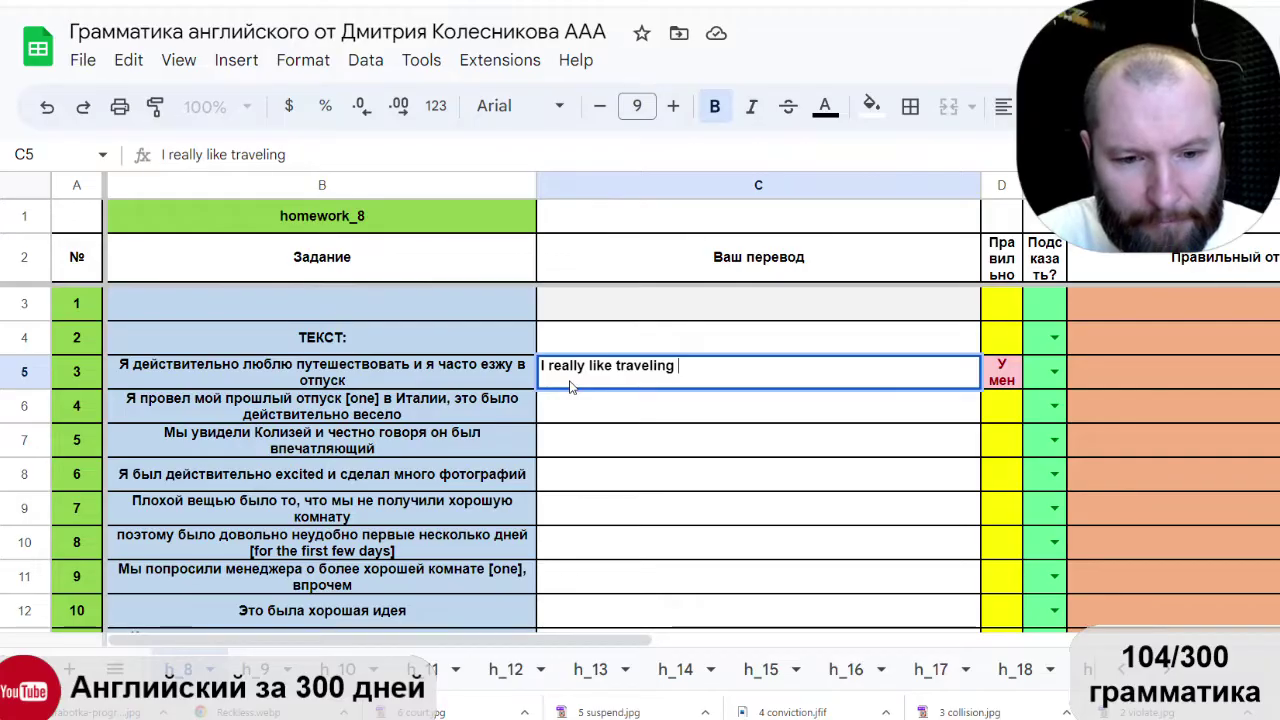
Complete the C5 translation with "and I often go abroad" after "traveling".
{"action": "type", "text": "and "}
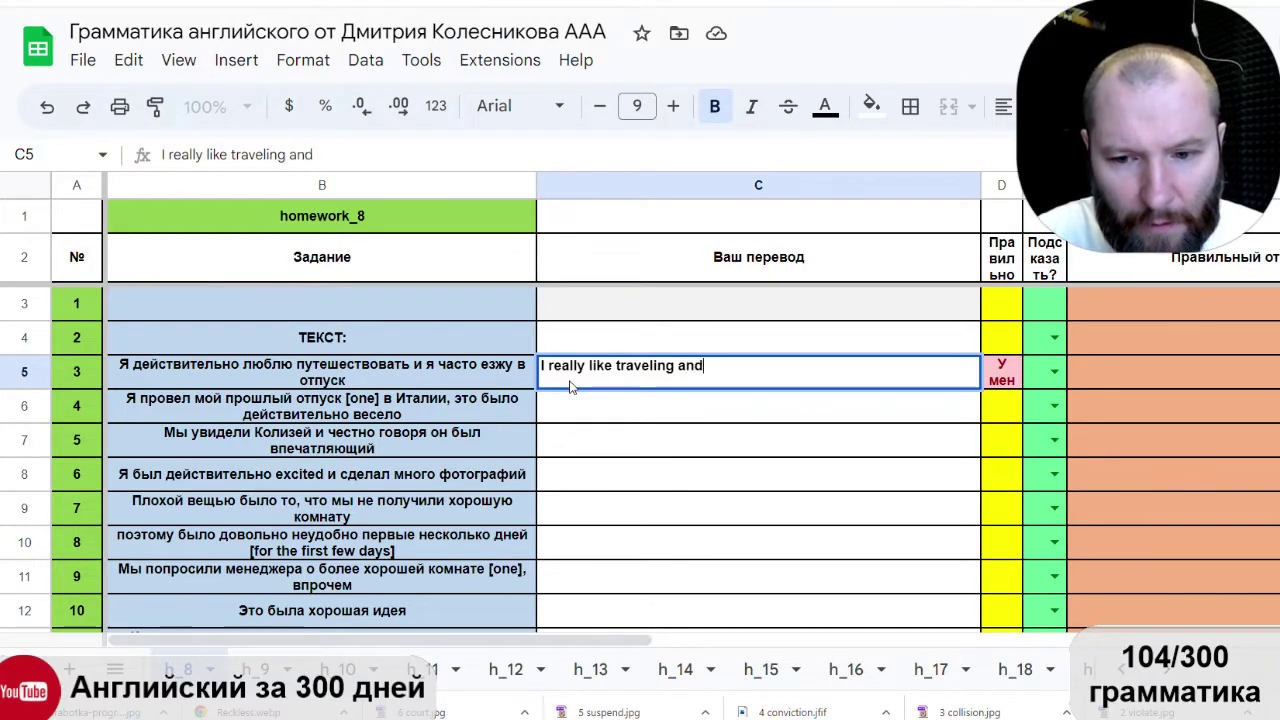
{"action": "type", "text": "I "}
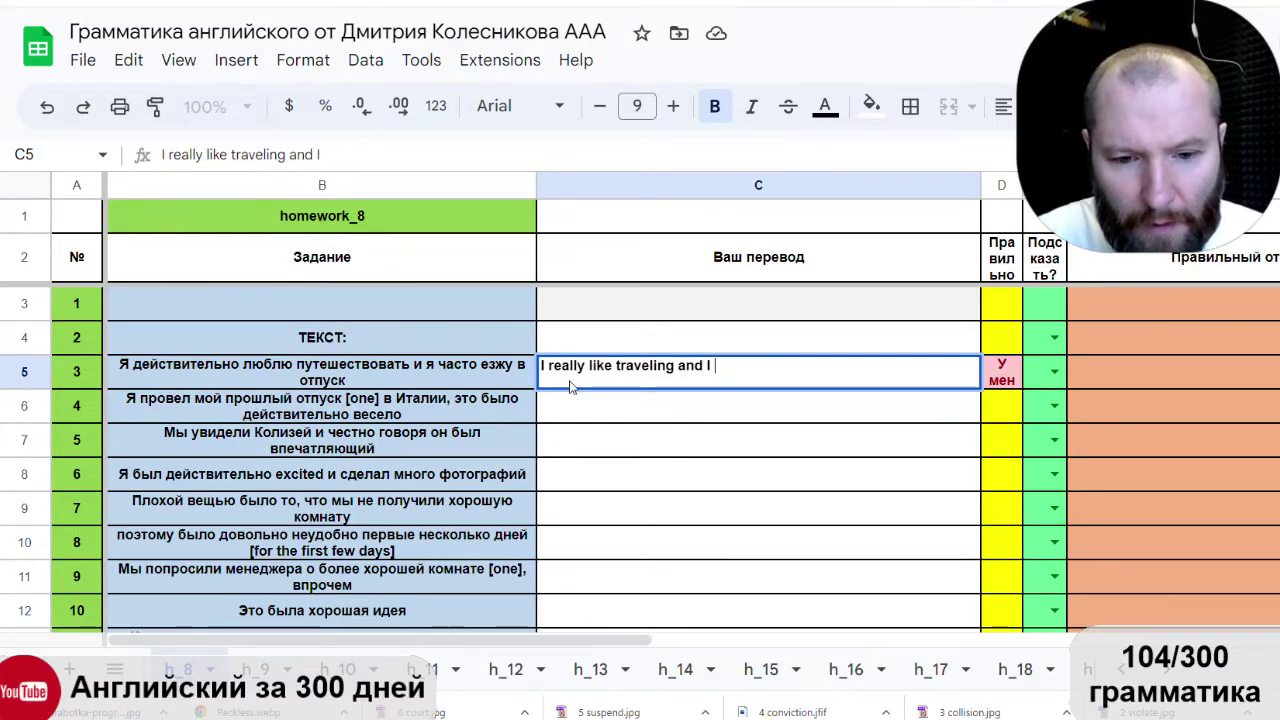
{"action": "type", "text": "ot"}
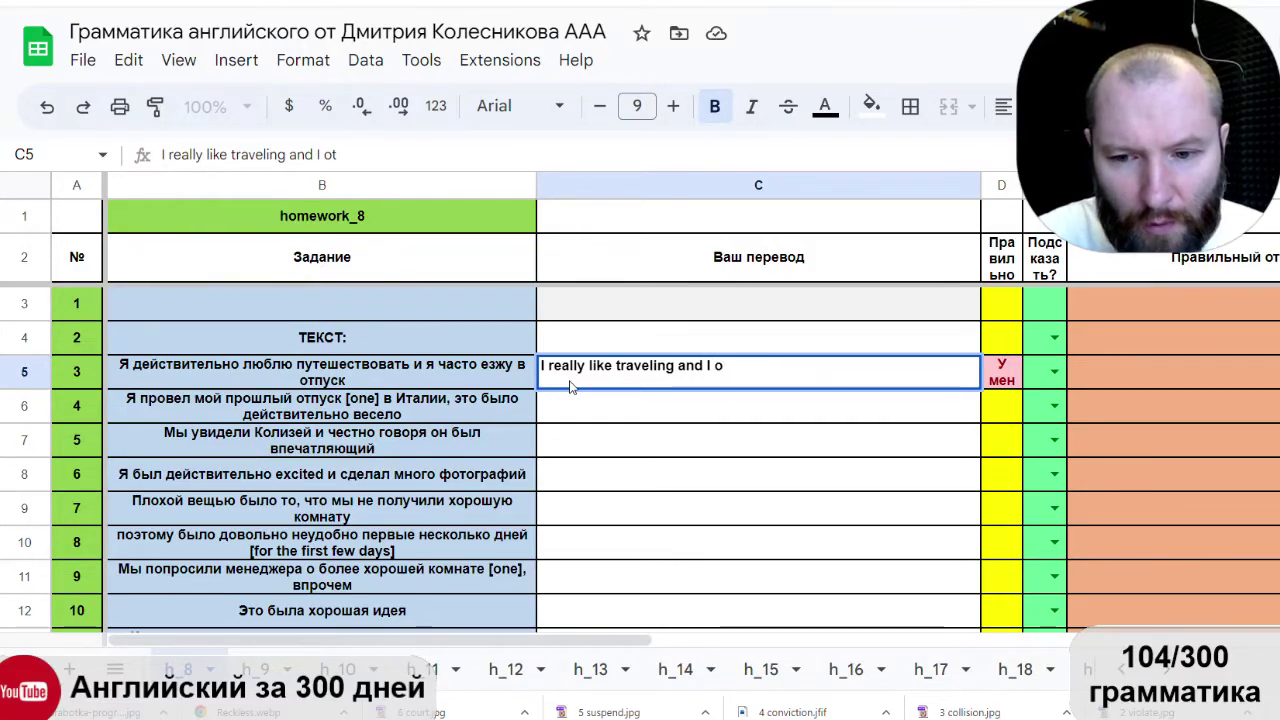
{"action": "type", "text": "ten"}
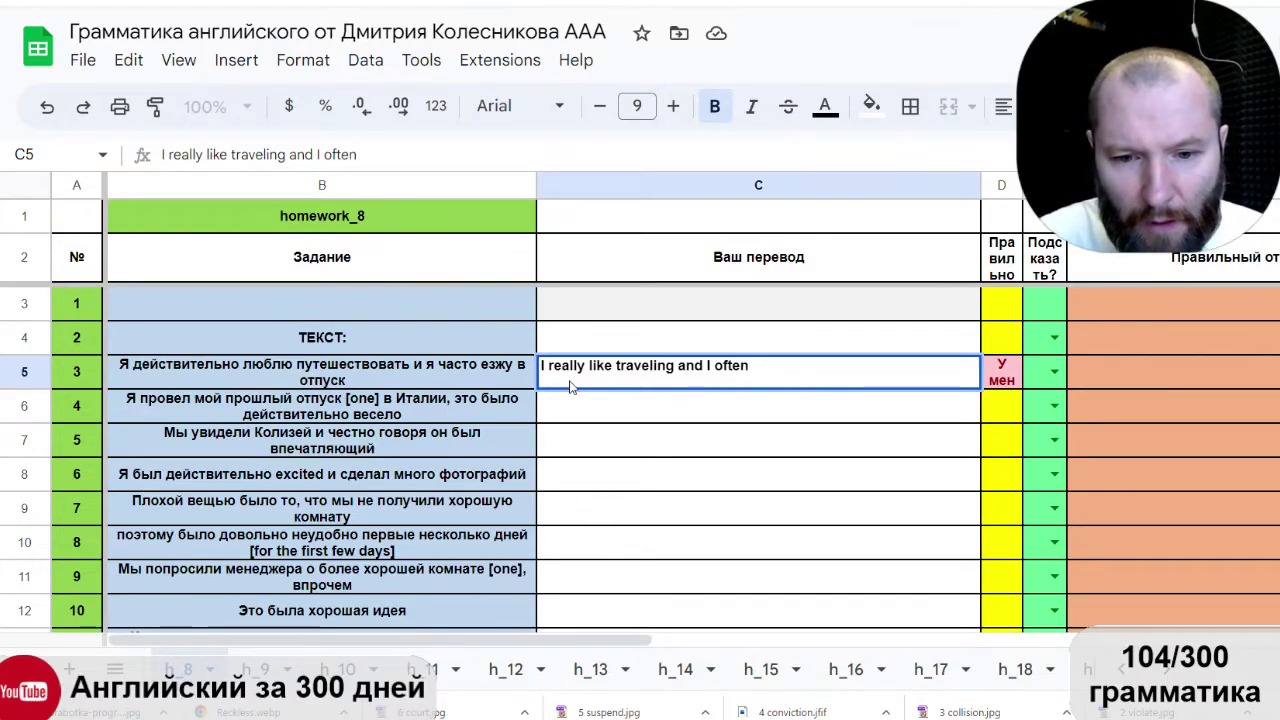
{"action": "type", "text": " fo"}
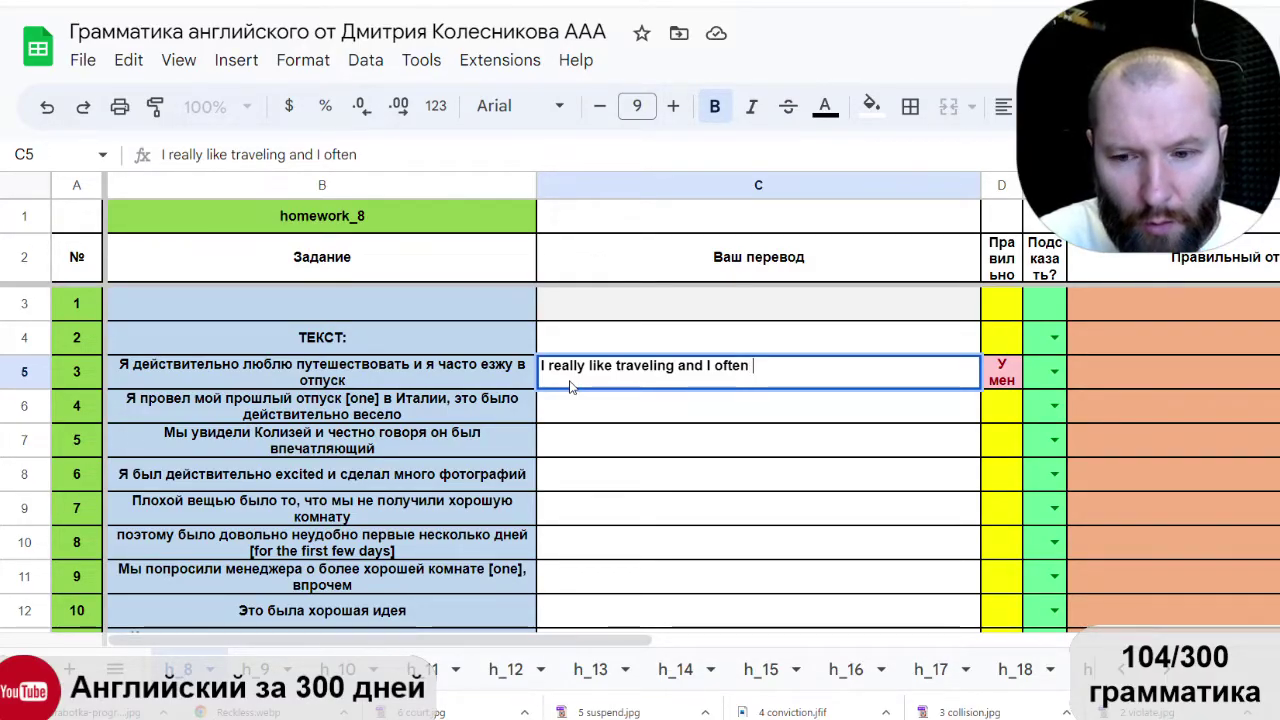
{"action": "key", "text": "BackSpace"}
{"action": "key", "text": "BackSpace"}
{"action": "key", "text": "BackSpace"}
{"action": "type", "text": "go ab"}
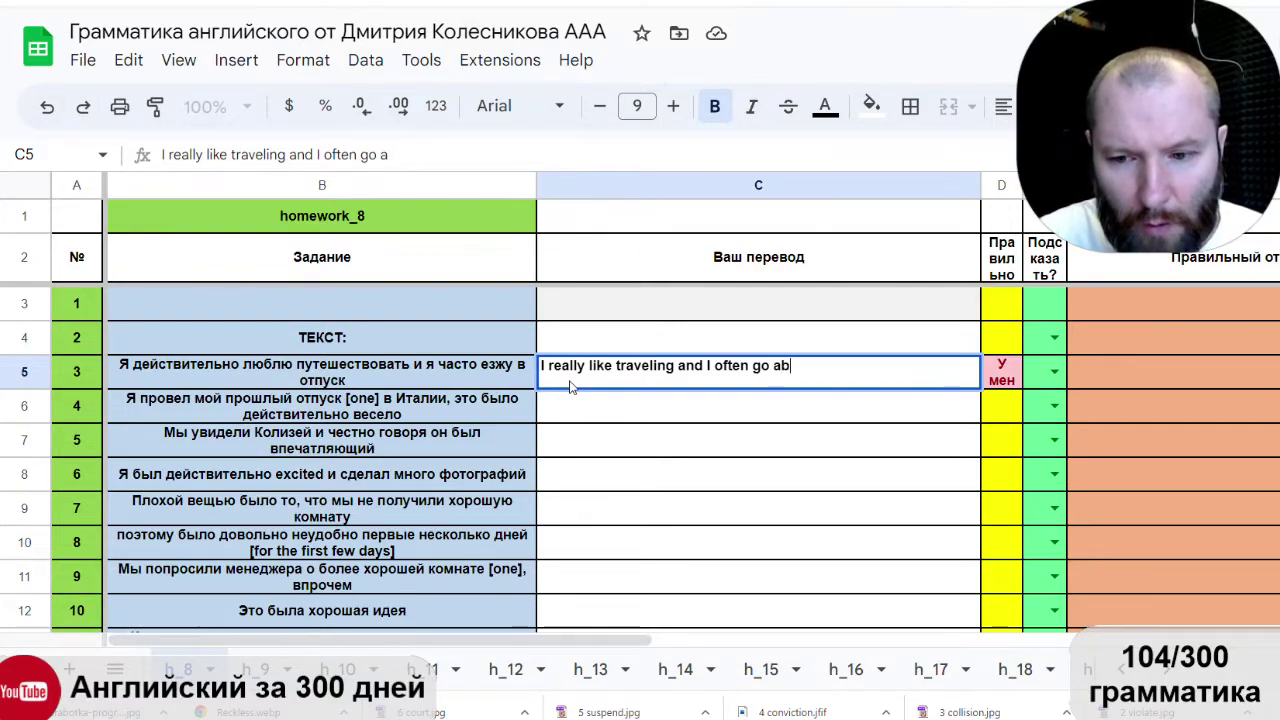
{"action": "type", "text": "road"}
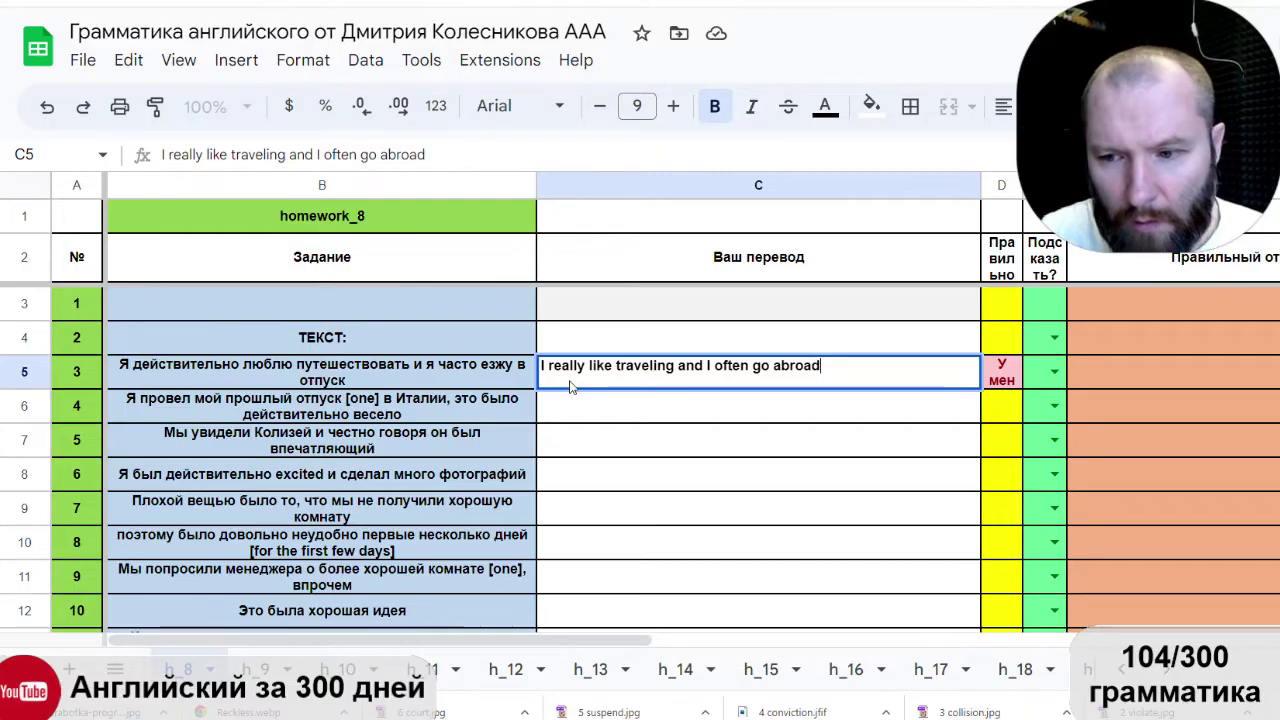
{"action": "key", "text": "Return"}
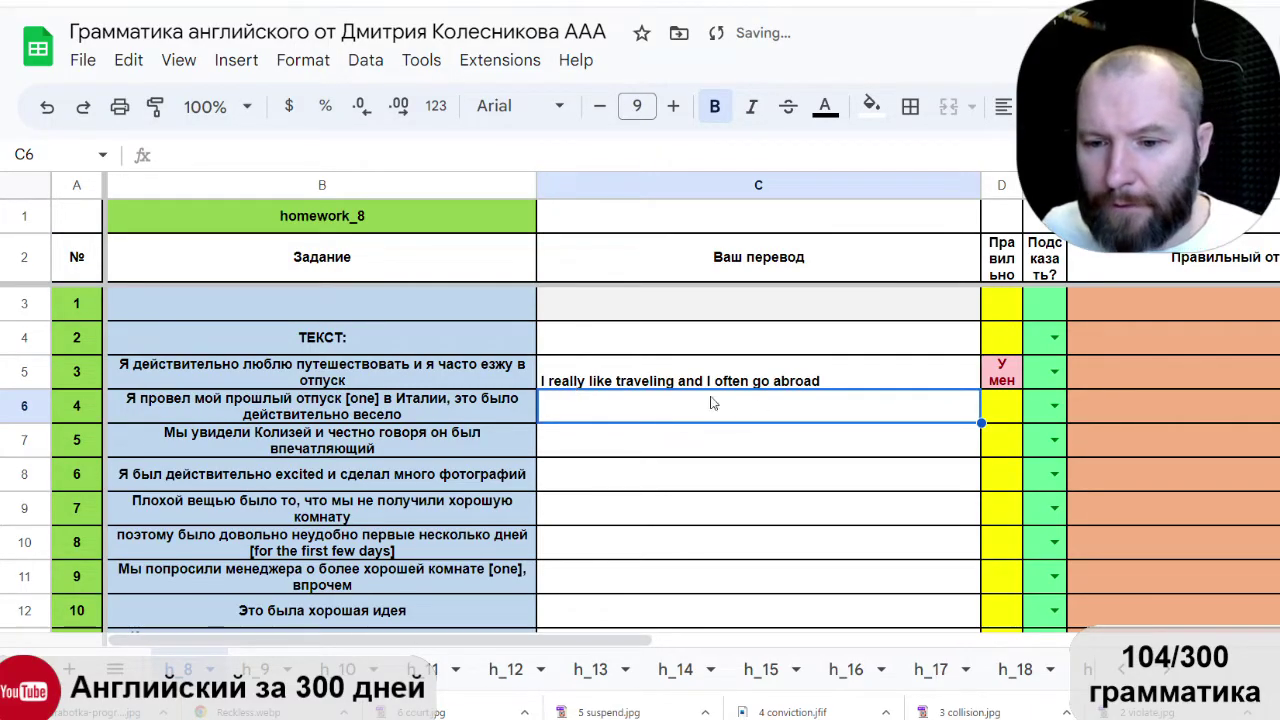
Reveal the correct answer for sentence 3 by setting its hint option in E5 to "Да".
{"action": "left_click", "coordinate": [1045, 372]}
{"action": "left_click", "coordinate": [1052, 372]}
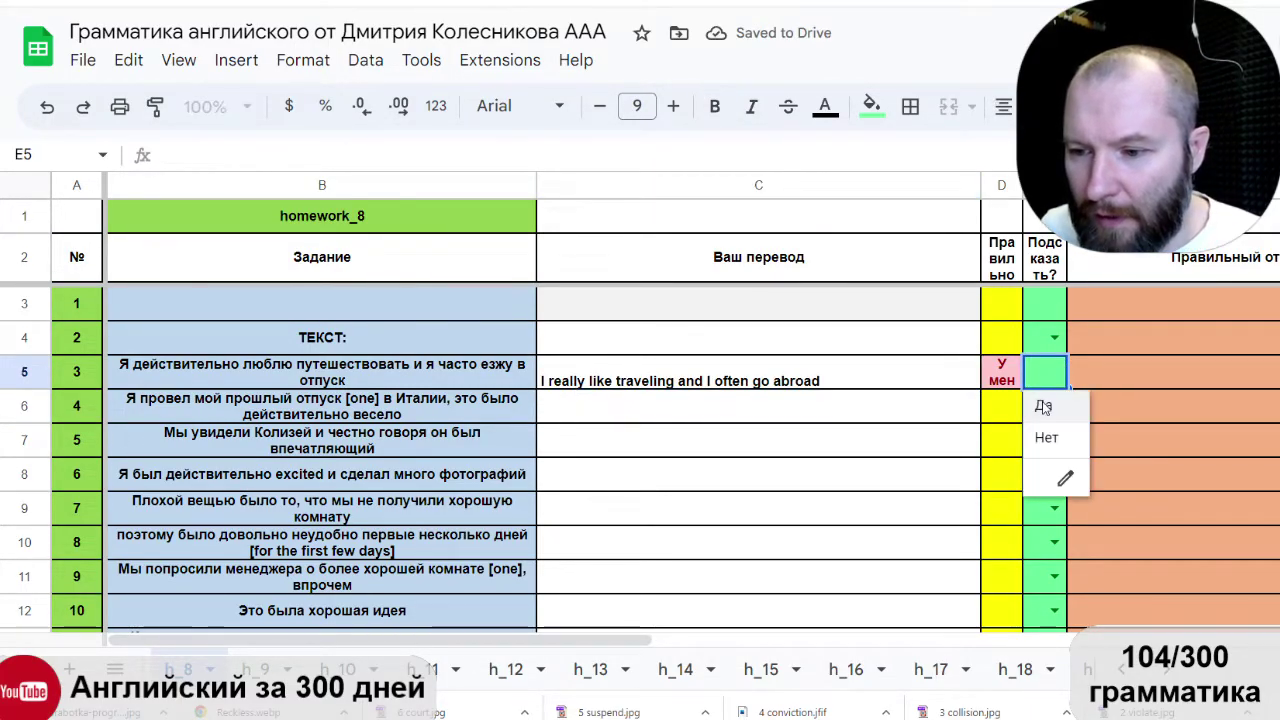
{"action": "left_click", "coordinate": [1043, 406]}
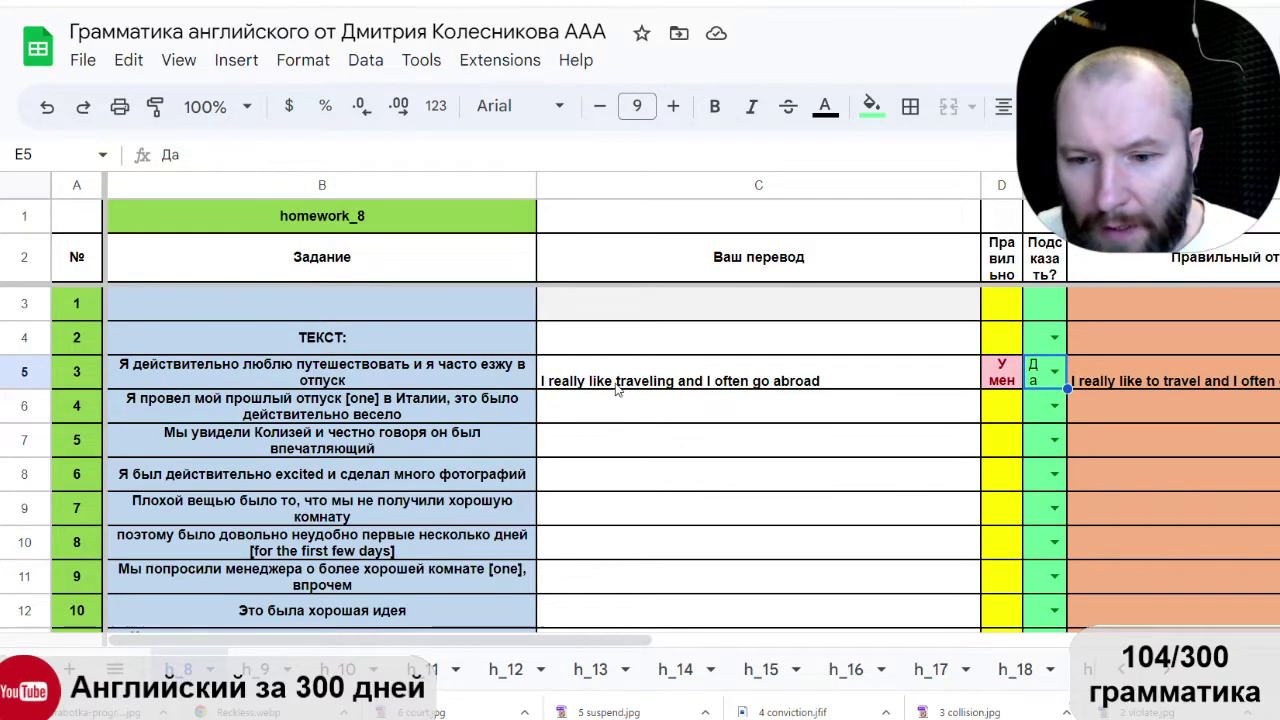
Change "traveling" in the C5 translation to "to travel".
{"action": "double_click", "coordinate": [645, 366]}
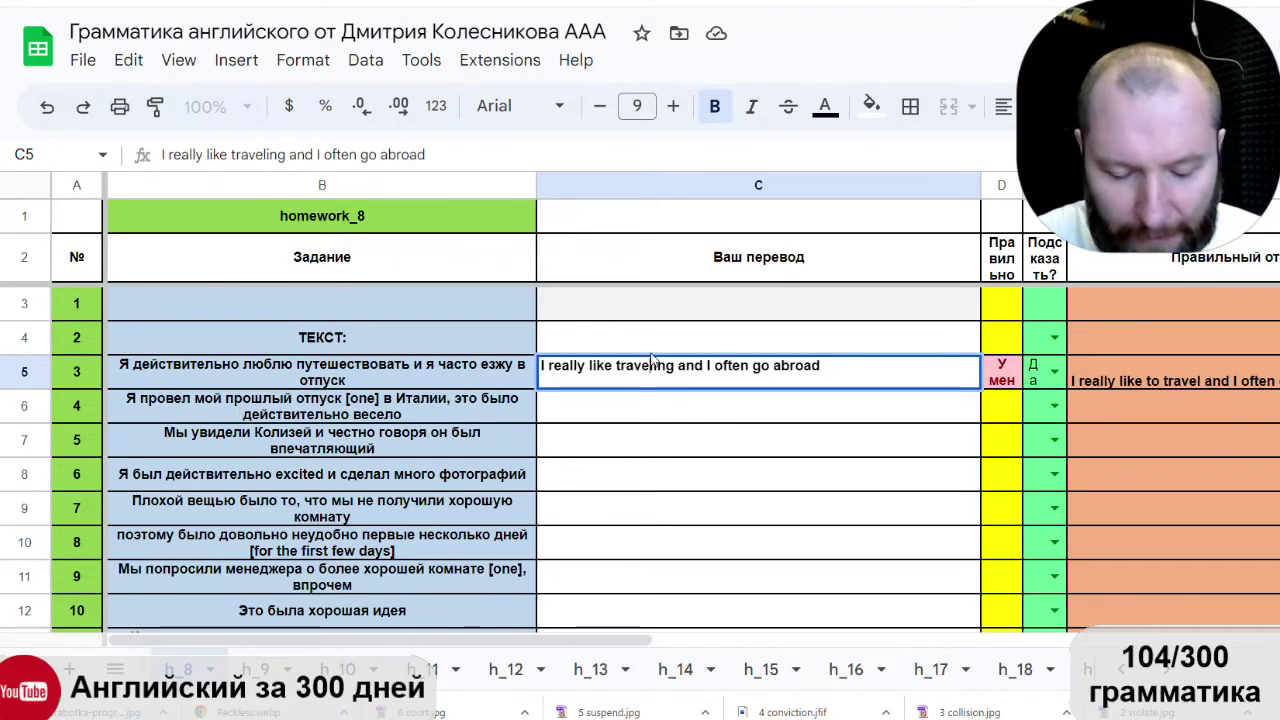
{"action": "key", "text": "BackSpace"}
{"action": "key", "text": "BackSpace"}
{"action": "key", "text": "Delete"}
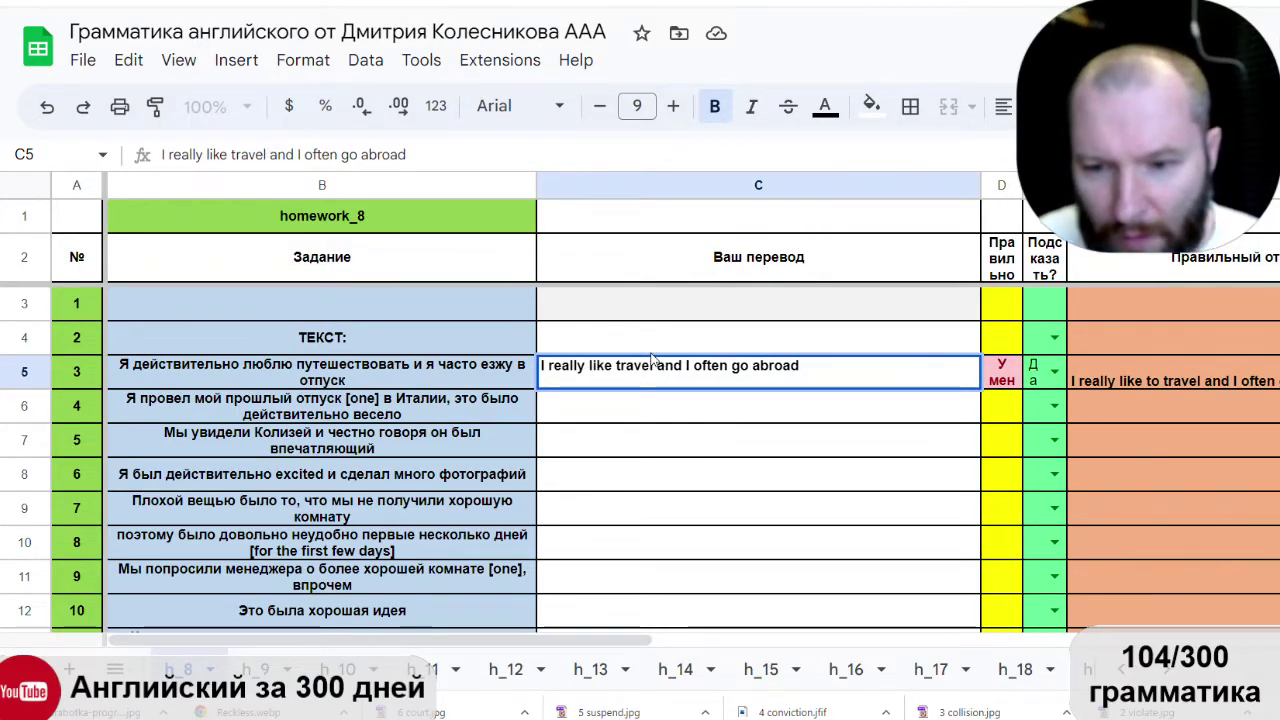
{"action": "key", "text": "Return"}
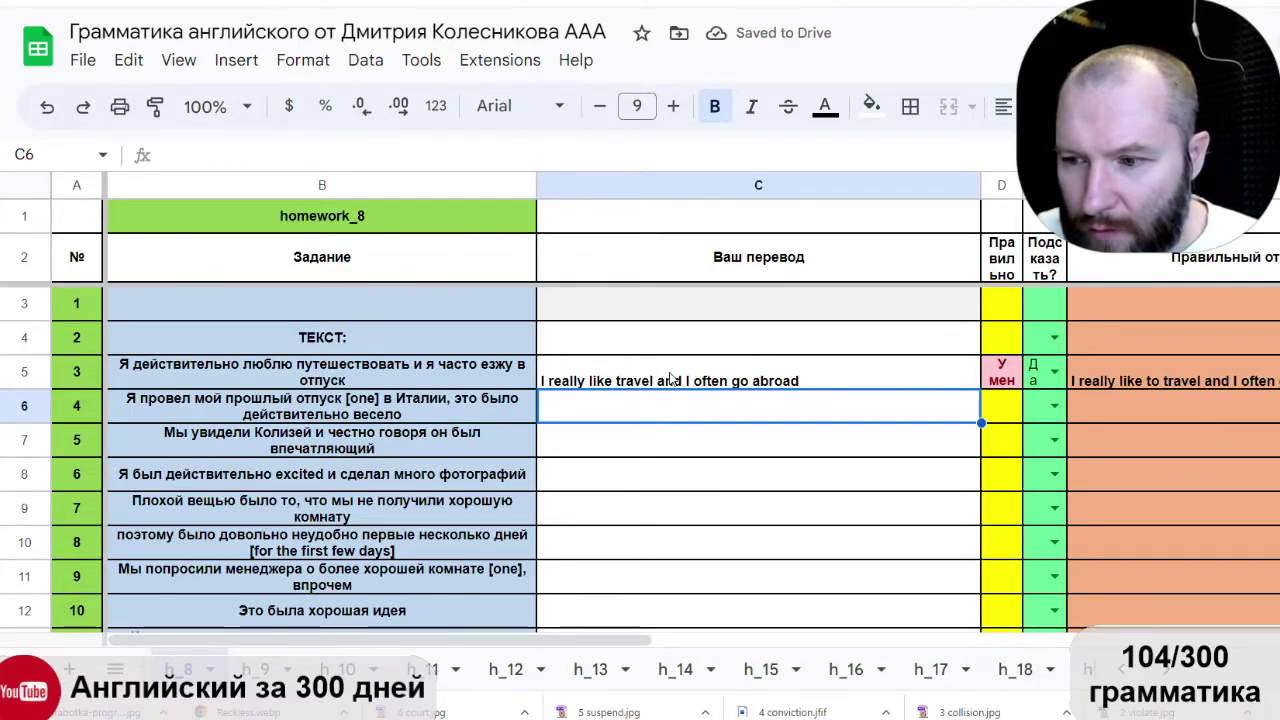
{"action": "double_click", "coordinate": [618, 366]}
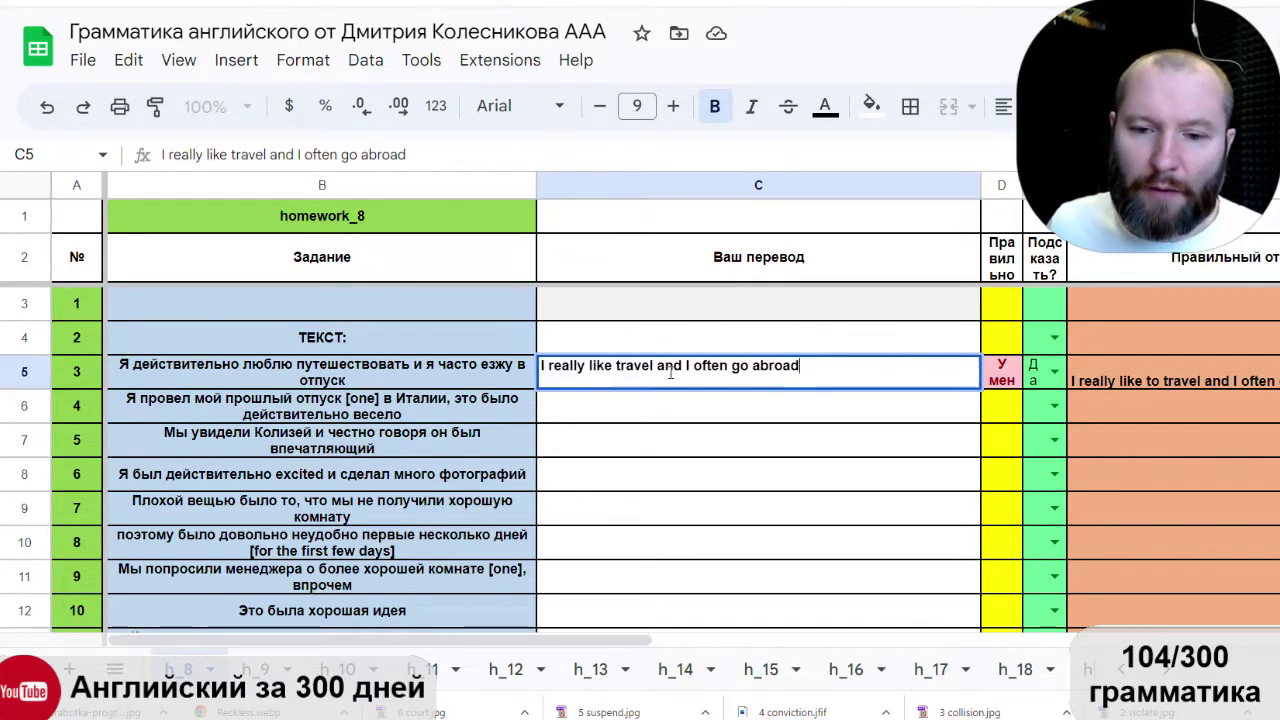
{"action": "type", "text": "to"}
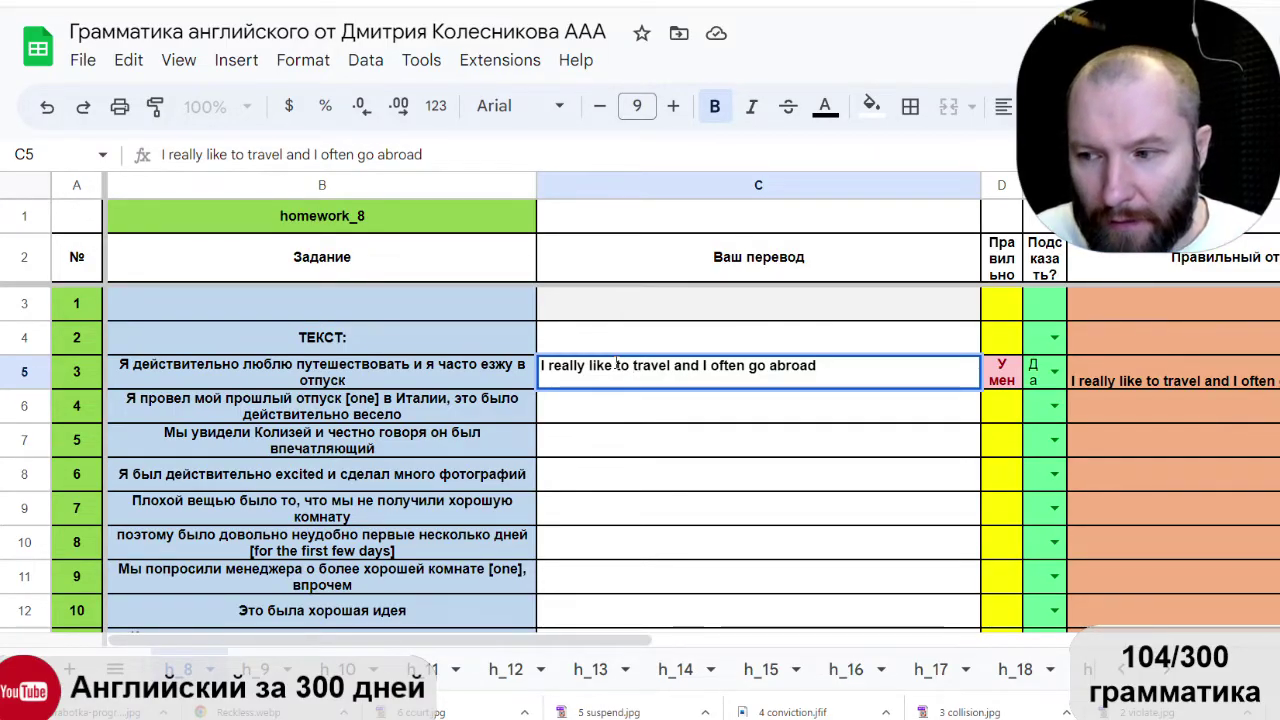
{"action": "key", "text": "Return"}
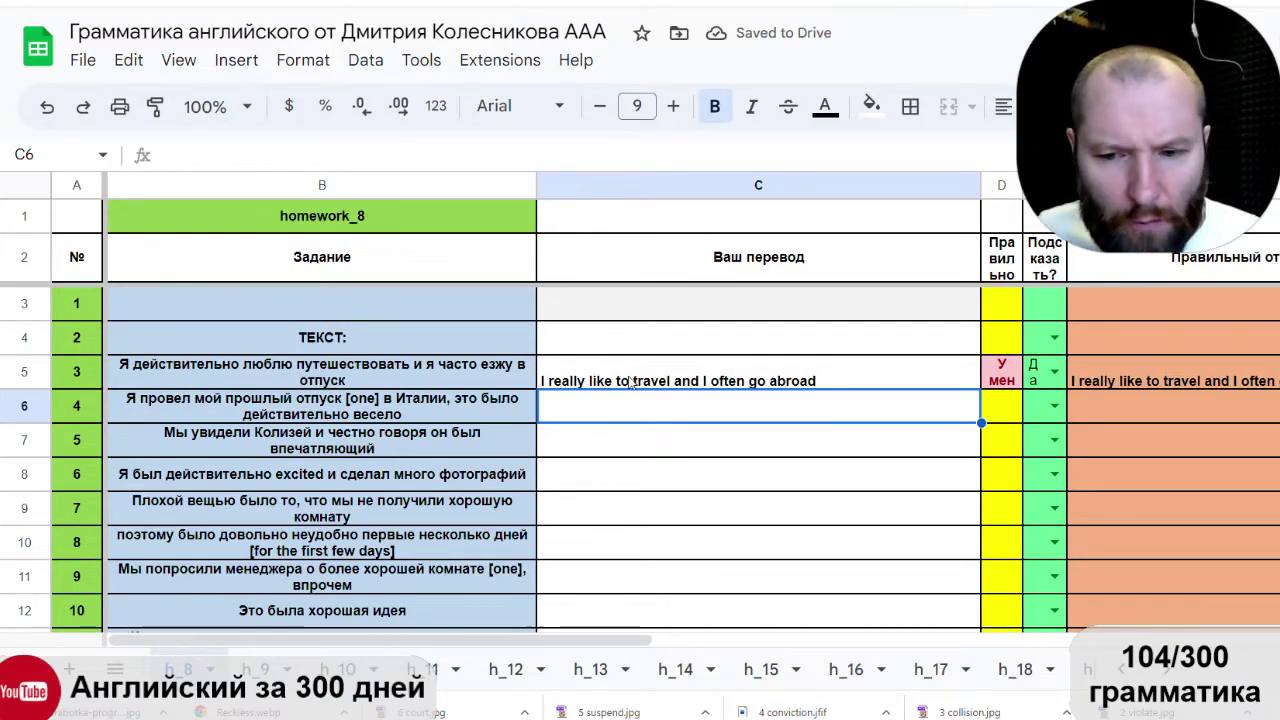
Replace "go abroad" in the C5 translation with "go on vacation".
{"action": "double_click", "coordinate": [759, 374]}
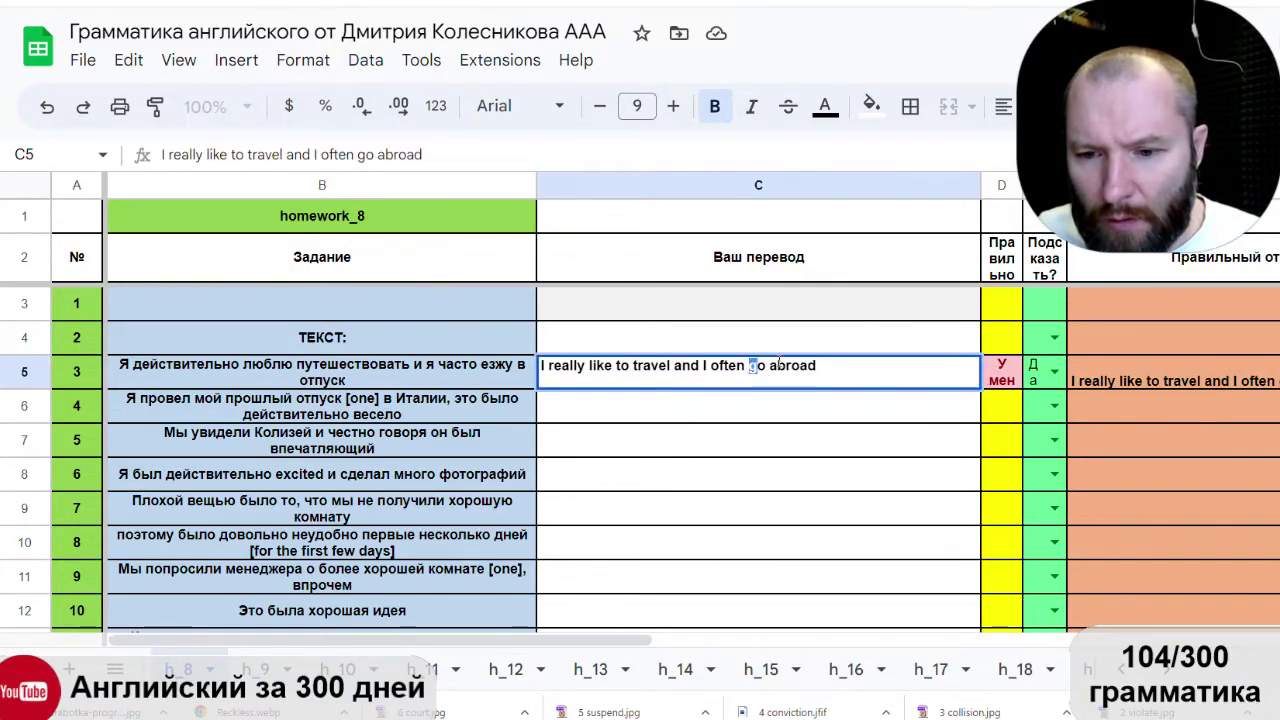
{"action": "left_click_drag", "start_coordinate": [750, 366], "coordinate": [860, 363]}
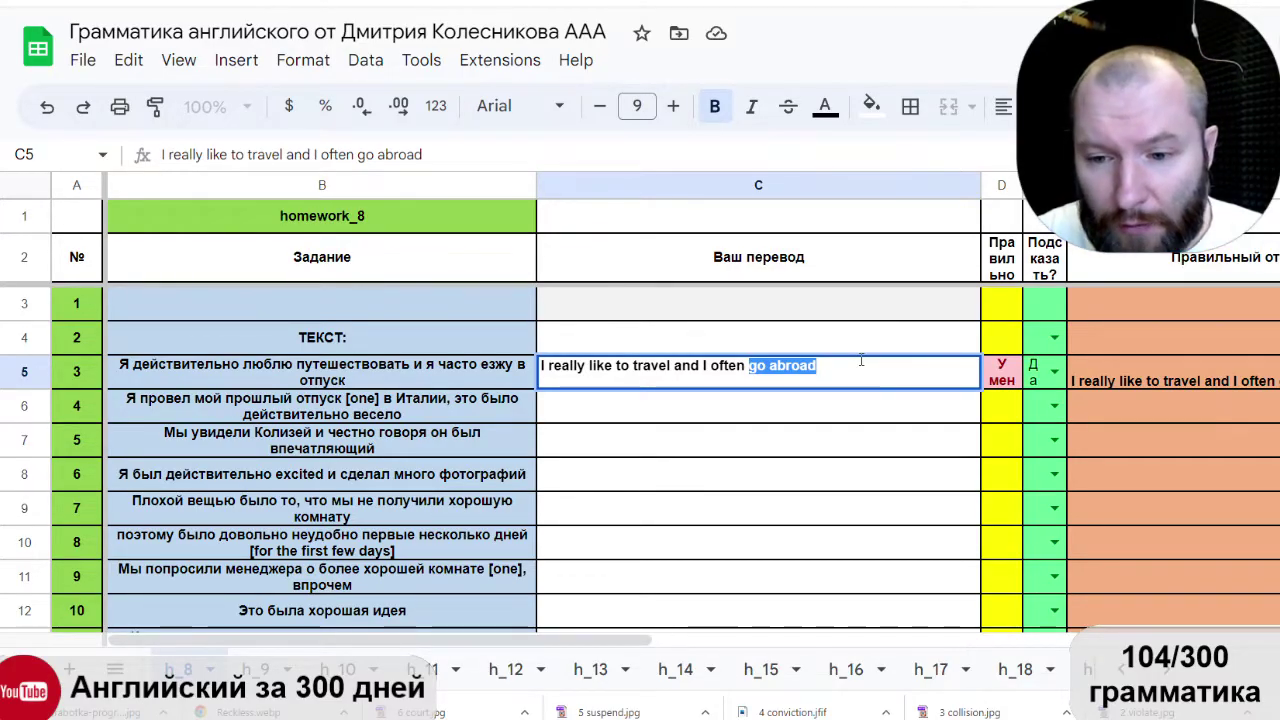
{"action": "type", "text": "go "}
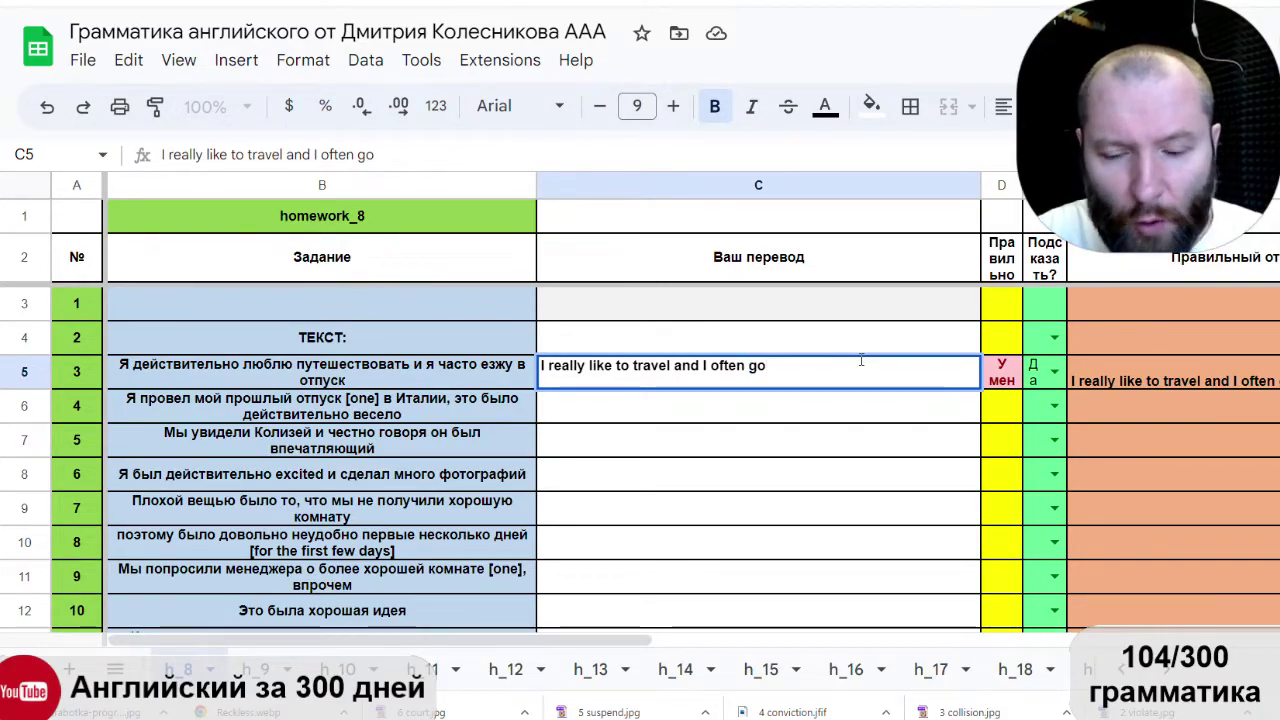
{"action": "type", "text": "on c"}
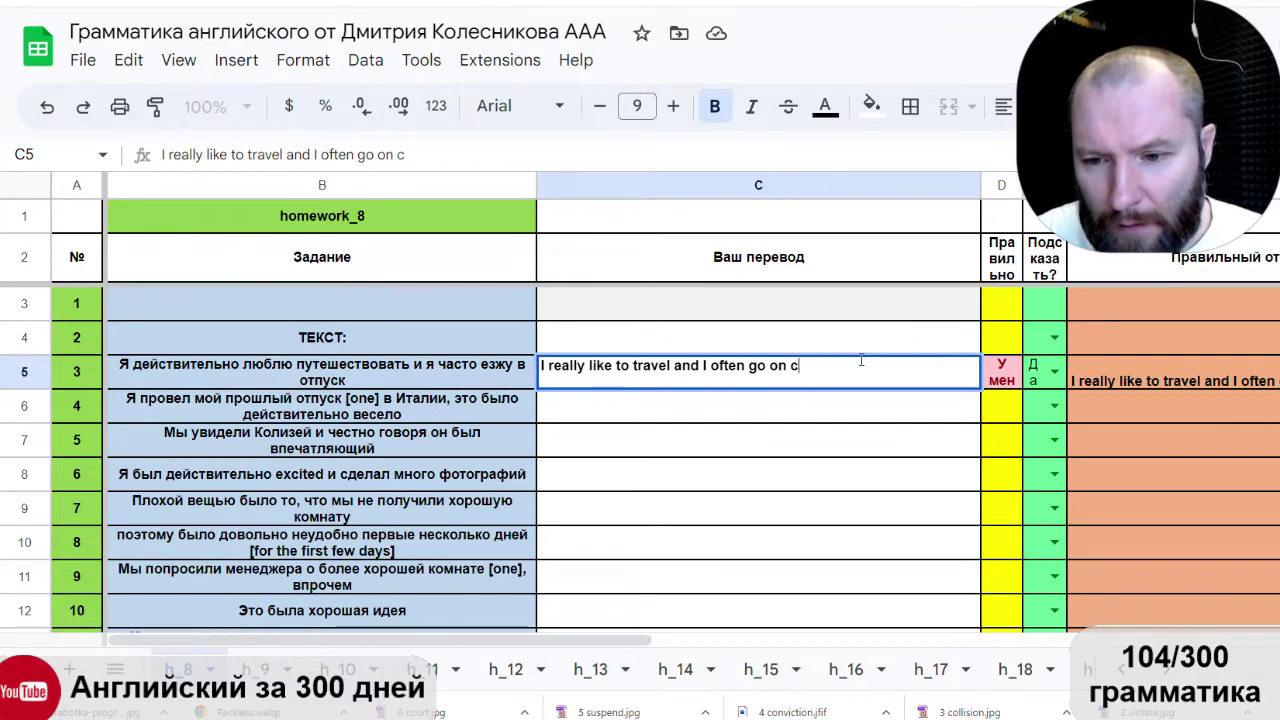
{"action": "key", "text": "BackSpace"}
{"action": "type", "text": "vac"}
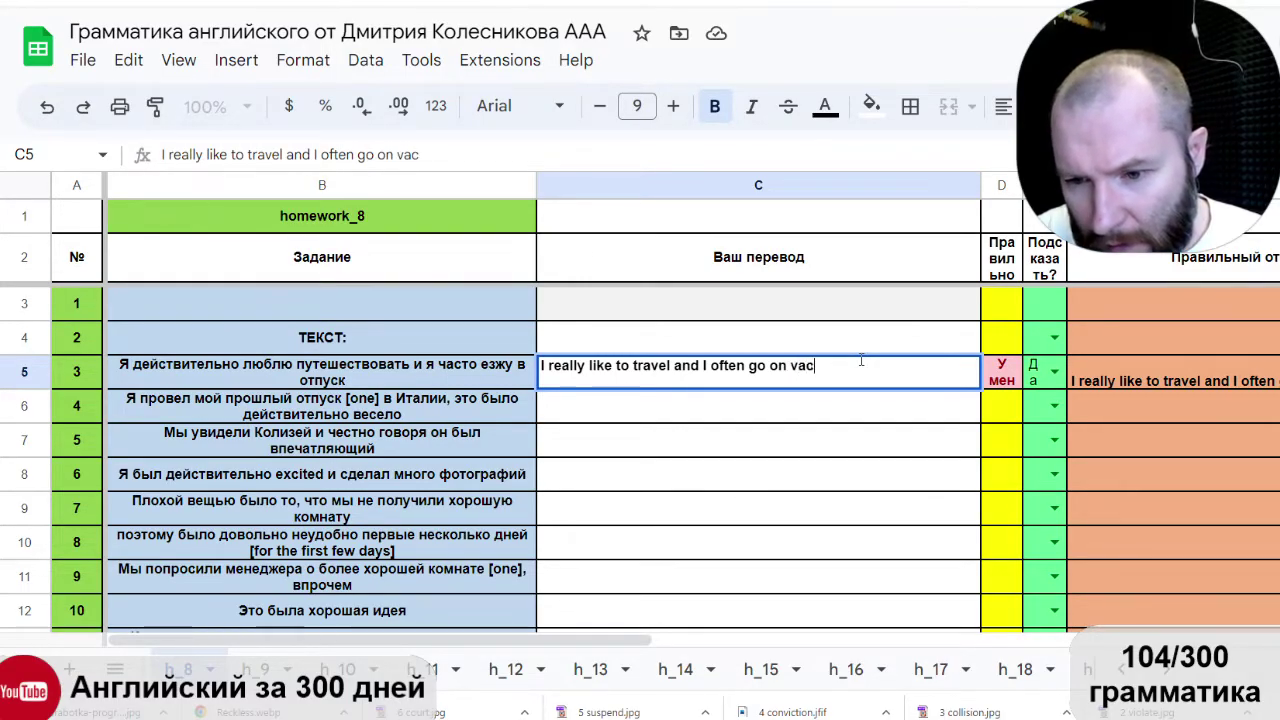
{"action": "type", "text": "ation"}
{"action": "key", "text": "Return"}
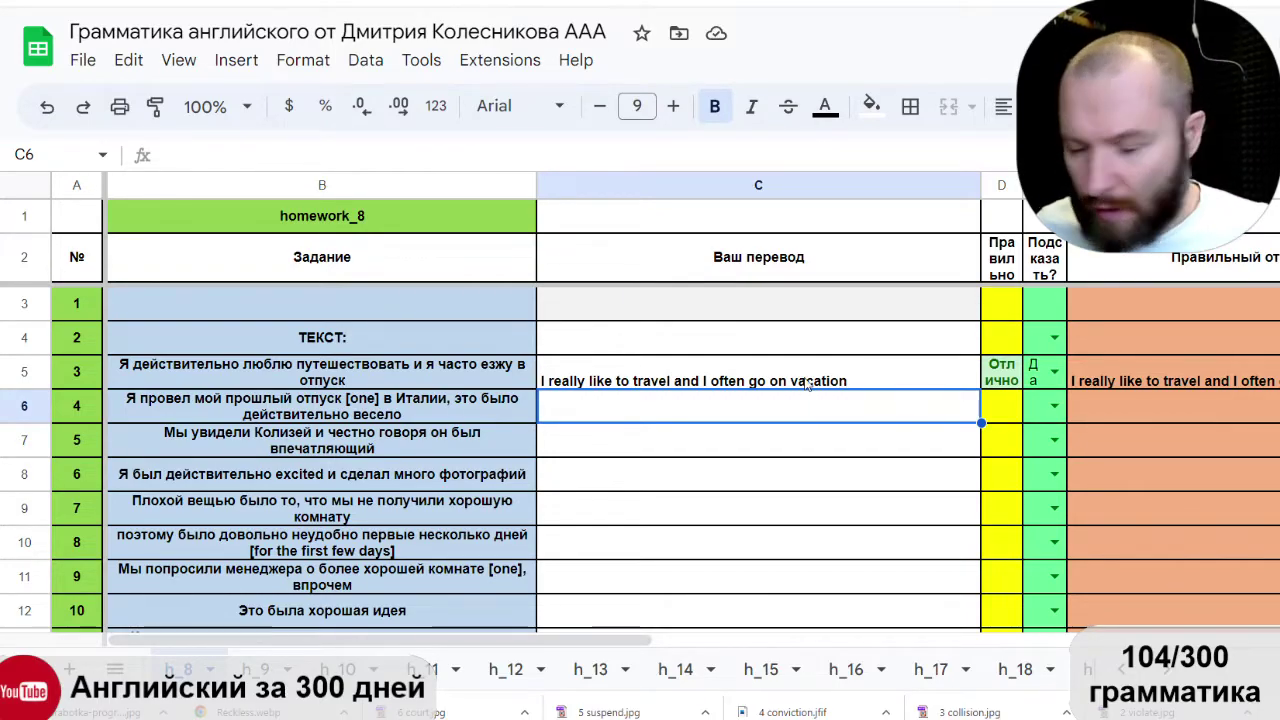
Begin the translation of sentence 4 in C6 with "I spend my last one in Italy".
{"action": "scroll", "coordinate": [810, 367], "scroll_direction": "down", "scroll_amount": 1}
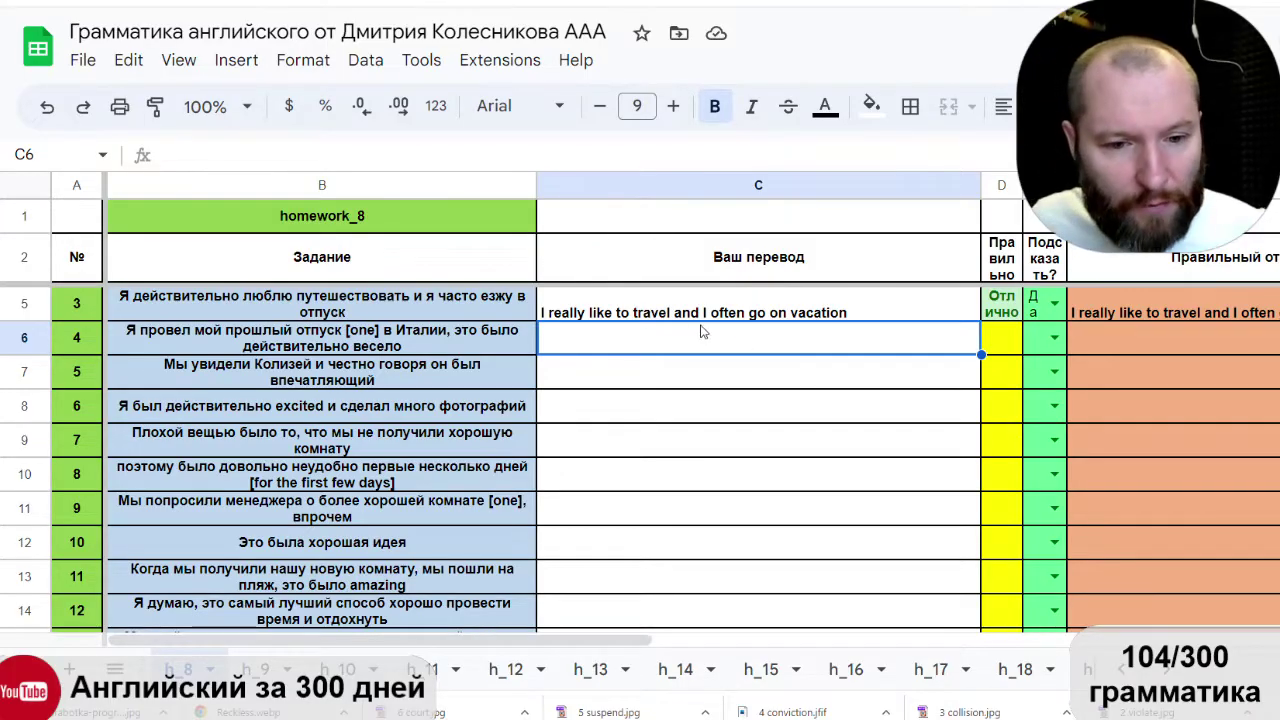
{"action": "left_click", "coordinate": [416, 341]}
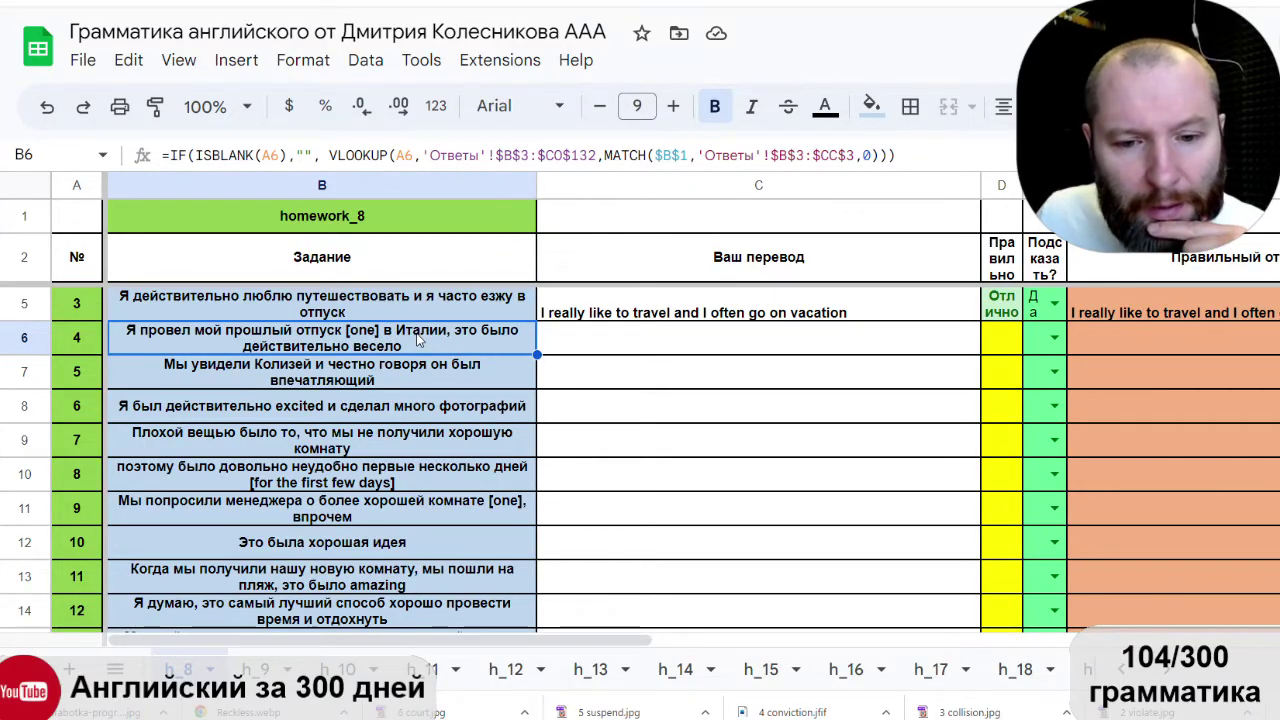
{"action": "left_click", "coordinate": [565, 347]}
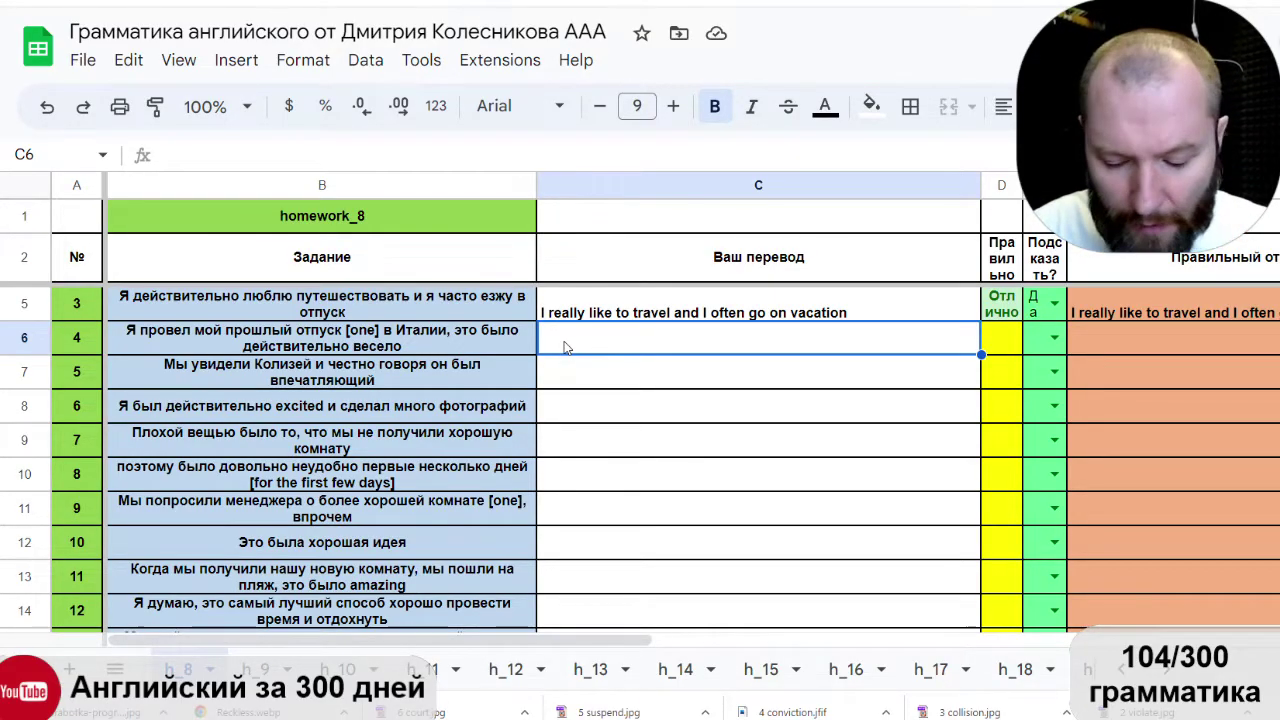
{"action": "type", "text": "I sp"}
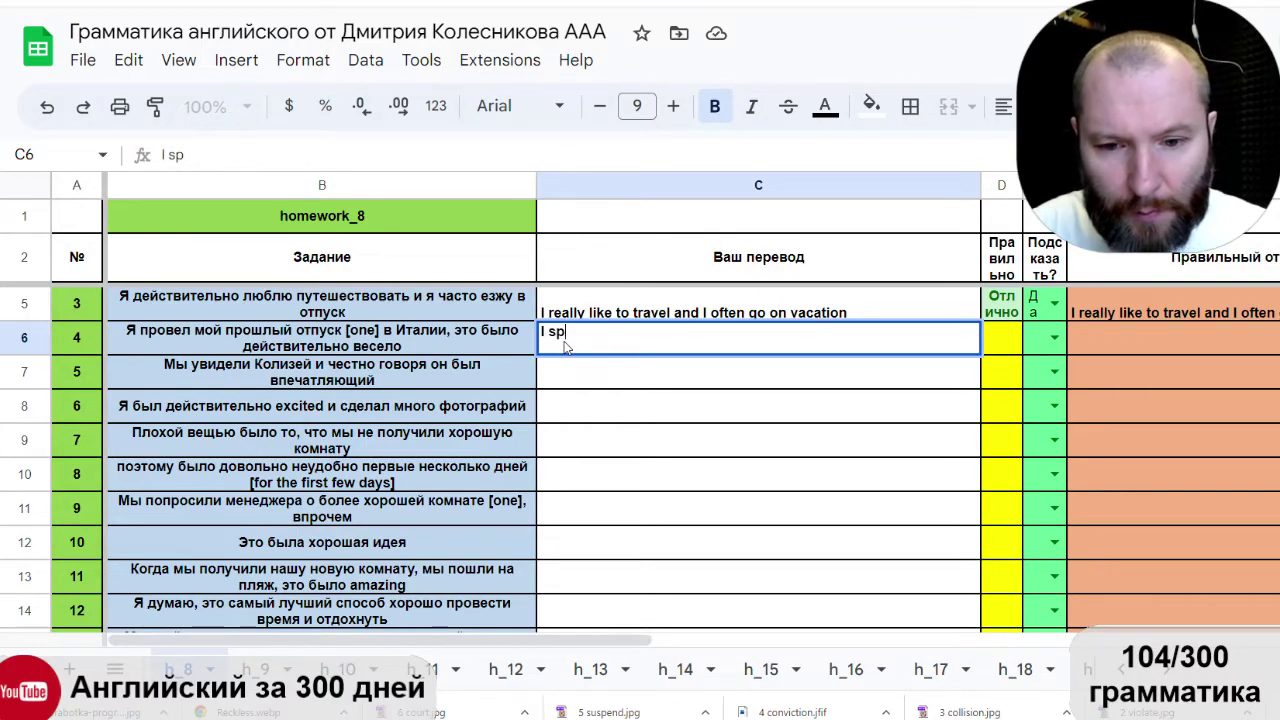
{"action": "type", "text": "ne"}
{"action": "key", "text": "BackSpace"}
{"action": "key", "text": "BackSpace"}
{"action": "type", "text": "en"}
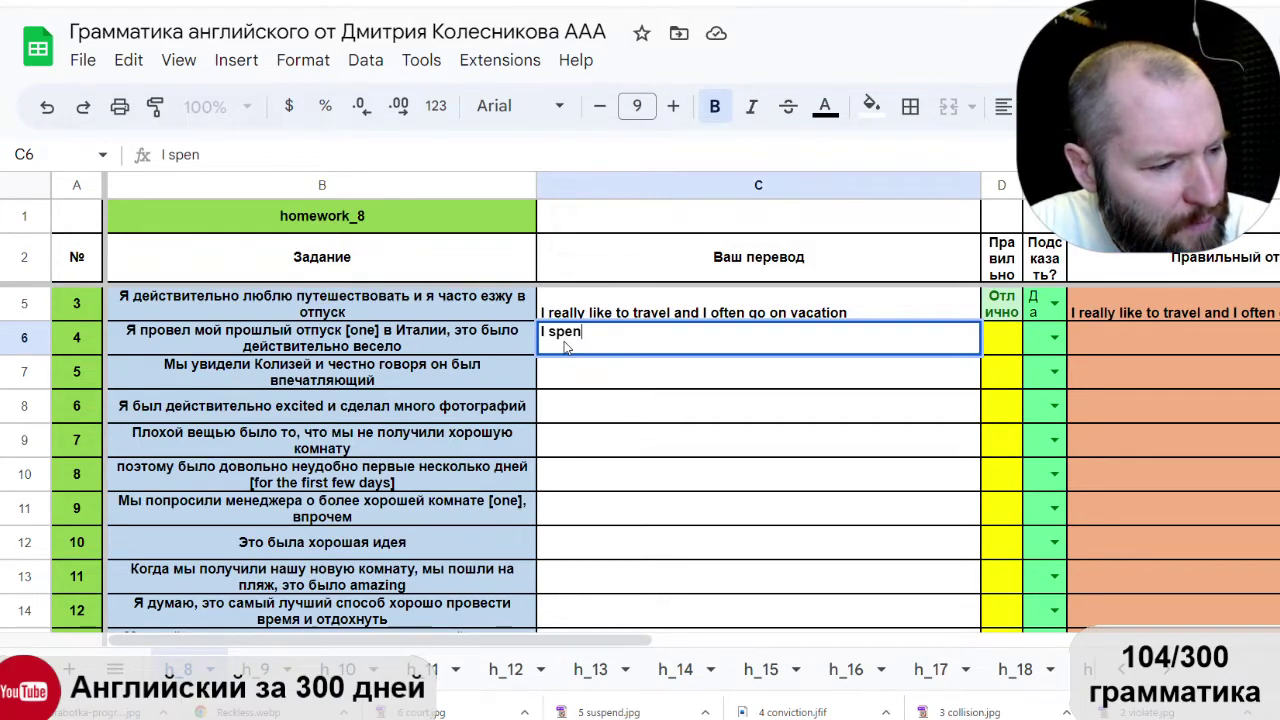
{"action": "type", "text": "d"}
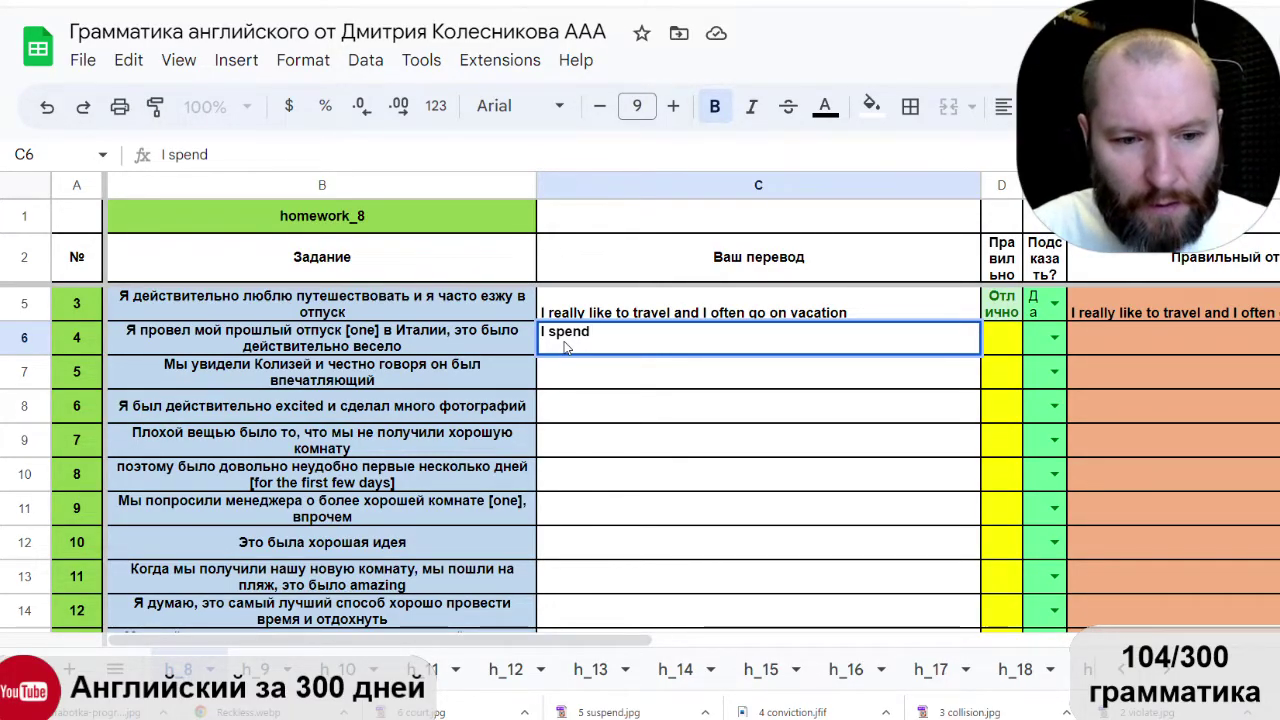
{"action": "type", "text": " my last "}
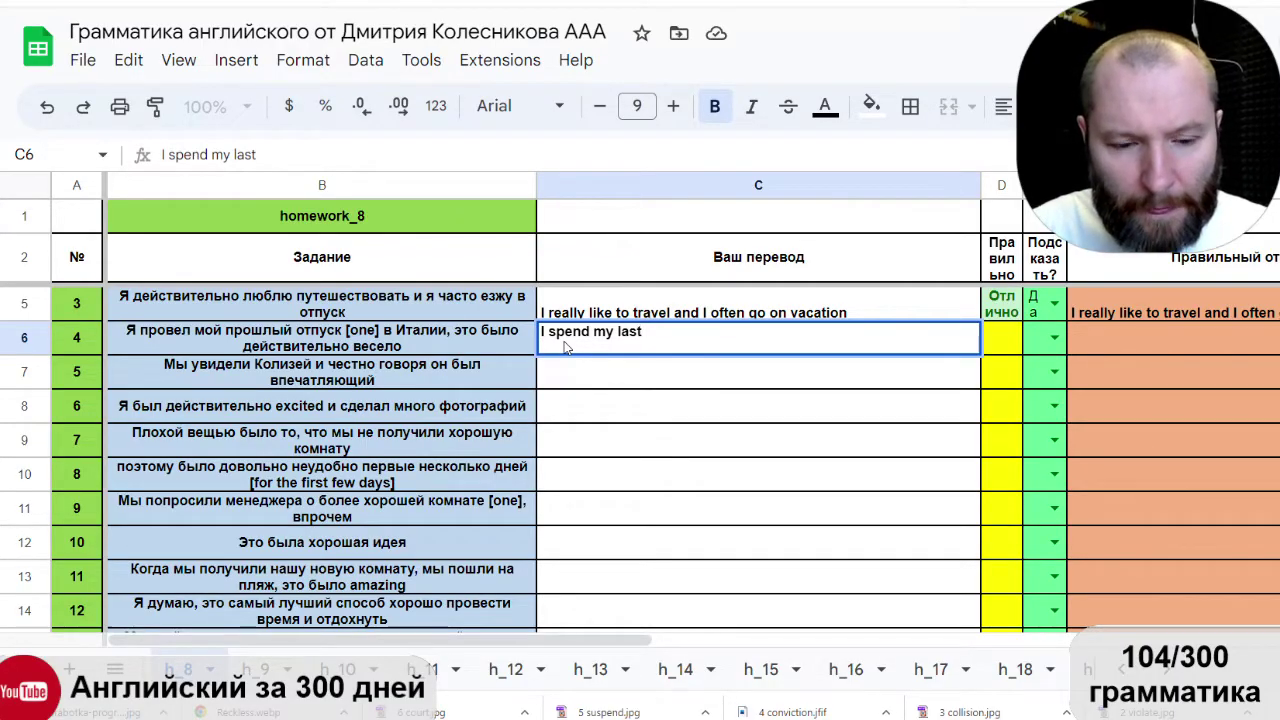
{"action": "type", "text": "ont"}
{"action": "key", "text": "BackSpace"}
{"action": "type", "text": "e"}
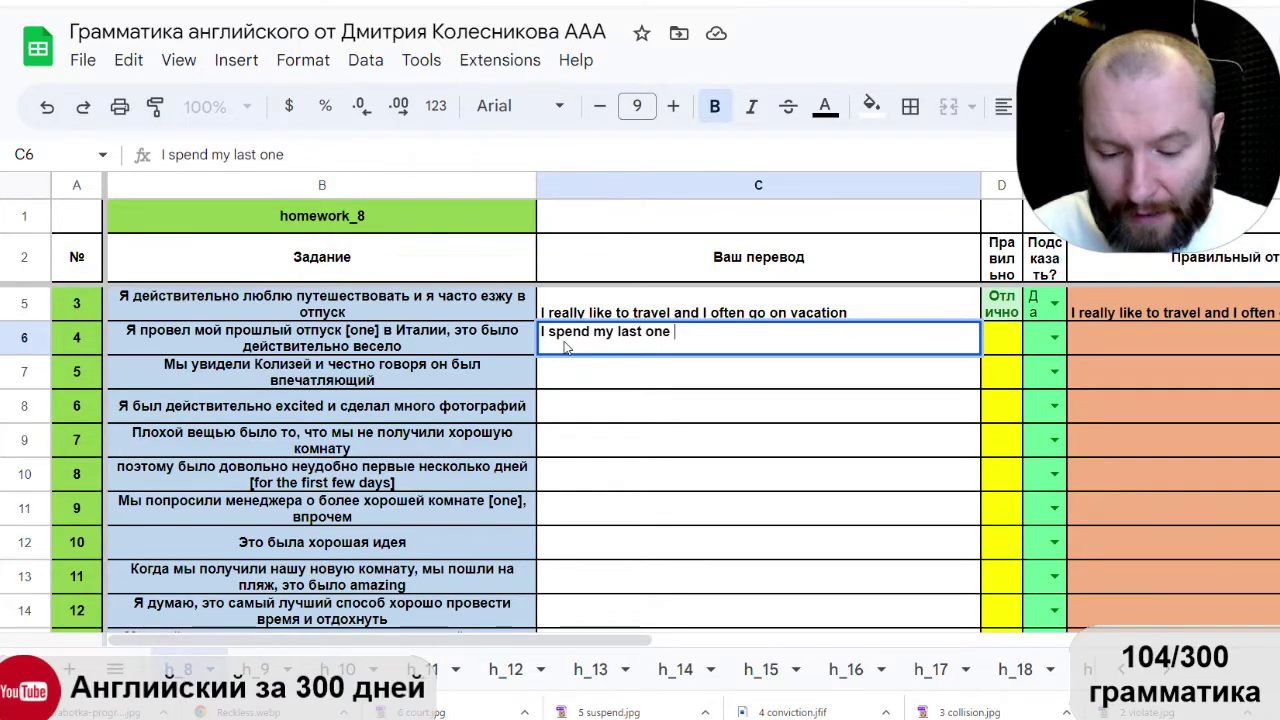
{"action": "type", "text": " in Italy"}
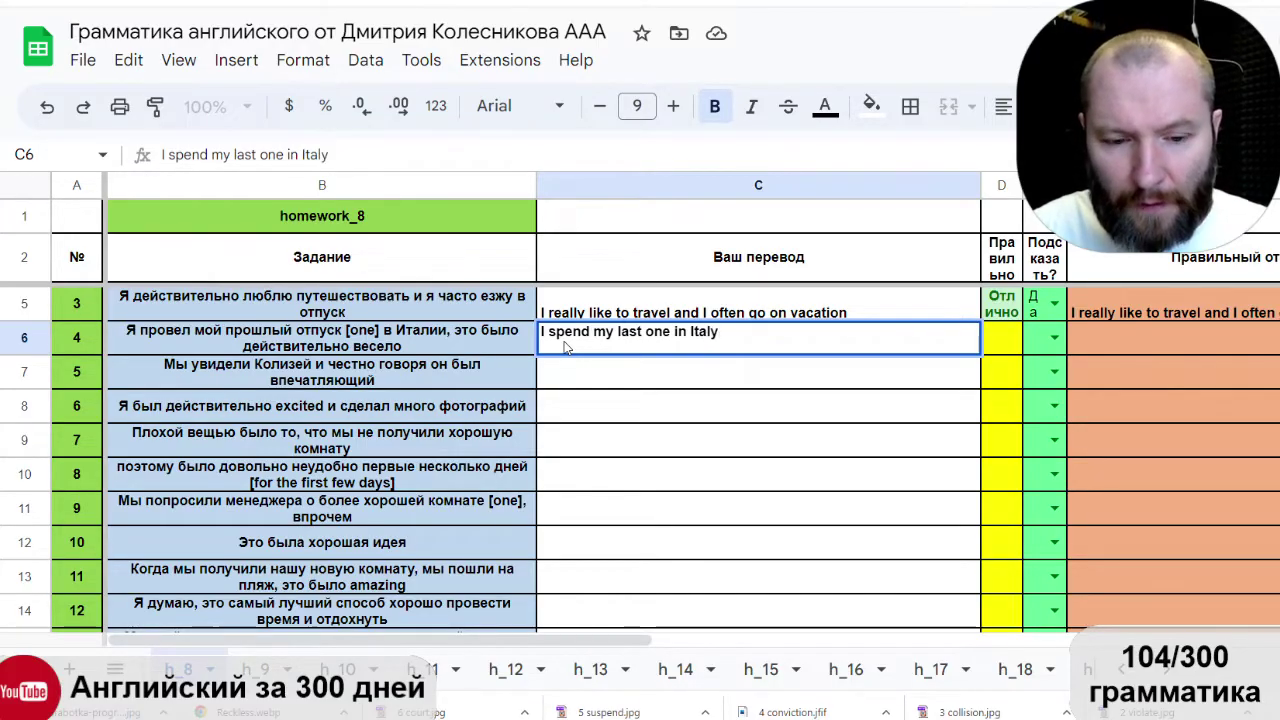
Complete the C6 translation with ", it was really funy" after "Italy".
{"action": "key", "text": "BackSpace"}
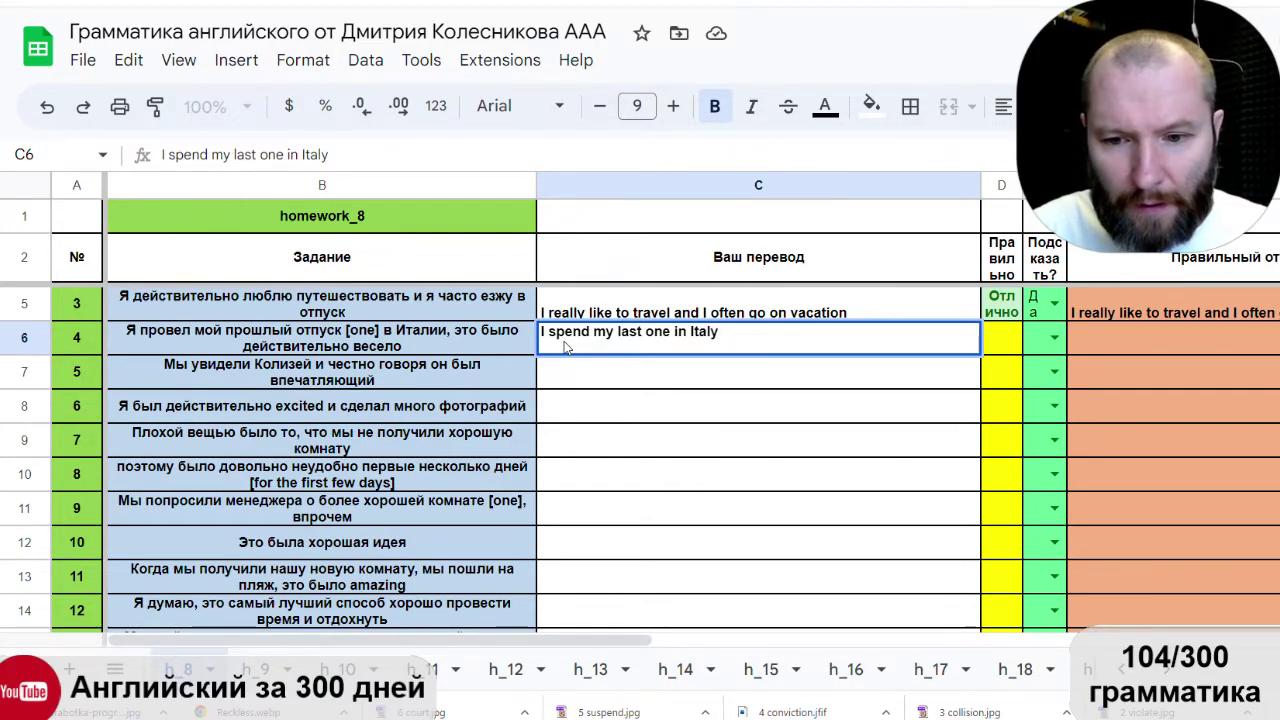
{"action": "type", "text": ", i"}
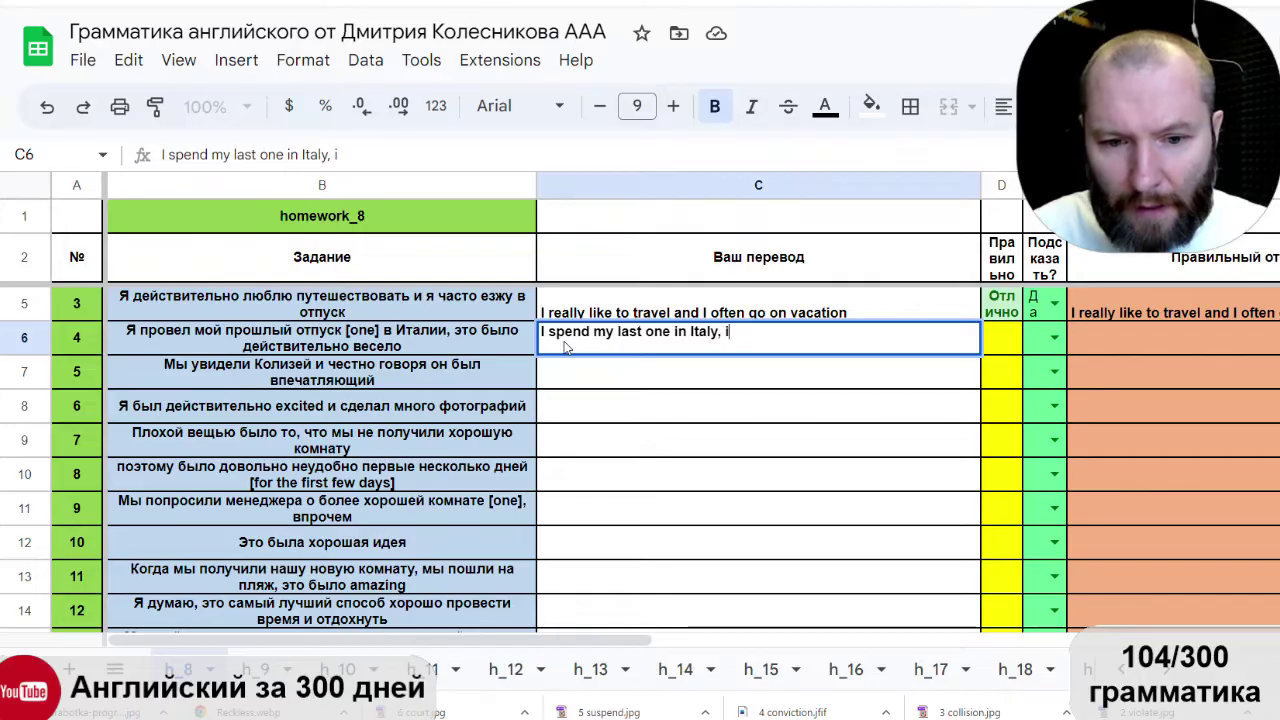
{"action": "type", "text": "t was "}
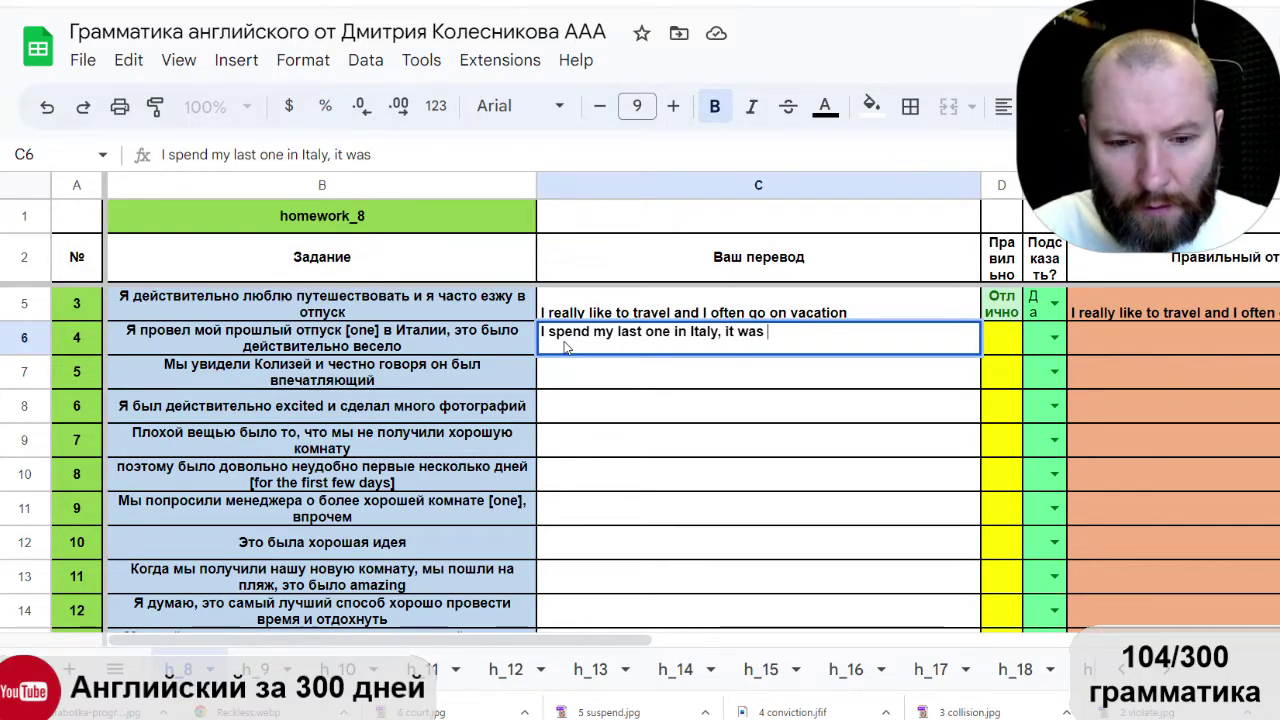
{"action": "type", "text": "really fun"}
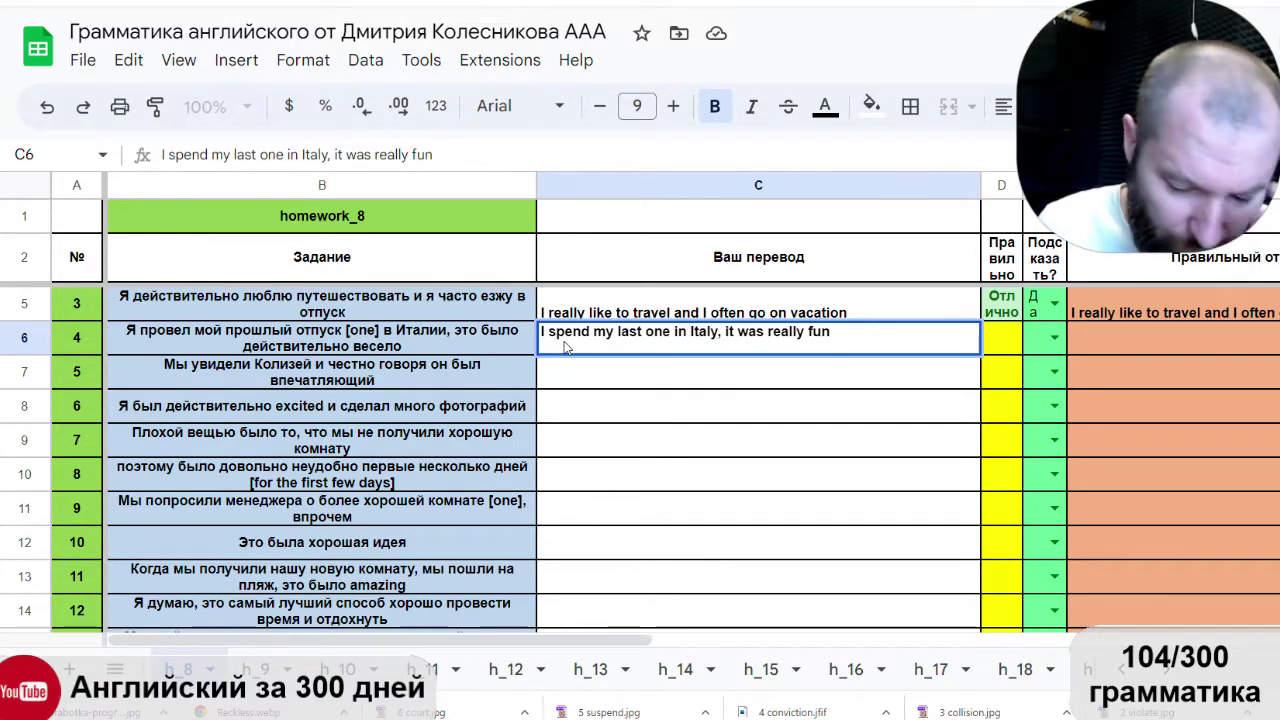
{"action": "type", "text": "y"}
{"action": "key", "text": "Return"}
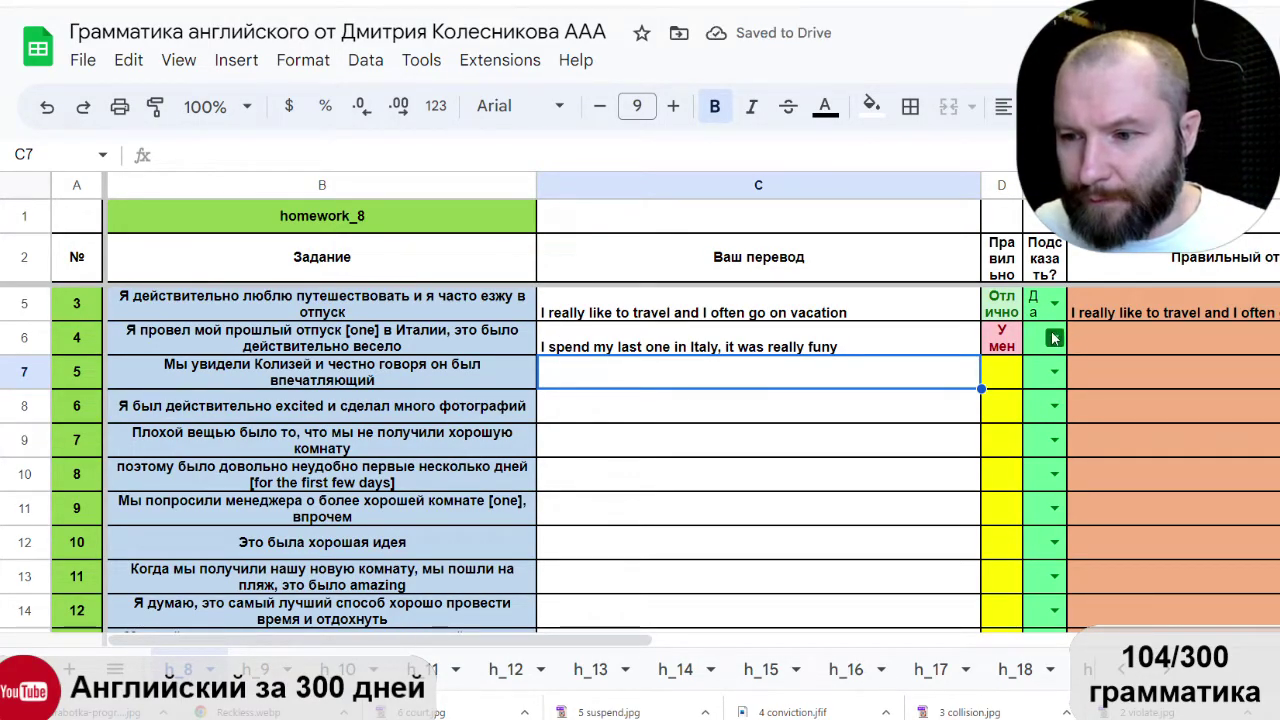
Reveal the correct answer for sentence 4 by setting its hint option in E6 to "Да", and narrow column C slightly.
{"action": "left_click", "coordinate": [1055, 340]}
{"action": "left_click", "coordinate": [1043, 371]}
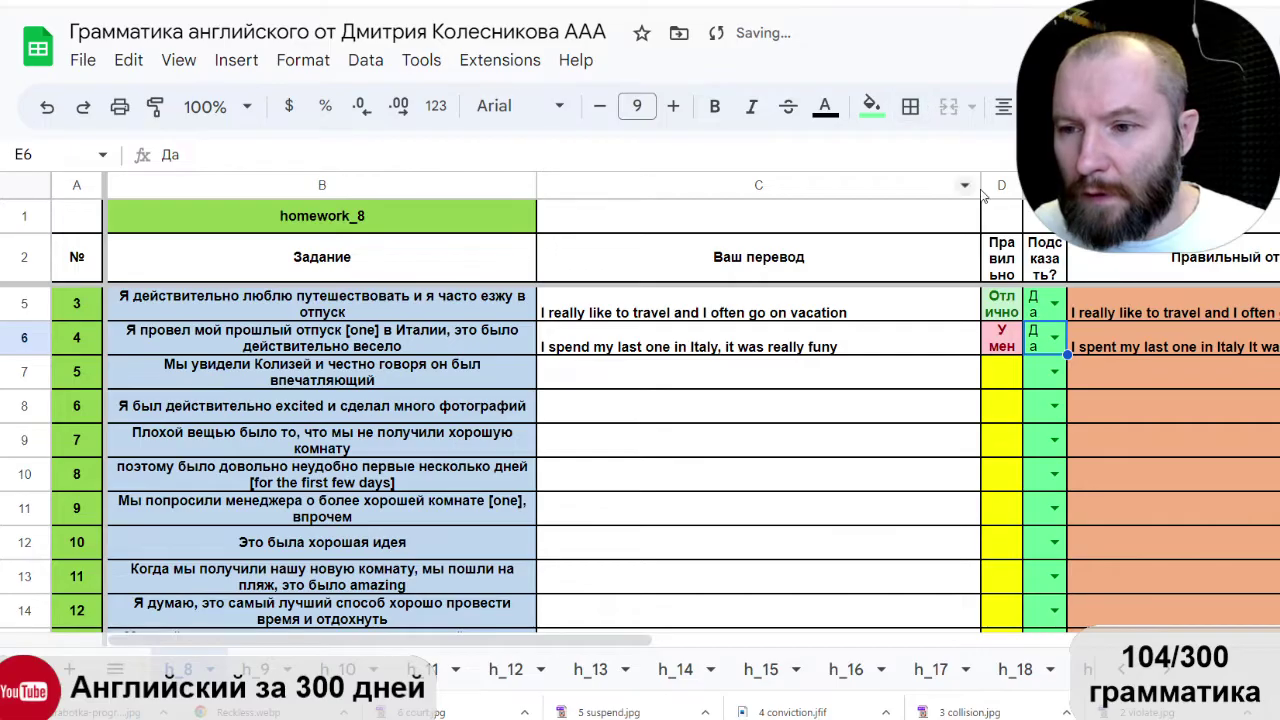
{"action": "left_click_drag", "start_coordinate": [979, 185], "coordinate": [947, 185]}
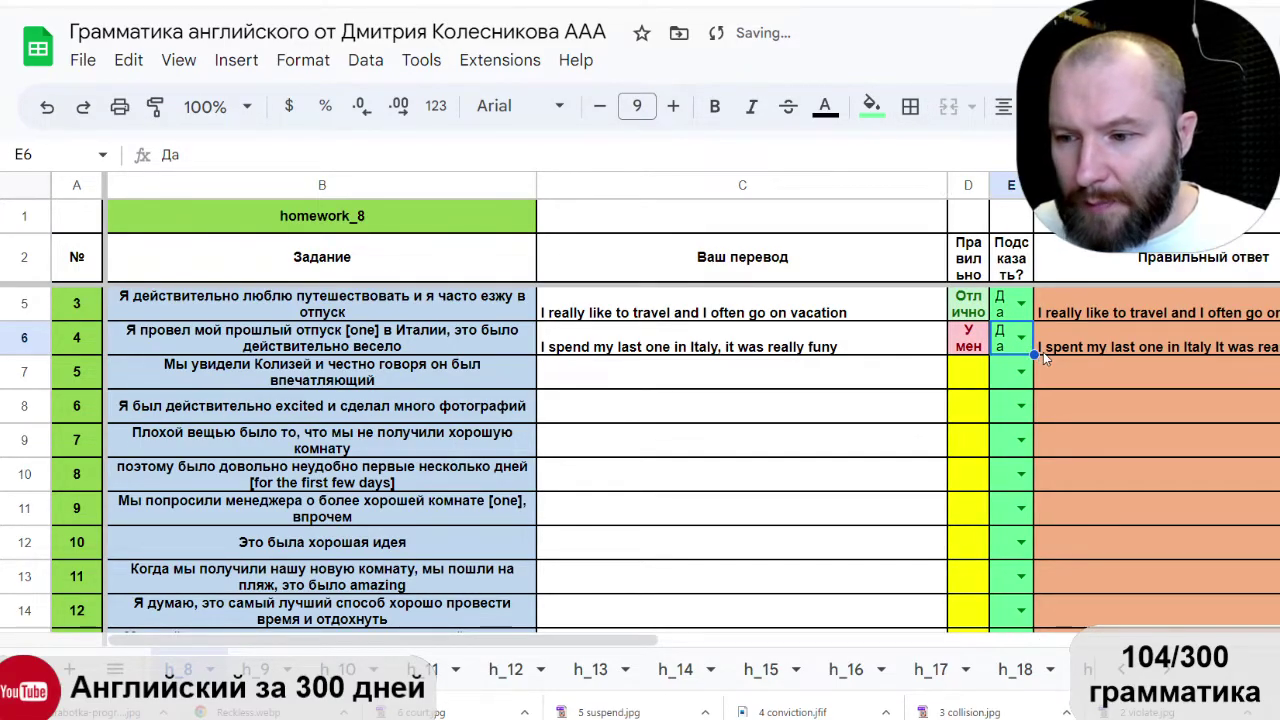
Change "spend" in the C6 translation to "spent".
{"action": "double_click", "coordinate": [567, 334]}
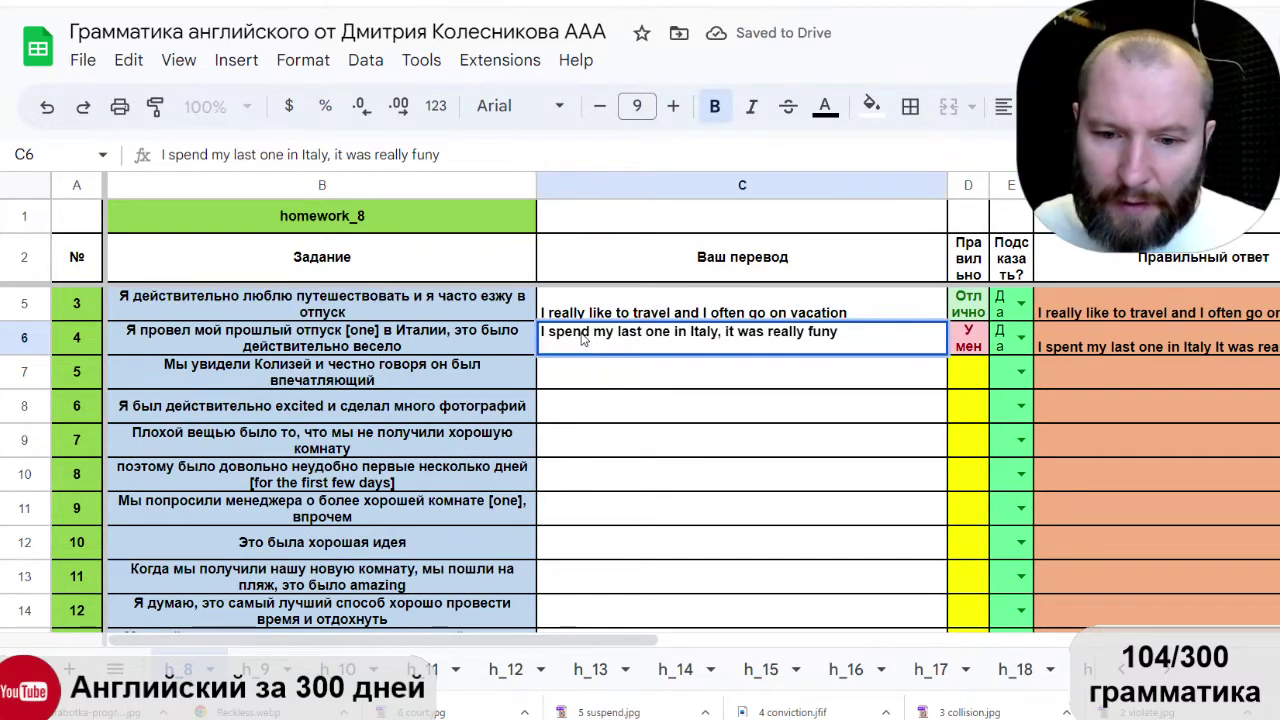
{"action": "left_click", "coordinate": [585, 332]}
{"action": "key", "text": "BackSpace"}
{"action": "type", "text": "t"}
{"action": "key", "text": "Return"}
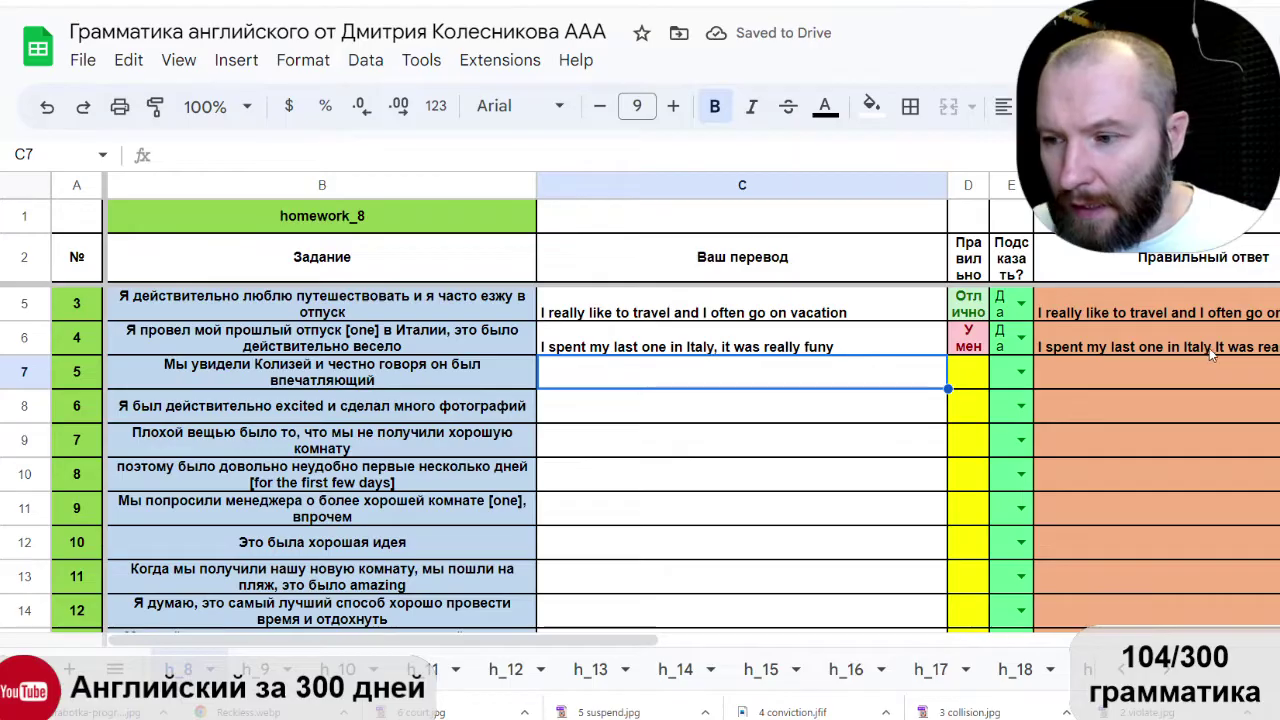
Change the last word of the C6 translation to "fun".
{"action": "left_click", "coordinate": [868, 350]}
{"action": "double_click", "coordinate": [868, 350]}
{"action": "key", "text": "BackSpace"}
{"action": "key", "text": "Return"}
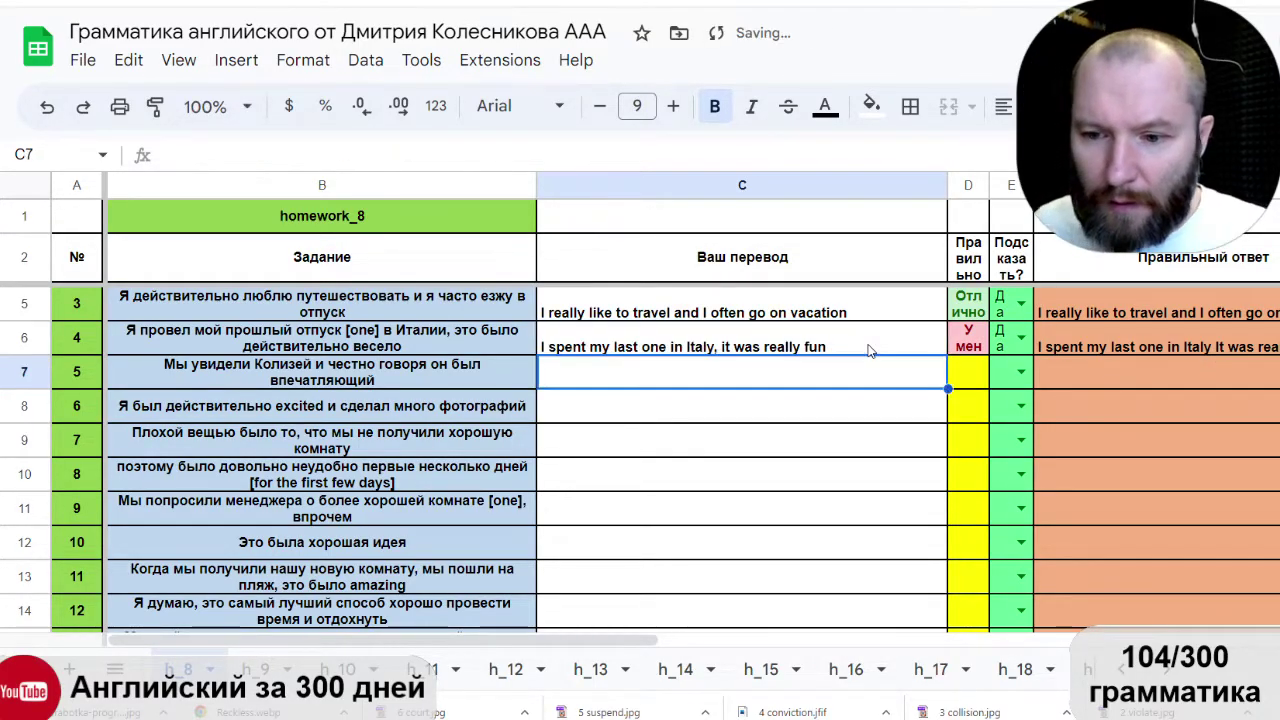
Remove the comma after "Italy" in the C6 translation.
{"action": "left_click", "coordinate": [900, 344]}
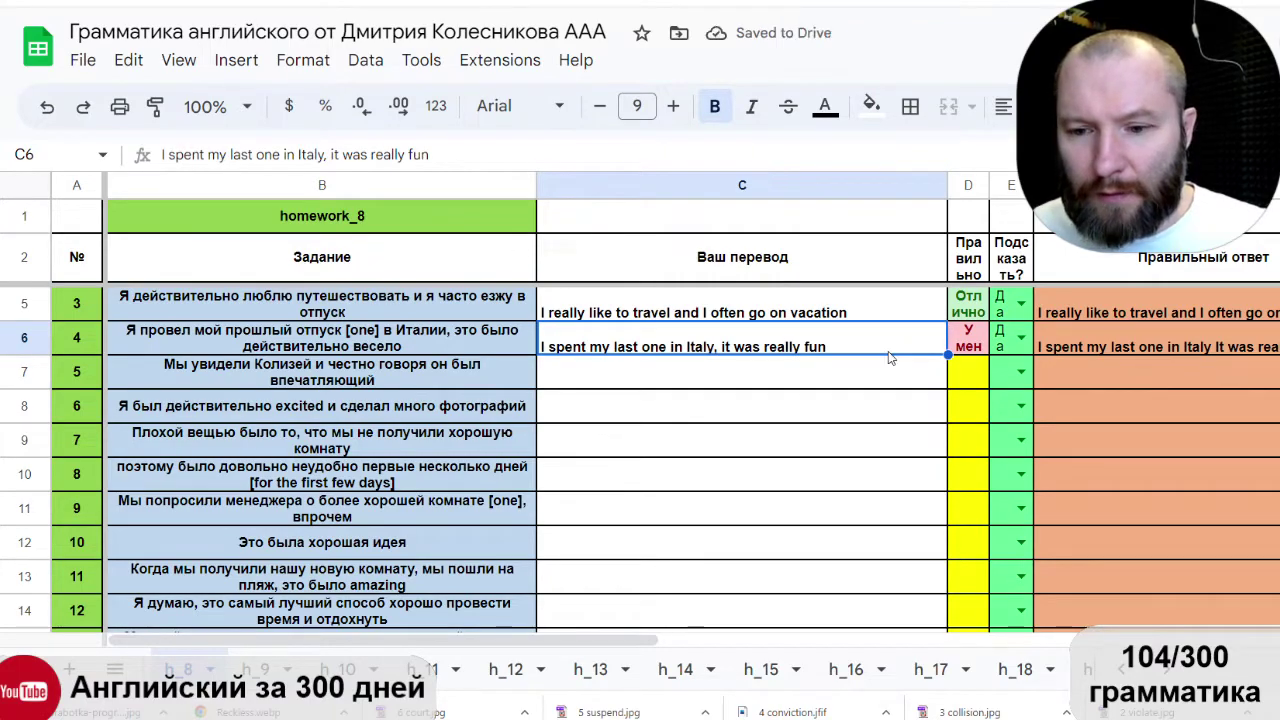
{"action": "left_click", "coordinate": [829, 373]}
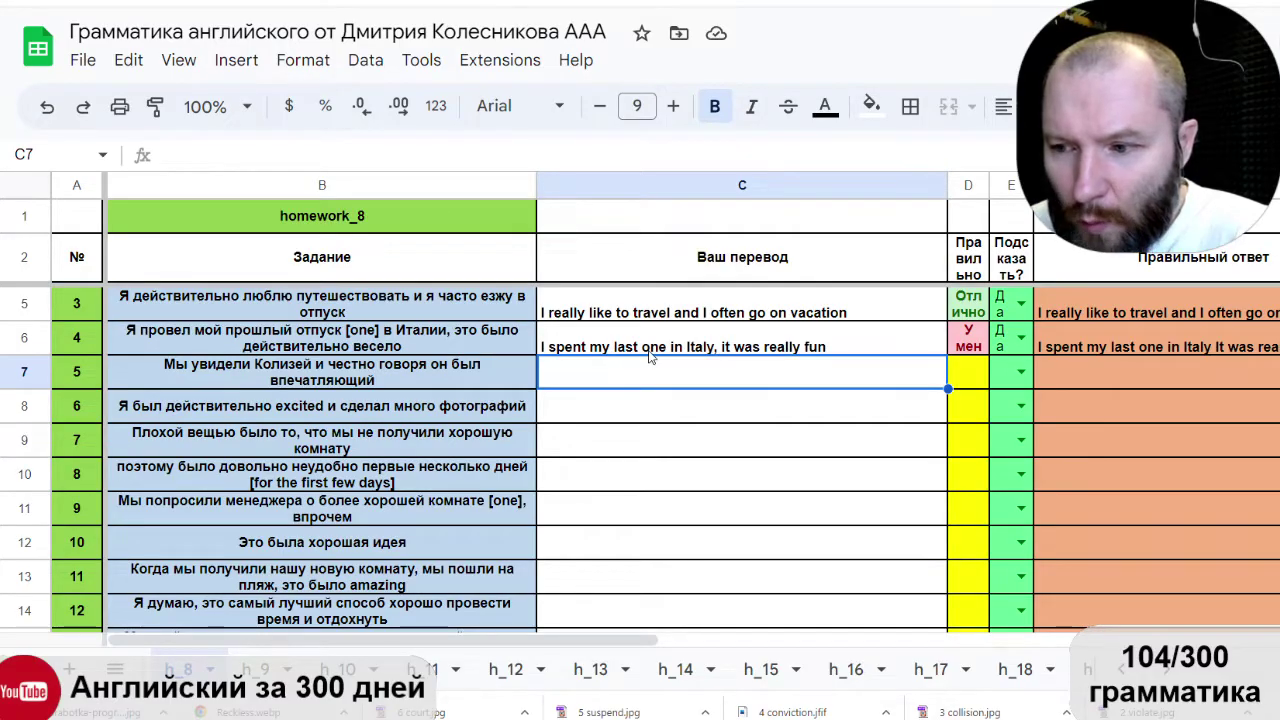
{"action": "double_click", "coordinate": [716, 350]}
{"action": "left_click", "coordinate": [716, 335]}
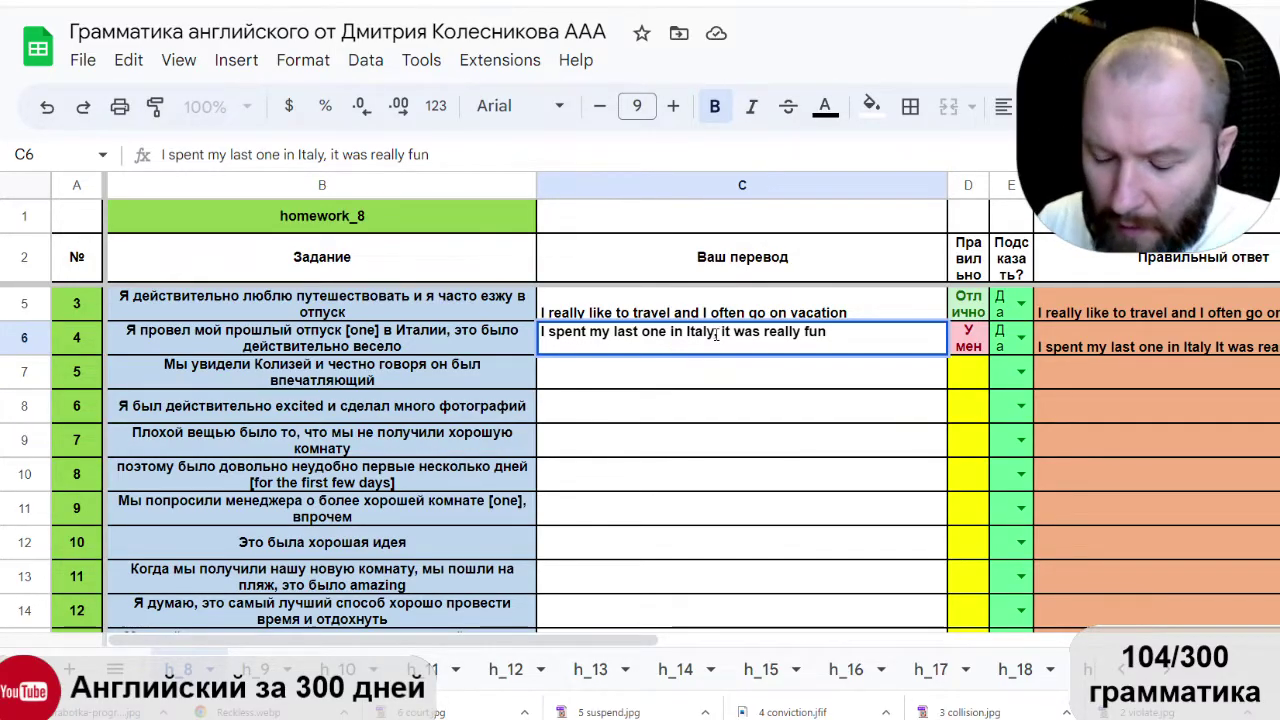
{"action": "key", "text": "BackSpace"}
{"action": "key", "text": "Return"}
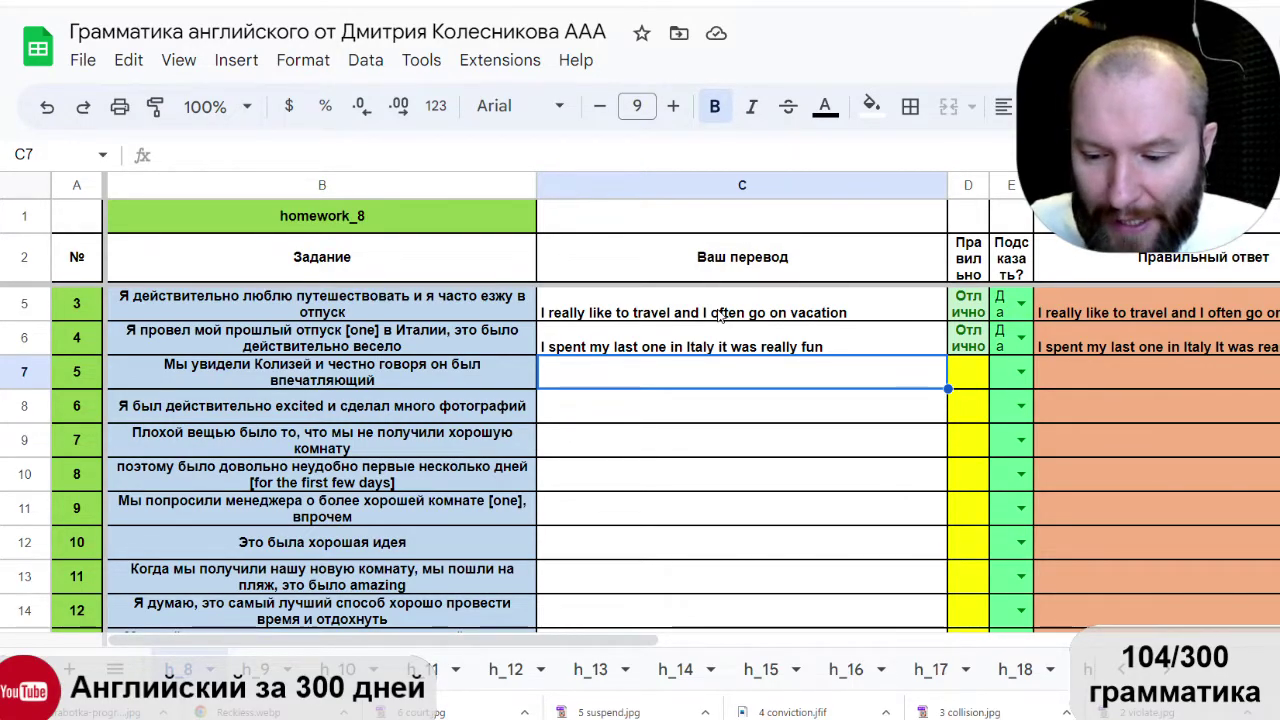
Enter "We saw Colisey and to be onest it was impressive" in C7 as the translation of sentence 5.
{"action": "left_click", "coordinate": [228, 372]}
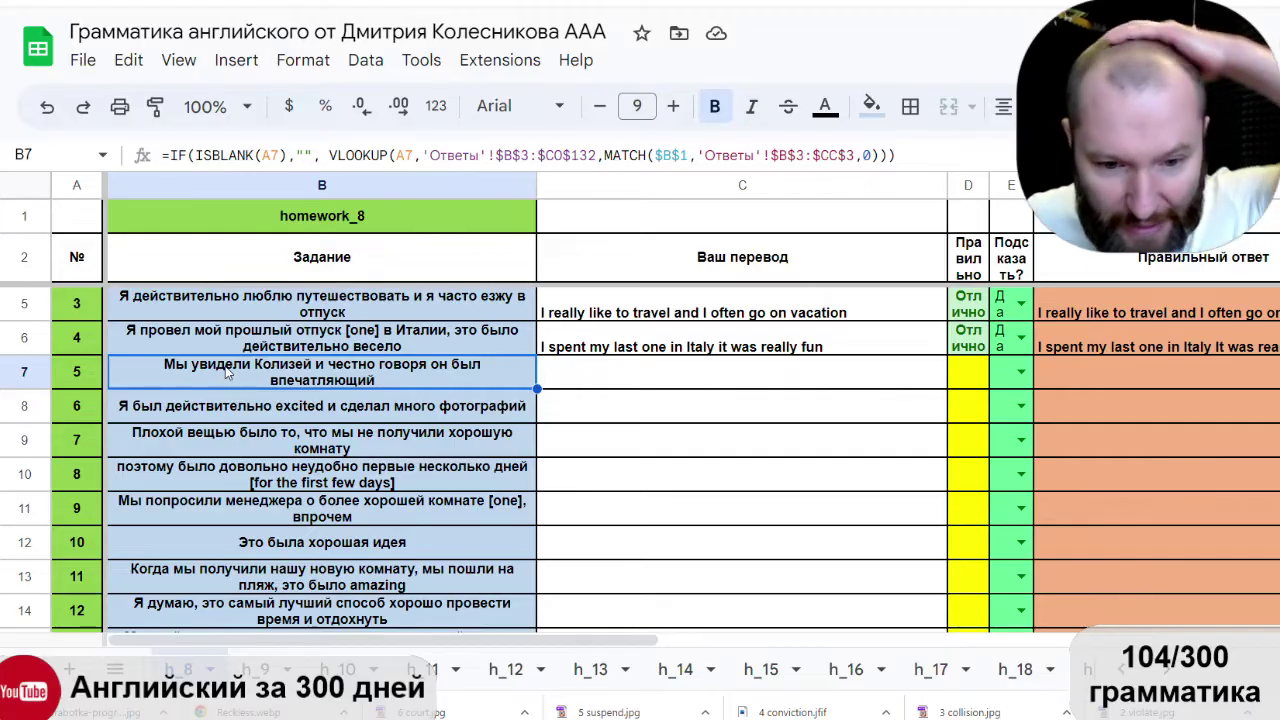
{"action": "left_click", "coordinate": [579, 372]}
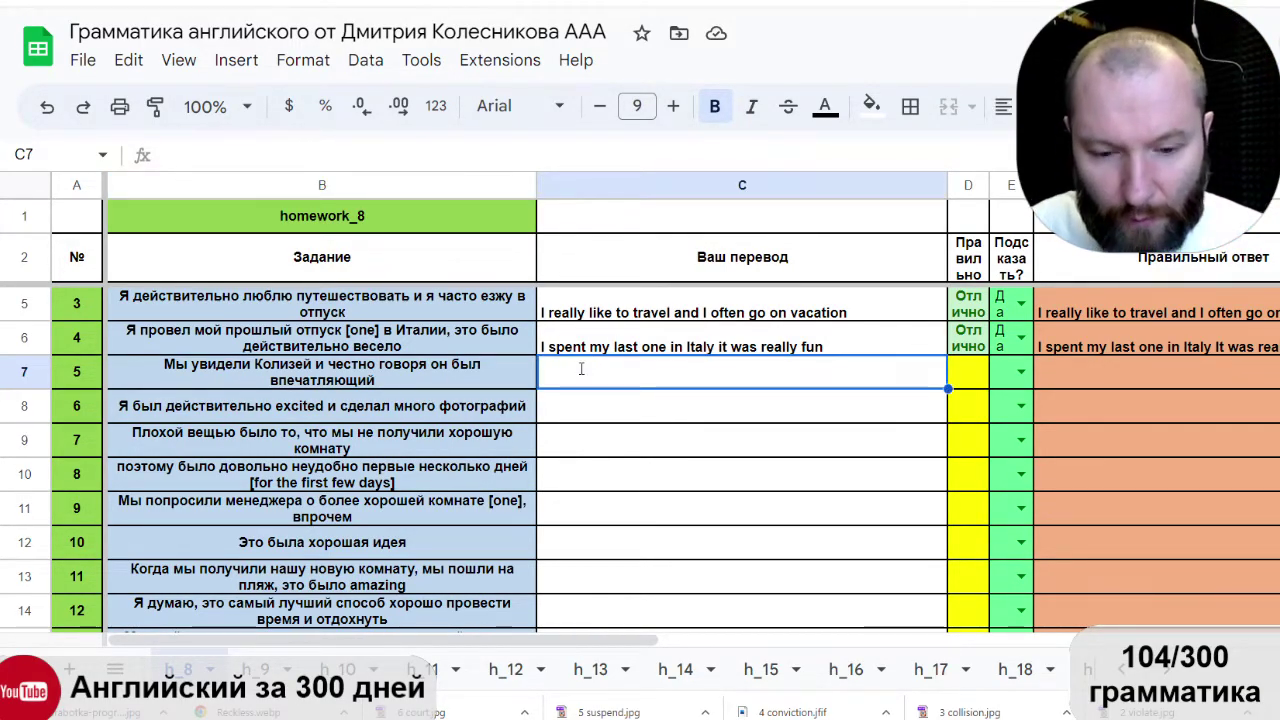
{"action": "type", "text": "We"}
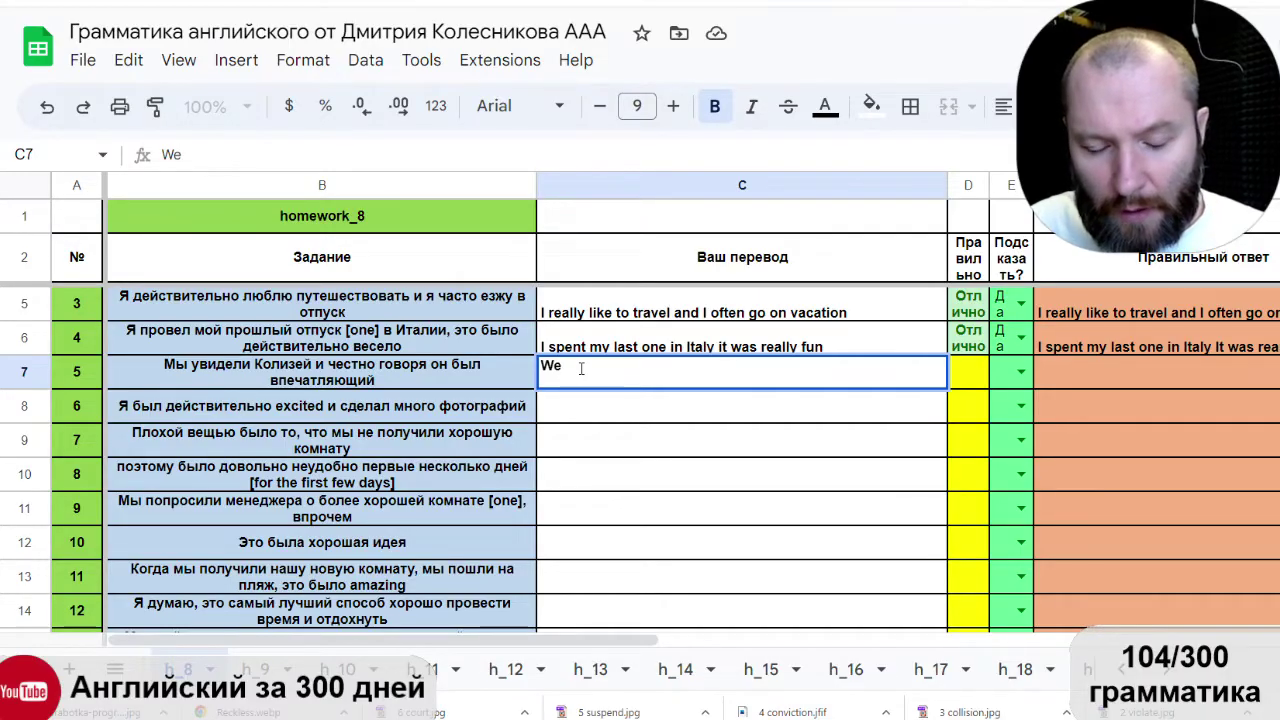
{"action": "type", "text": " saw"}
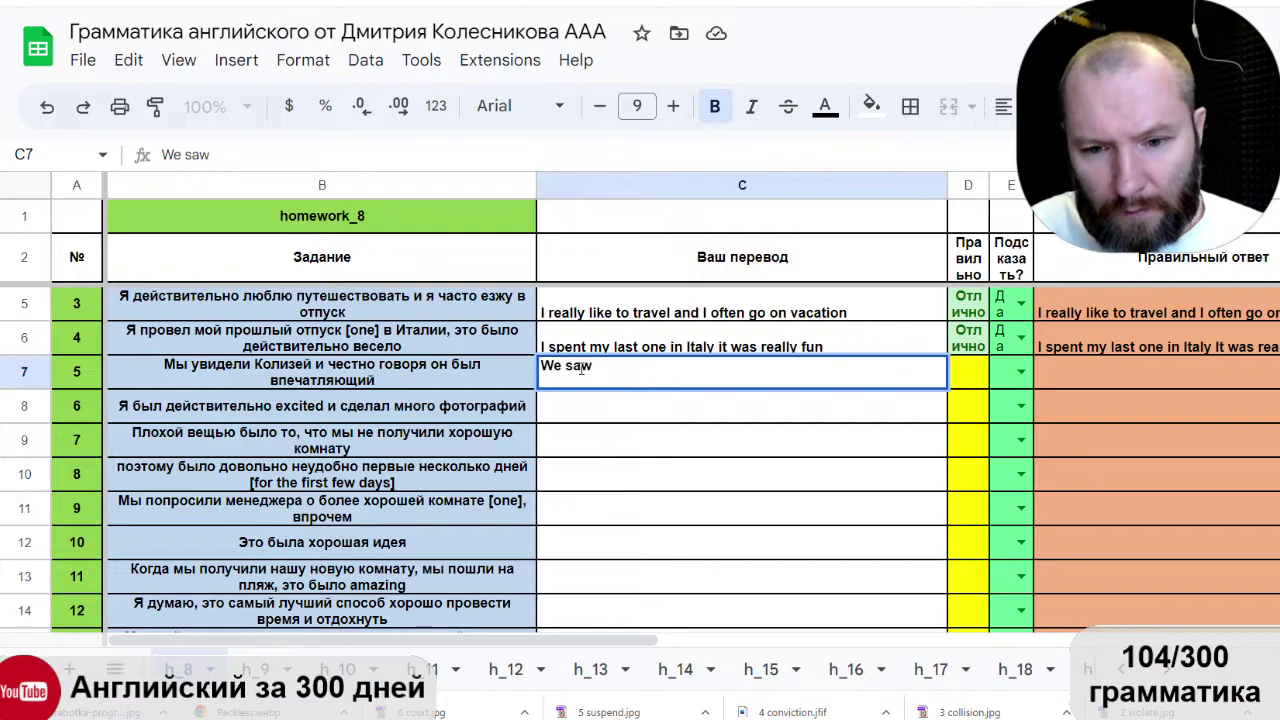
{"action": "type", "text": " Colisey"}
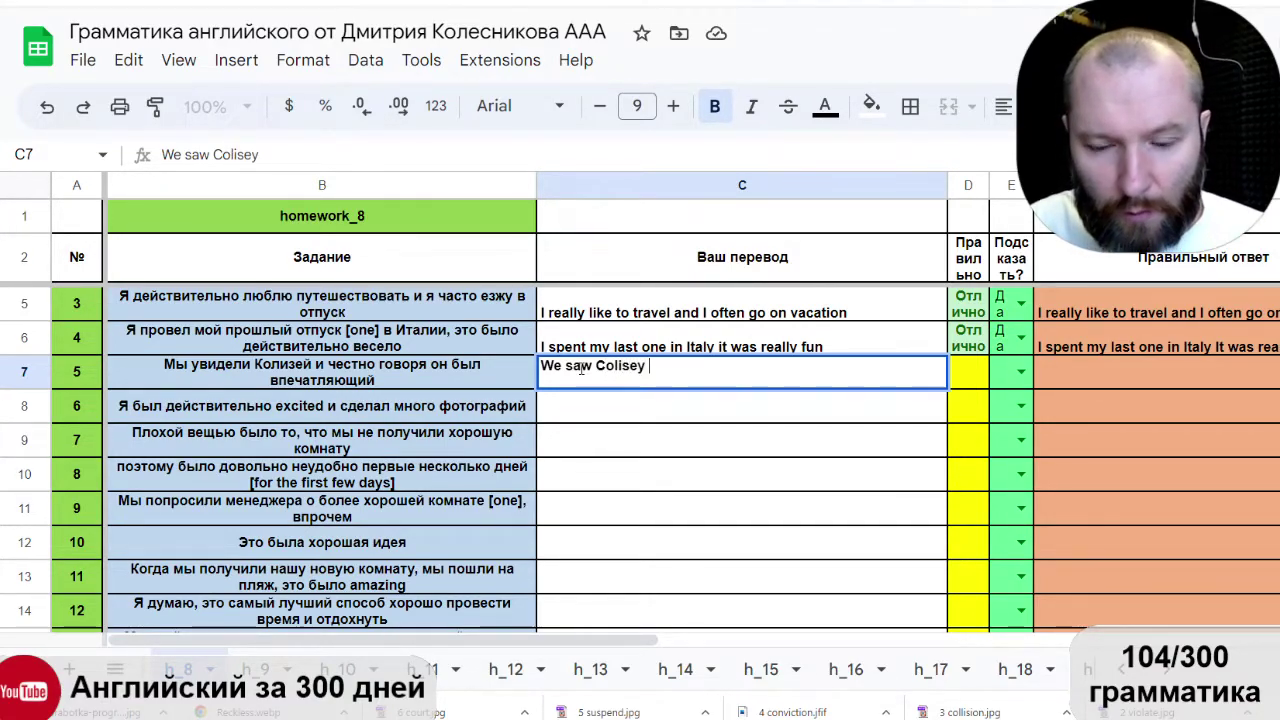
{"action": "type", "text": " and "}
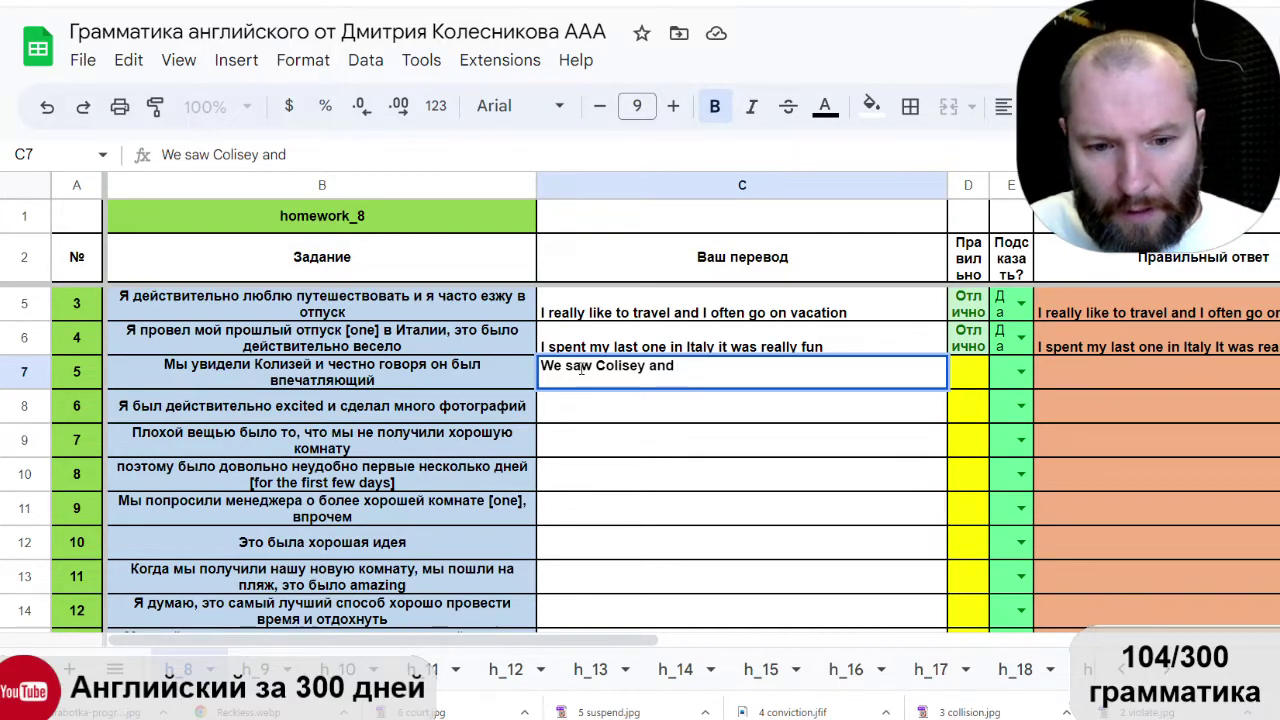
{"action": "type", "text": "to"}
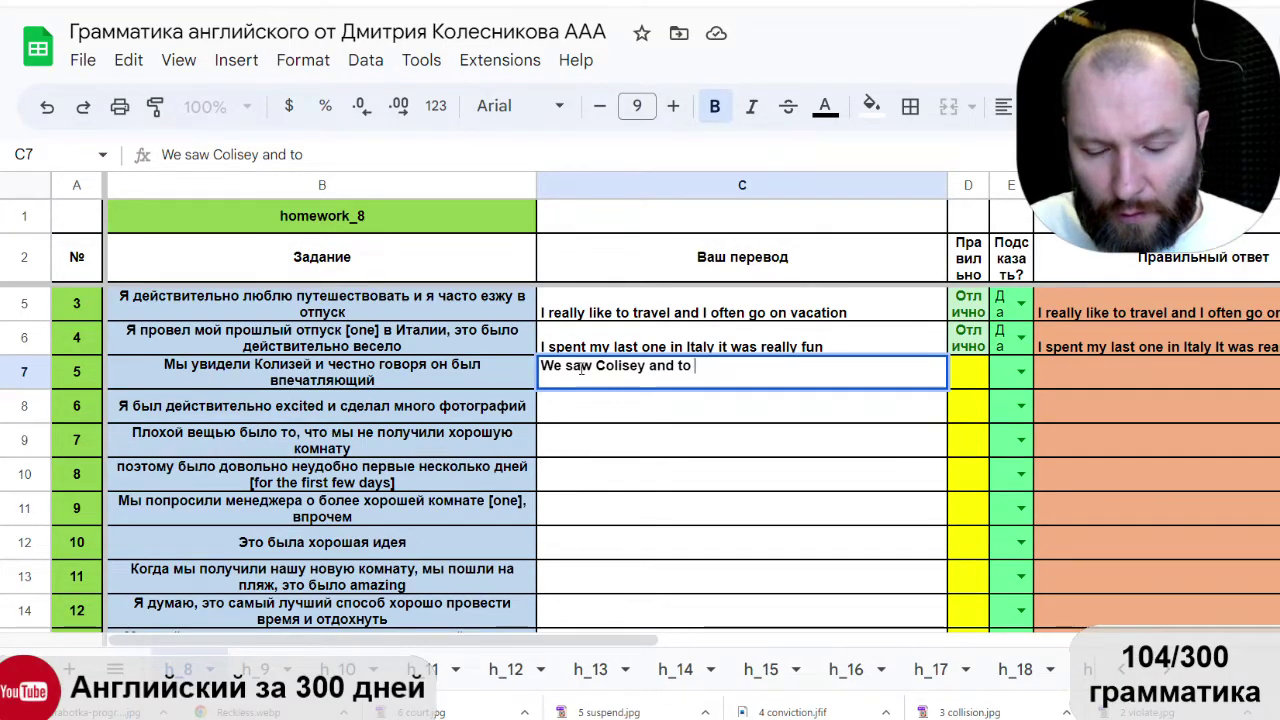
{"action": "type", "text": " be"}
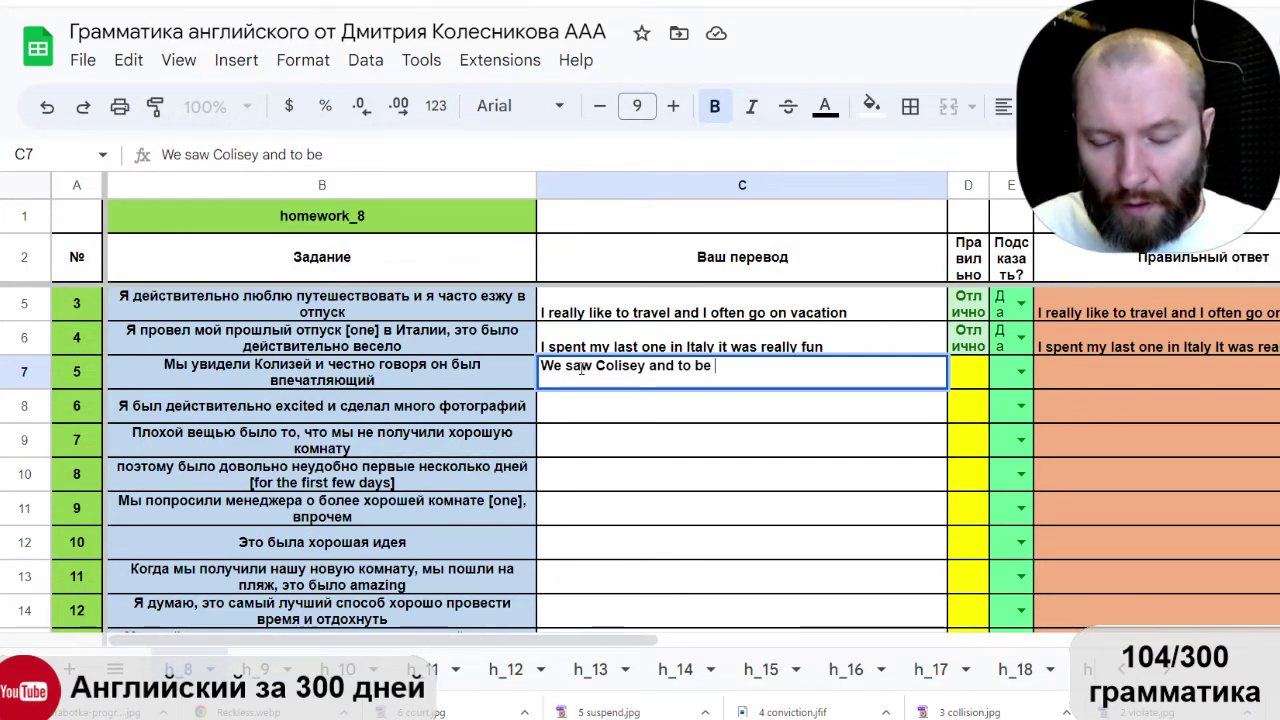
{"action": "type", "text": "onest i"}
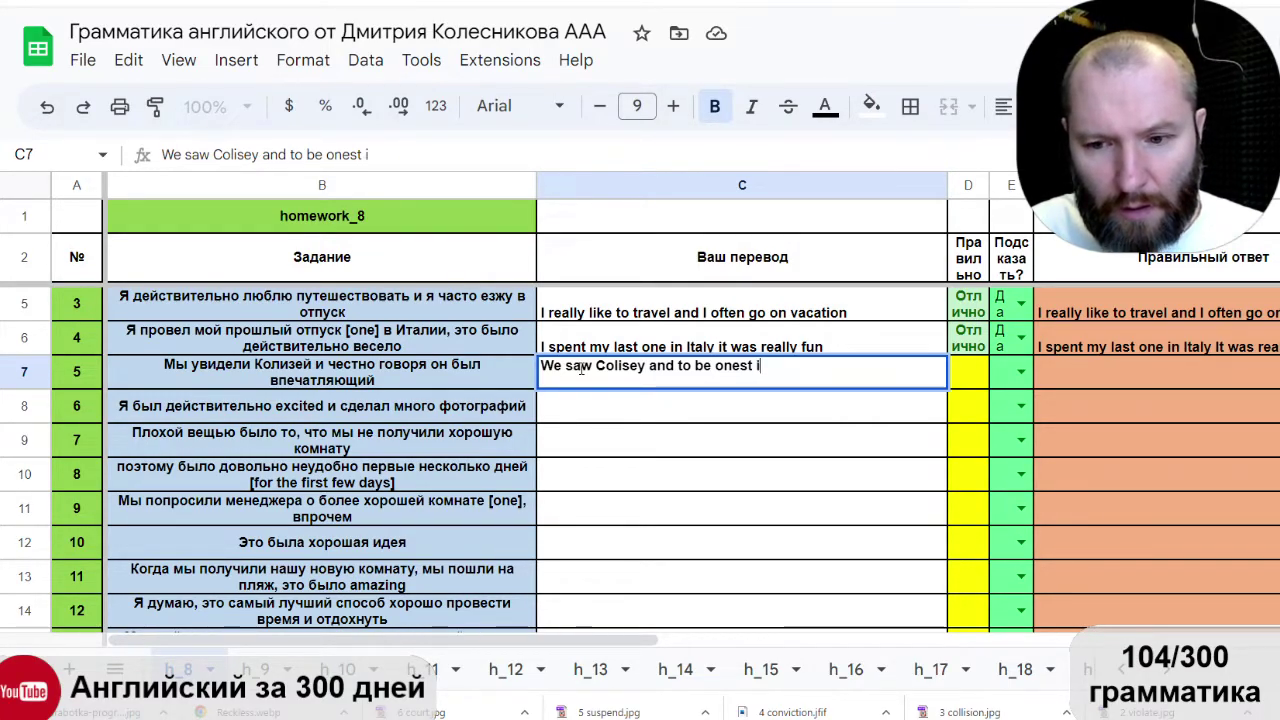
{"action": "type", "text": "t was"}
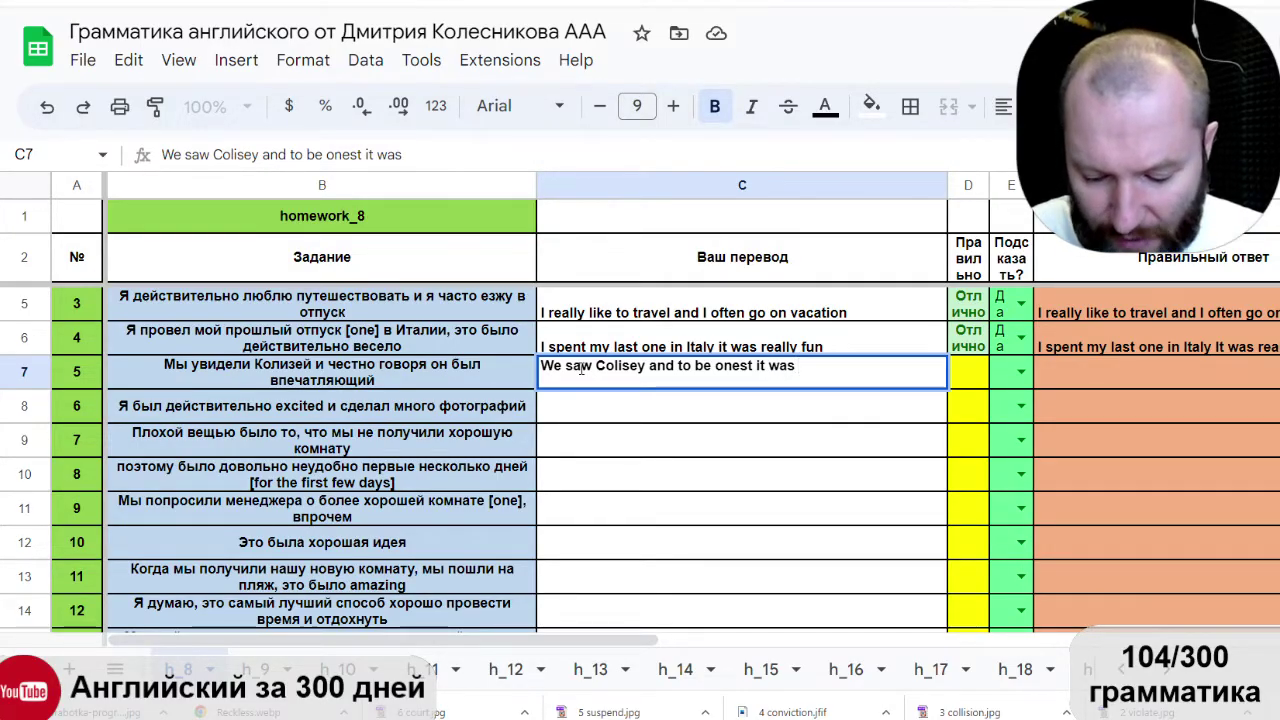
{"action": "type", "text": " imp"}
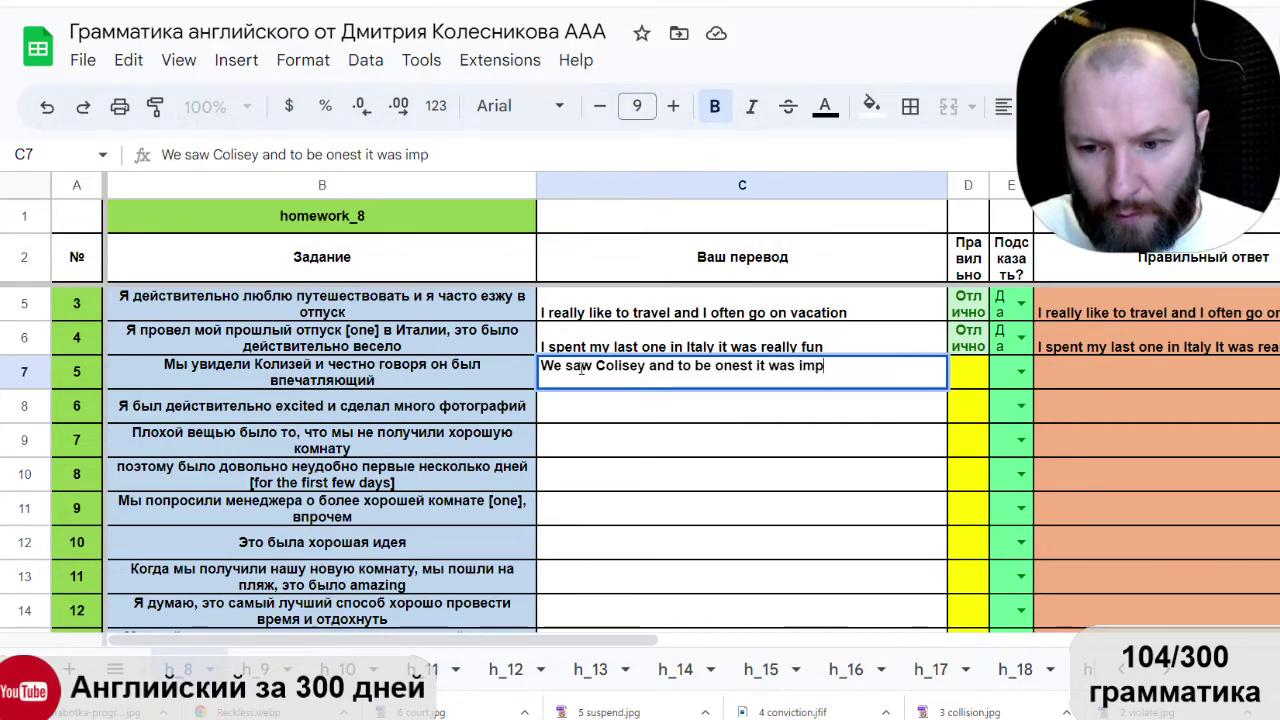
{"action": "type", "text": "ressive"}
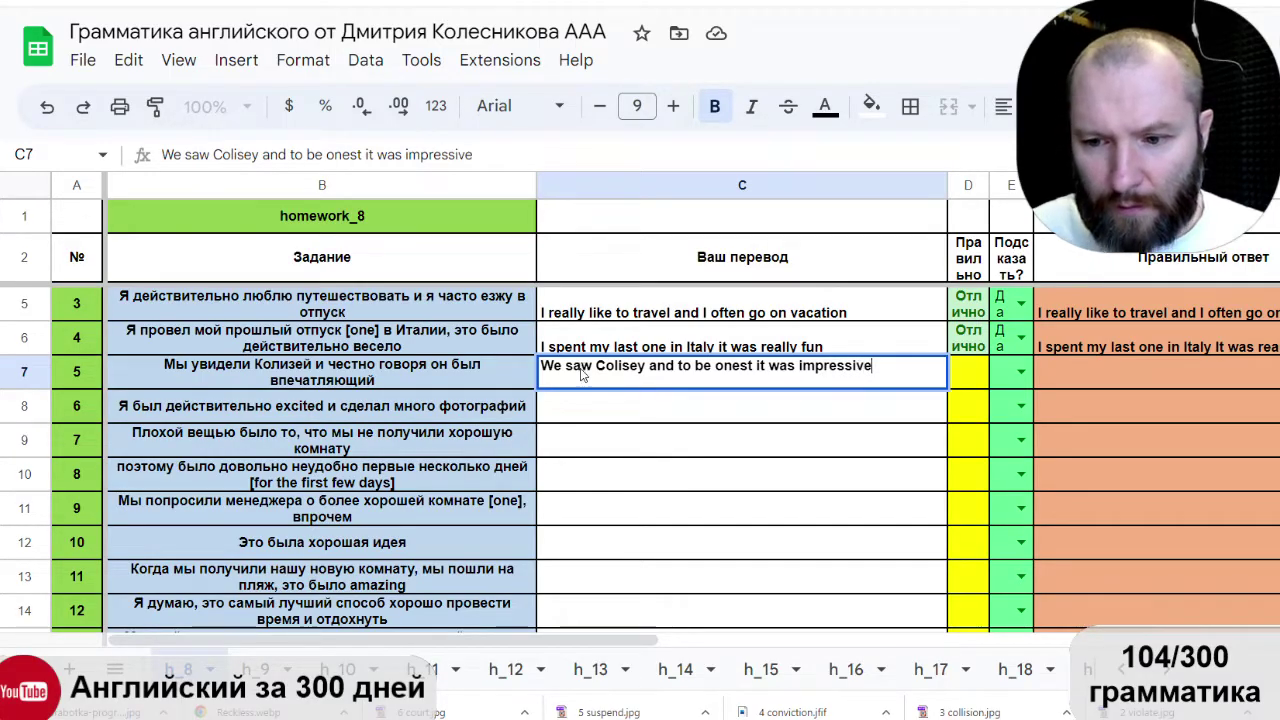
{"action": "key", "text": "Return"}
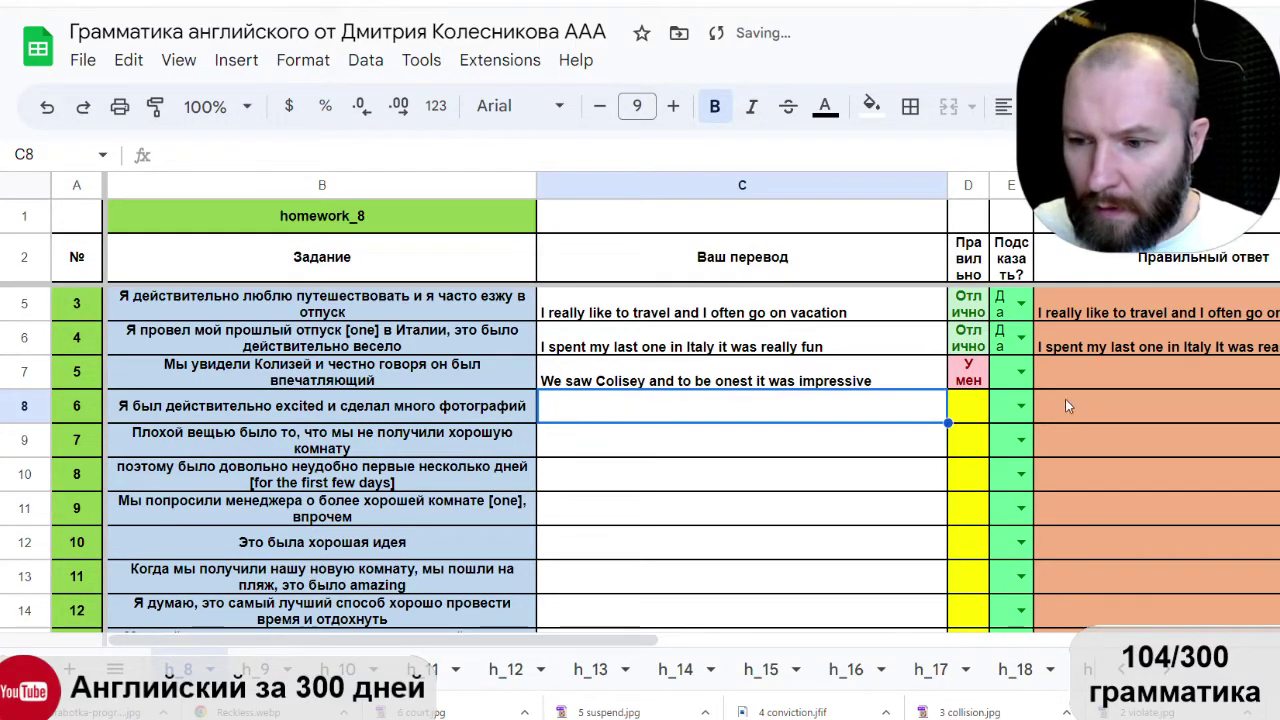
Reveal the correct answer for sentence 5 by setting E7 to "Да", and change "Colisey" in C7 to "Coolloseum".
{"action": "left_click", "coordinate": [1021, 371]}
{"action": "left_click", "coordinate": [1006, 403]}
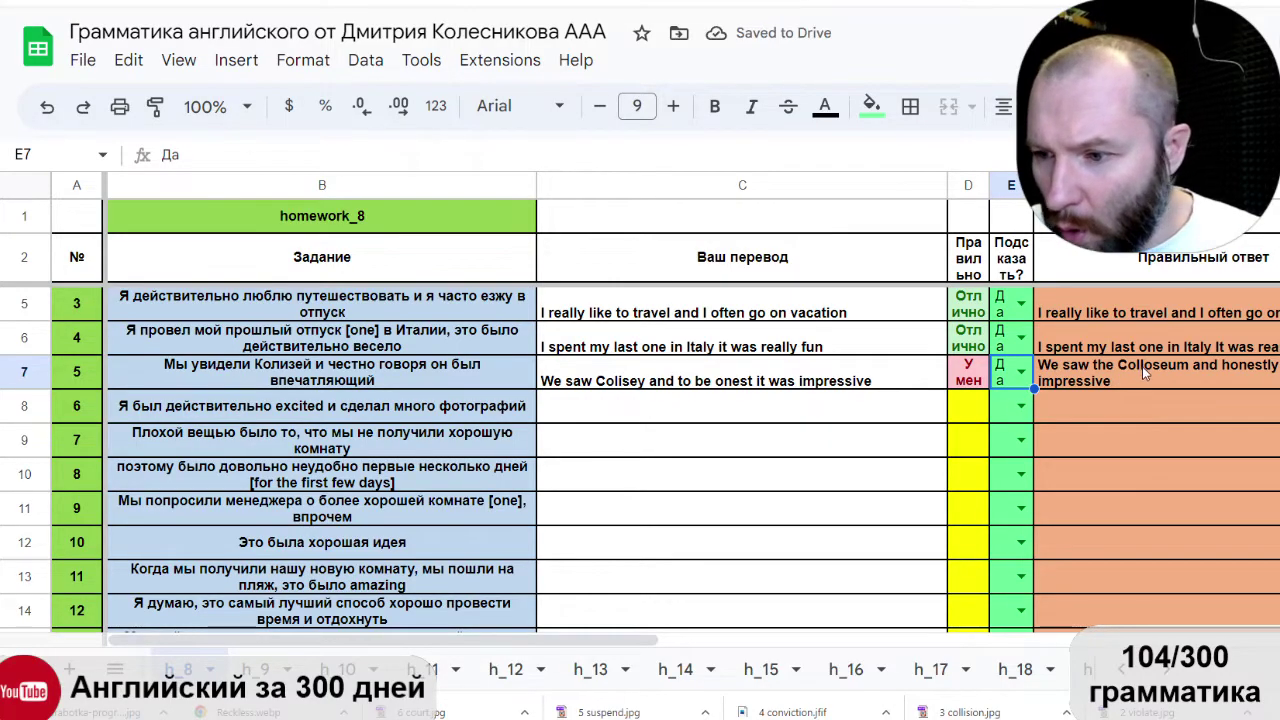
{"action": "double_click", "coordinate": [616, 370]}
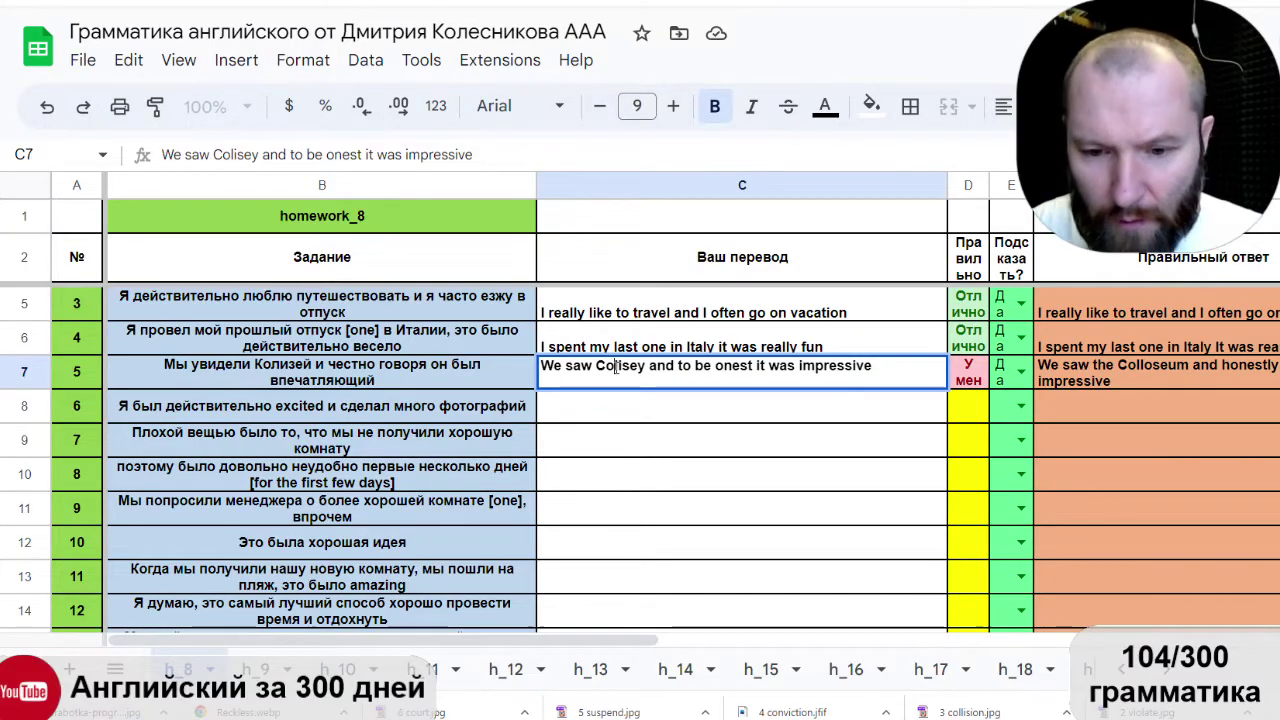
{"action": "type", "text": "o"}
{"action": "key", "text": "Delete"}
{"action": "key", "text": "Delete"}
{"action": "key", "text": "Delete"}
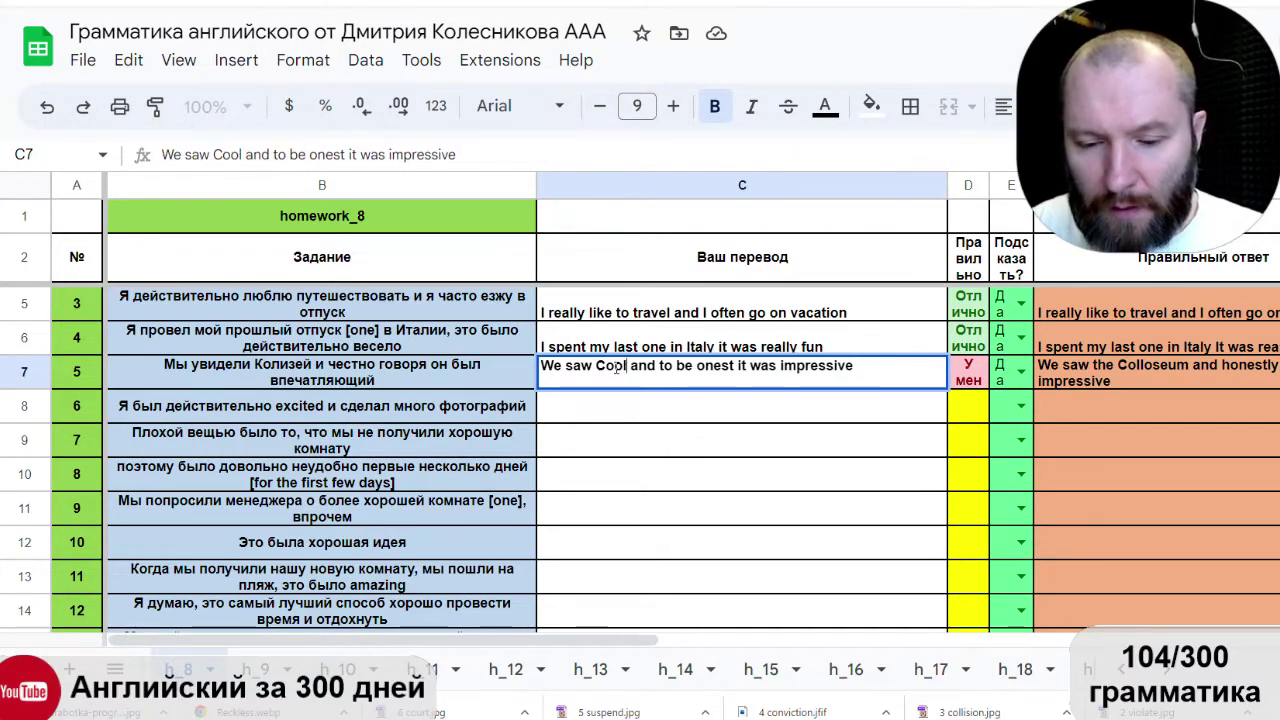
{"action": "key", "text": "BackSpace"}
{"action": "type", "text": "lose"}
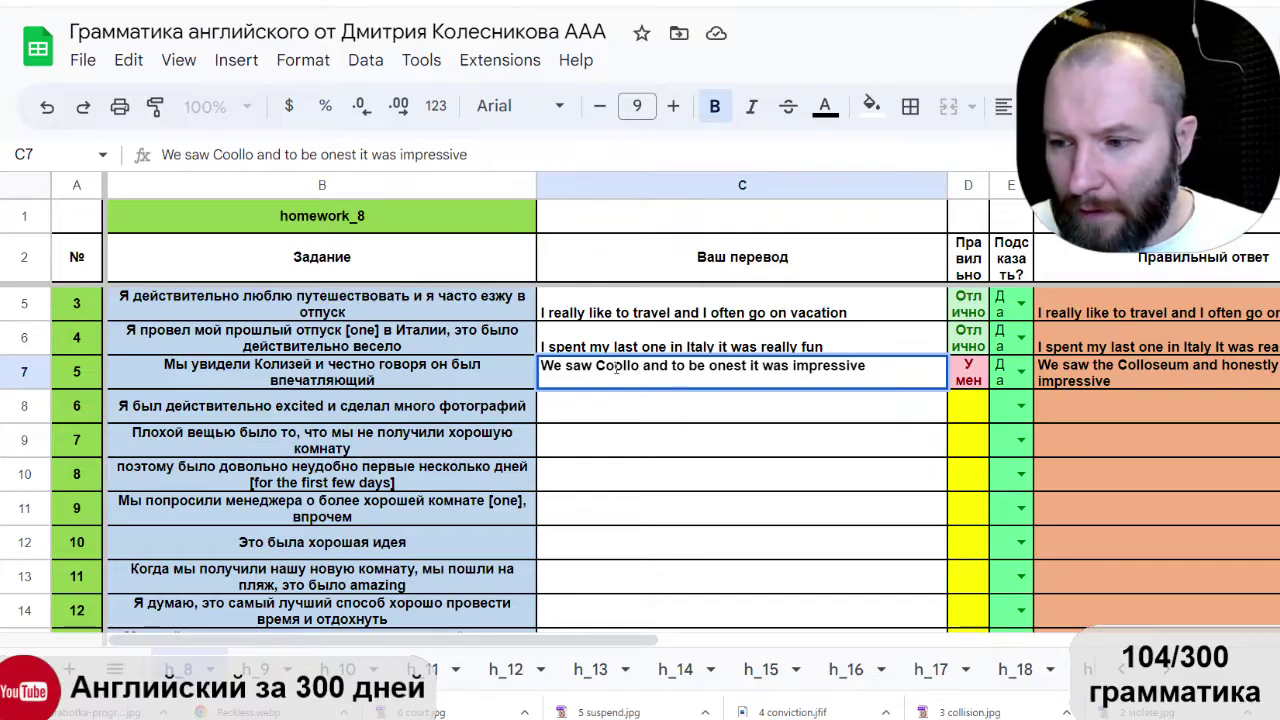
{"action": "type", "text": "um"}
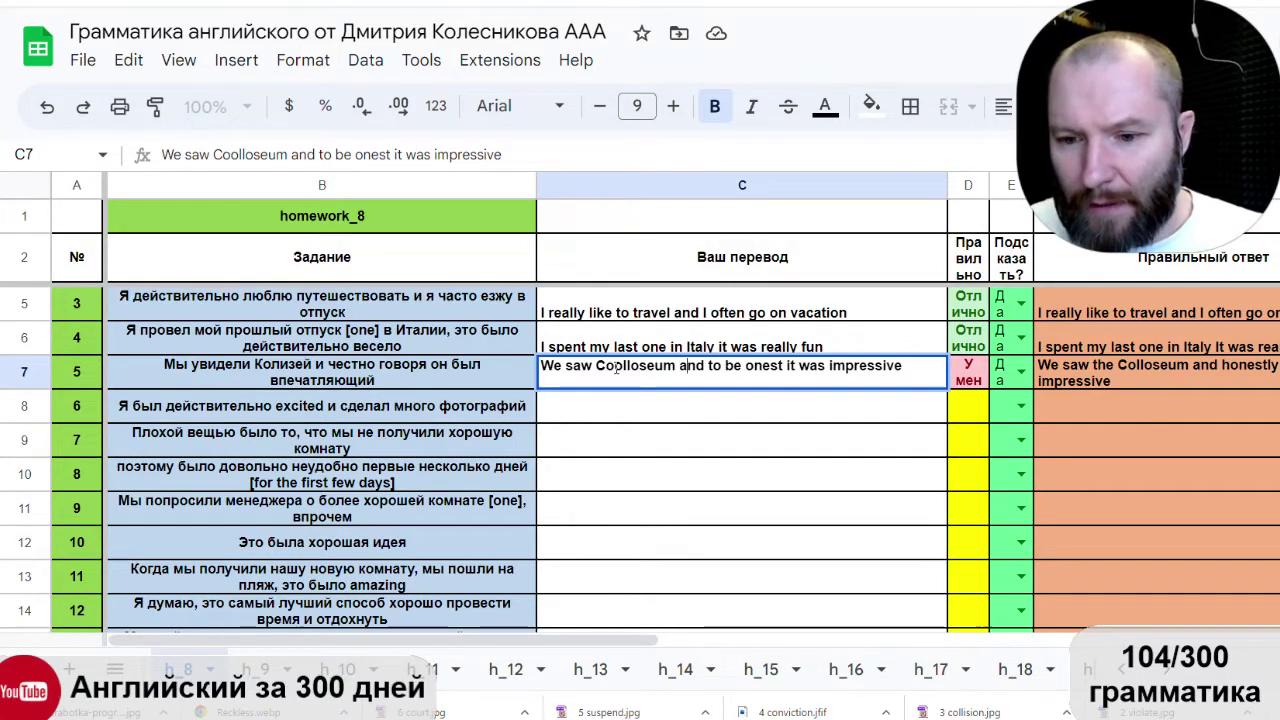
Replace "to be onest" in the C7 translation with "honestly".
{"action": "key", "text": "Delete"}
{"action": "key", "text": "Delete"}
{"action": "key", "text": "Delete"}
{"action": "key", "text": "Delete"}
{"action": "key", "text": "Delete"}
{"action": "key", "text": "Delete"}
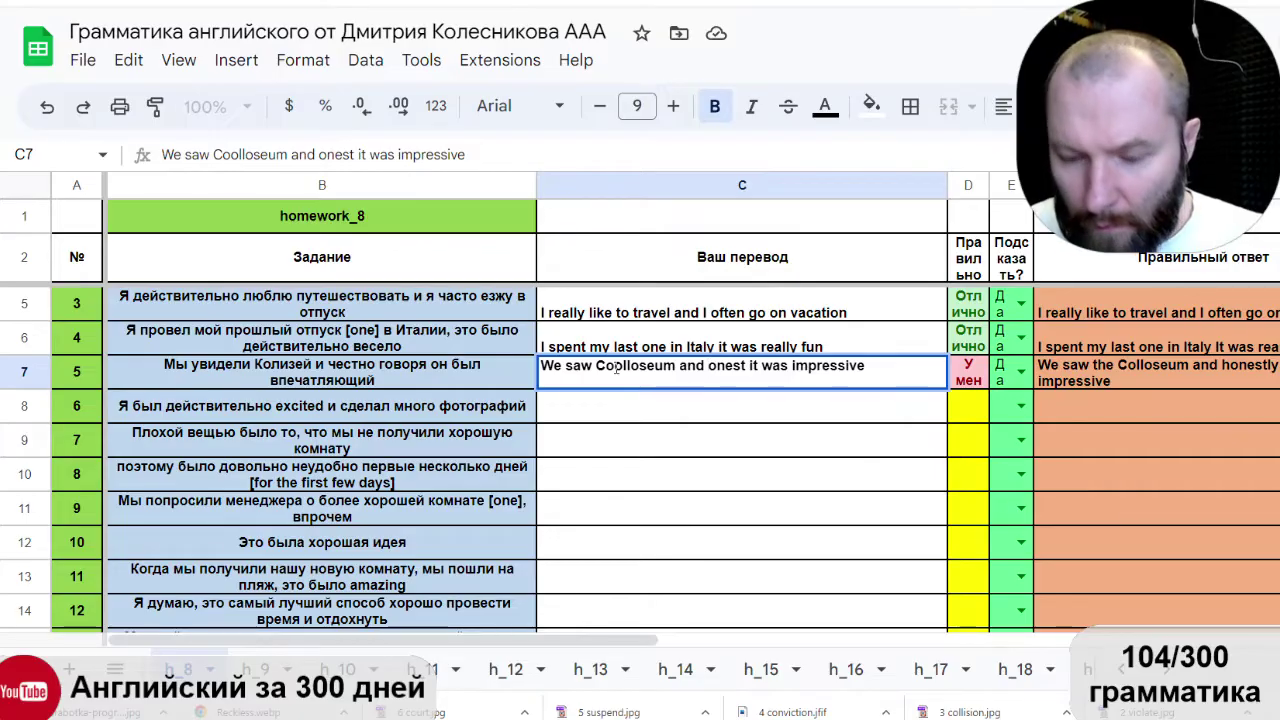
{"action": "type", "text": "h"}
{"action": "key", "text": "Right"}
{"action": "key", "text": "Right"}
{"action": "key", "text": "Right"}
{"action": "type", "text": "ly"}
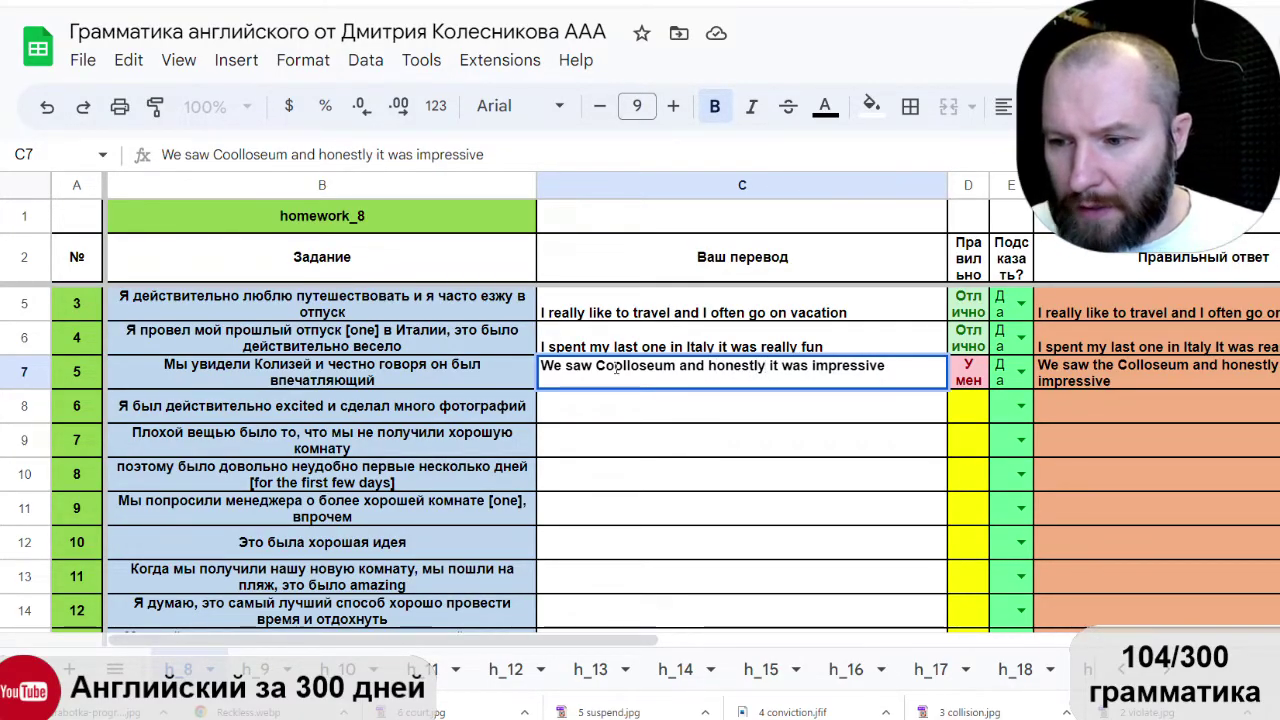
{"action": "key", "text": "Return"}
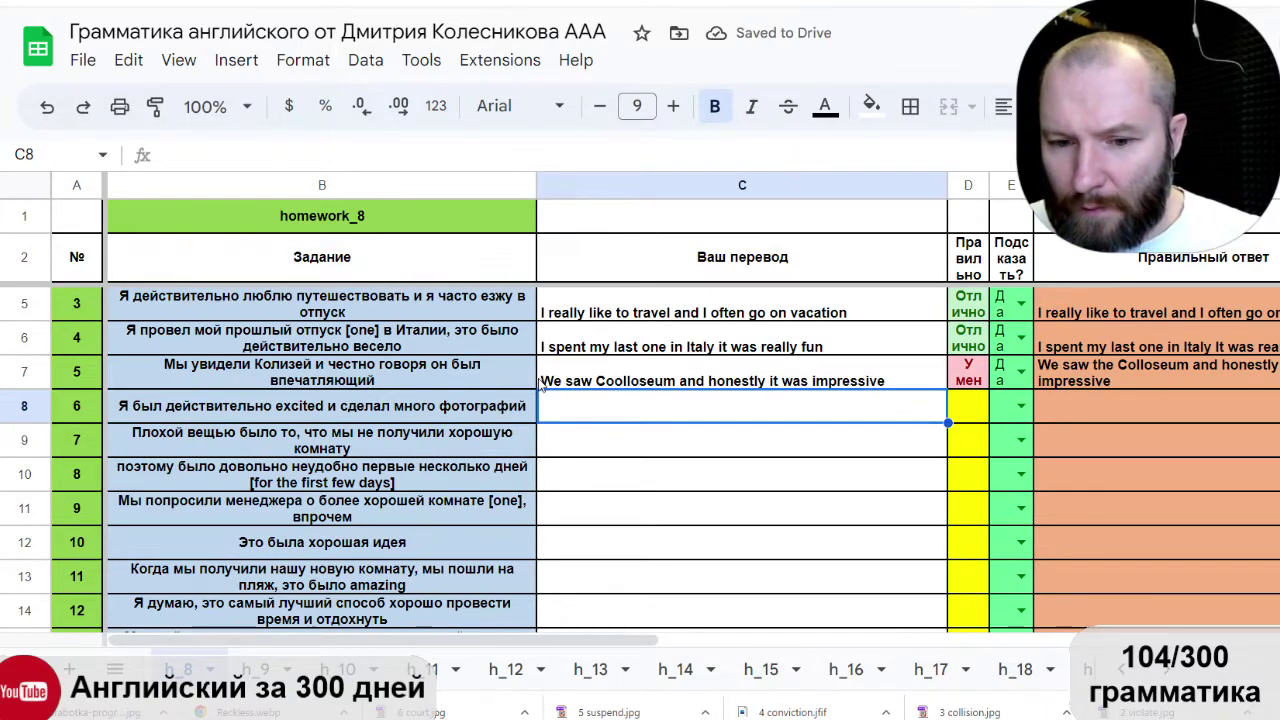
Remove the extra "o" from "Coolloseum" in C7 so the word reads "Colloseum".
{"action": "left_click", "coordinate": [620, 384]}
{"action": "double_click", "coordinate": [617, 362]}
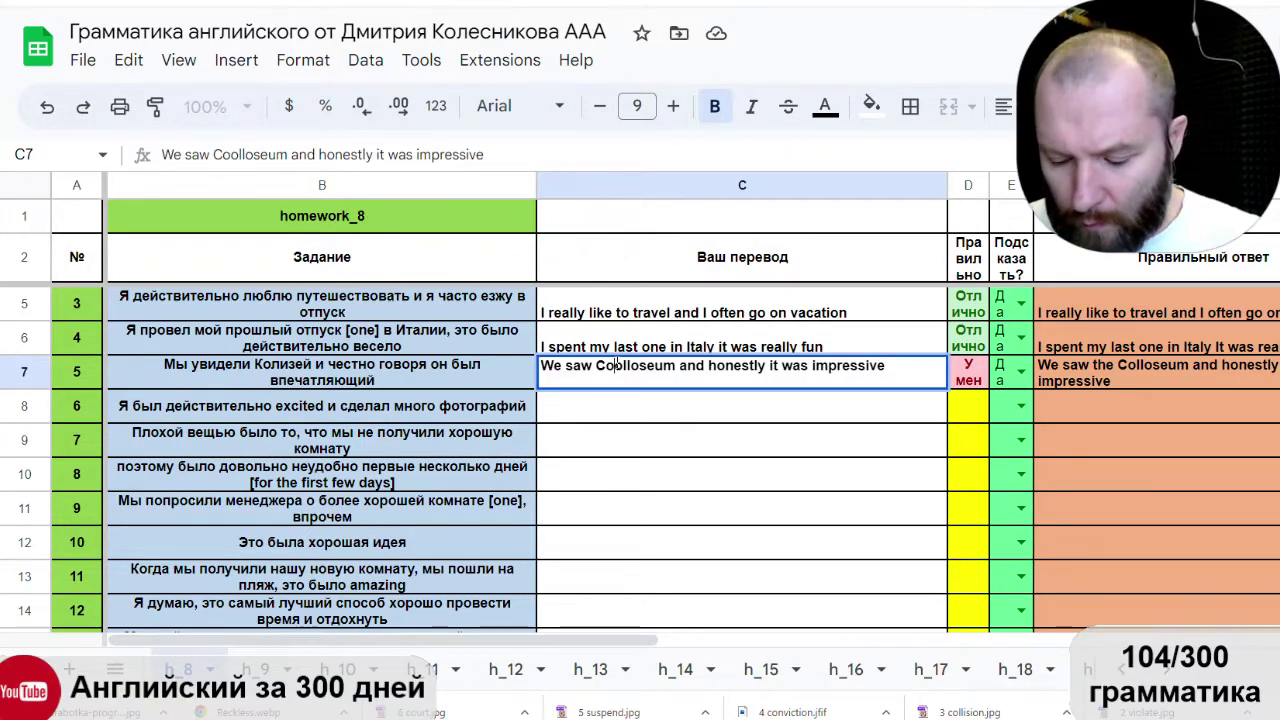
{"action": "left_click", "coordinate": [617, 365]}
{"action": "key", "text": "BackSpace"}
{"action": "left_click", "coordinate": [643, 404]}
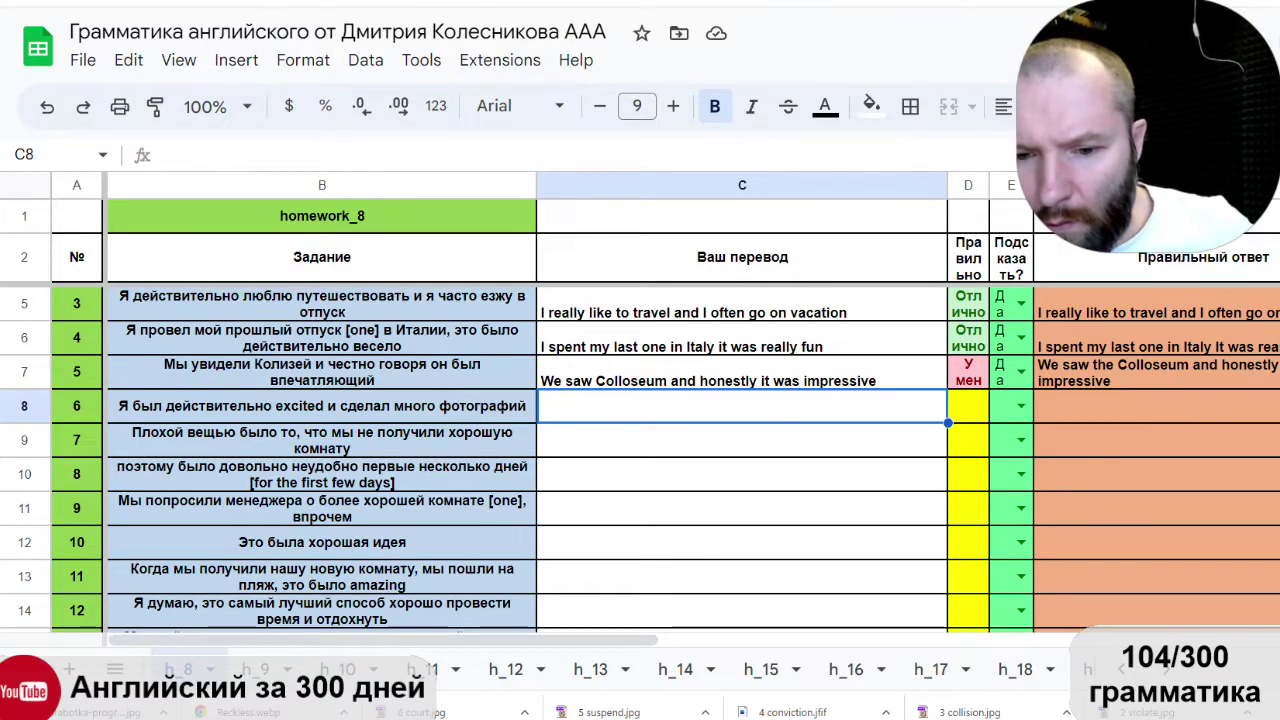
Insert the article "the" before "Colloseum" in the C7 translation.
{"action": "double_click", "coordinate": [580, 386]}
{"action": "left_click", "coordinate": [598, 366]}
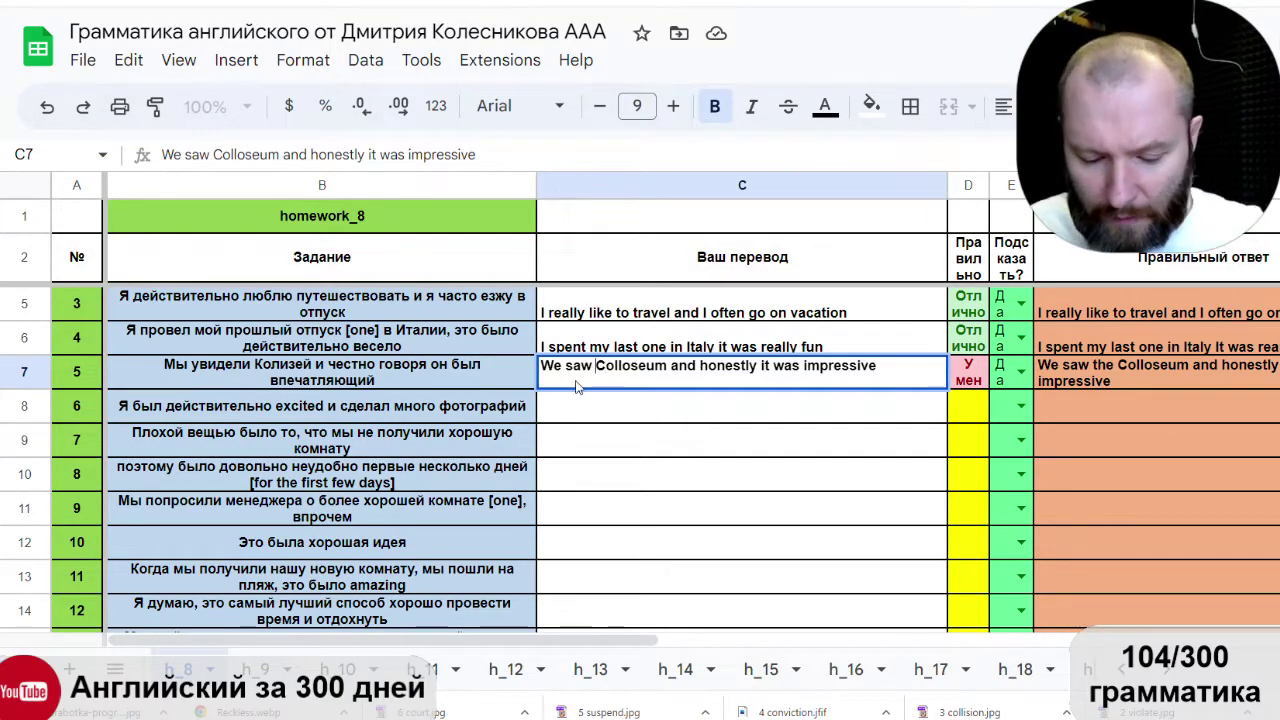
{"action": "type", "text": "the"}
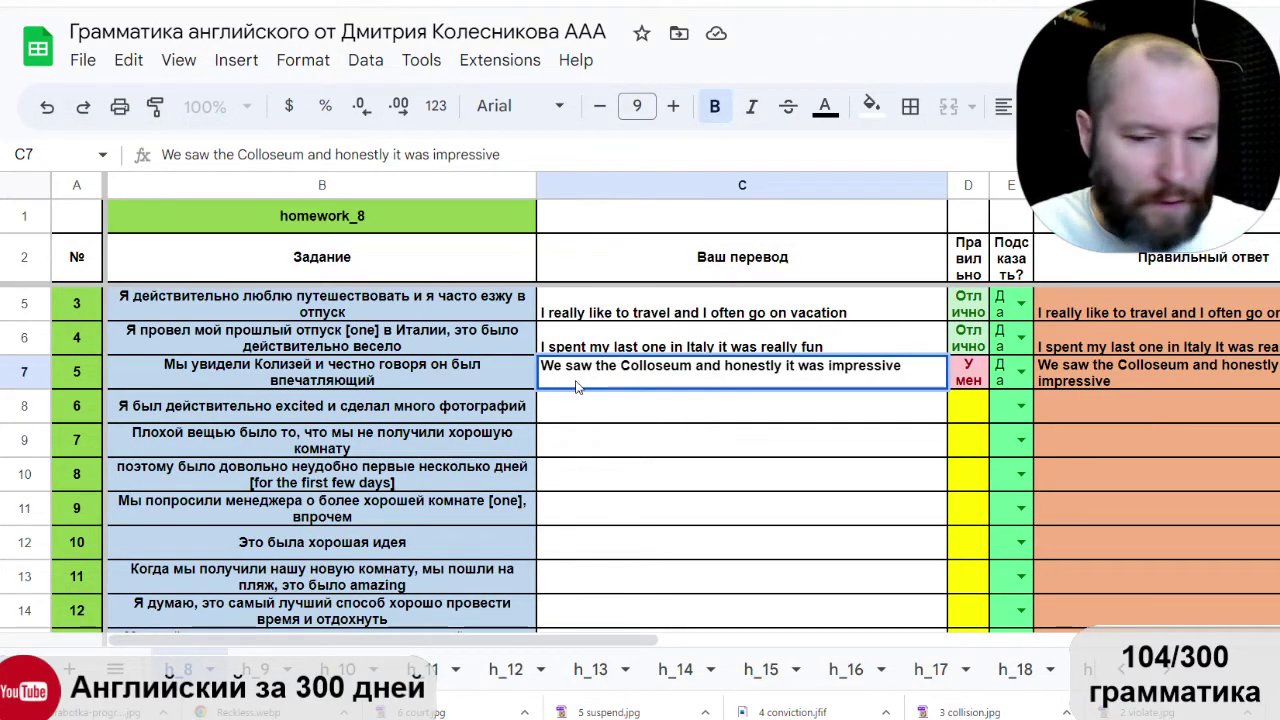
{"action": "key", "text": "Return"}
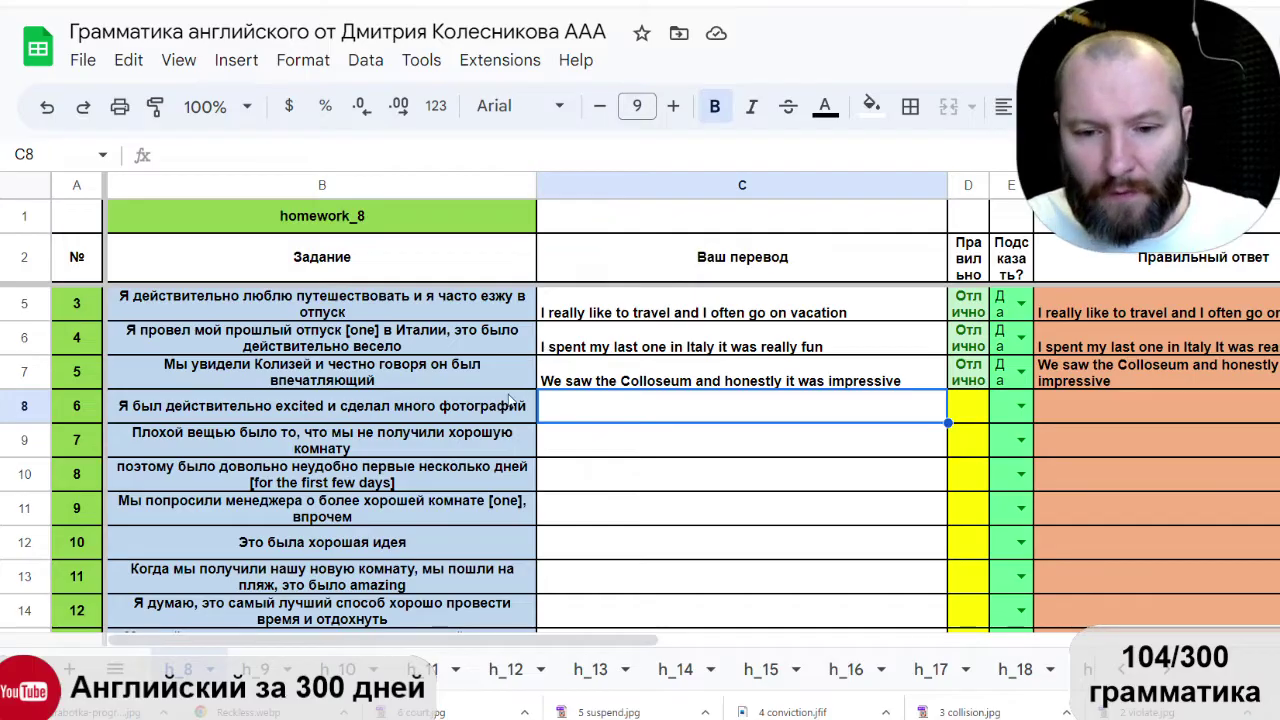
Translate sentence 6 in C8 as "I was really excited and made a lot photo".
{"action": "left_click", "coordinate": [446, 410]}
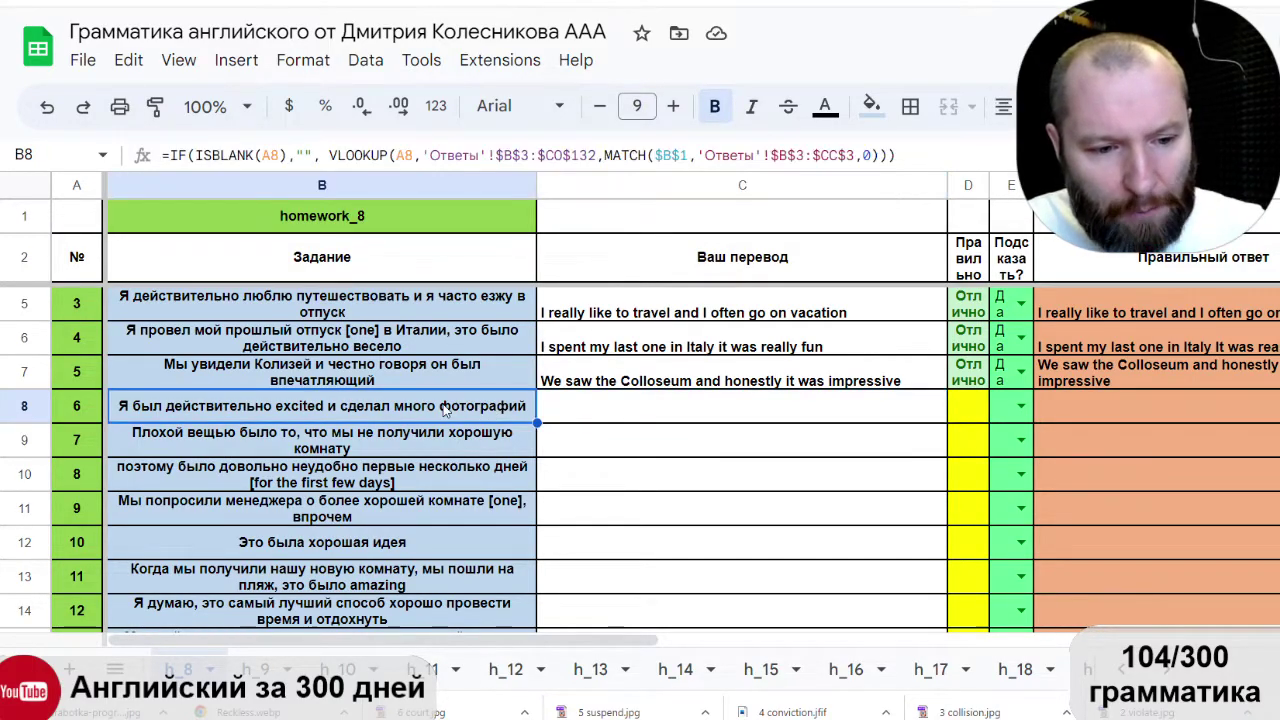
{"action": "left_click", "coordinate": [598, 420]}
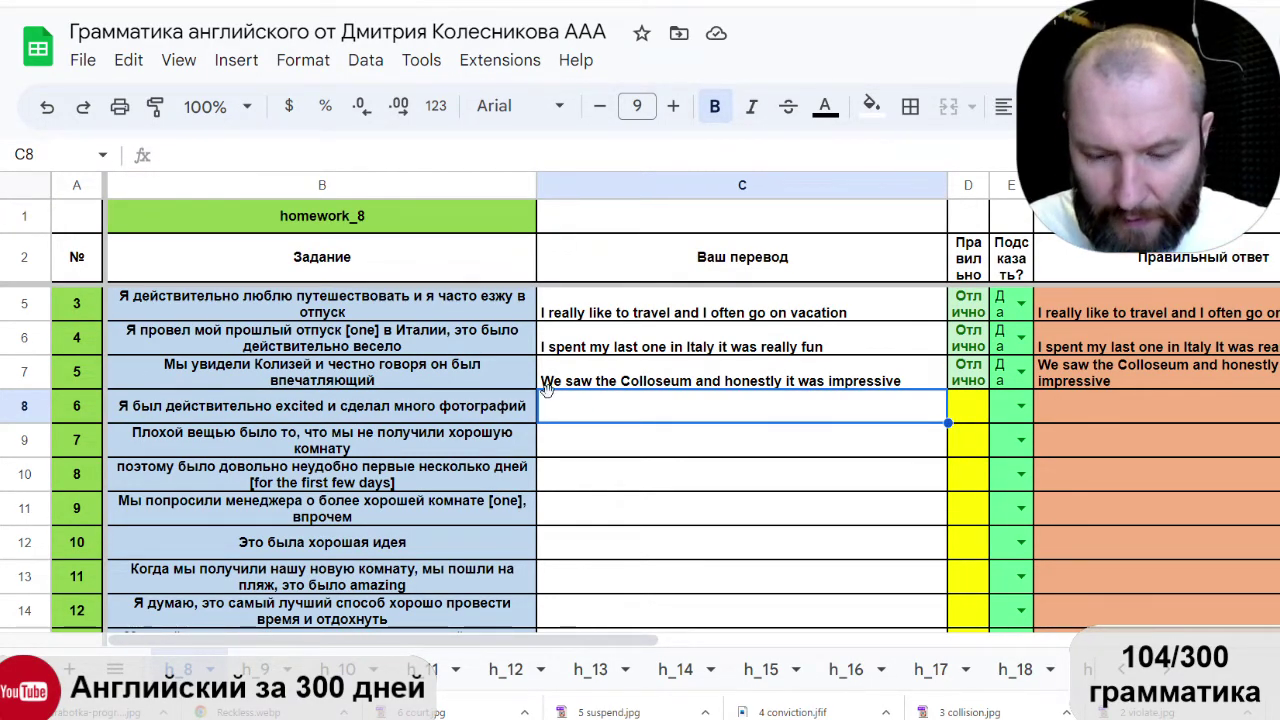
{"action": "type", "text": "I was real"}
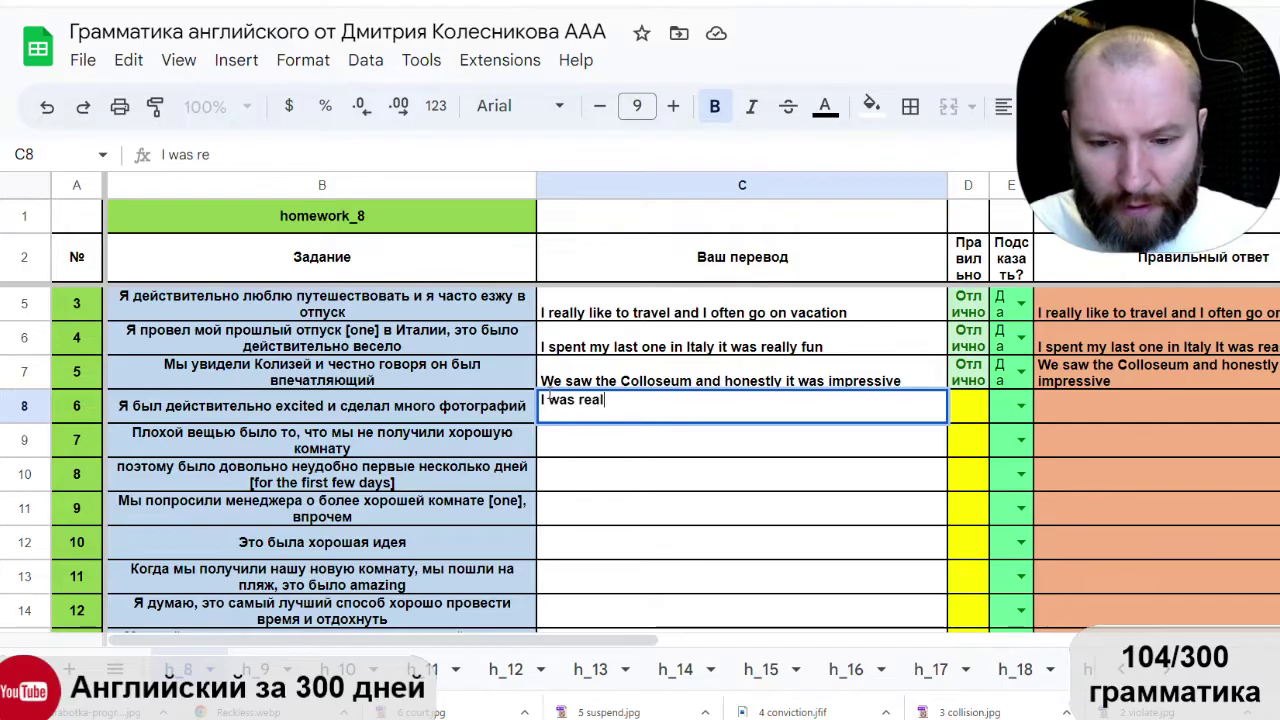
{"action": "type", "text": "ly iz"}
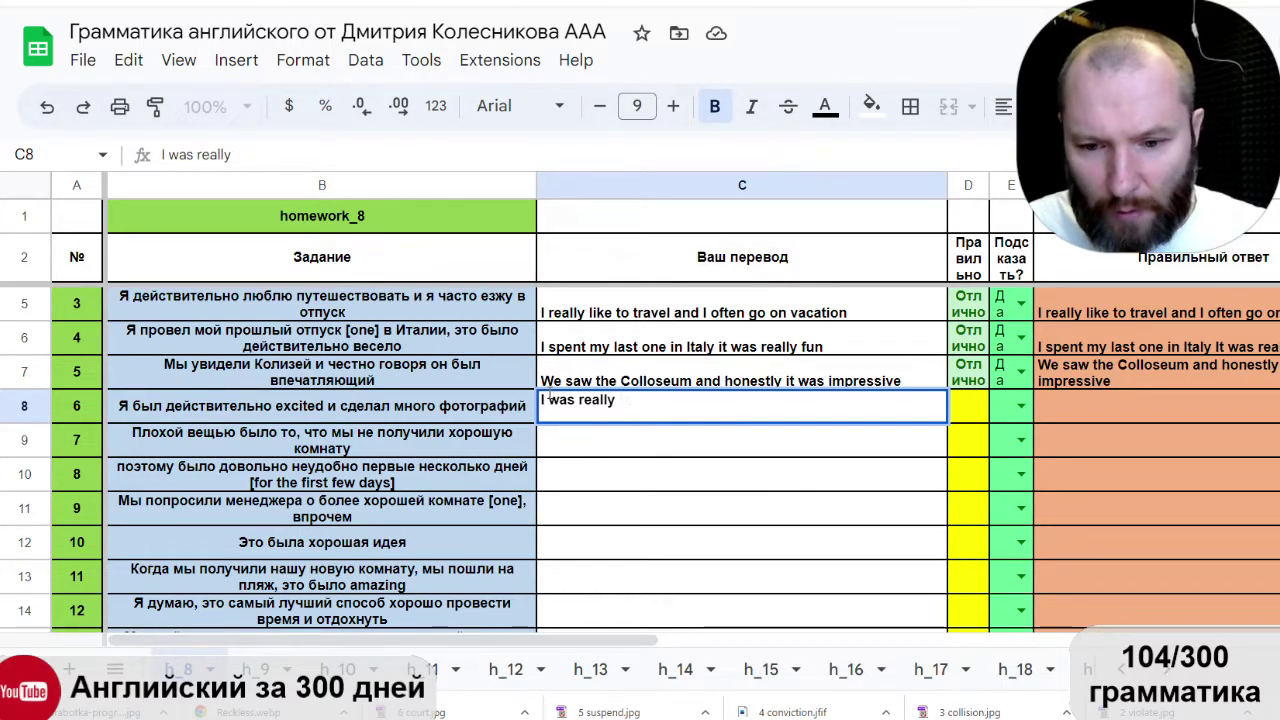
{"action": "type", "text": "ex"}
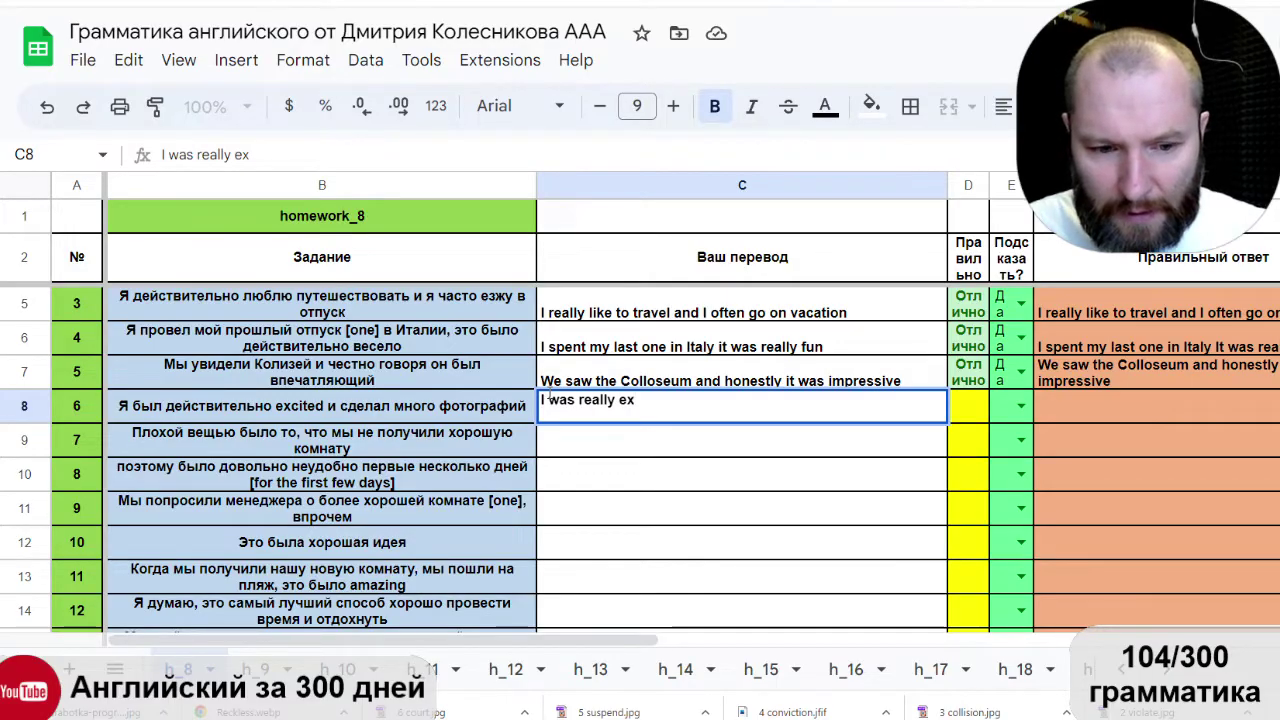
{"action": "type", "text": "c"}
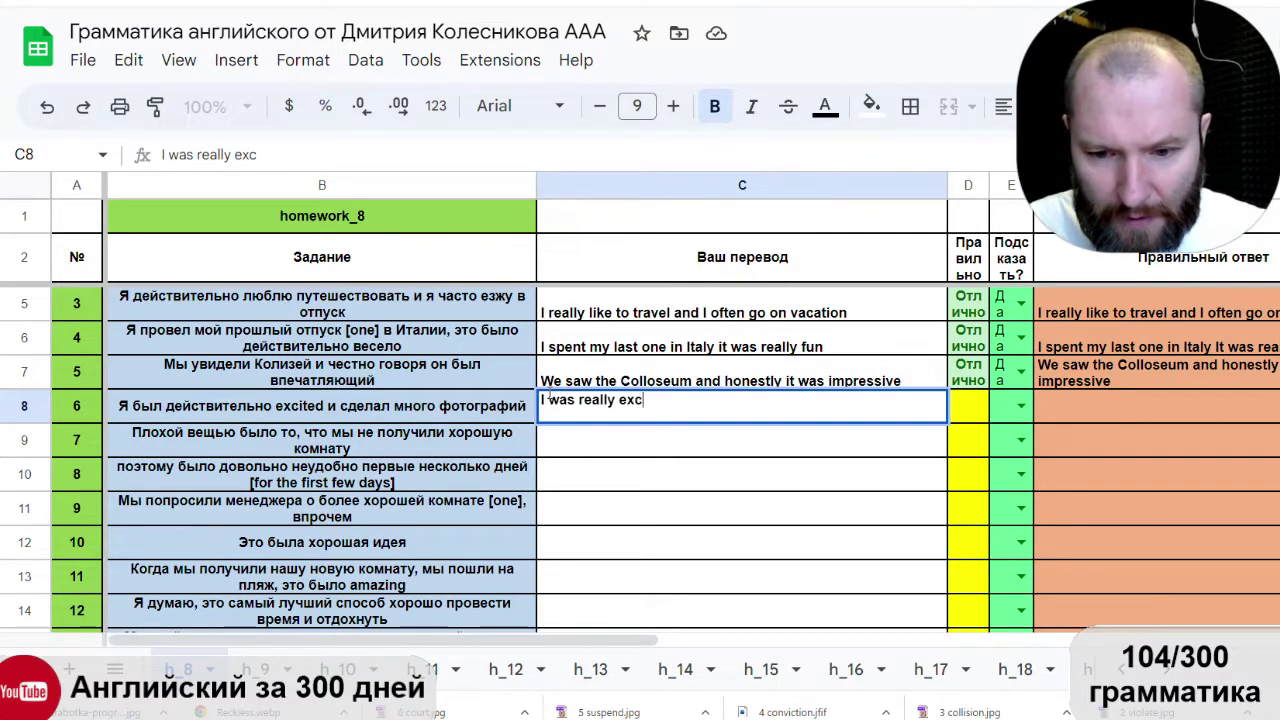
{"action": "type", "text": "ited"}
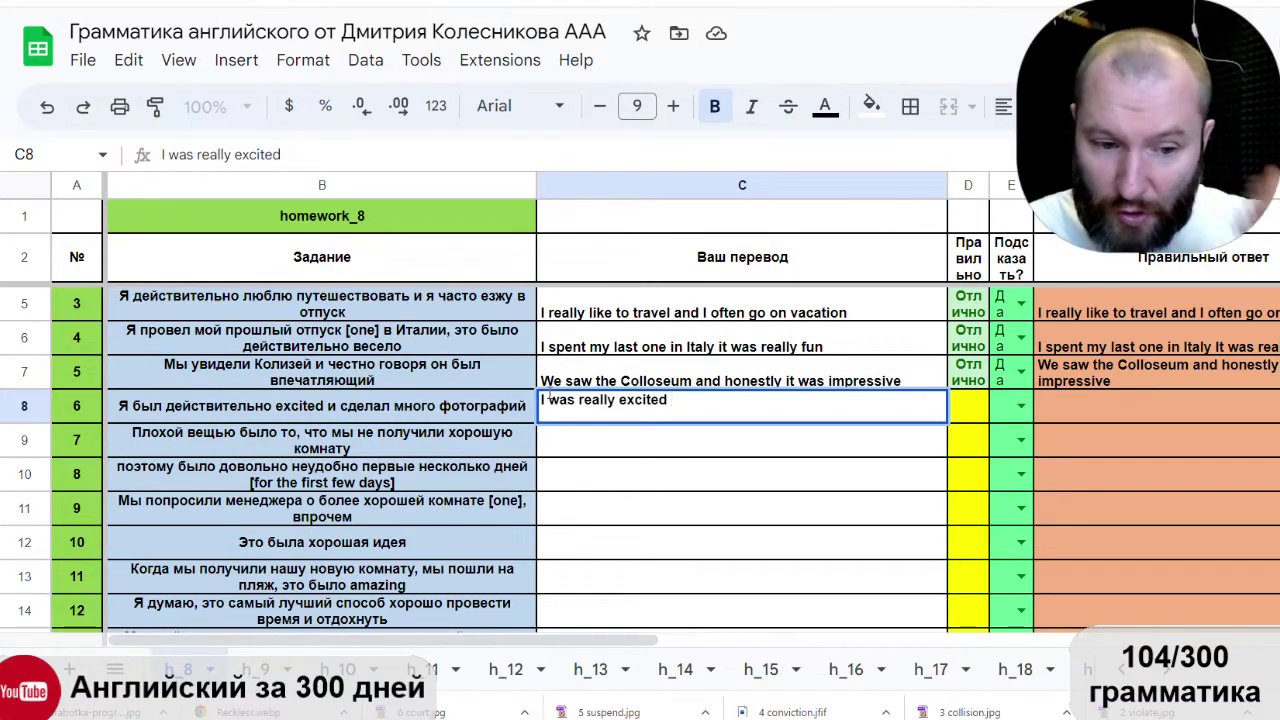
{"action": "type", "text": " and ma"}
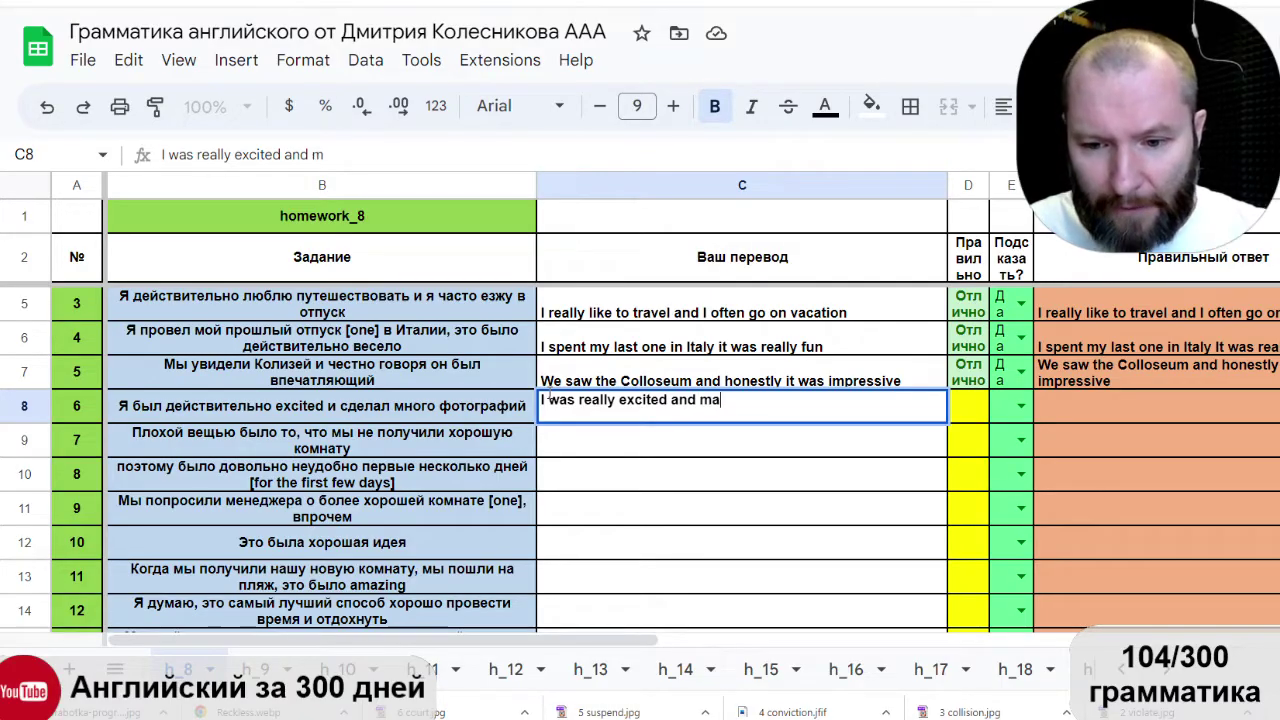
{"action": "type", "text": "de a"}
{"action": "type", "text": " lit"}
{"action": "type", "text": "ot "}
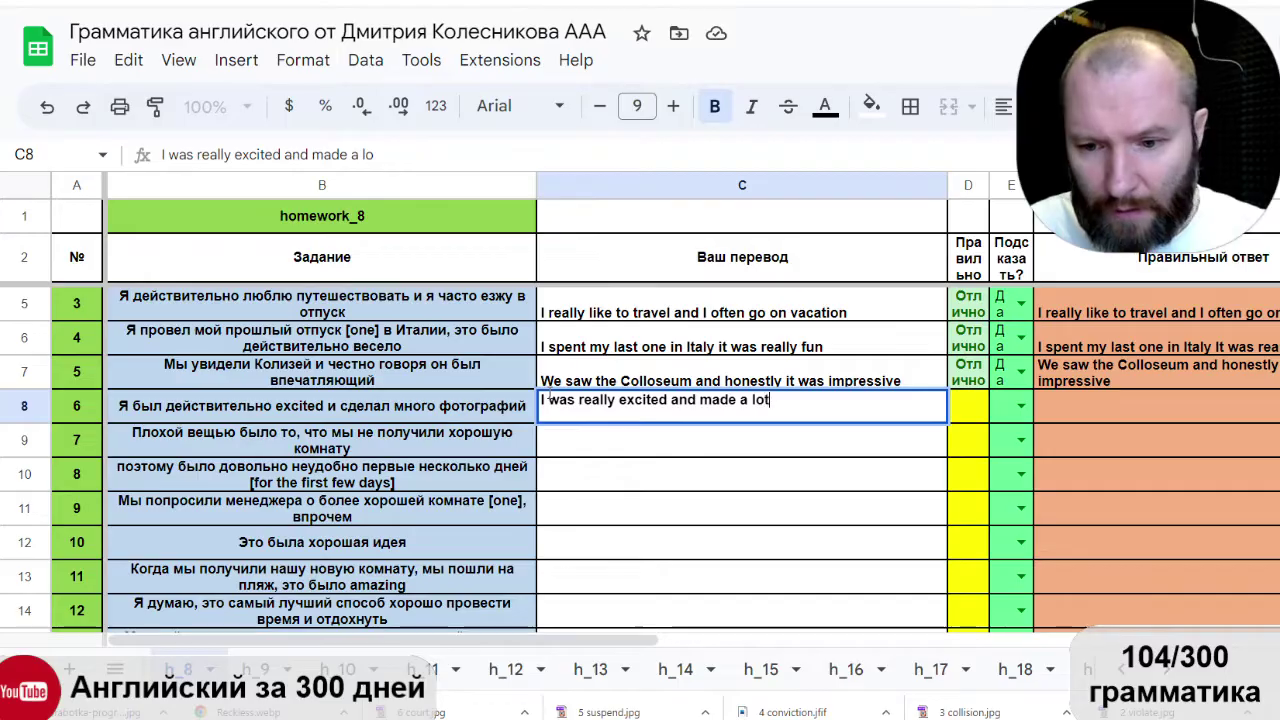
{"action": "type", "text": "photogra"}
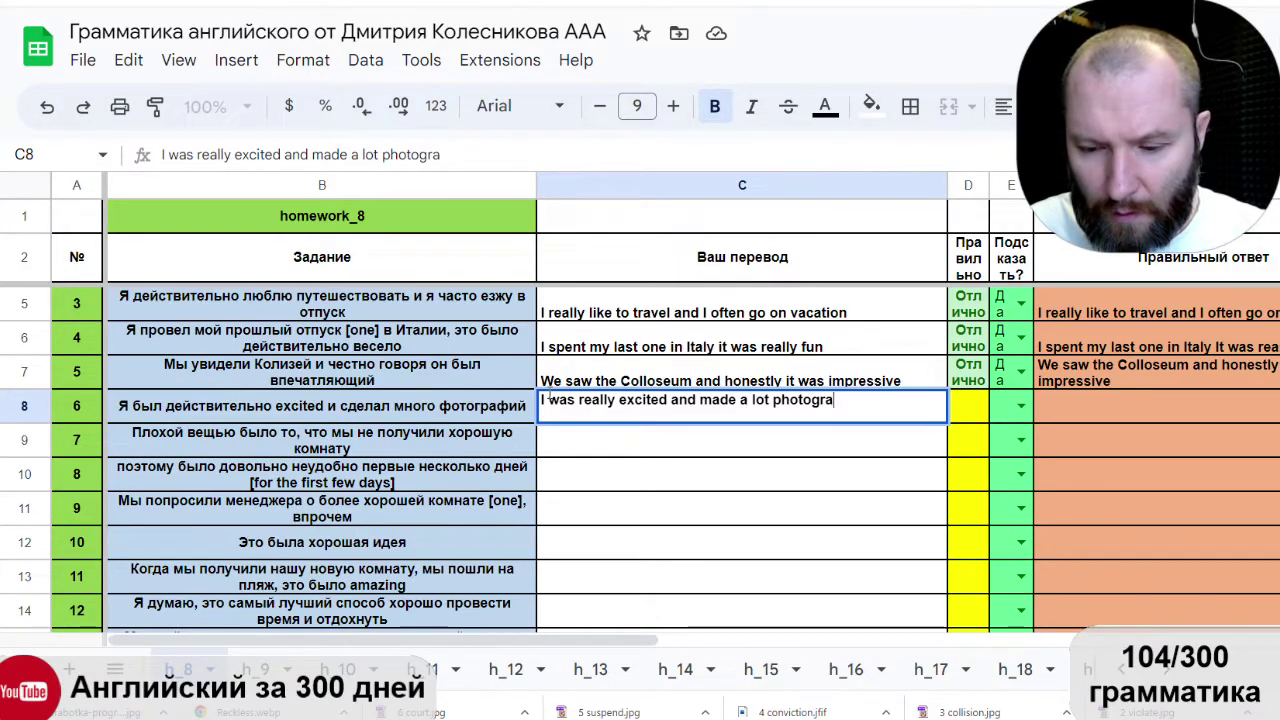
{"action": "key", "text": "BackSpace"}
{"action": "key", "text": "BackSpace"}
{"action": "key", "text": "BackSpace"}
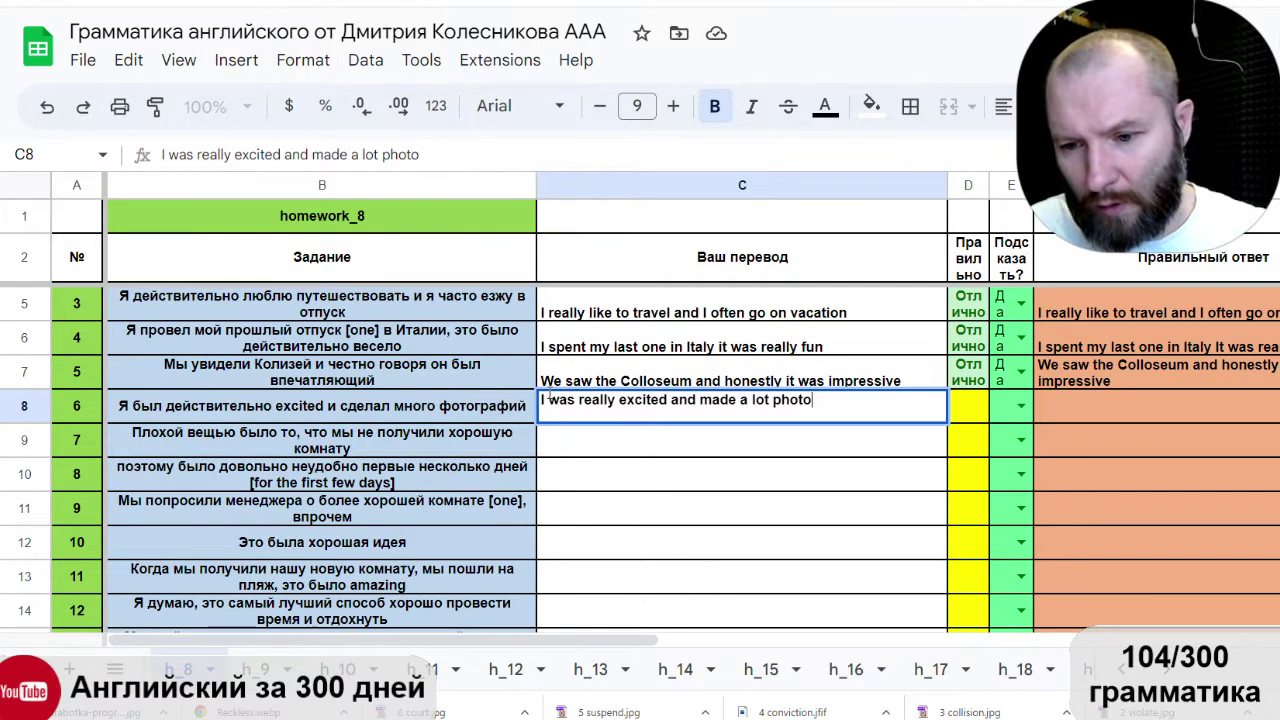
{"action": "key", "text": "Return"}
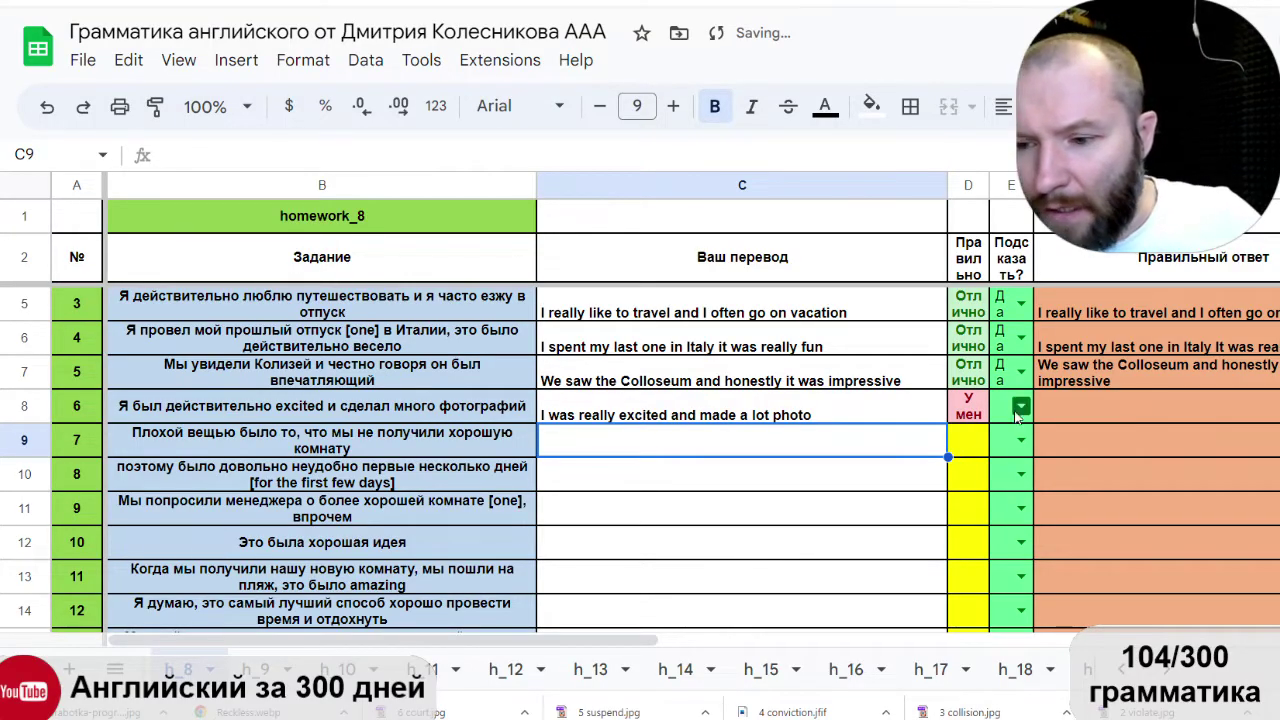
Reveal the correct answer for sentence 6 by setting E8 to "Да", and replace "made" in C8 with "took".
{"action": "left_click", "coordinate": [1022, 410]}
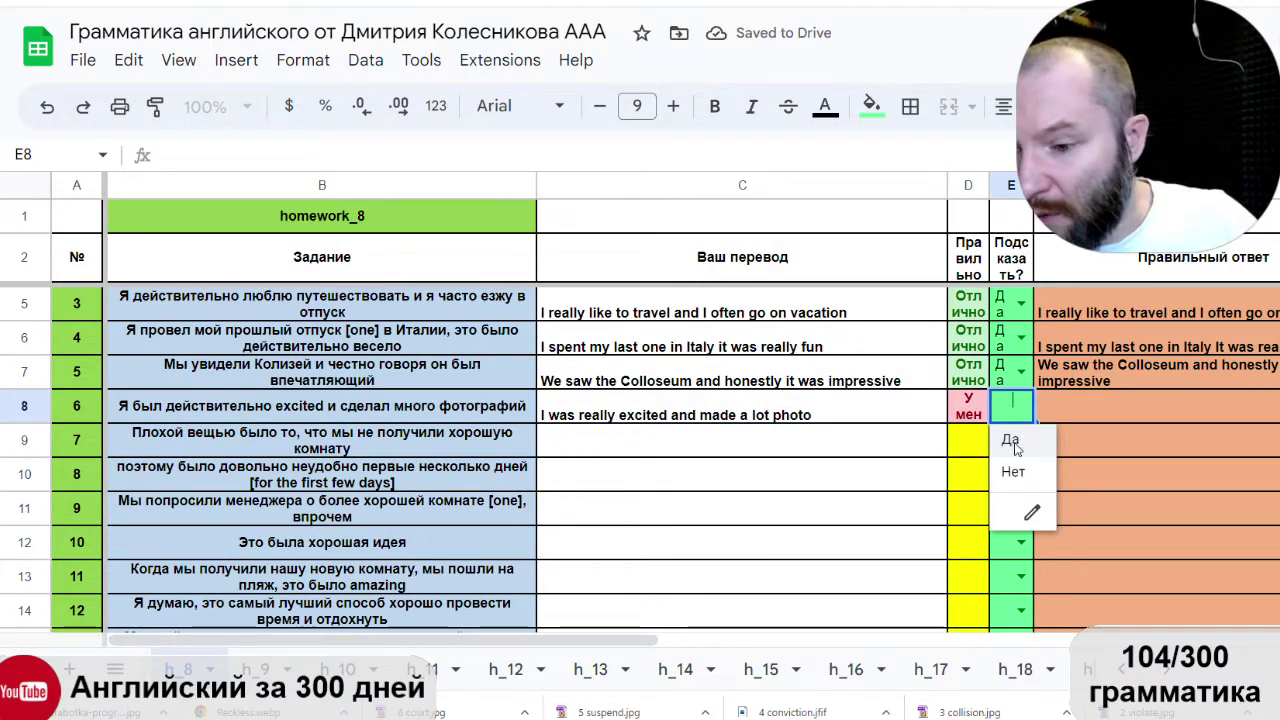
{"action": "left_click", "coordinate": [1014, 444]}
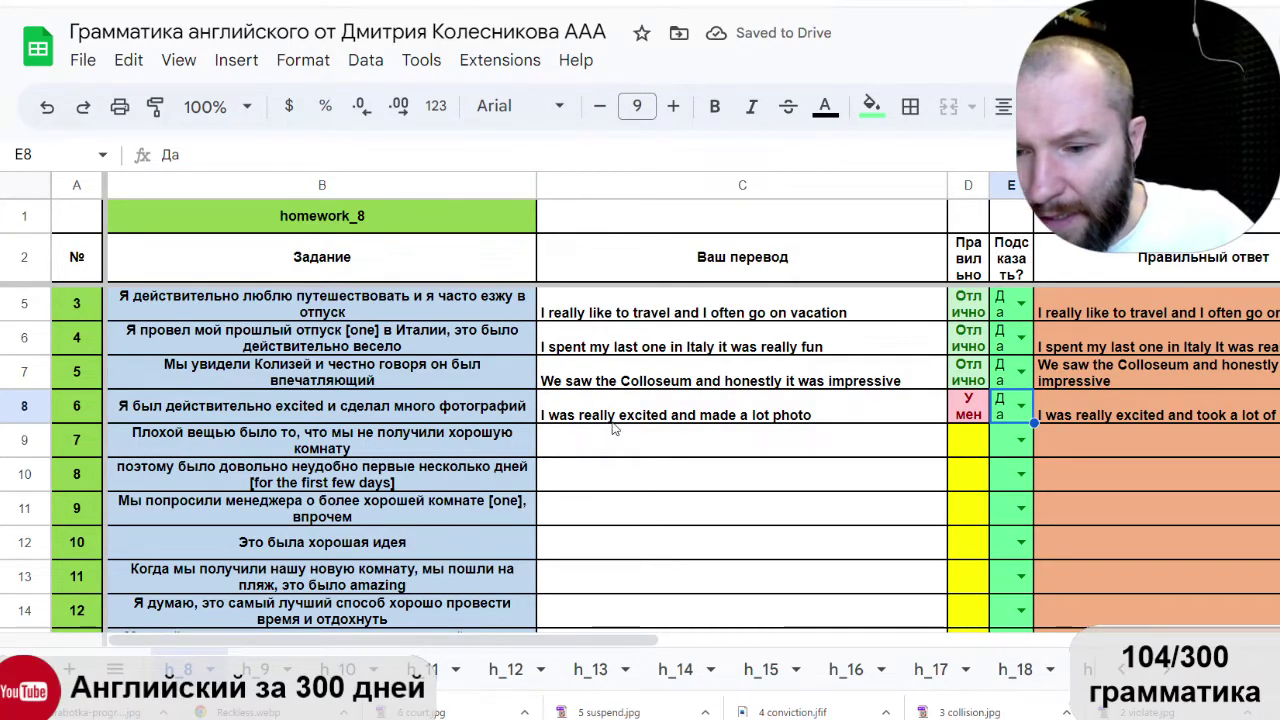
{"action": "double_click", "coordinate": [712, 414]}
{"action": "double_click", "coordinate": [718, 400]}
{"action": "type", "text": "took"}
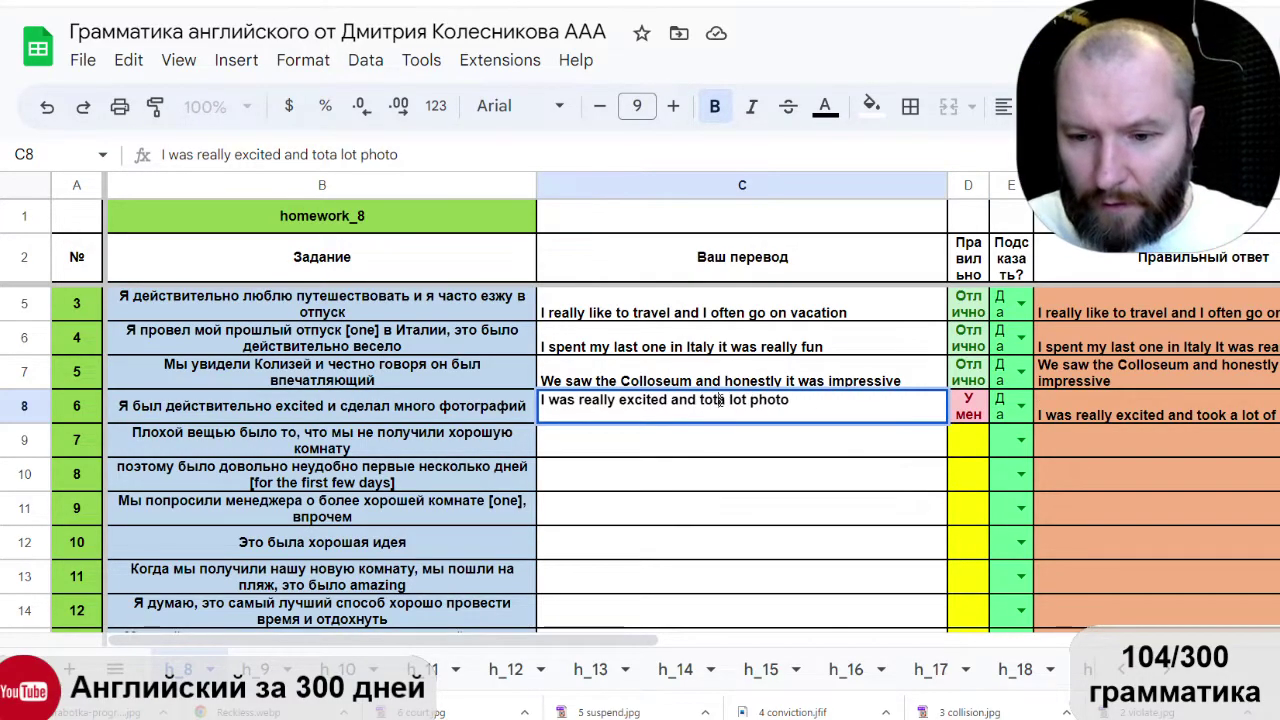
Replace "photo" at the end of the C8 translation with "of pictures".
{"action": "key", "text": "End"}
{"action": "key", "text": "BackSpace"}
{"action": "key", "text": "BackSpace"}
{"action": "key", "text": "BackSpace"}
{"action": "key", "text": "BackSpace"}
{"action": "key", "text": "BackSpace"}
{"action": "type", "text": "of"}
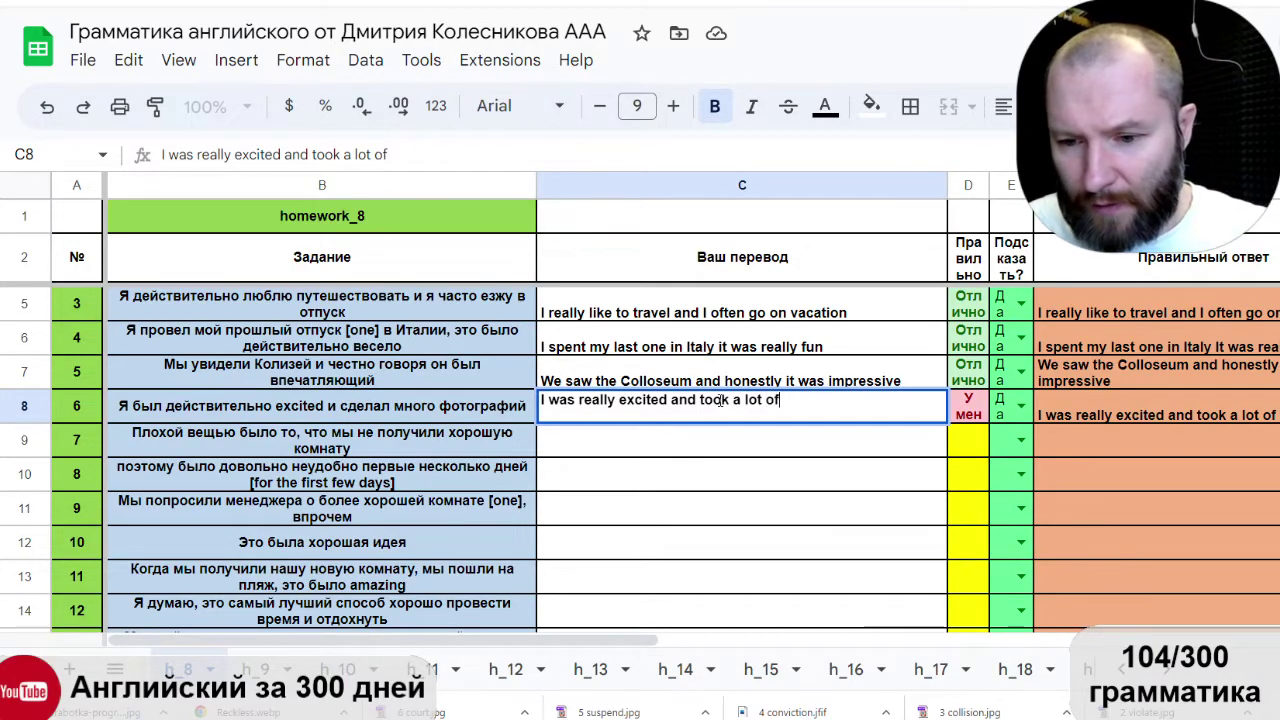
{"action": "type", "text": " pictures"}
{"action": "key", "text": "Return"}
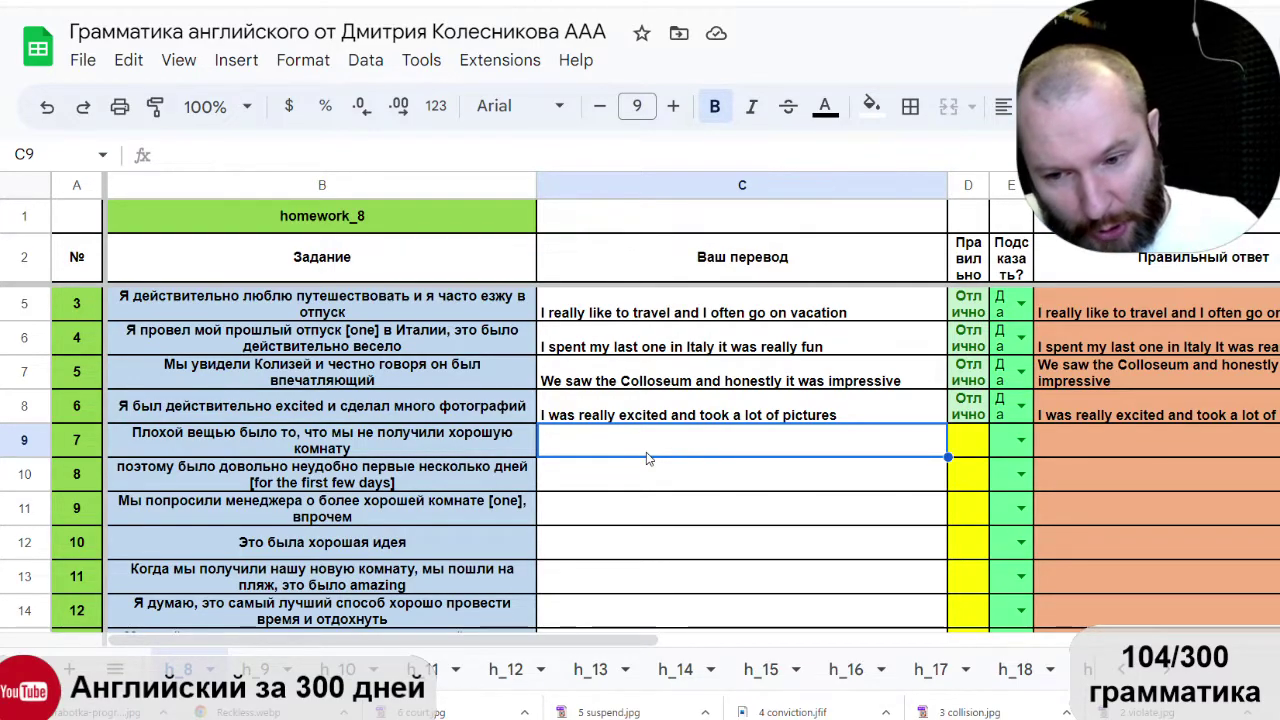
Translate sentence 7 in C9 as "the bad thing was that we had not get good room".
{"action": "left_click", "coordinate": [407, 448]}
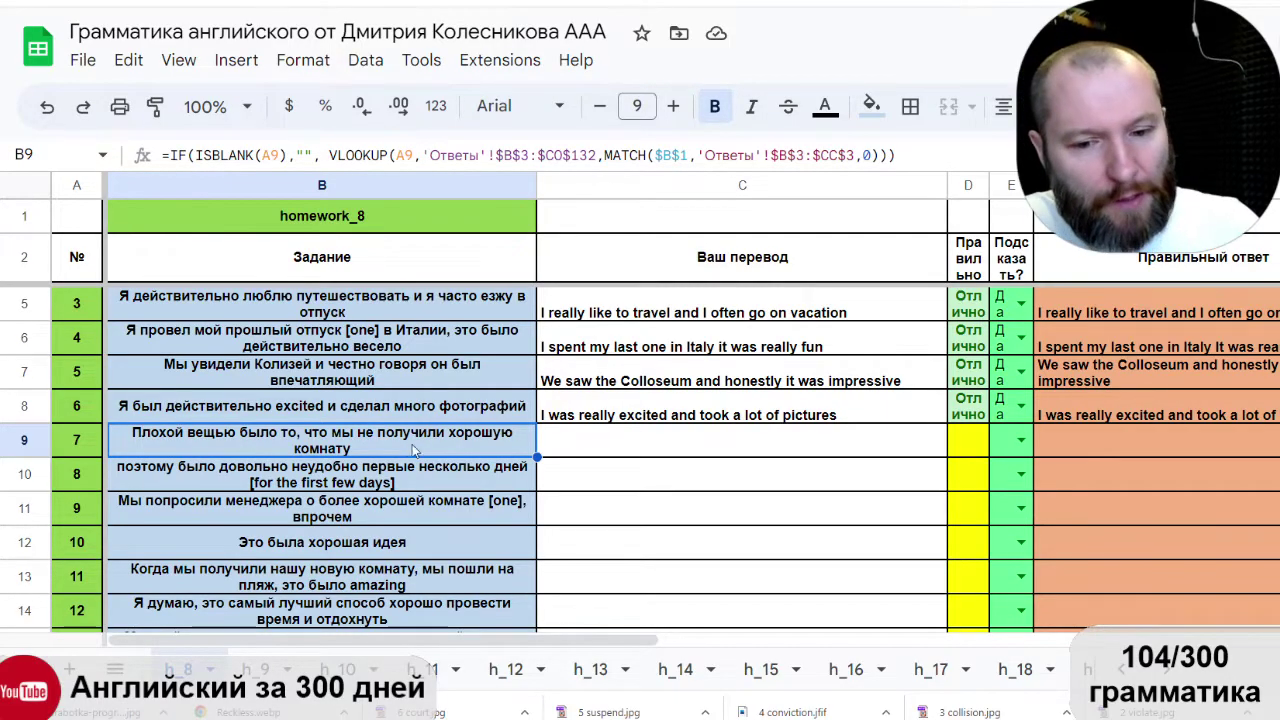
{"action": "scroll", "coordinate": [448, 471], "scroll_direction": "down", "scroll_amount": 1}
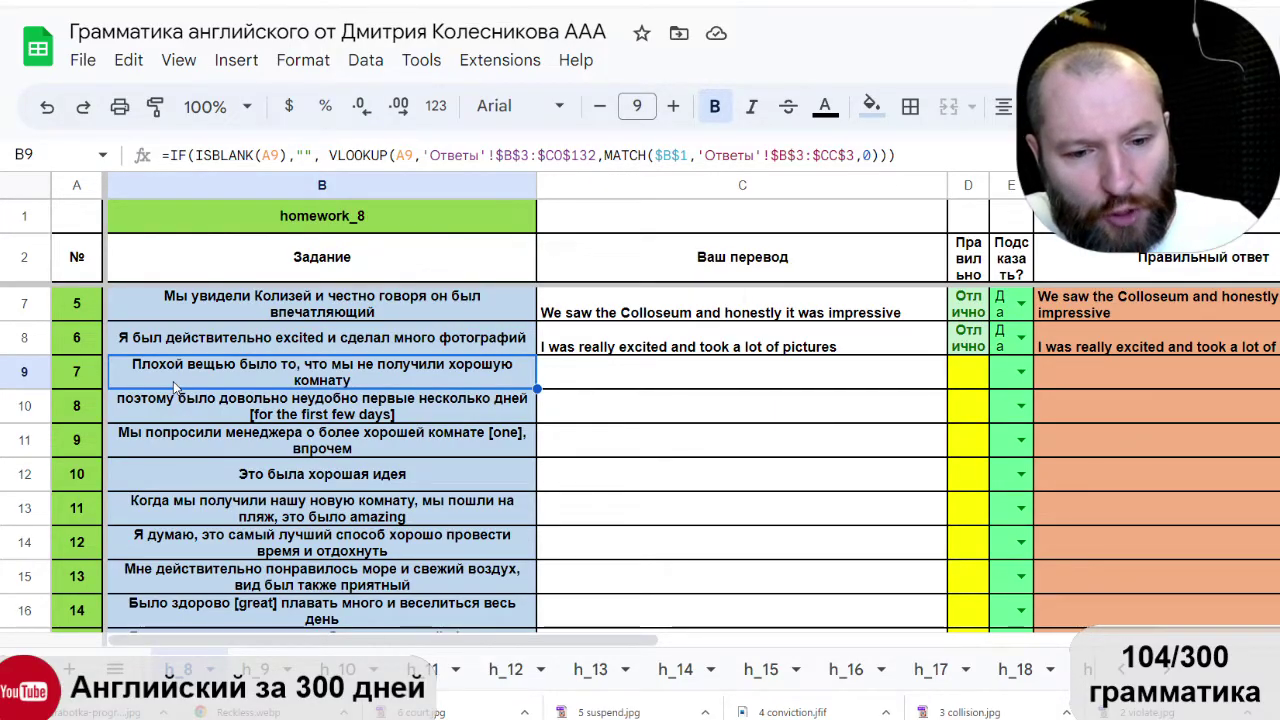
{"action": "key", "text": "Right"}
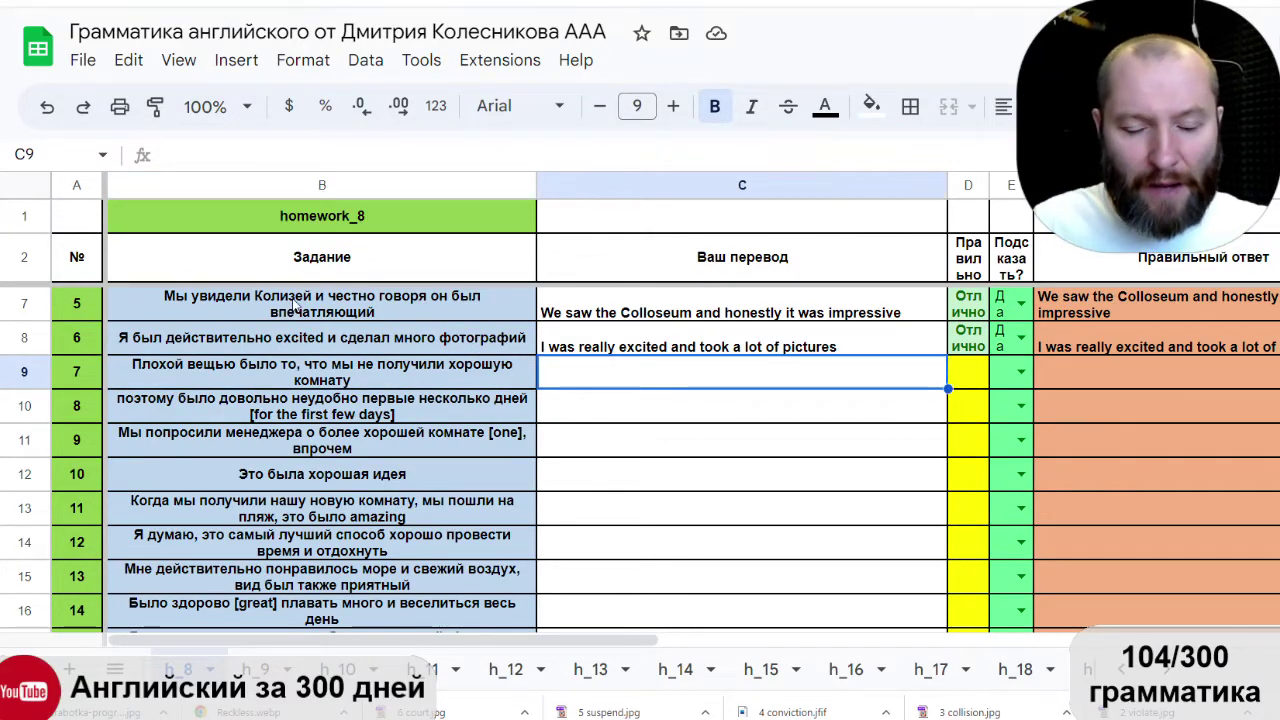
{"action": "type", "text": "the "}
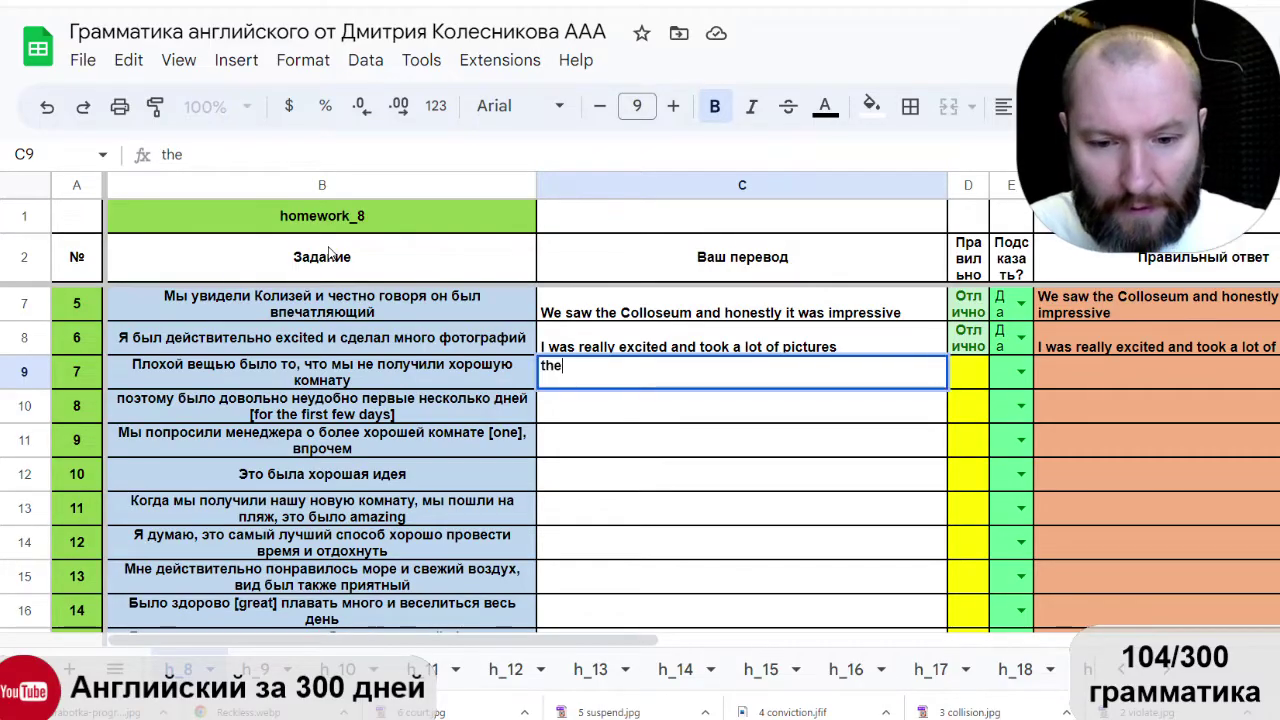
{"action": "type", "text": "ba"}
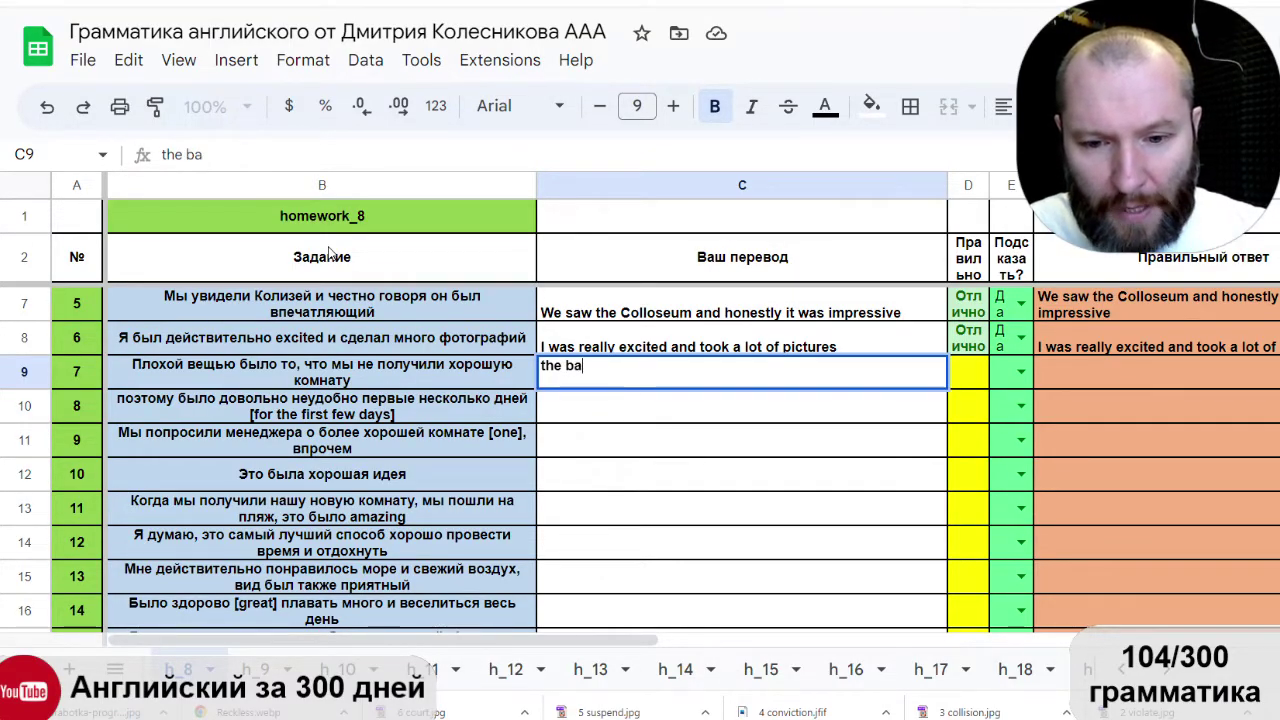
{"action": "type", "text": "d thin"}
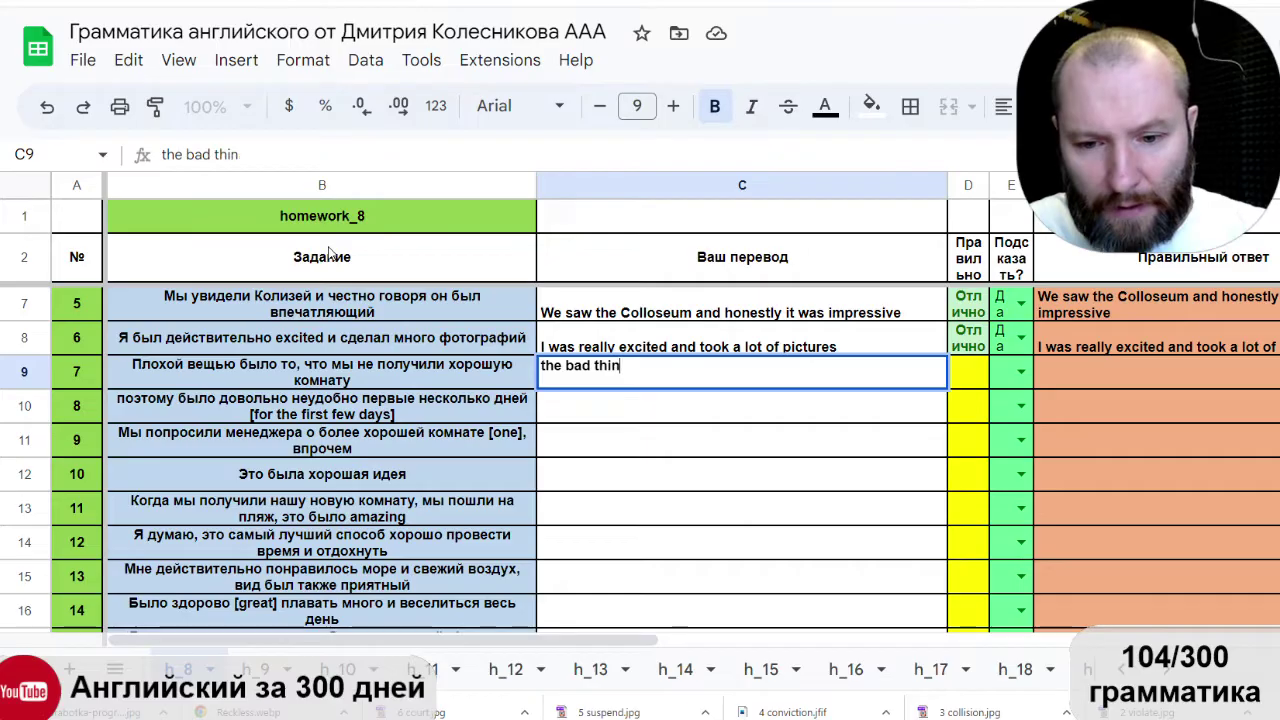
{"action": "type", "text": "g was "}
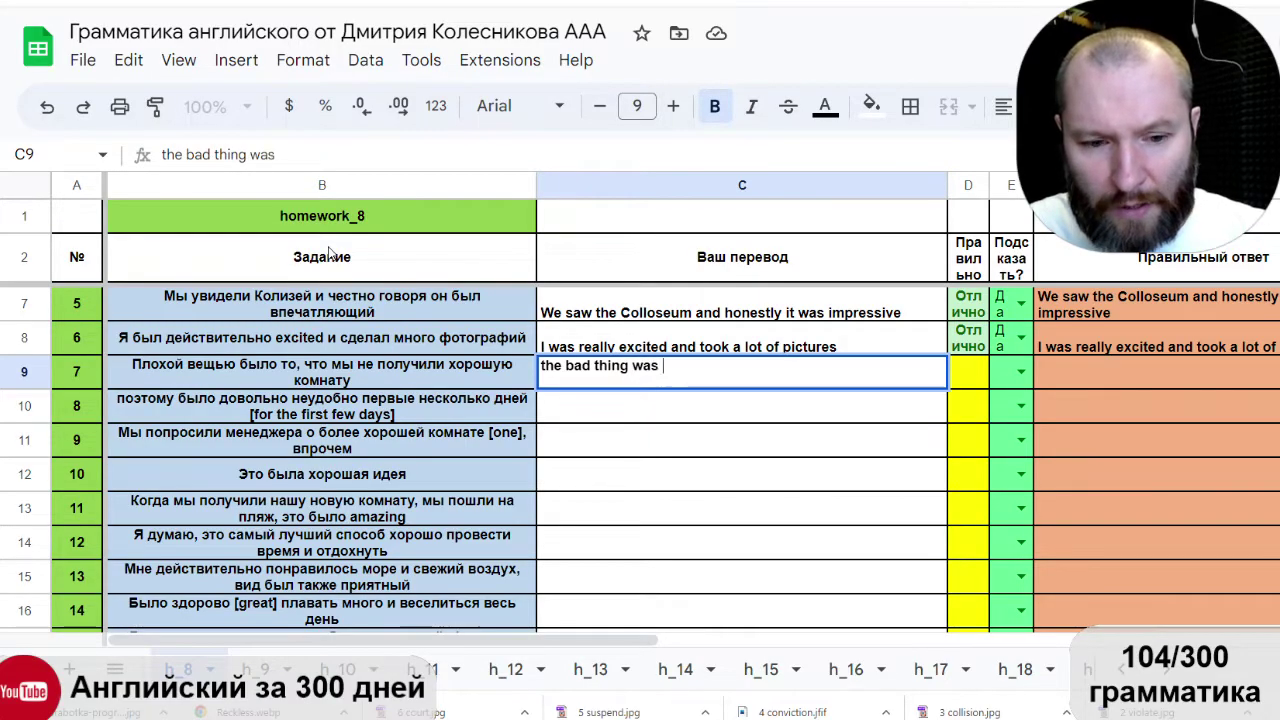
{"action": "type", "text": "that we"}
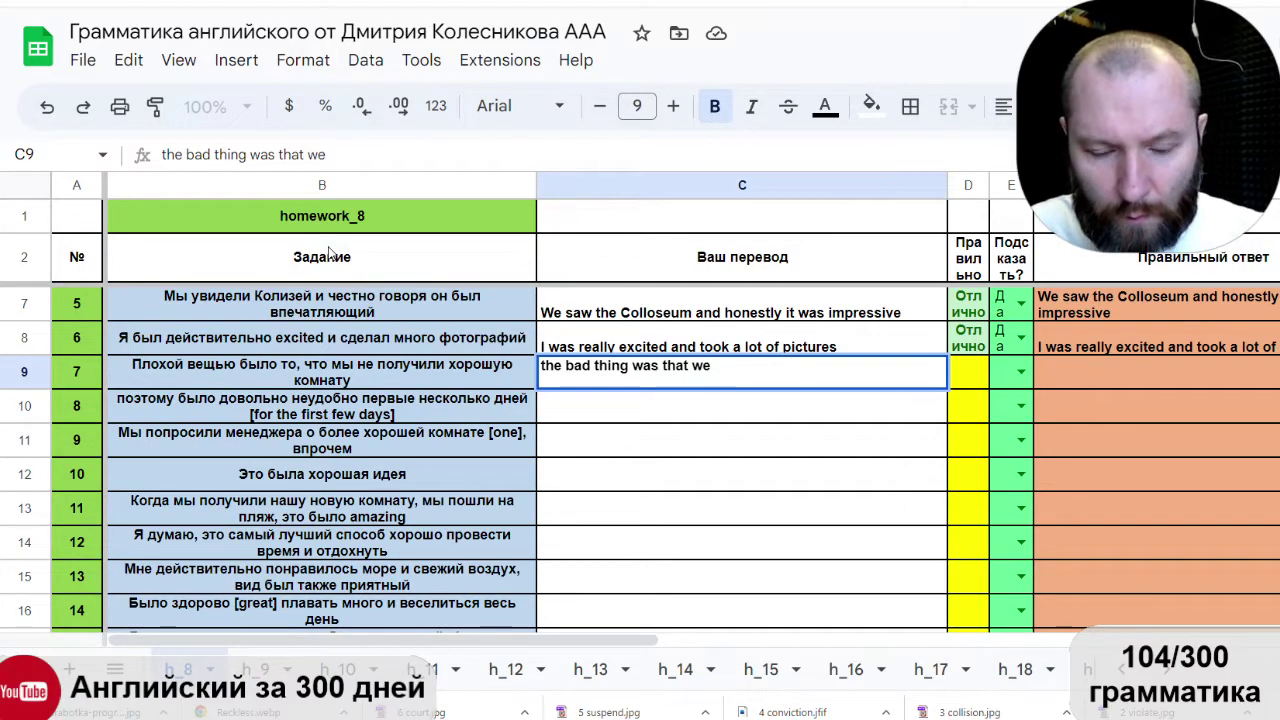
{"action": "type", "text": "had not got"}
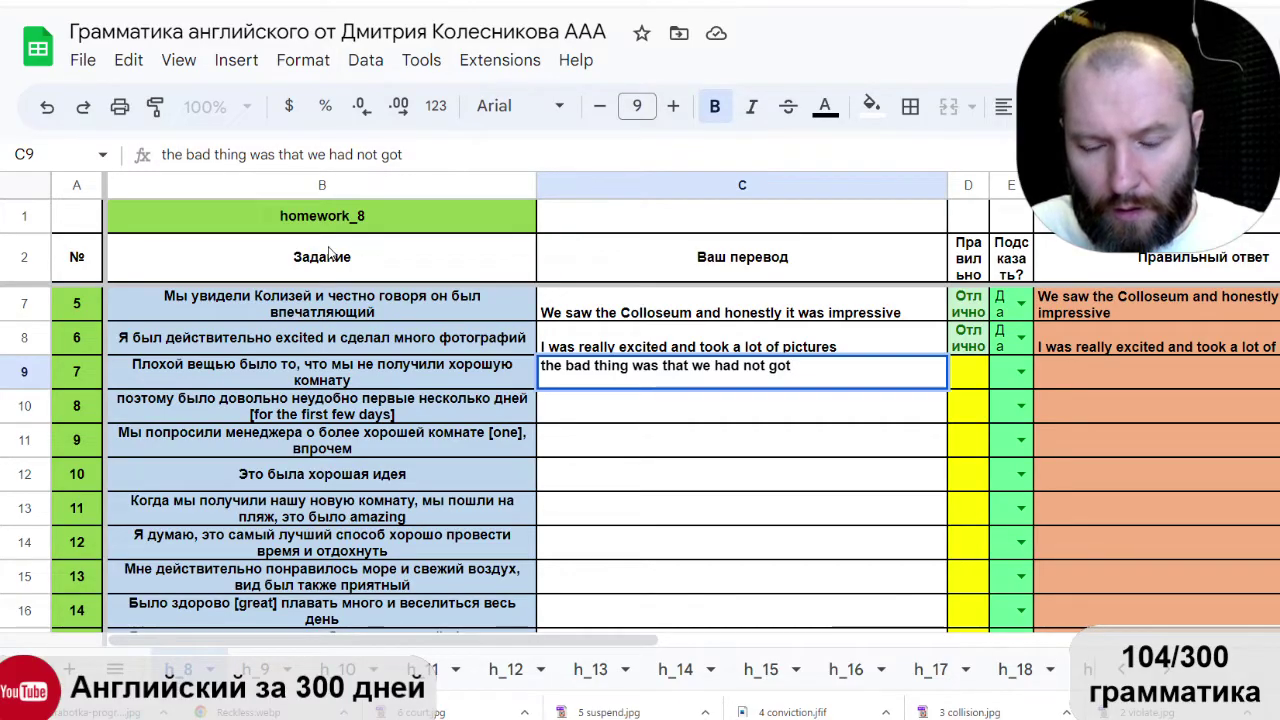
{"action": "key", "text": "BackSpace"}
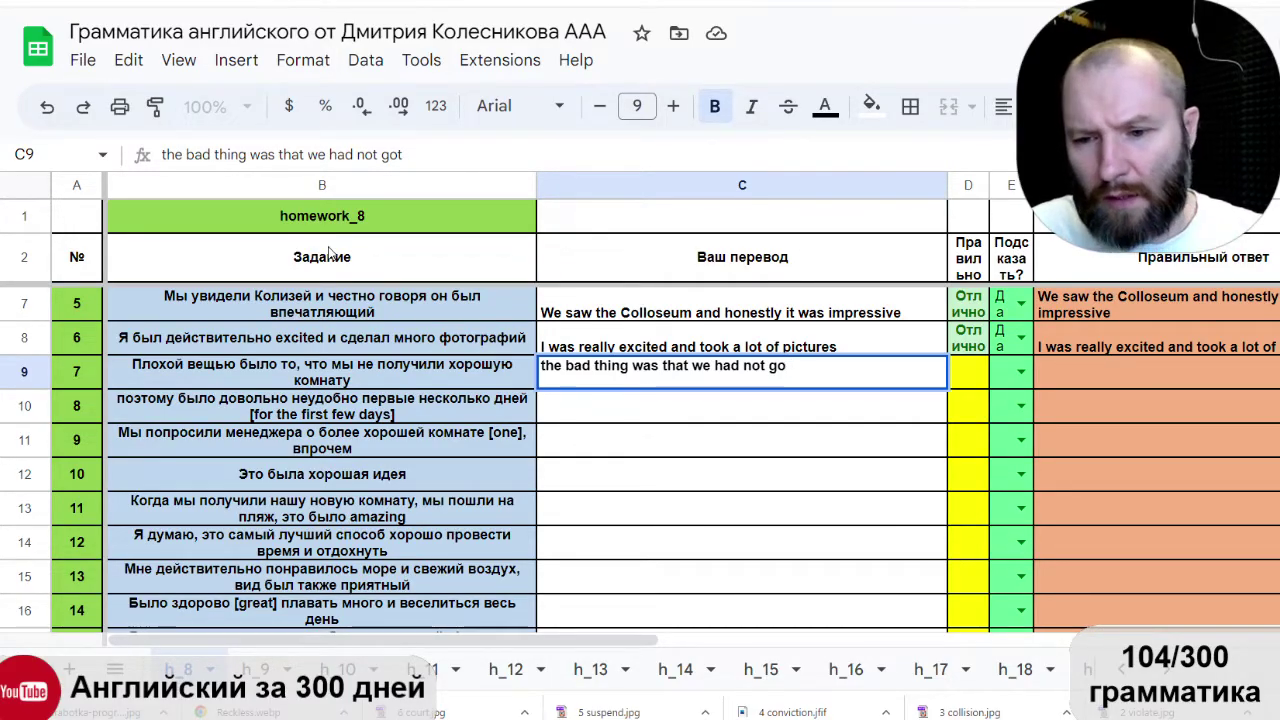
{"action": "key", "text": "BackSpace"}
{"action": "type", "text": "et"}
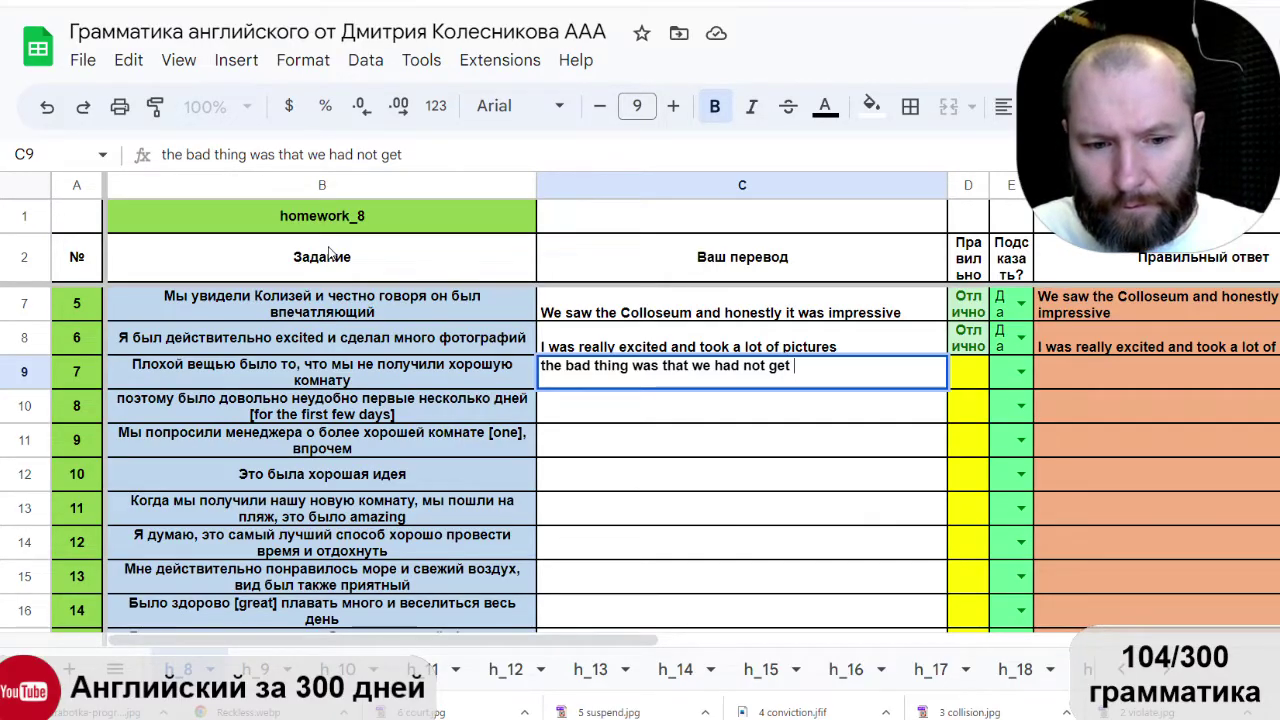
{"action": "type", "text": " good room"}
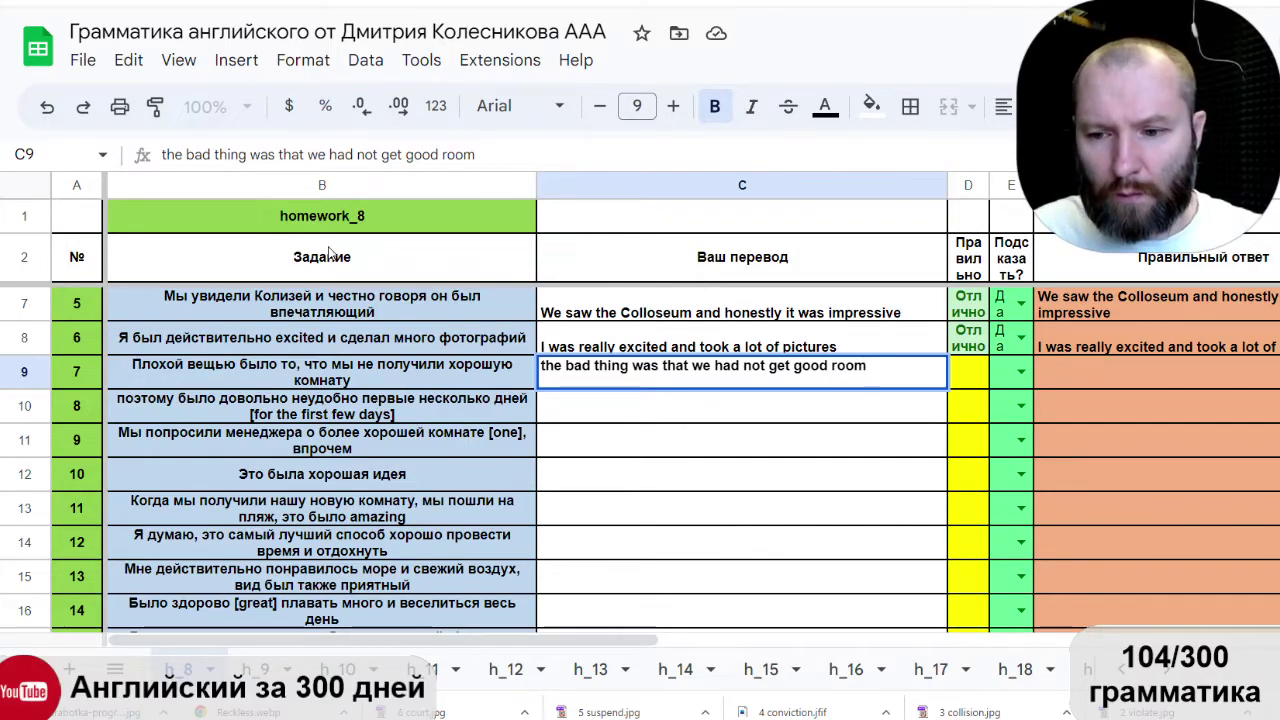
{"action": "key", "text": "Return"}
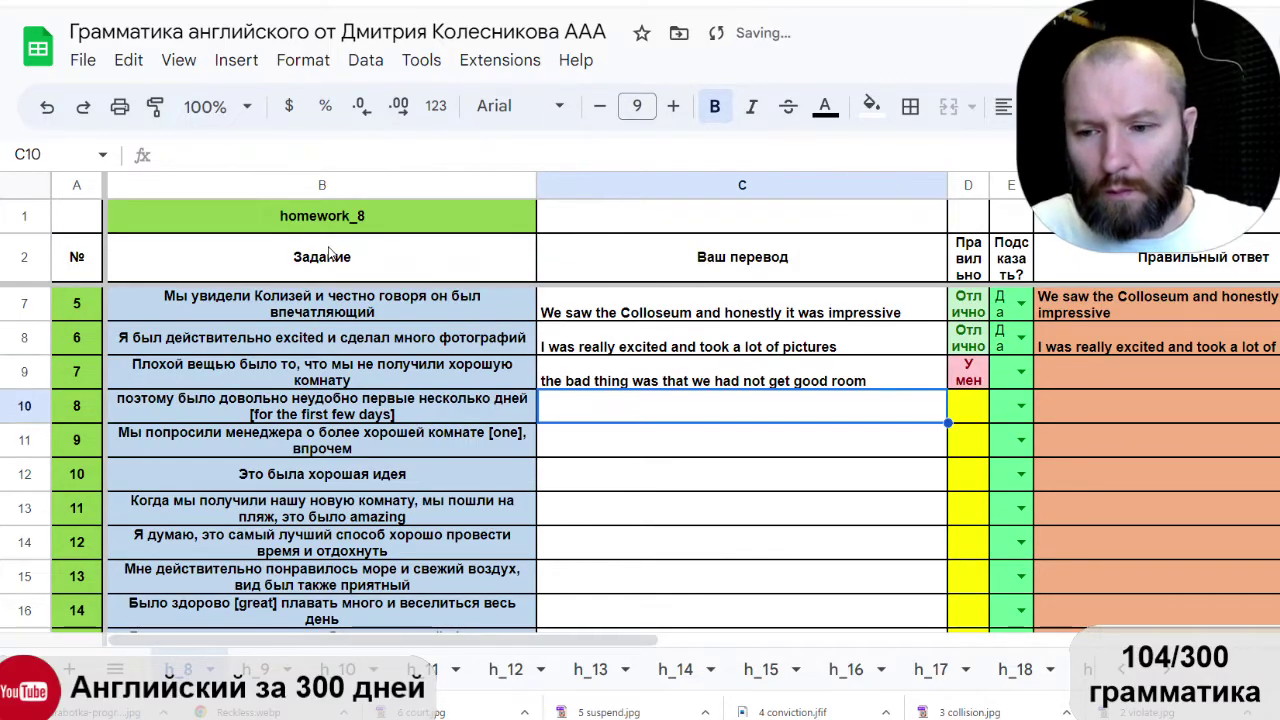
Reveal the correct answer for sentence 7 by setting E9 to "Да", and delete "had not" from the C9 translation.
{"action": "left_click", "coordinate": [1021, 371]}
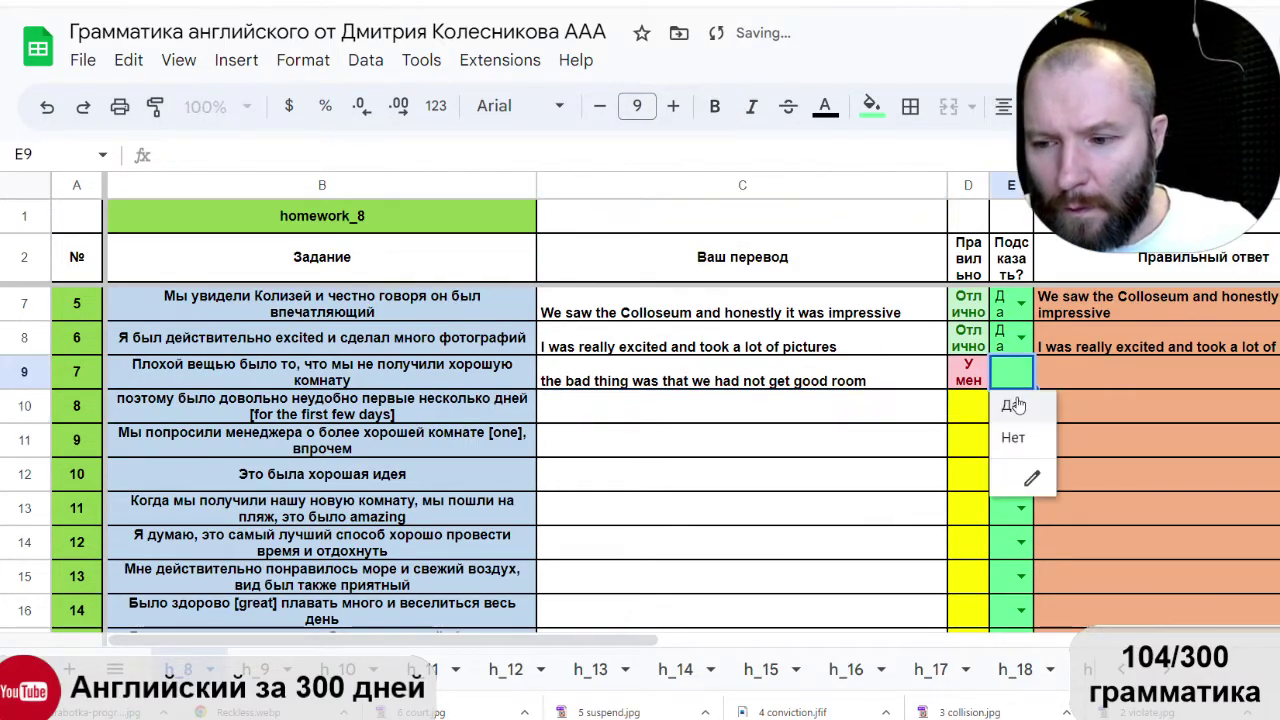
{"action": "left_click", "coordinate": [1018, 403]}
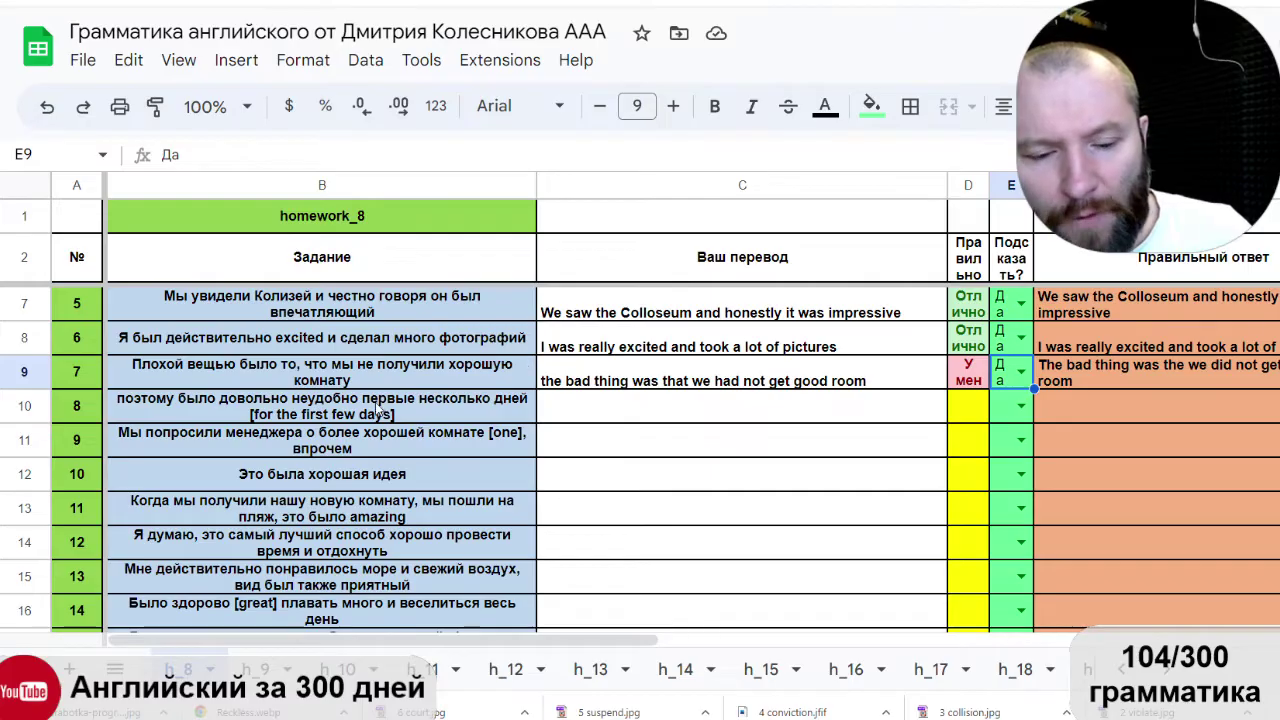
{"action": "left_click", "coordinate": [737, 385]}
{"action": "double_click", "coordinate": [737, 385]}
{"action": "left_click_drag", "start_coordinate": [714, 366], "coordinate": [768, 362]}
{"action": "key", "text": "BackSpace"}
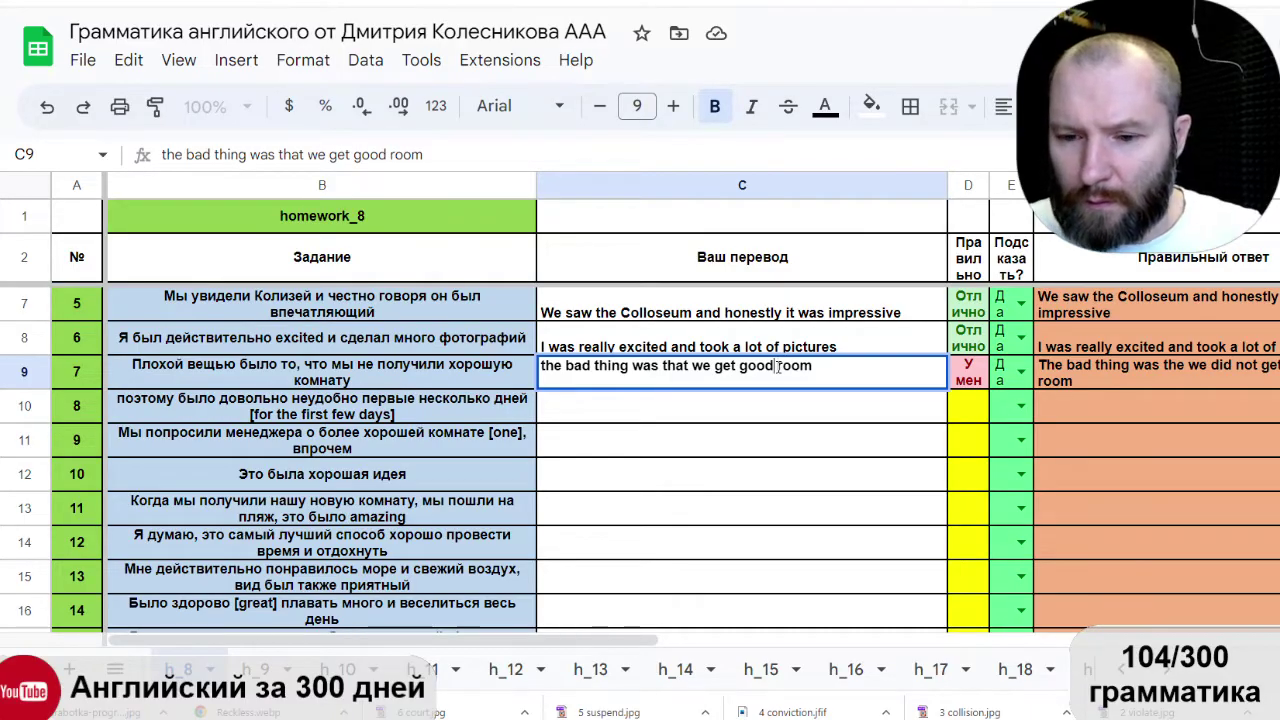
Insert "did not" before "get" and "a" before "good room" in the C9 translation.
{"action": "type", "text": "a"}
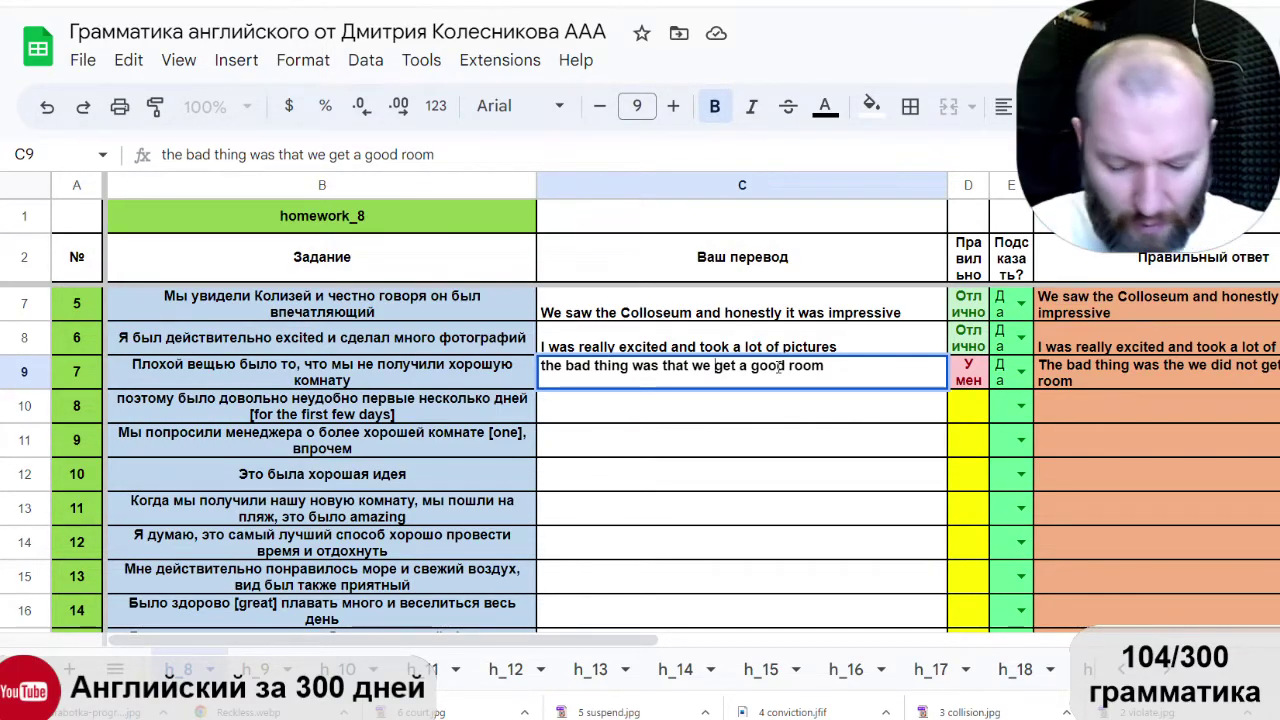
{"action": "type", "text": "did"}
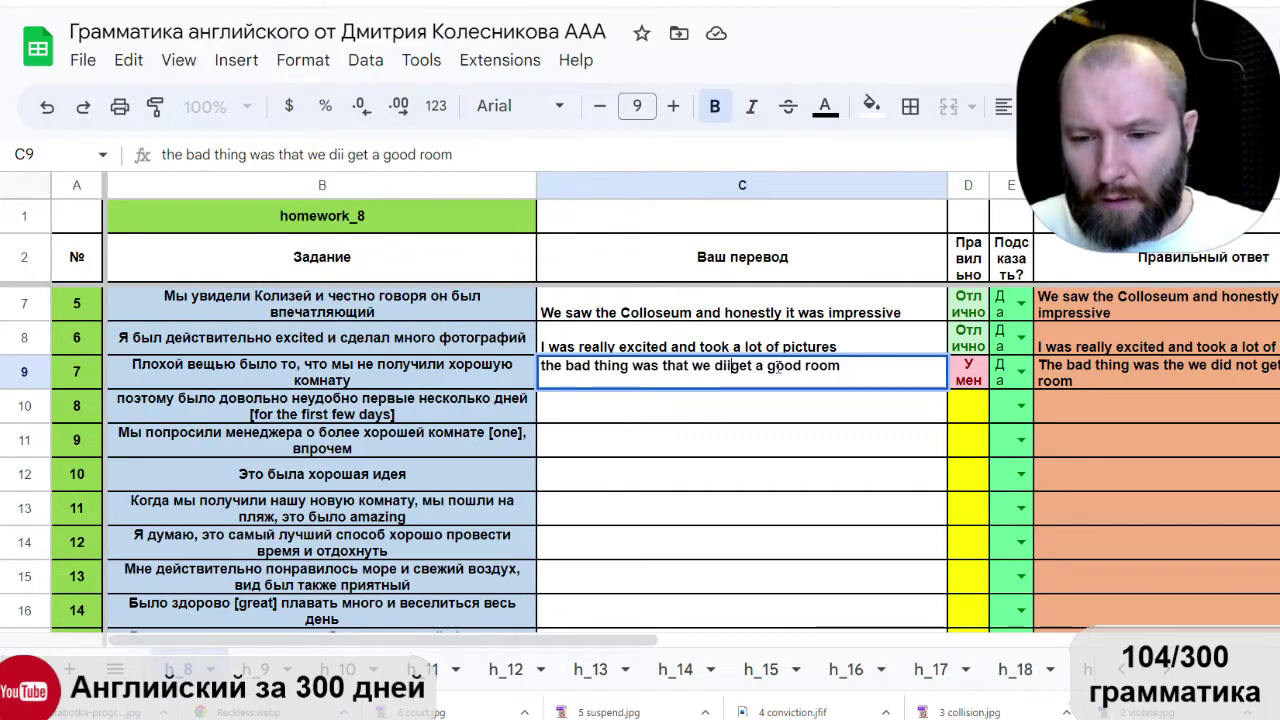
{"action": "type", "text": " not"}
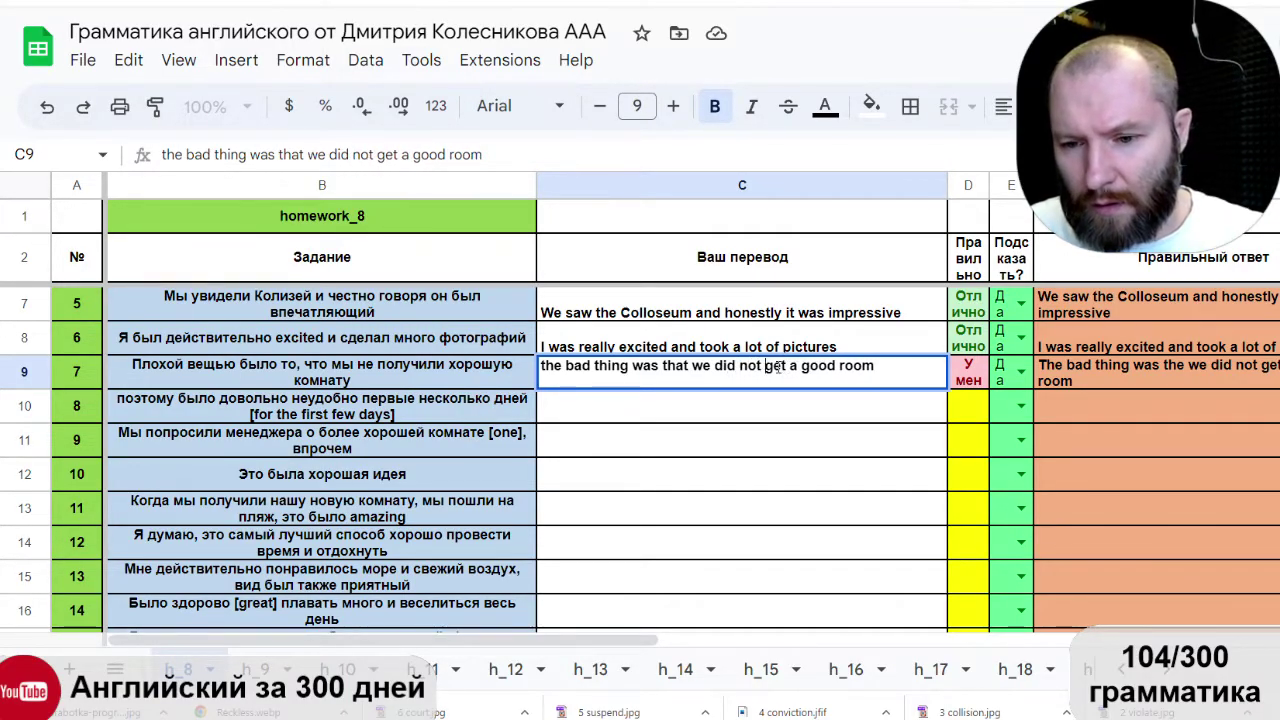
{"action": "key", "text": "Return"}
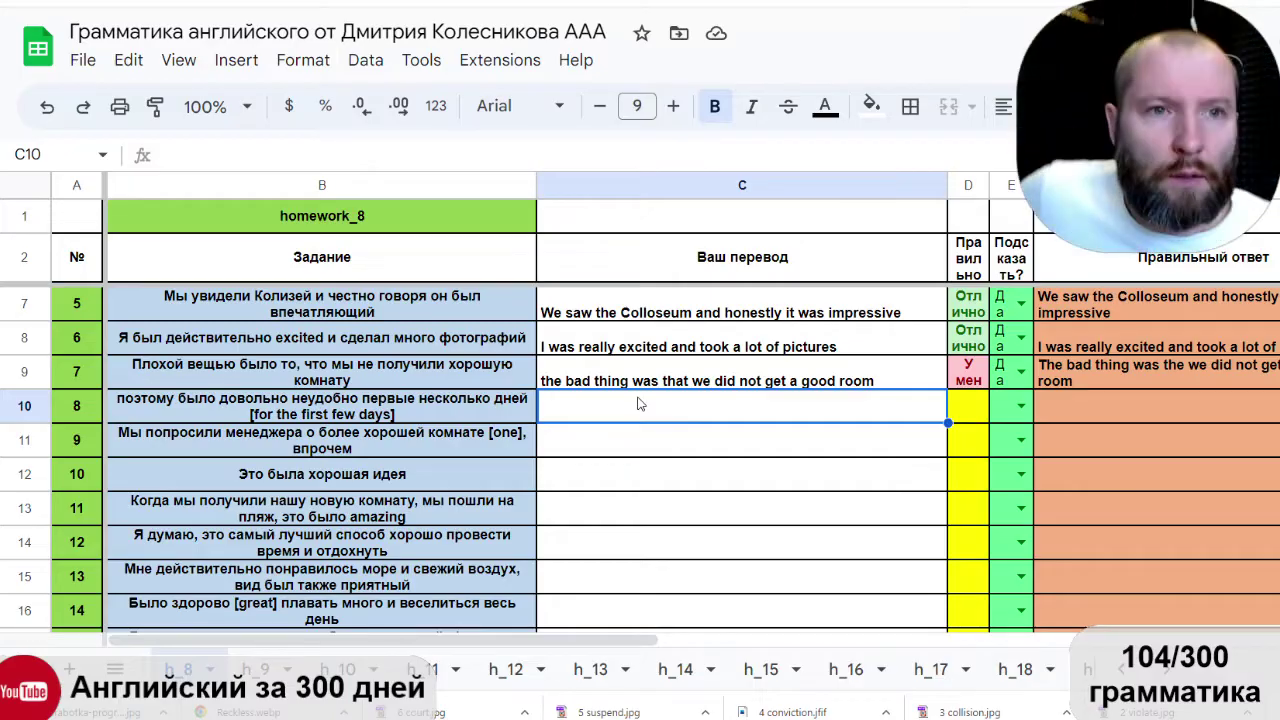
Begin translating sentence 8 in C10 with "thas is why it was really uncomfortable".
{"action": "scroll", "coordinate": [650, 380], "scroll_direction": "down", "scroll_amount": 1}
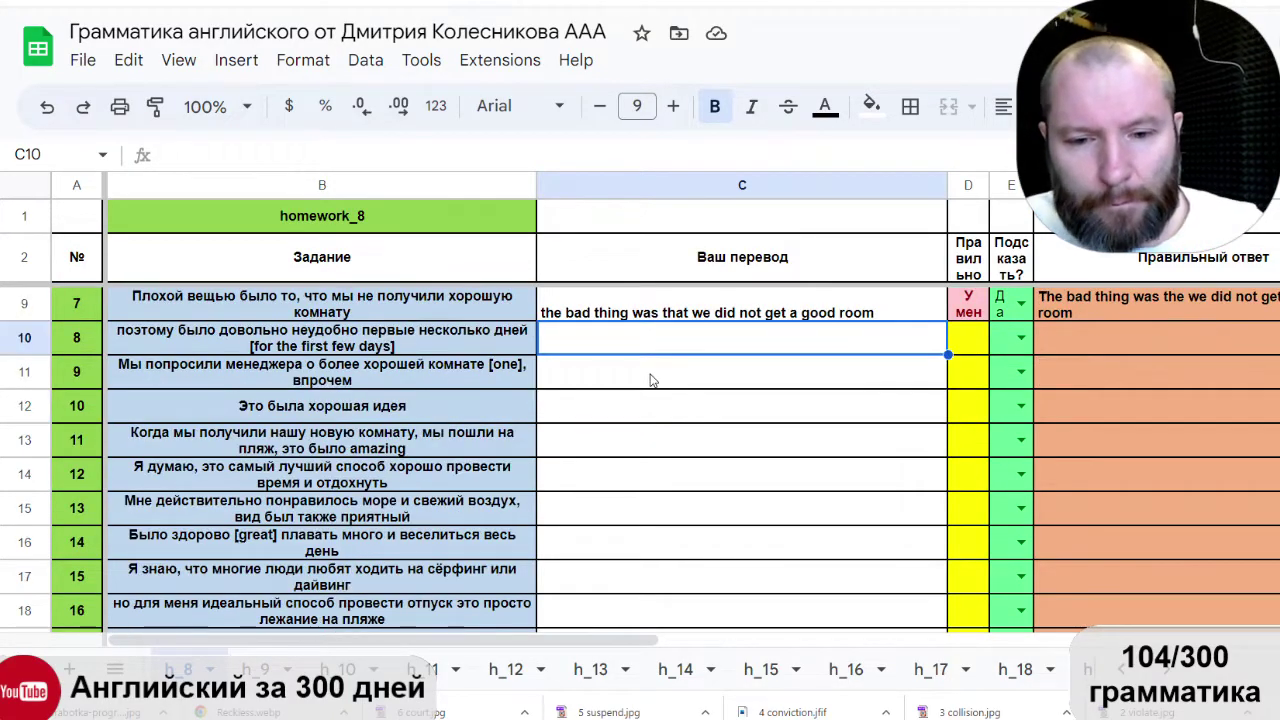
{"action": "left_click", "coordinate": [350, 345]}
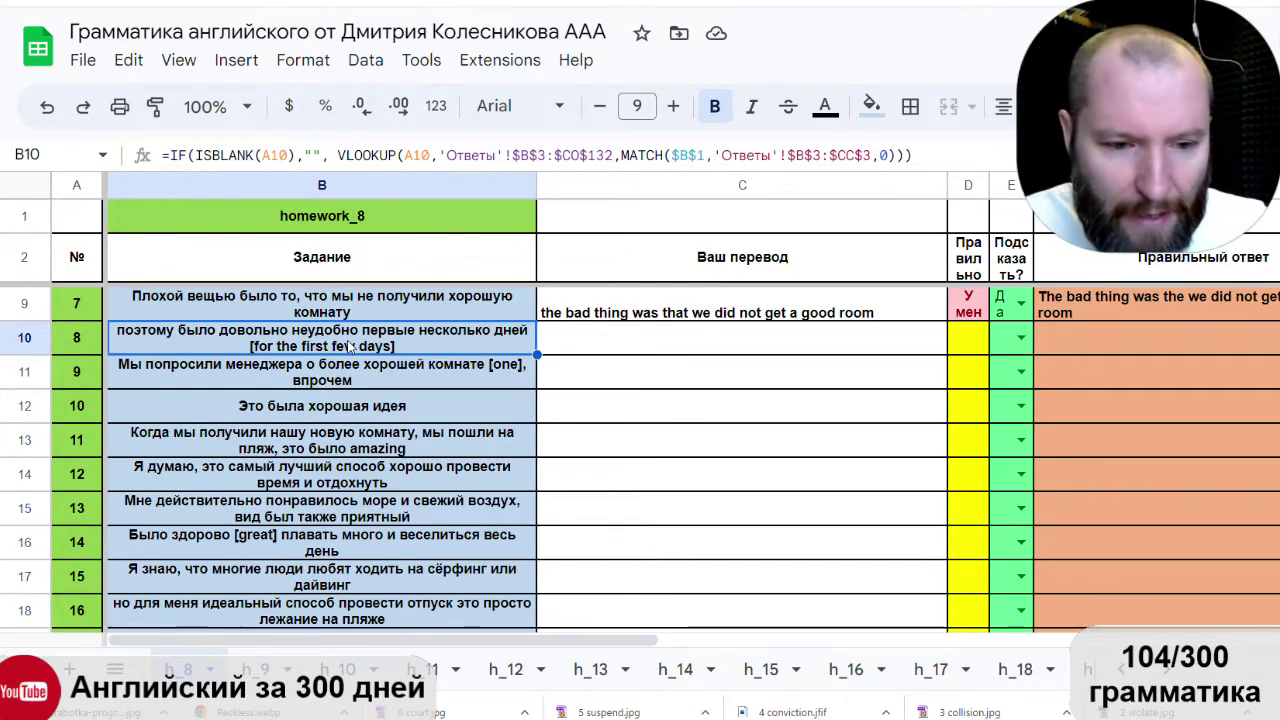
{"action": "left_click", "coordinate": [575, 342]}
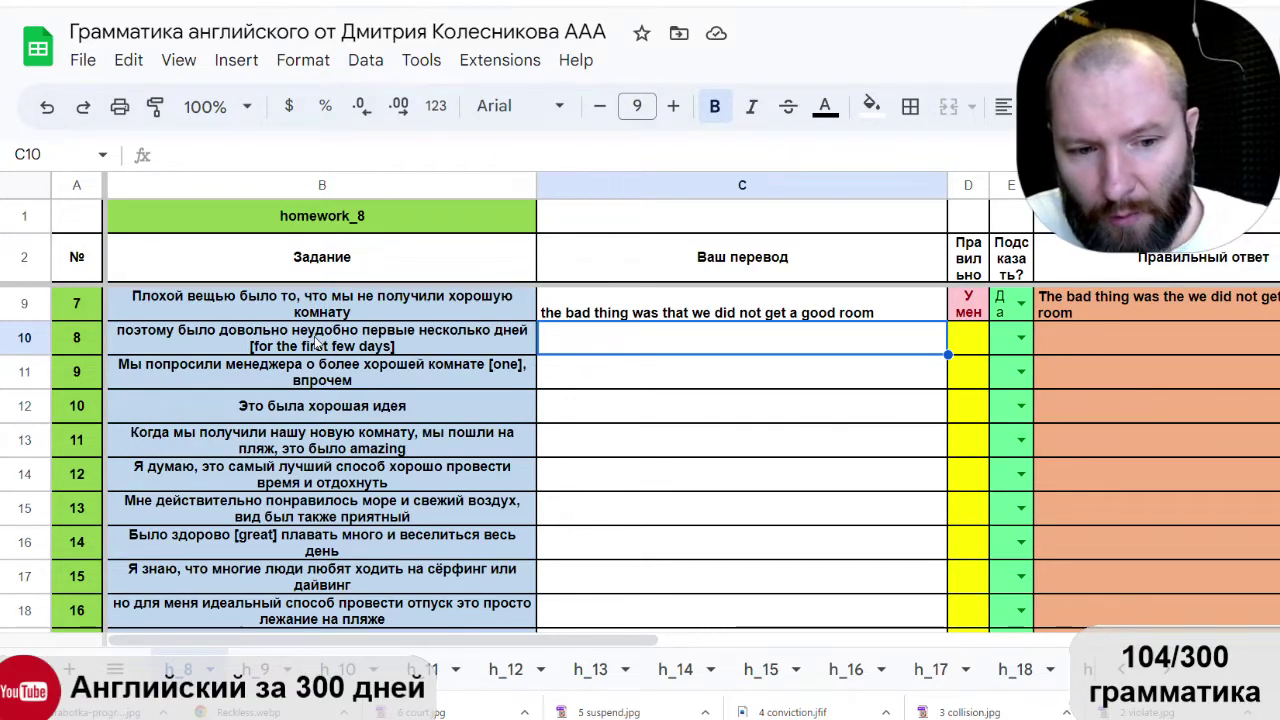
{"action": "type", "text": "tha"}
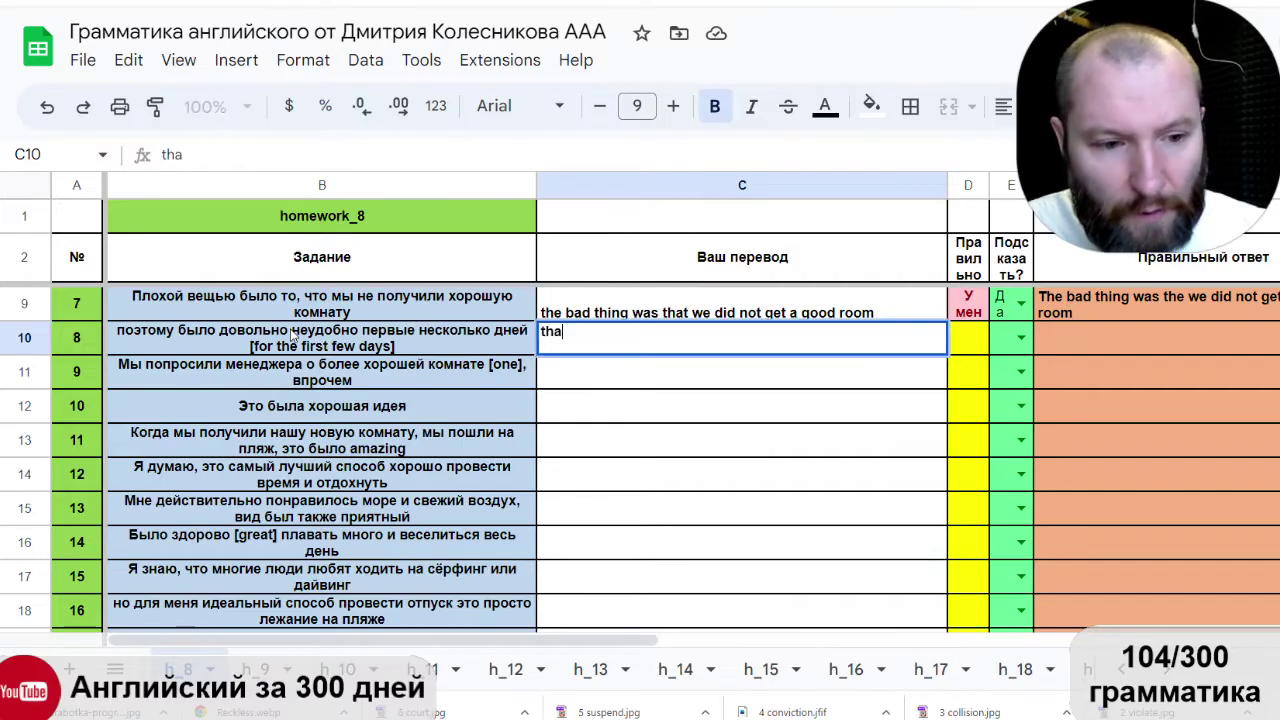
{"action": "type", "text": "s is wa"}
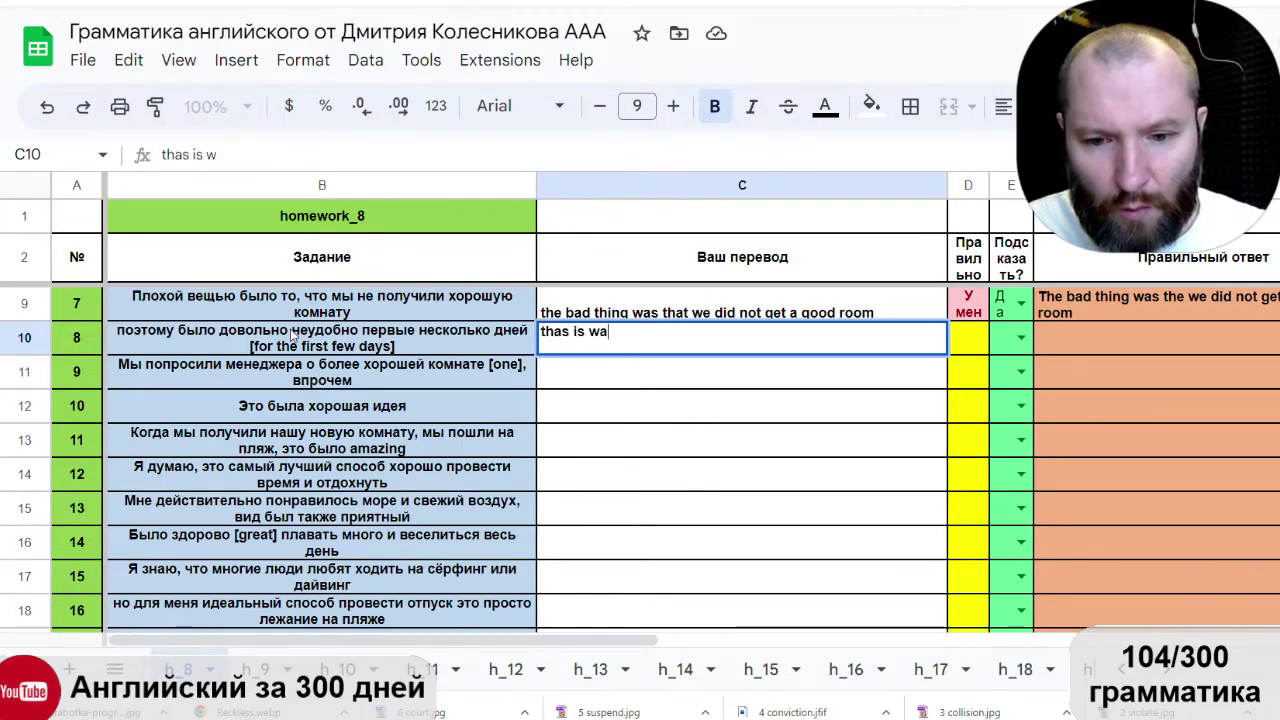
{"action": "key", "text": "BackSpace"}
{"action": "type", "text": "hy it was"}
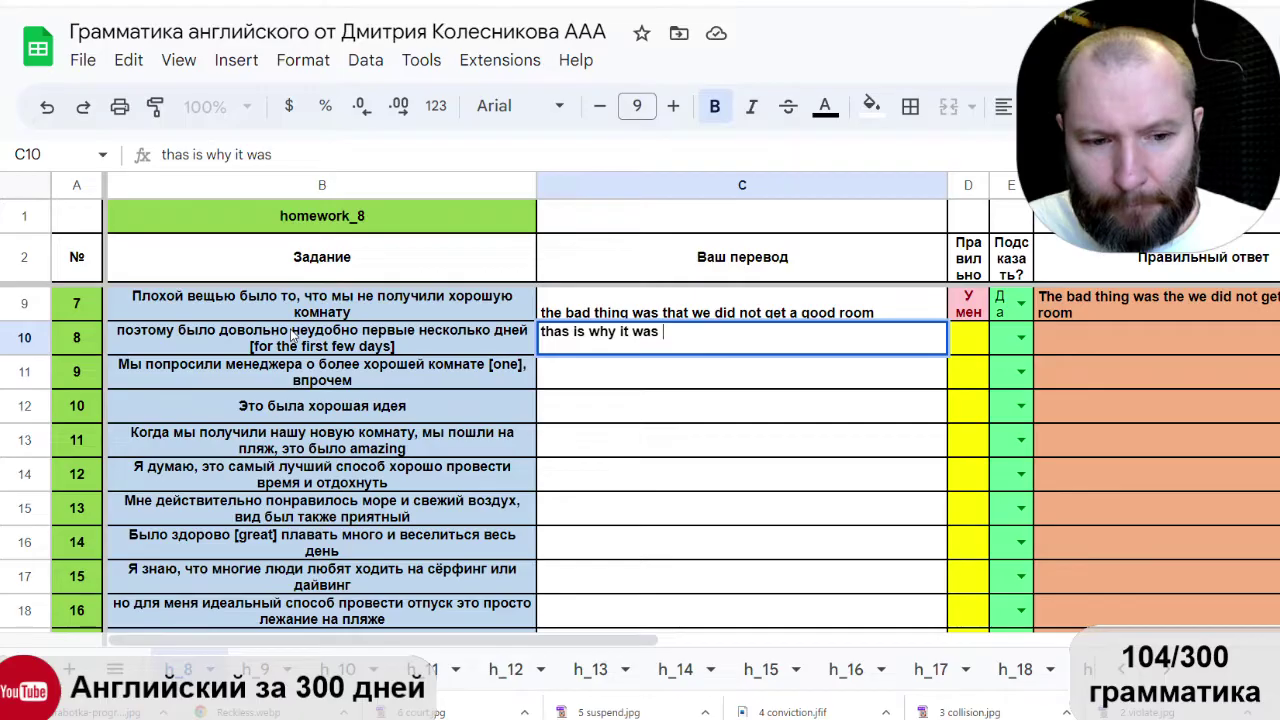
{"action": "type", "text": " really uncom"}
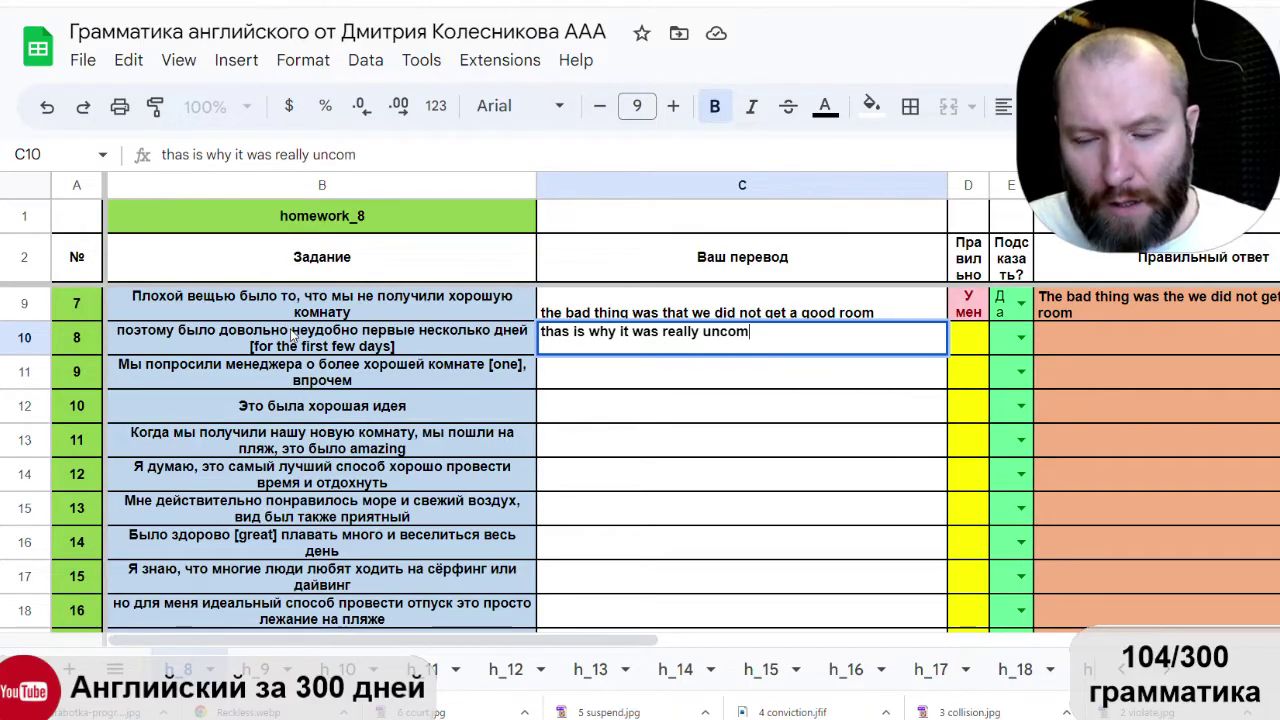
{"action": "type", "text": "forta"}
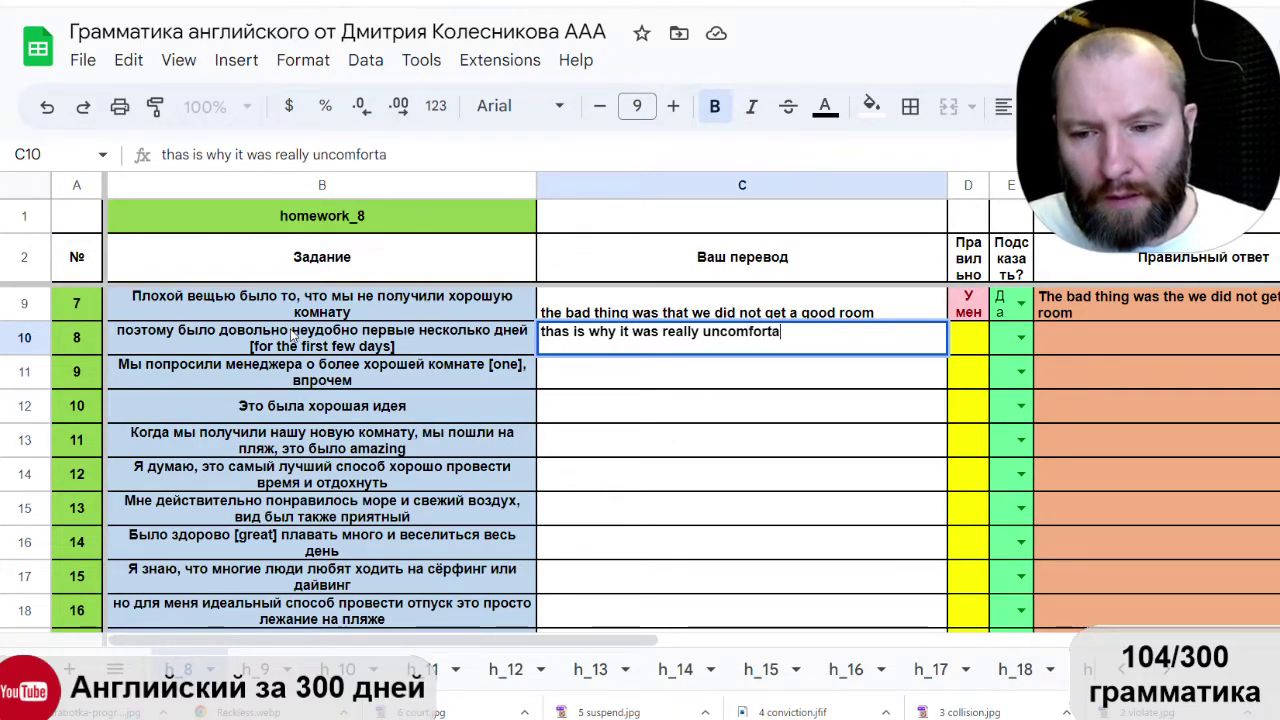
{"action": "type", "text": "ble "}
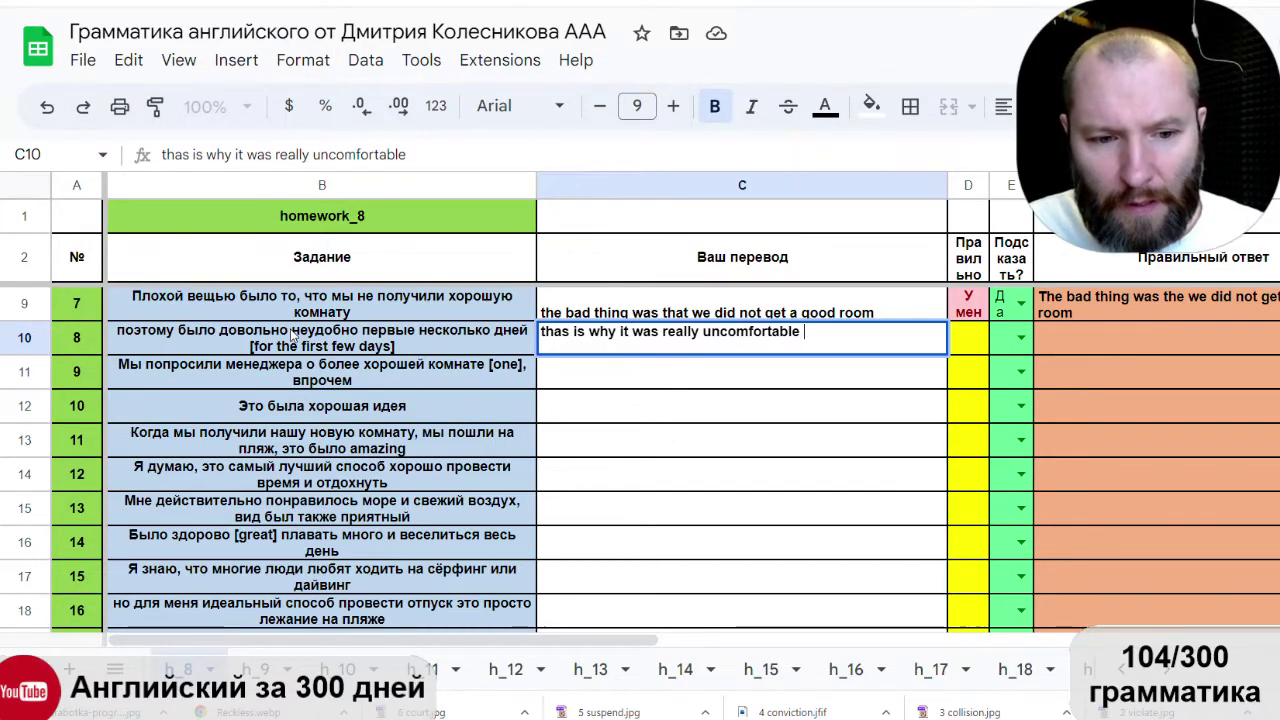
Finish the sentence 8 translation in C10 with "for the first few days".
{"action": "type", "text": "to"}
{"action": "key", "text": "BackSpace"}
{"action": "key", "text": "BackSpace"}
{"action": "type", "text": "for the first"}
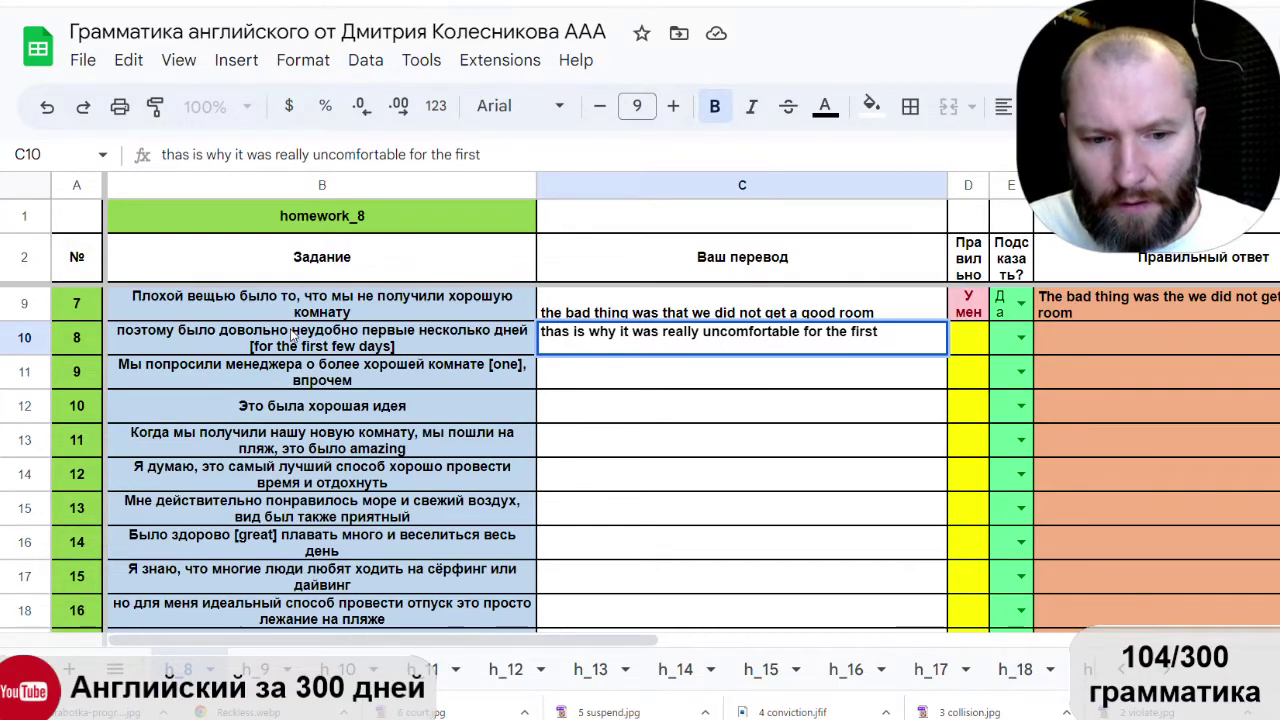
{"action": "type", "text": " f"}
{"action": "type", "text": "ew"}
{"action": "type", "text": " sa"}
{"action": "key", "text": "BackSpace"}
{"action": "key", "text": "BackSpace"}
{"action": "type", "text": "da"}
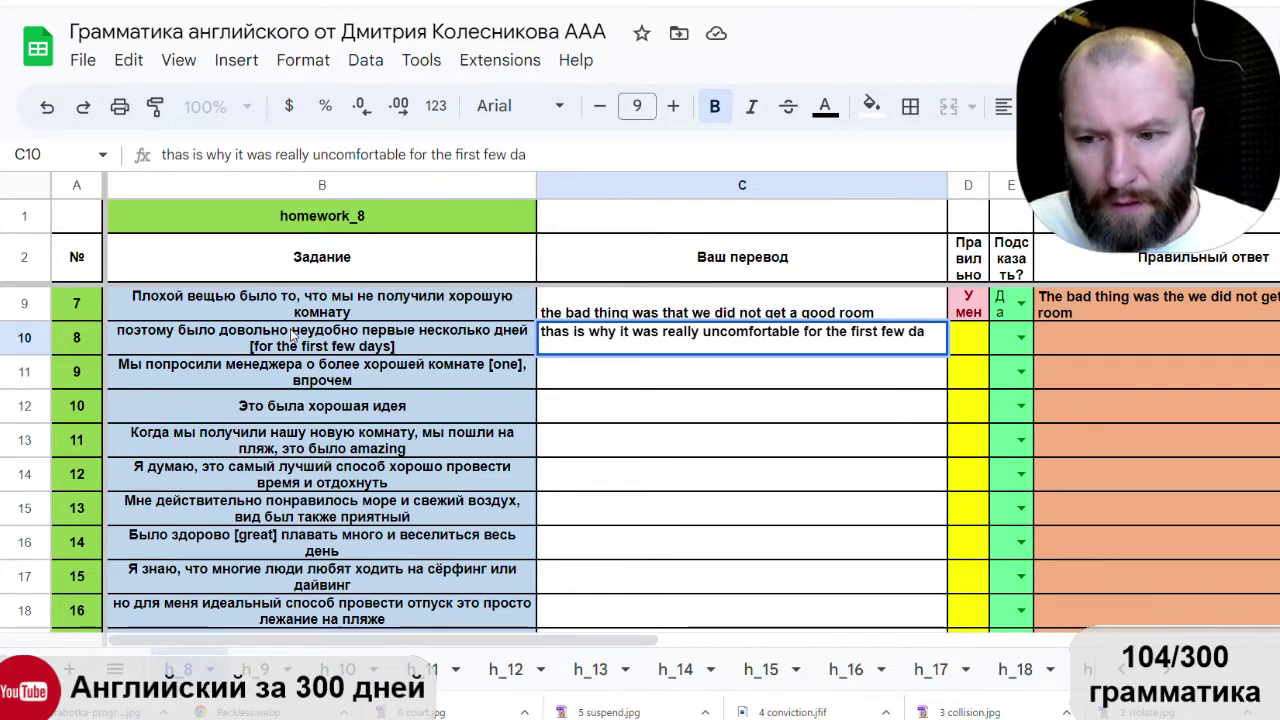
{"action": "type", "text": "ys"}
{"action": "key", "text": "Return"}
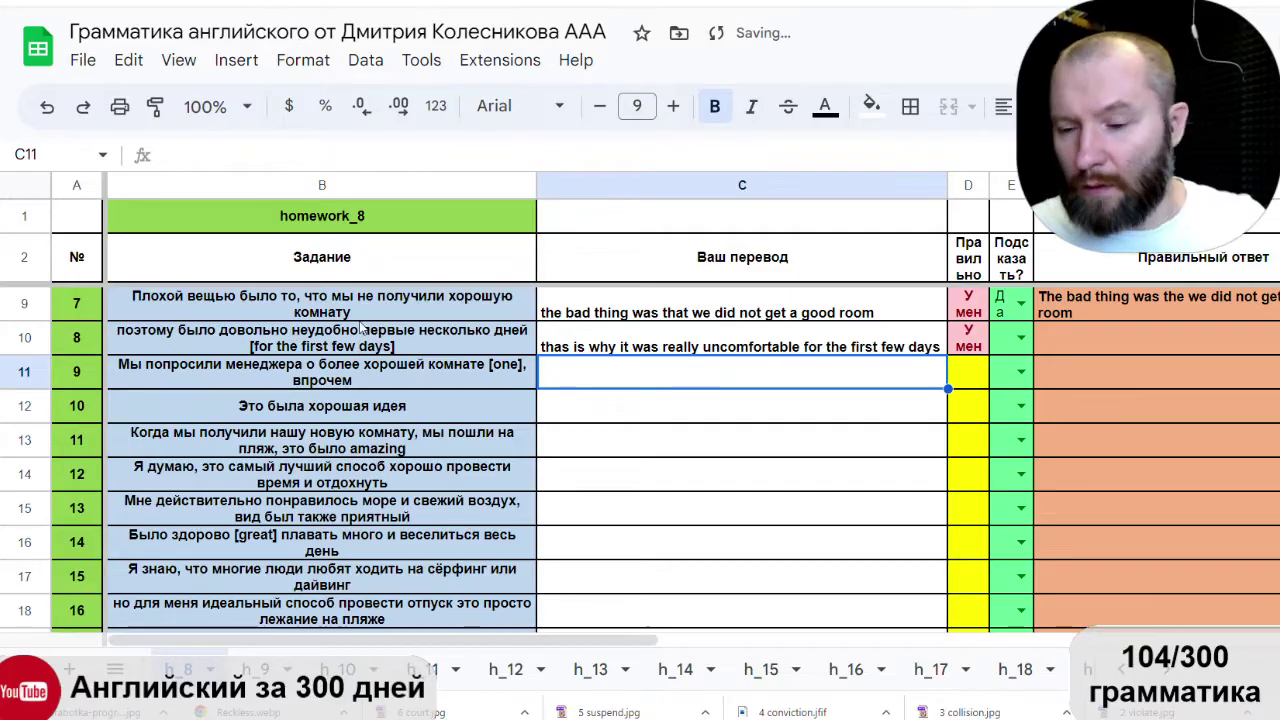
Reveal the correct answer for sentence 8 by setting E10 to "Да", and replace "thas is why" in C10 with "so".
{"action": "left_click", "coordinate": [1021, 338]}
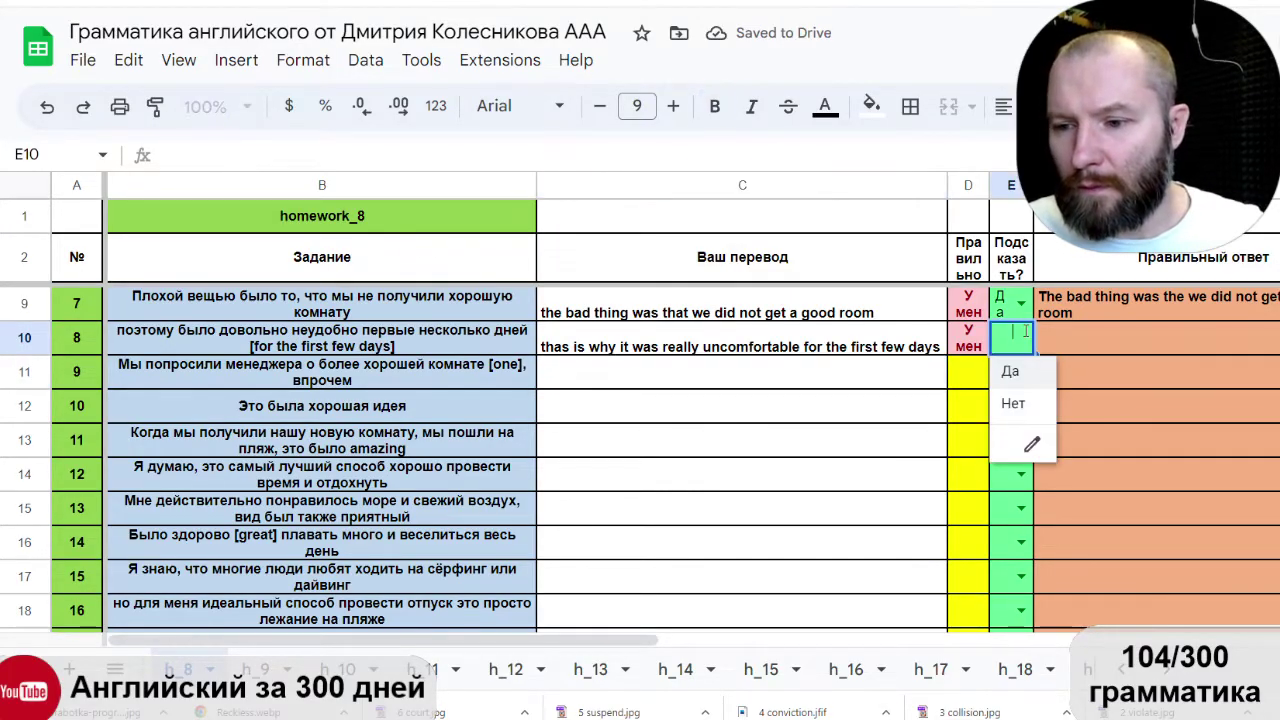
{"action": "left_click", "coordinate": [1009, 373]}
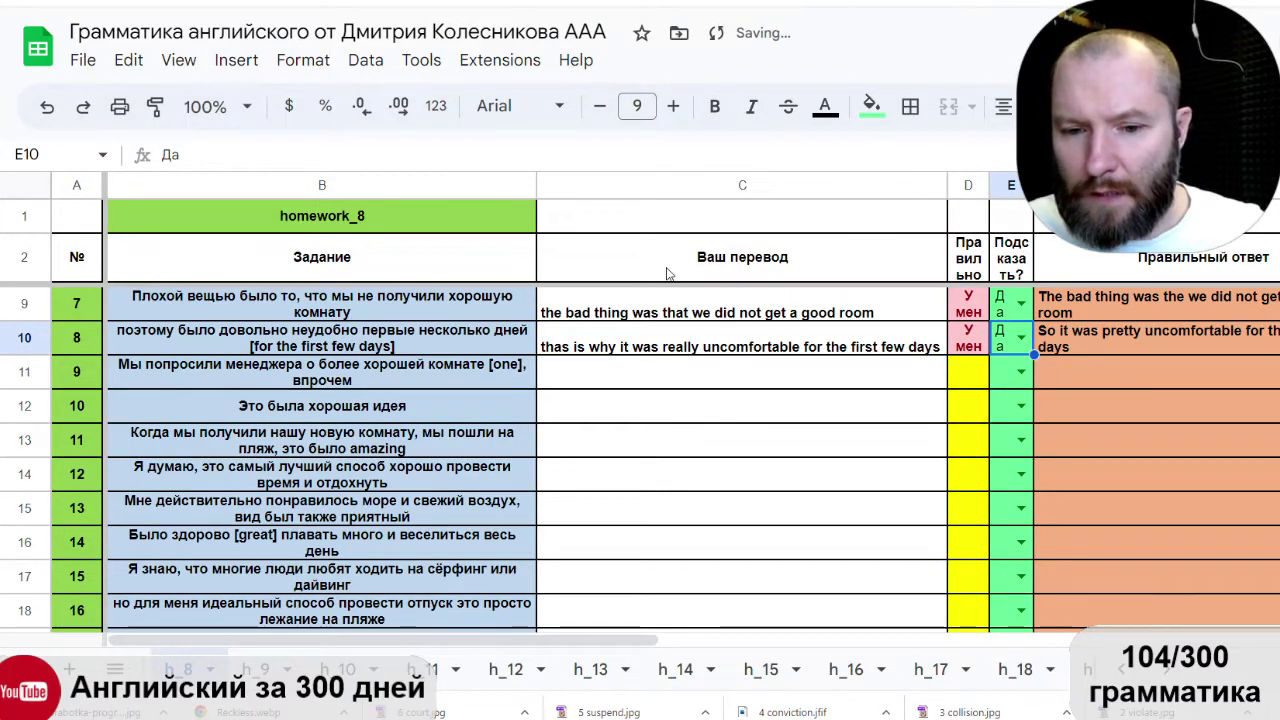
{"action": "double_click", "coordinate": [590, 352]}
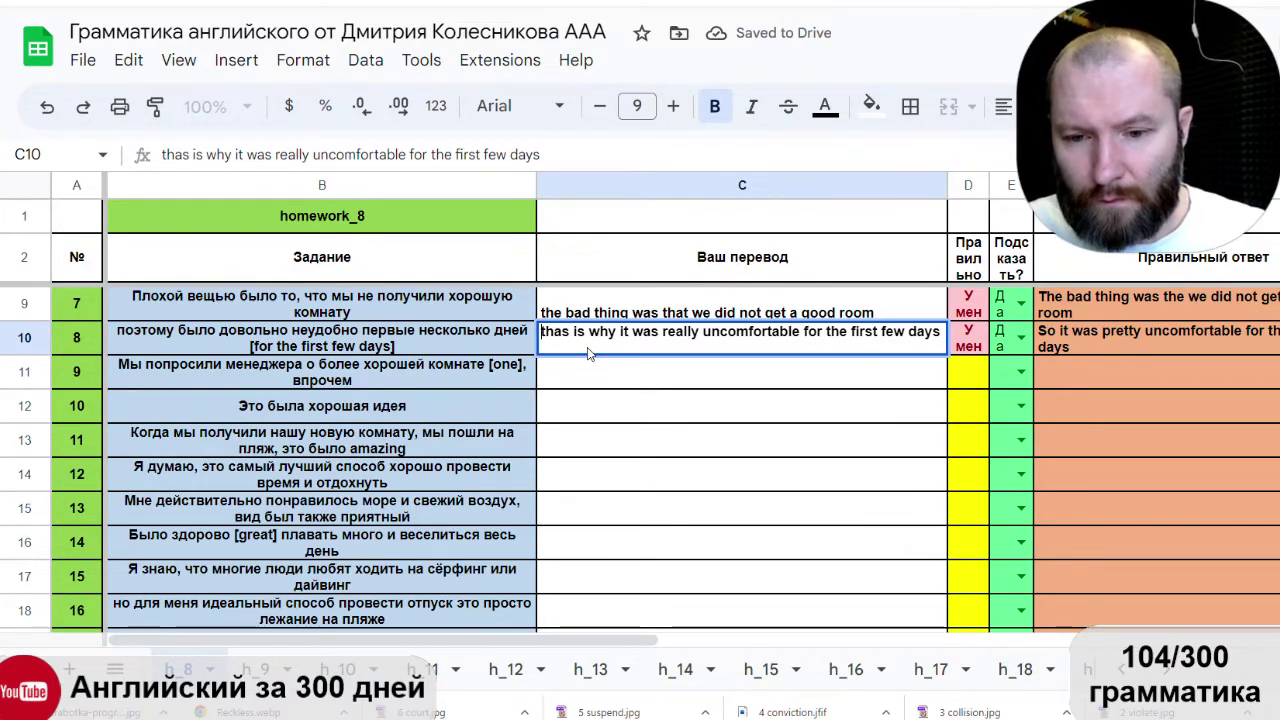
{"action": "key", "text": "Delete"}
{"action": "key", "text": "Delete"}
{"action": "key", "text": "Delete"}
{"action": "key", "text": "Delete"}
{"action": "key", "text": "Delete"}
{"action": "key", "text": "Delete"}
{"action": "key", "text": "Delete"}
{"action": "key", "text": "Delete"}
{"action": "key", "text": "Delete"}
{"action": "key", "text": "Delete"}
{"action": "key", "text": "Delete"}
{"action": "key", "text": "Delete"}
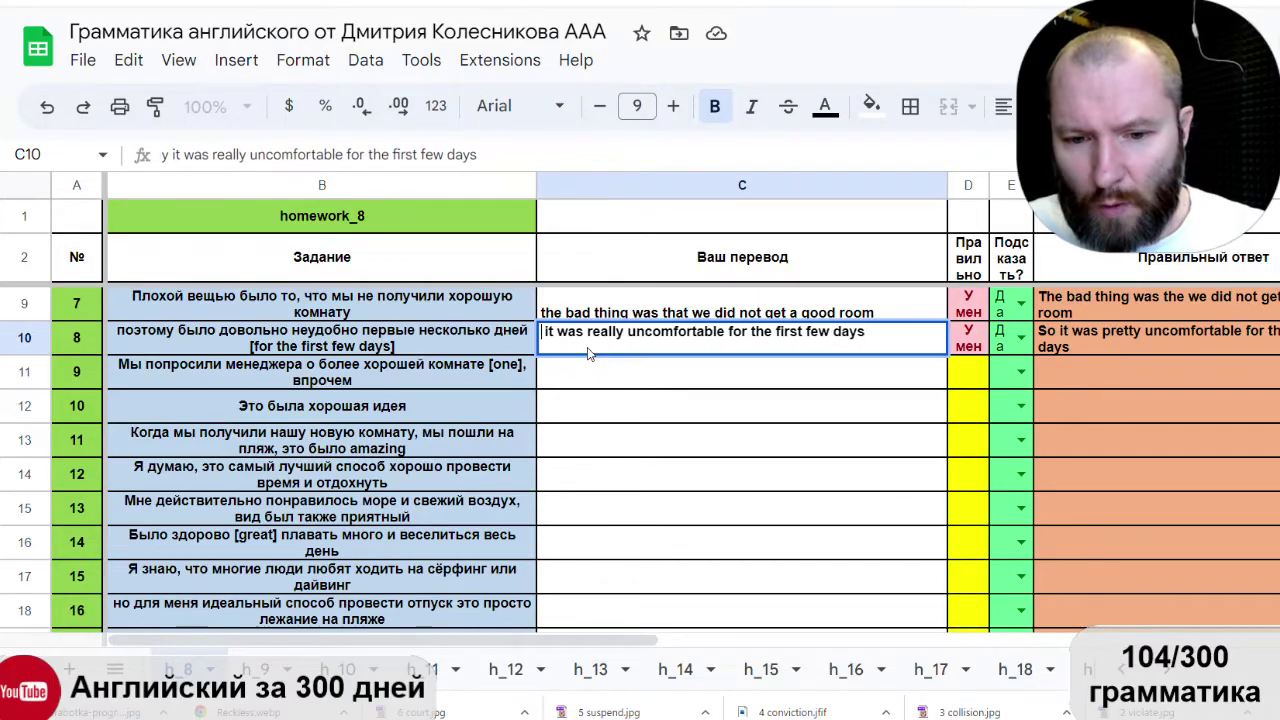
{"action": "type", "text": "so"}
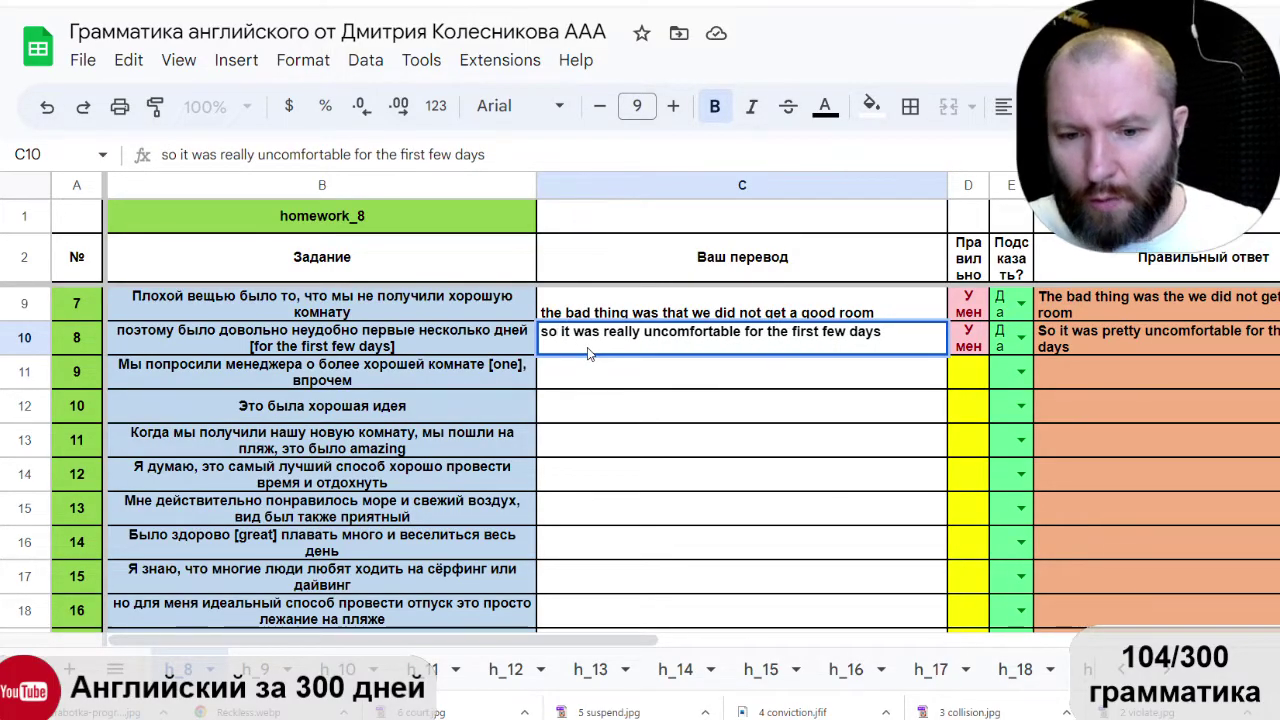
{"action": "key", "text": "Return"}
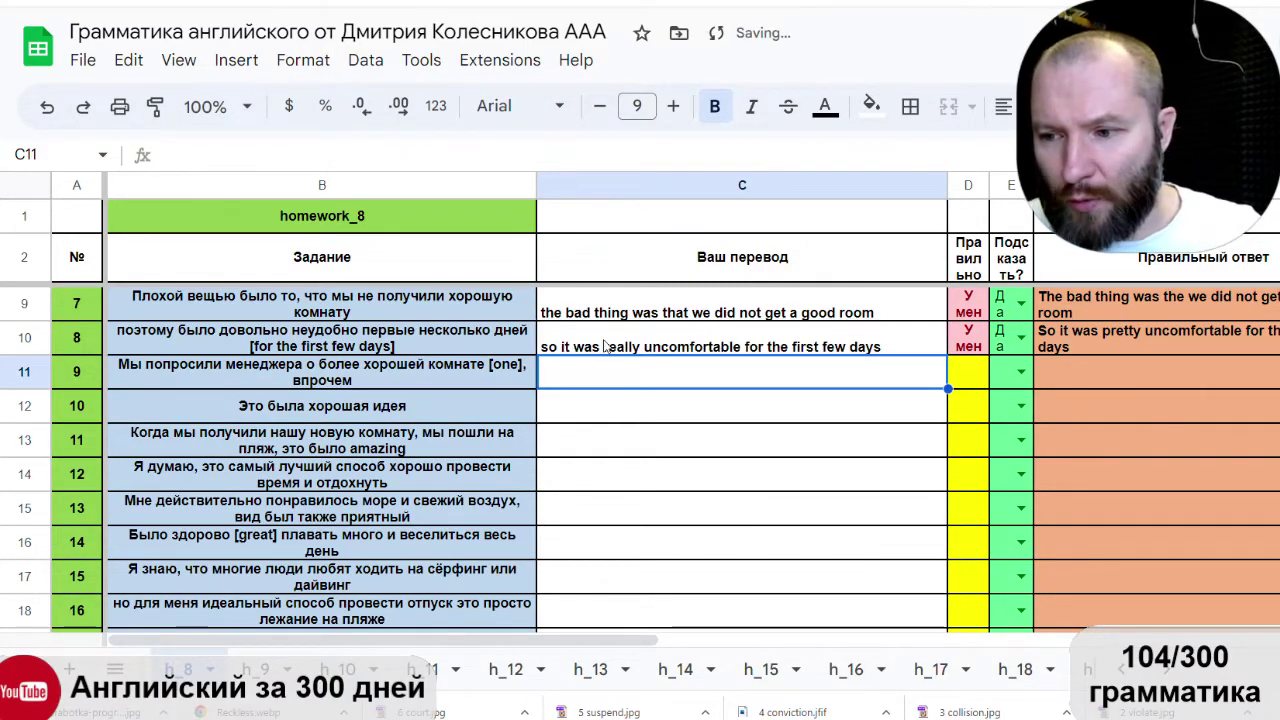
Replace "really" with "pretty" in the C10 translation.
{"action": "double_click", "coordinate": [605, 348]}
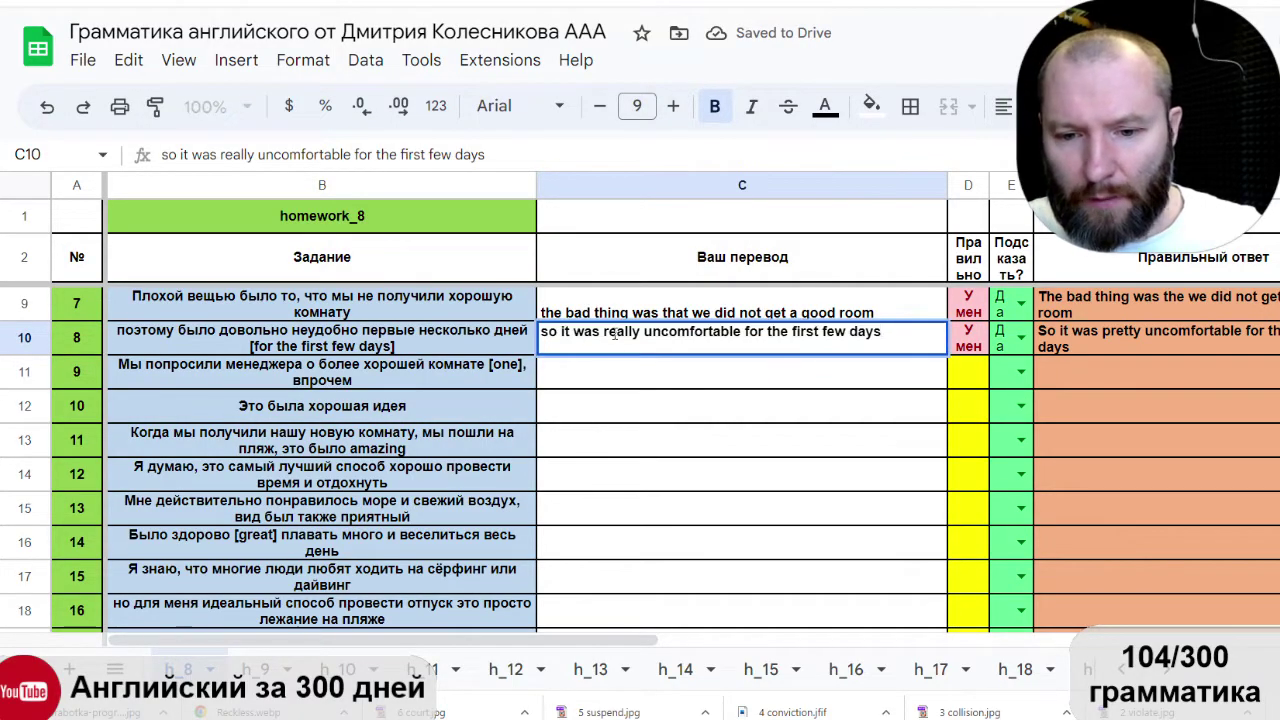
{"action": "double_click", "coordinate": [614, 333]}
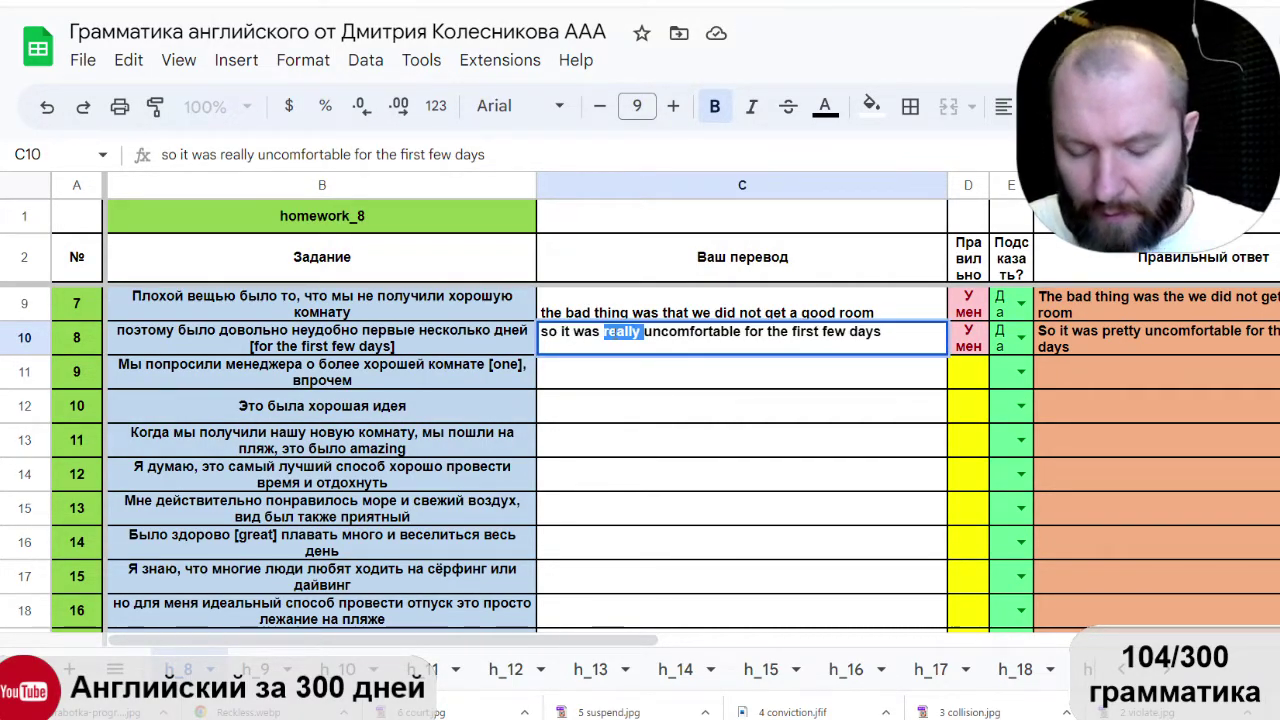
{"action": "type", "text": "pre"}
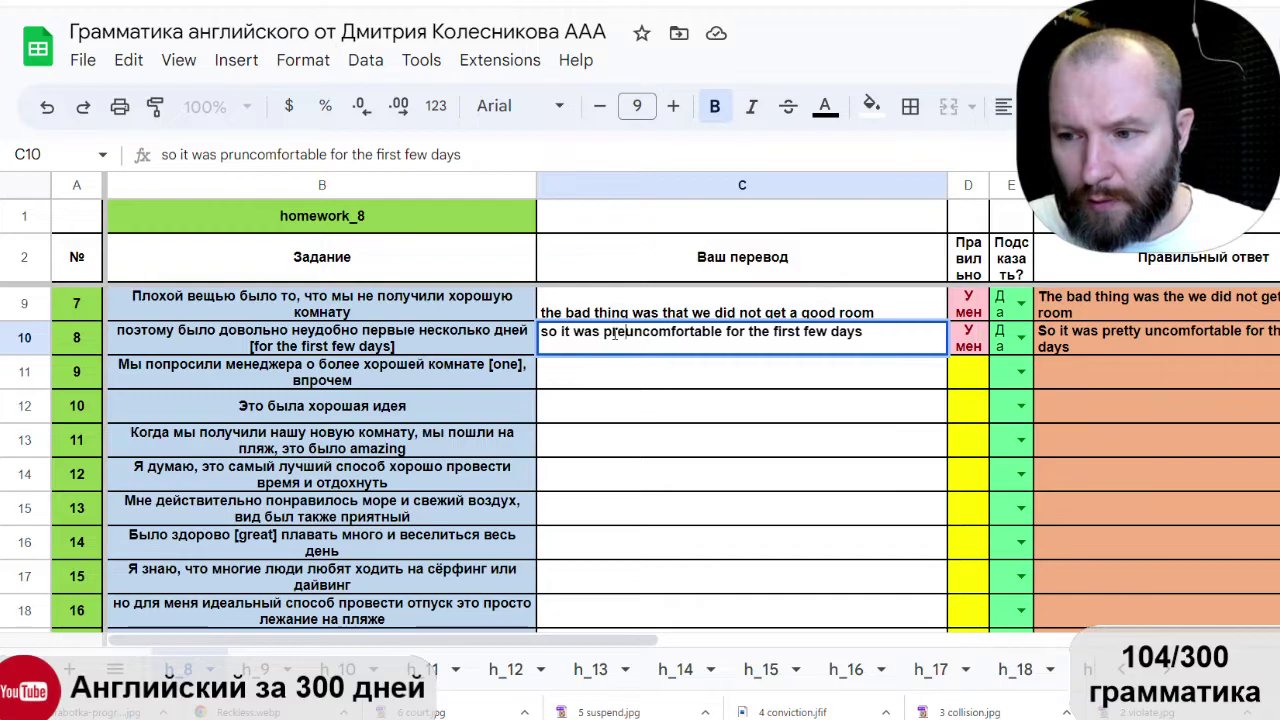
{"action": "type", "text": "tty"}
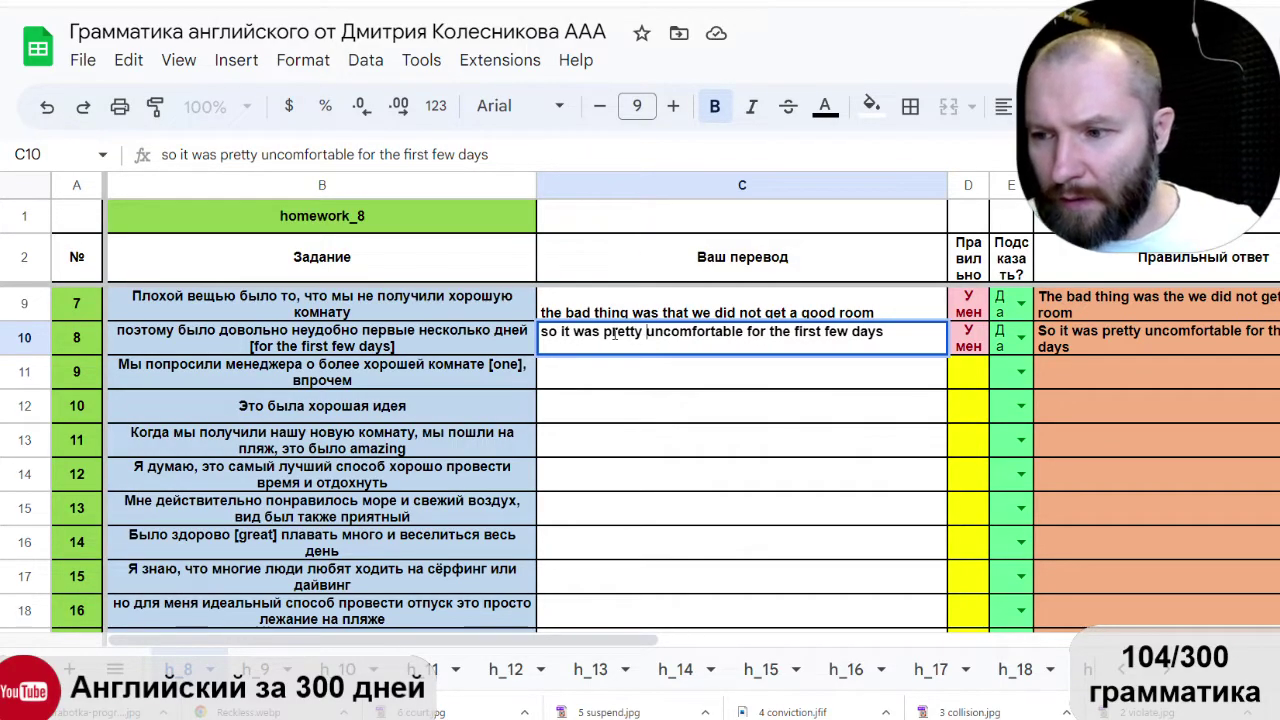
{"action": "key", "text": "Return"}
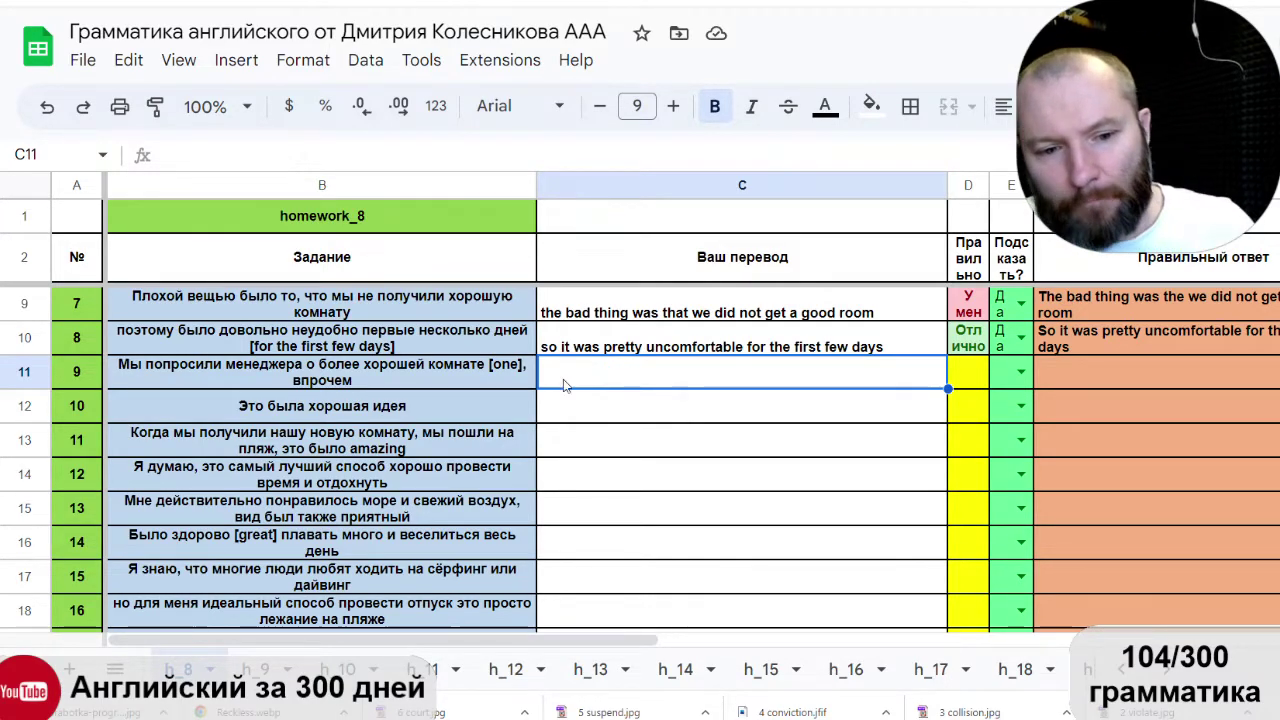
{"action": "left_click", "coordinate": [316, 388]}
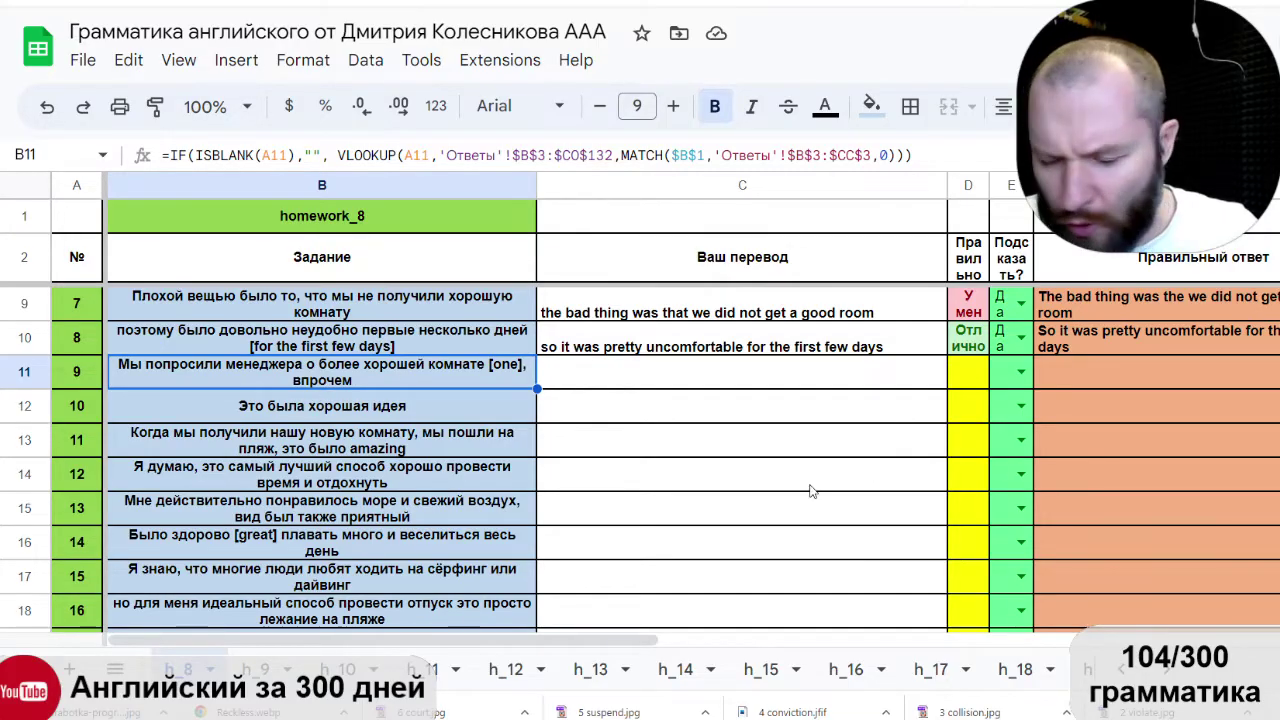
{"action": "scroll", "coordinate": [803, 437], "scroll_direction": "down", "scroll_amount": 10}
{"action": "scroll", "coordinate": [798, 435], "scroll_direction": "up", "scroll_amount": 12}
{"action": "scroll", "coordinate": [798, 435], "scroll_direction": "down", "scroll_amount": 1}
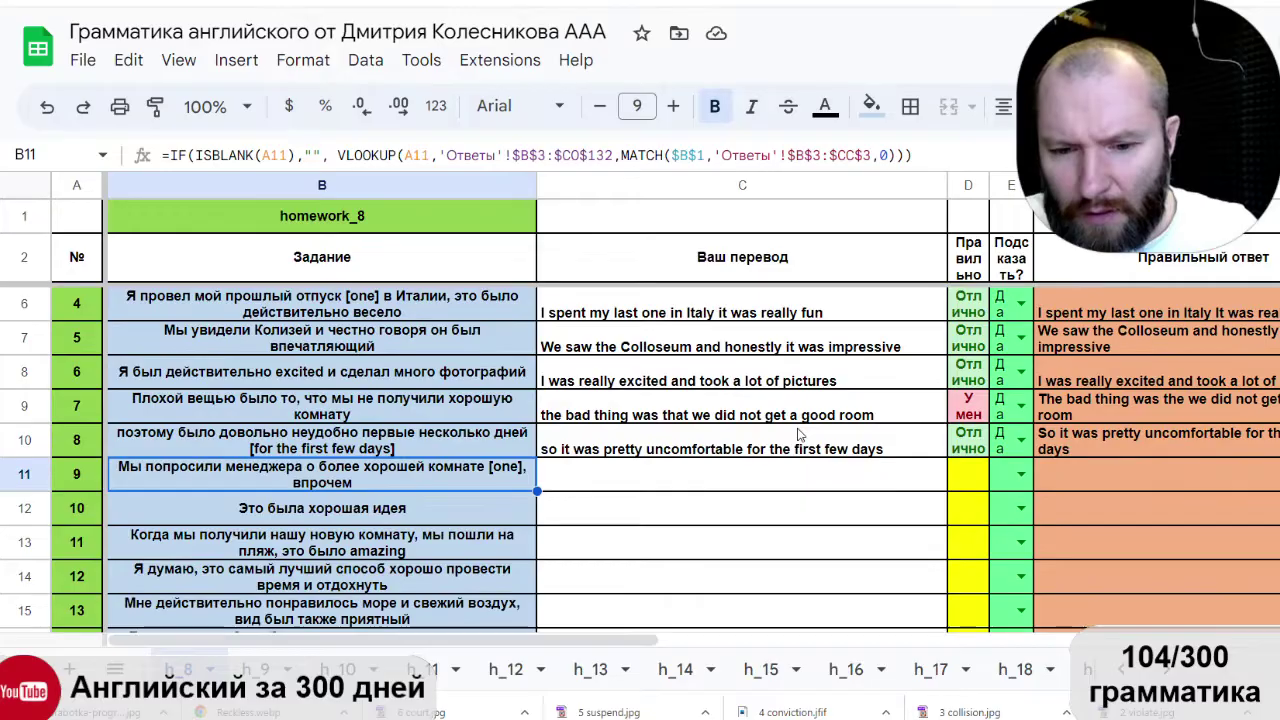
{"action": "scroll", "coordinate": [798, 435], "scroll_direction": "down", "scroll_amount": 1}
Translate sentence 9 in C11 as "We asked manager about better one".
{"action": "left_click", "coordinate": [636, 386]}
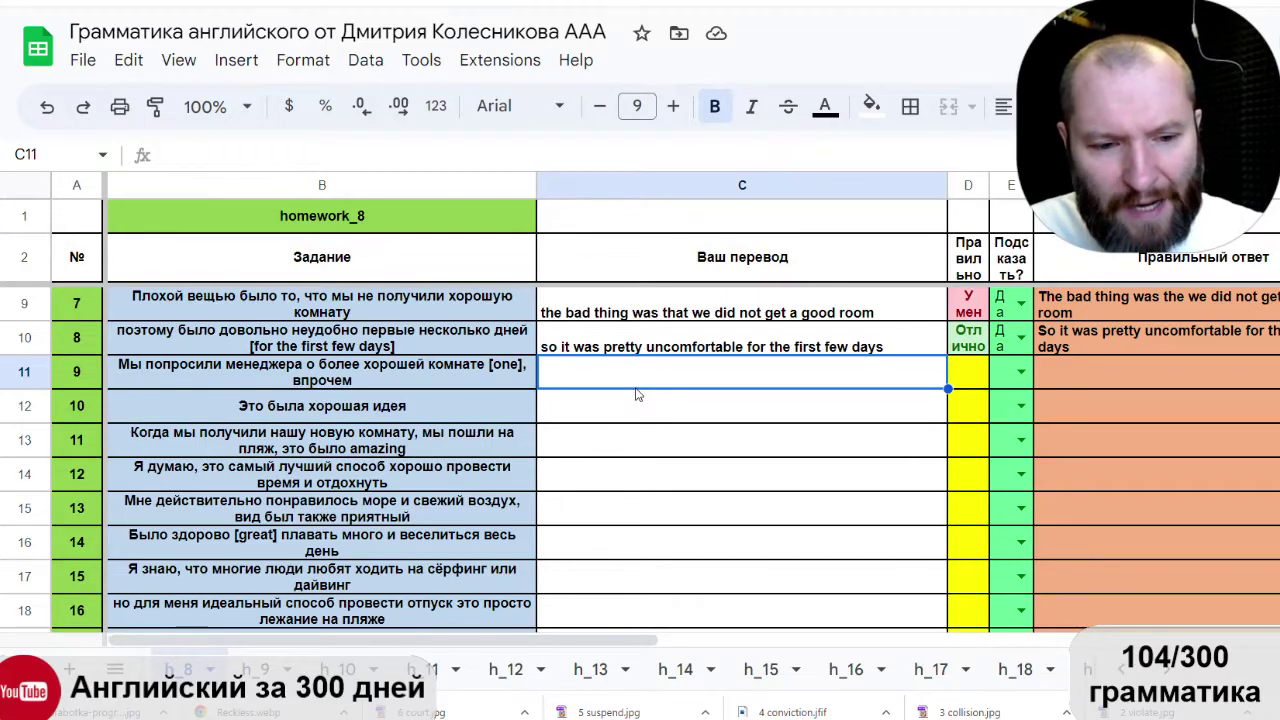
{"action": "type", "text": "We as"}
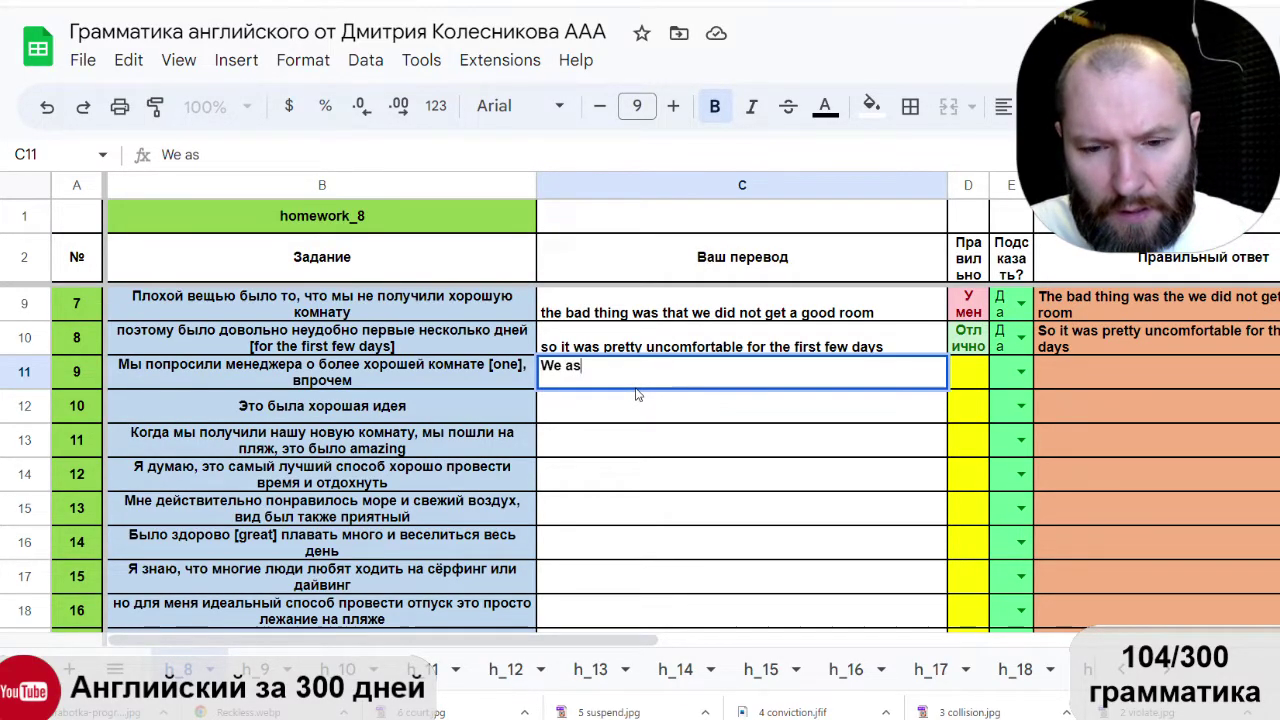
{"action": "type", "text": "ked"}
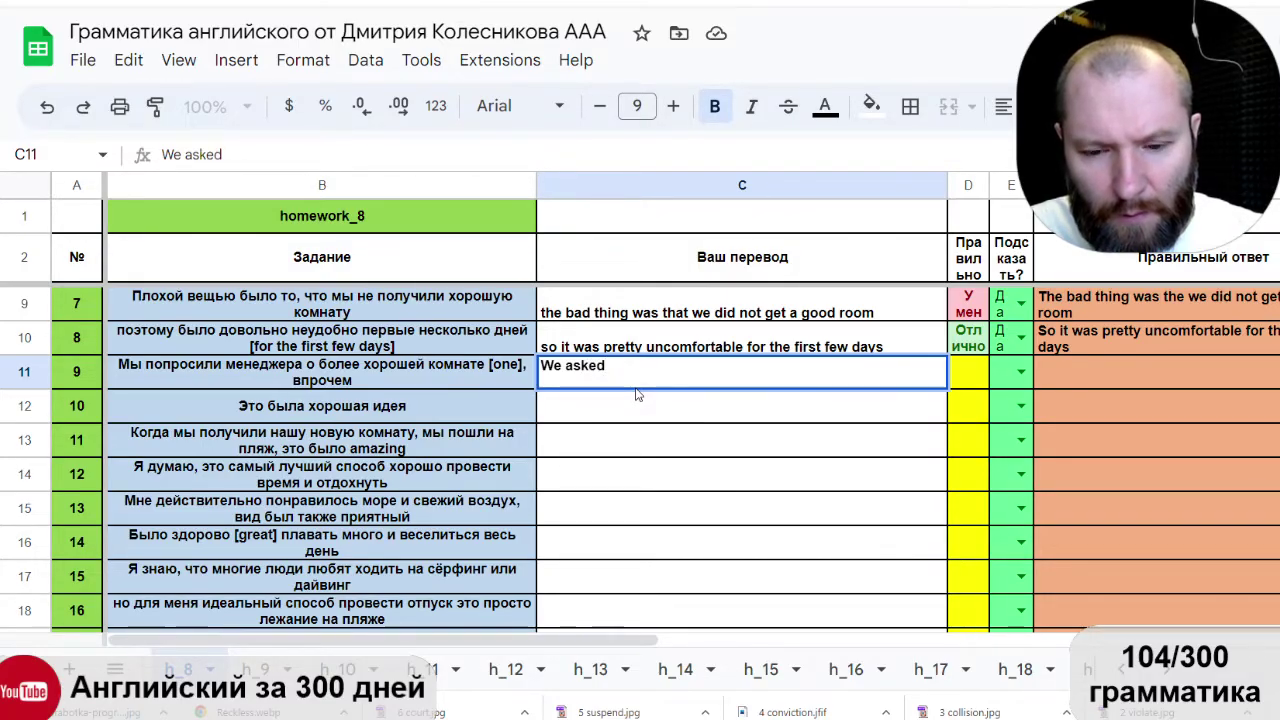
{"action": "type", "text": " b"}
{"action": "key", "text": "BackSpace"}
{"action": "type", "text": "manager "}
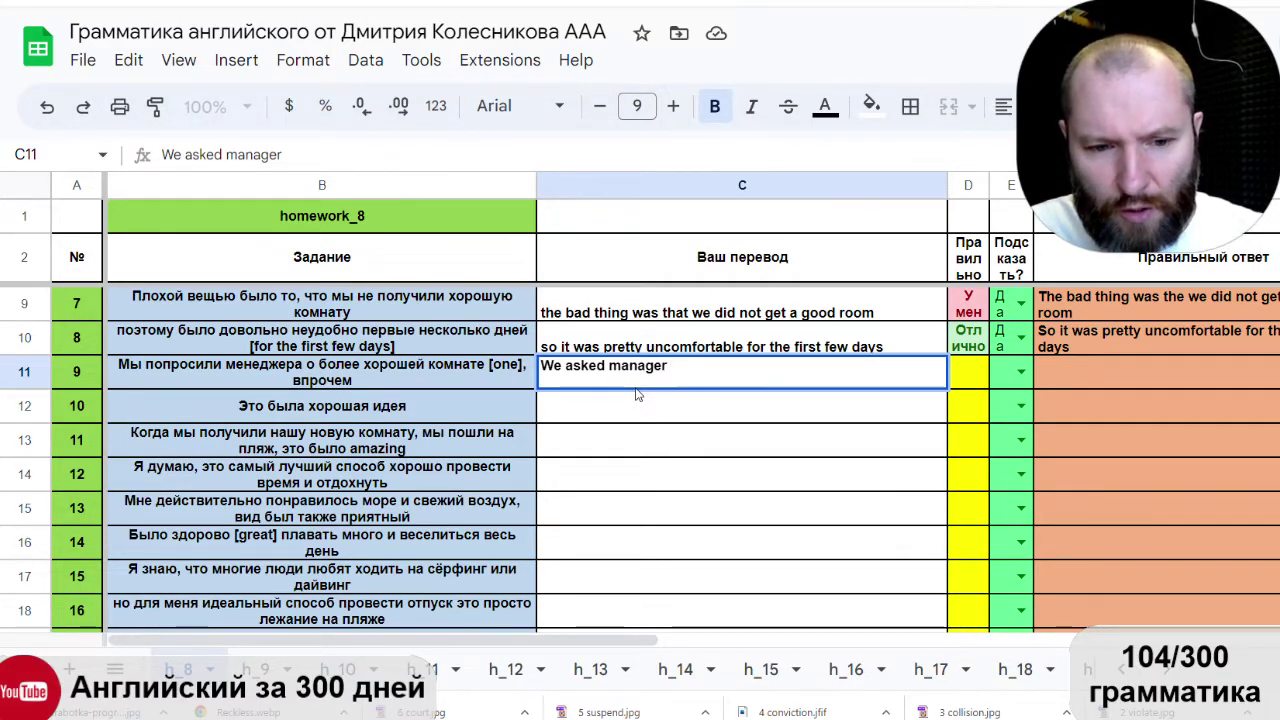
{"action": "type", "text": "about"}
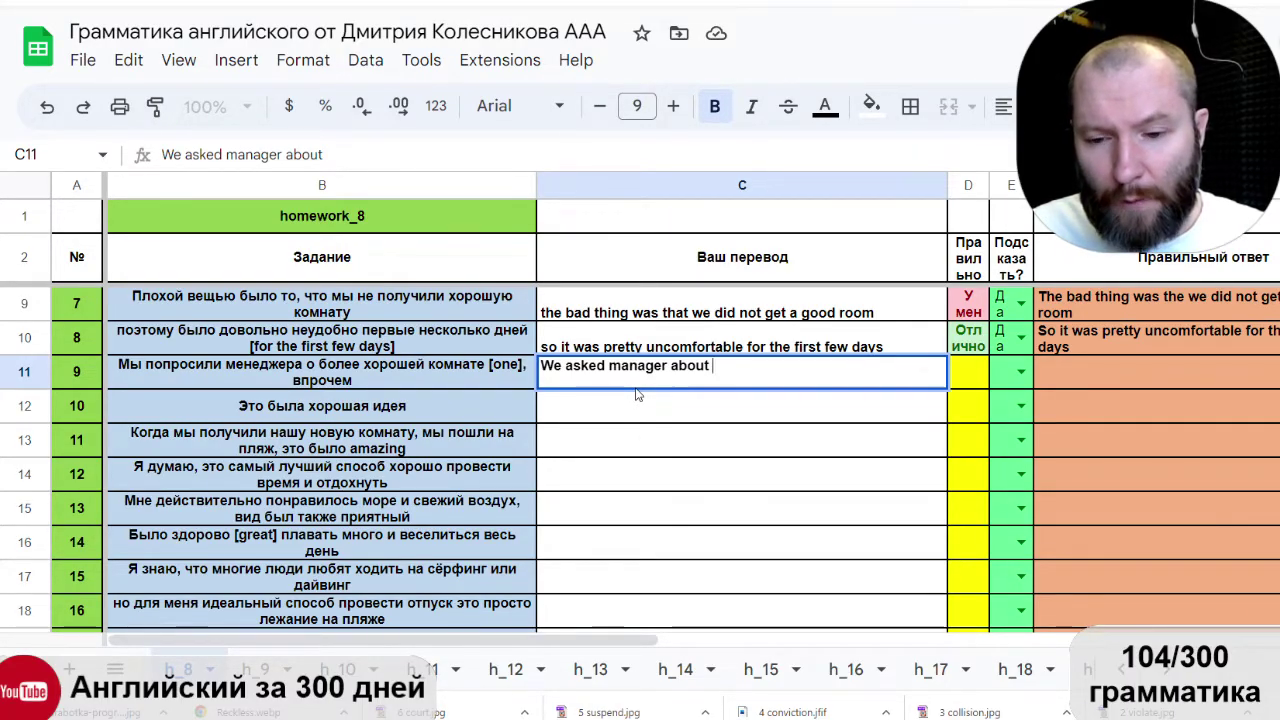
{"action": "type", "text": "bette"}
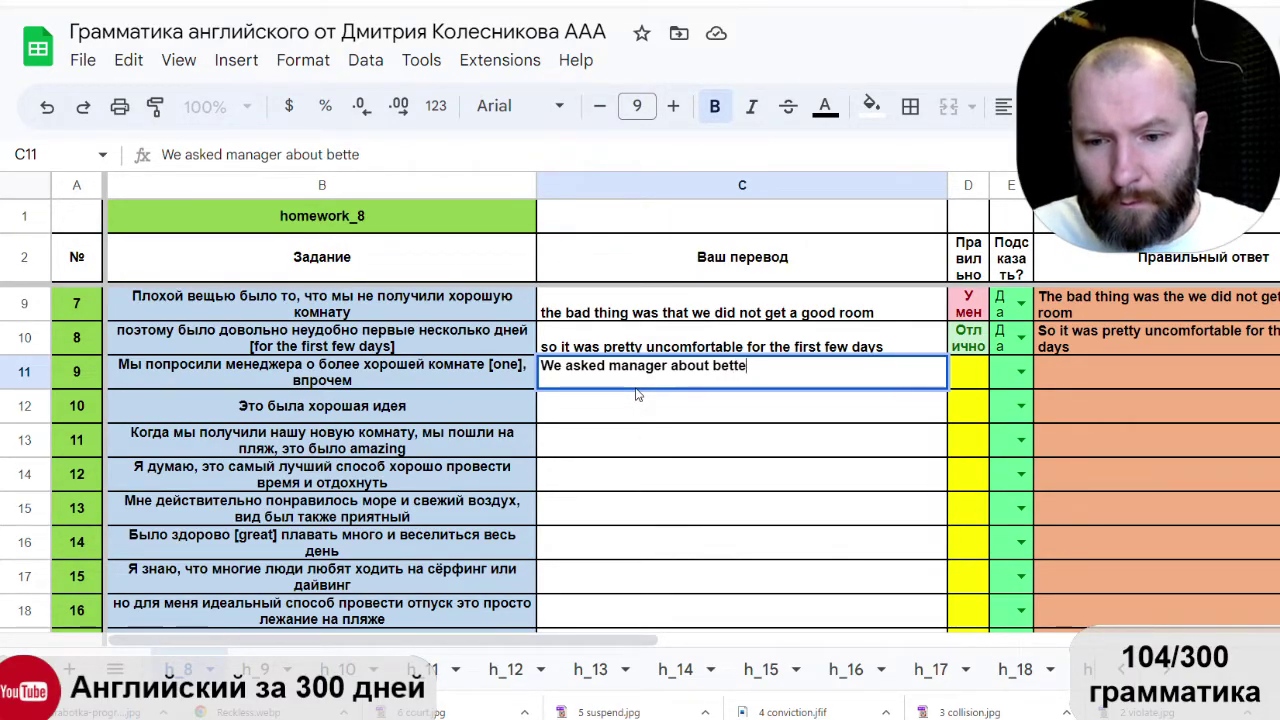
{"action": "type", "text": "r one"}
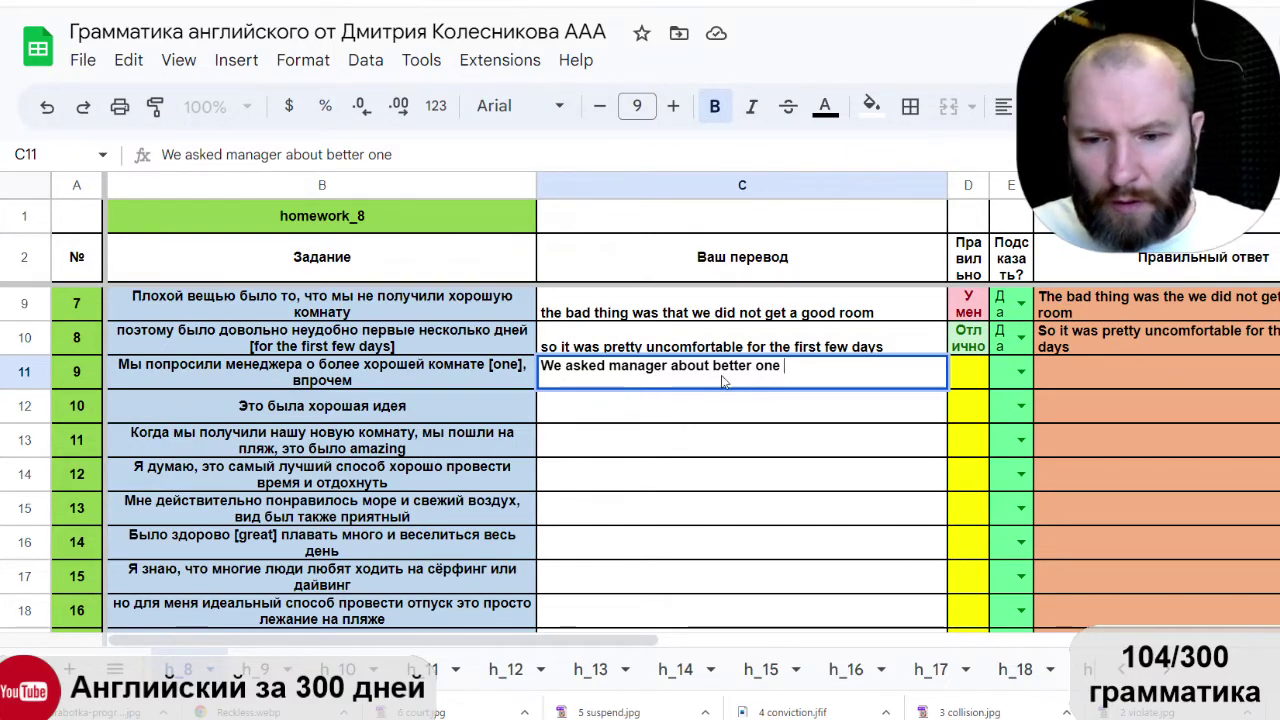
Reveal the correct answer for sentence 9 by setting E11 to "Да", and insert "the" before "manager" in C11.
{"action": "left_click", "coordinate": [1022, 371]}
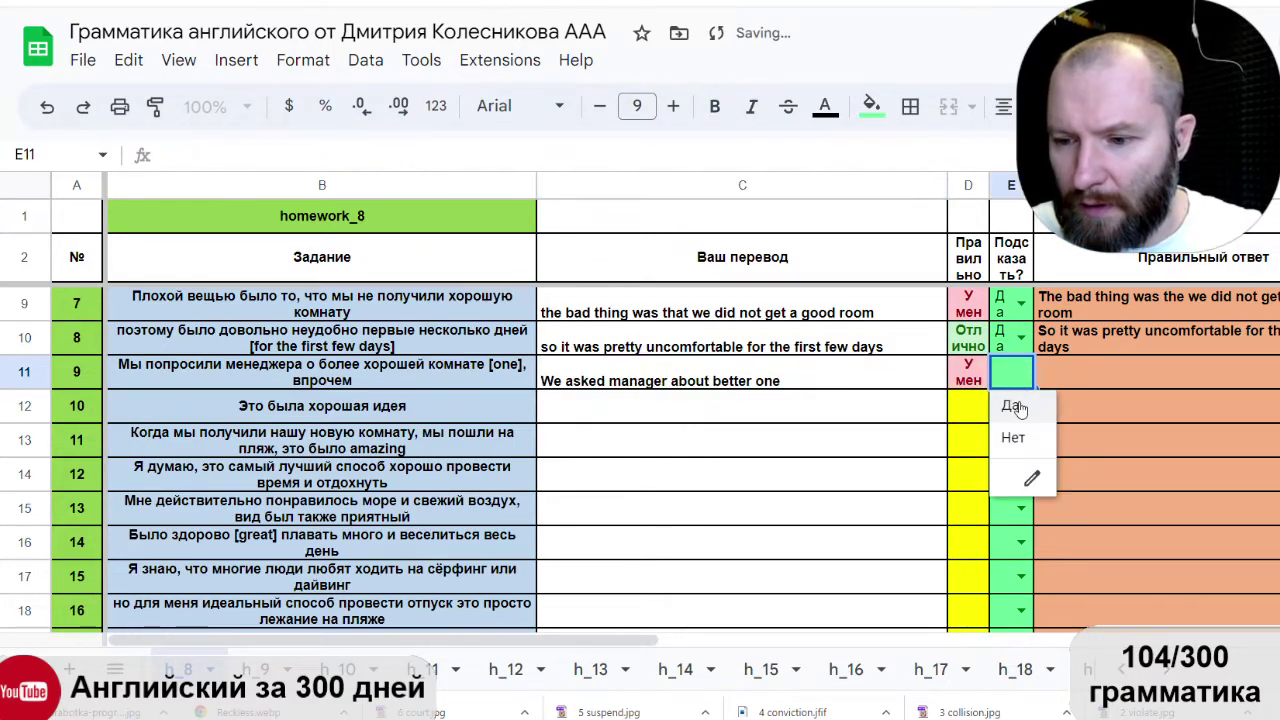
{"action": "left_click", "coordinate": [1012, 406]}
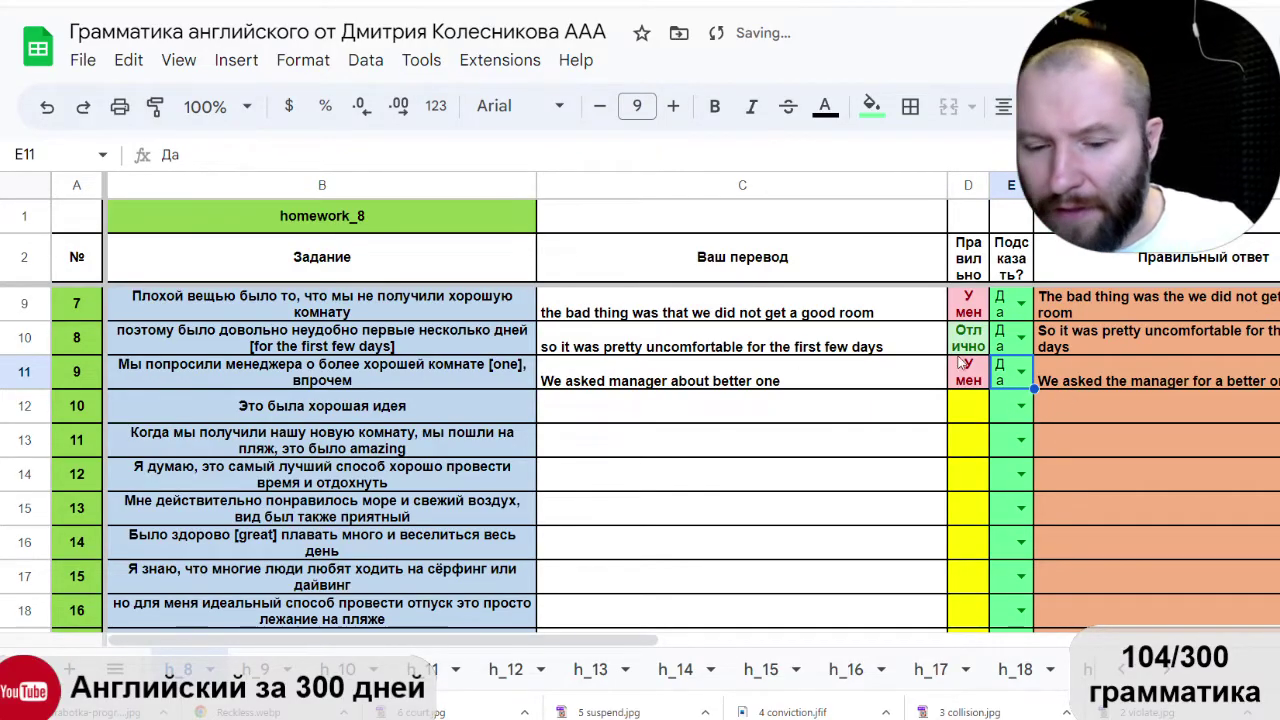
{"action": "left_click", "coordinate": [613, 380]}
{"action": "key", "text": "Return"}
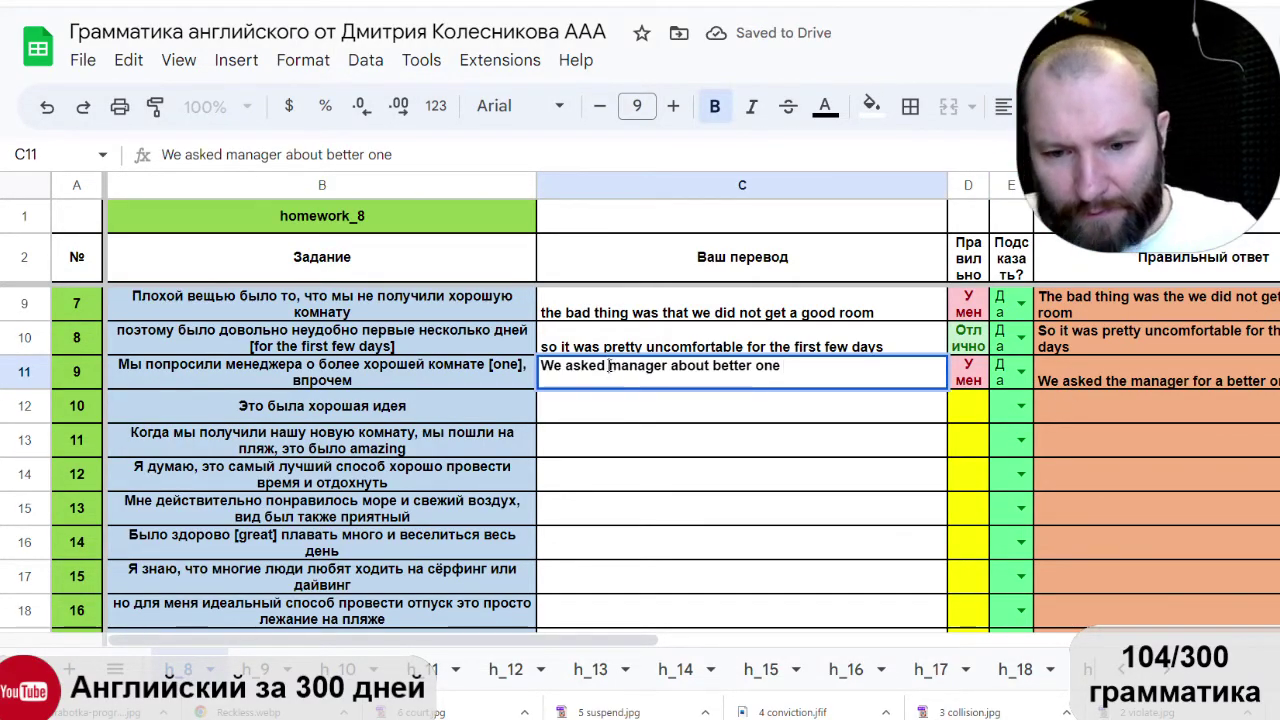
{"action": "left_click", "coordinate": [612, 366]}
{"action": "type", "text": "the"}
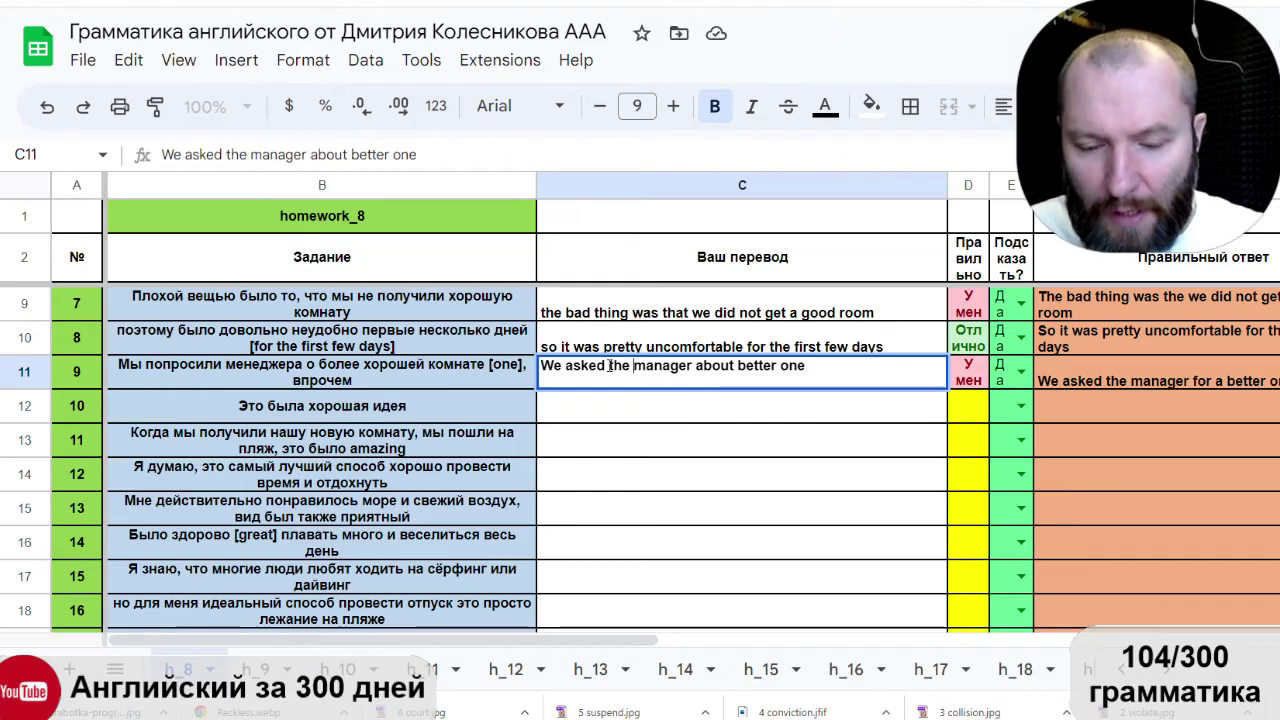
{"action": "key", "text": "Return"}
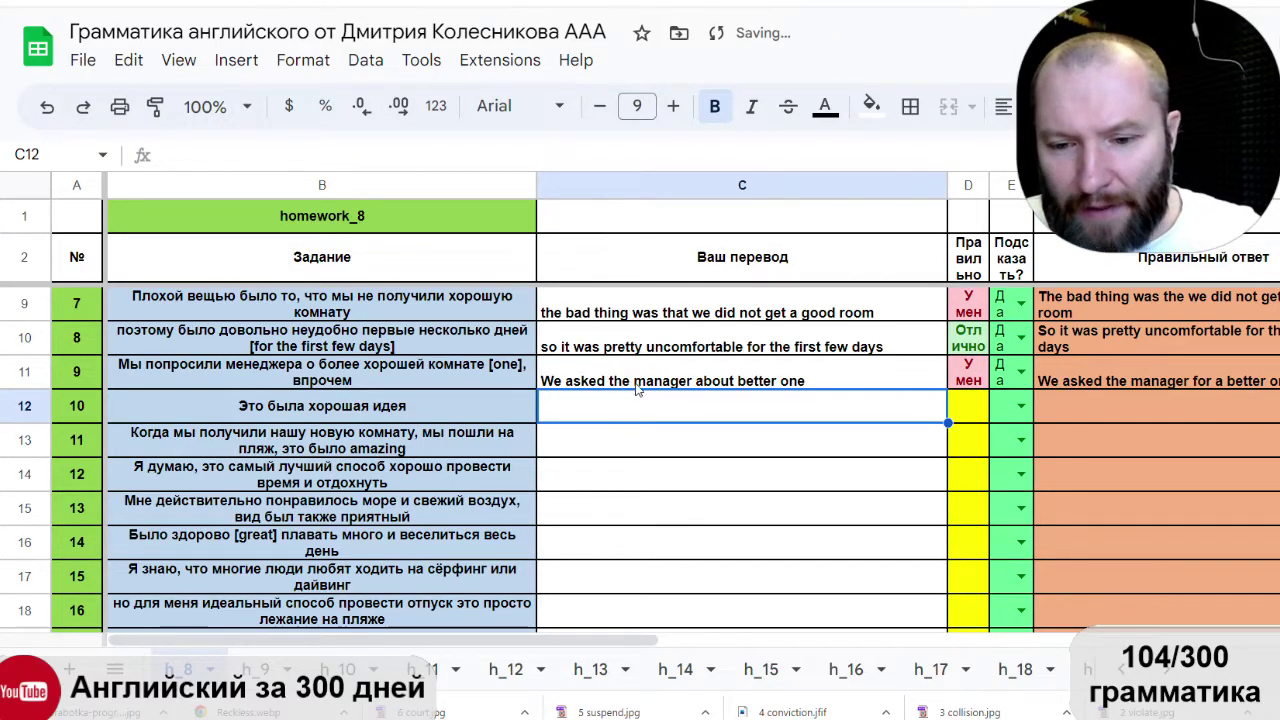
Add the word "thought" at the end of the sentence 9 translation in C11.
{"action": "left_click", "coordinate": [770, 380]}
{"action": "key", "text": "Return"}
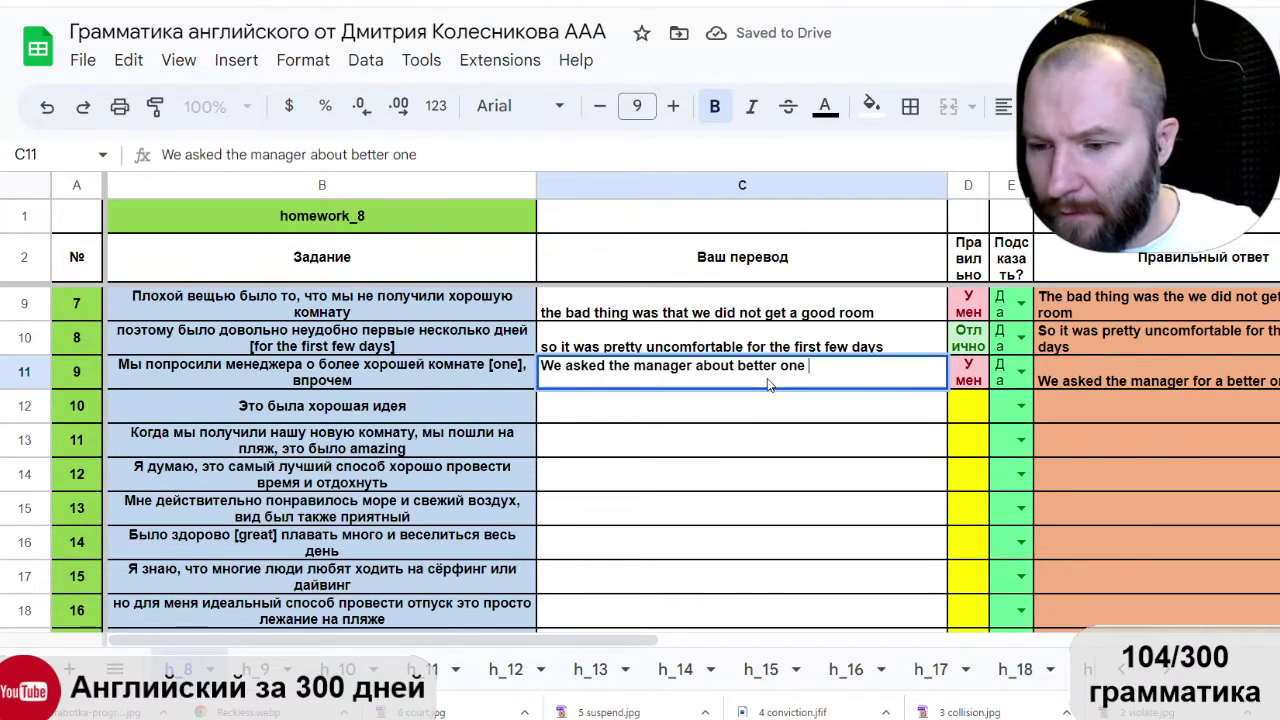
{"action": "type", "text": "thou"}
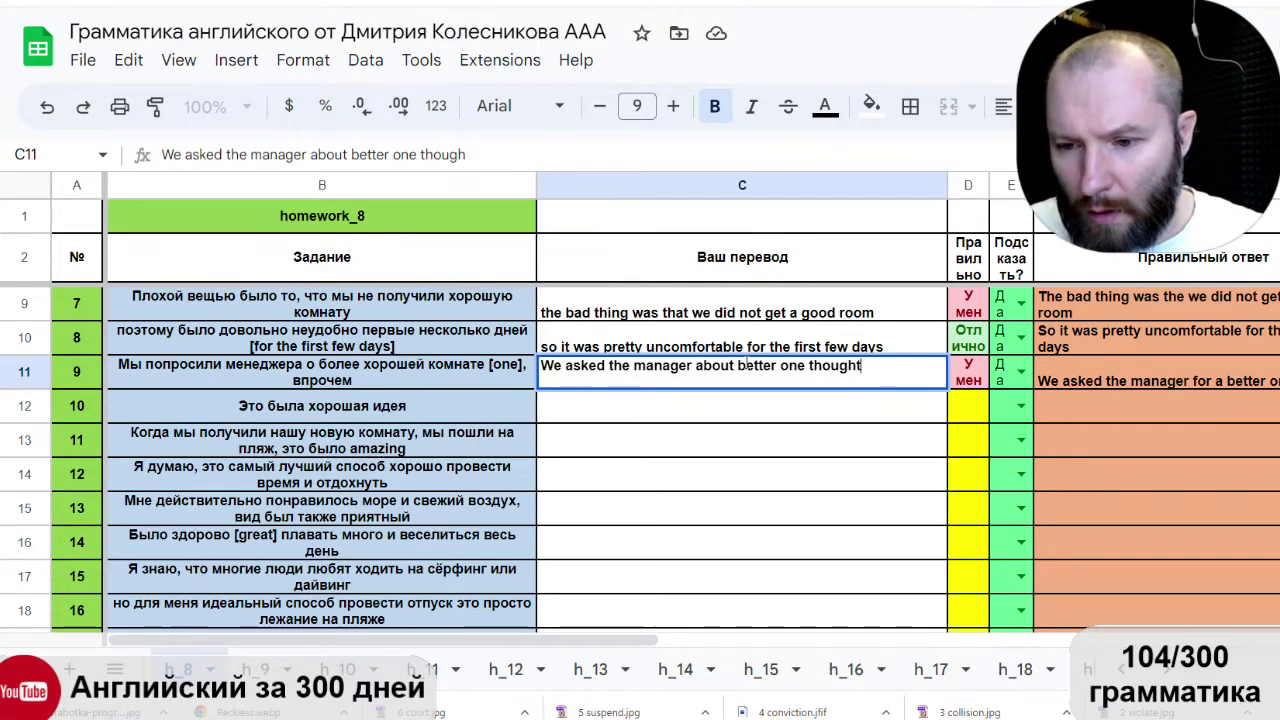
{"action": "type", "text": "ght"}
{"action": "key", "text": "Return"}
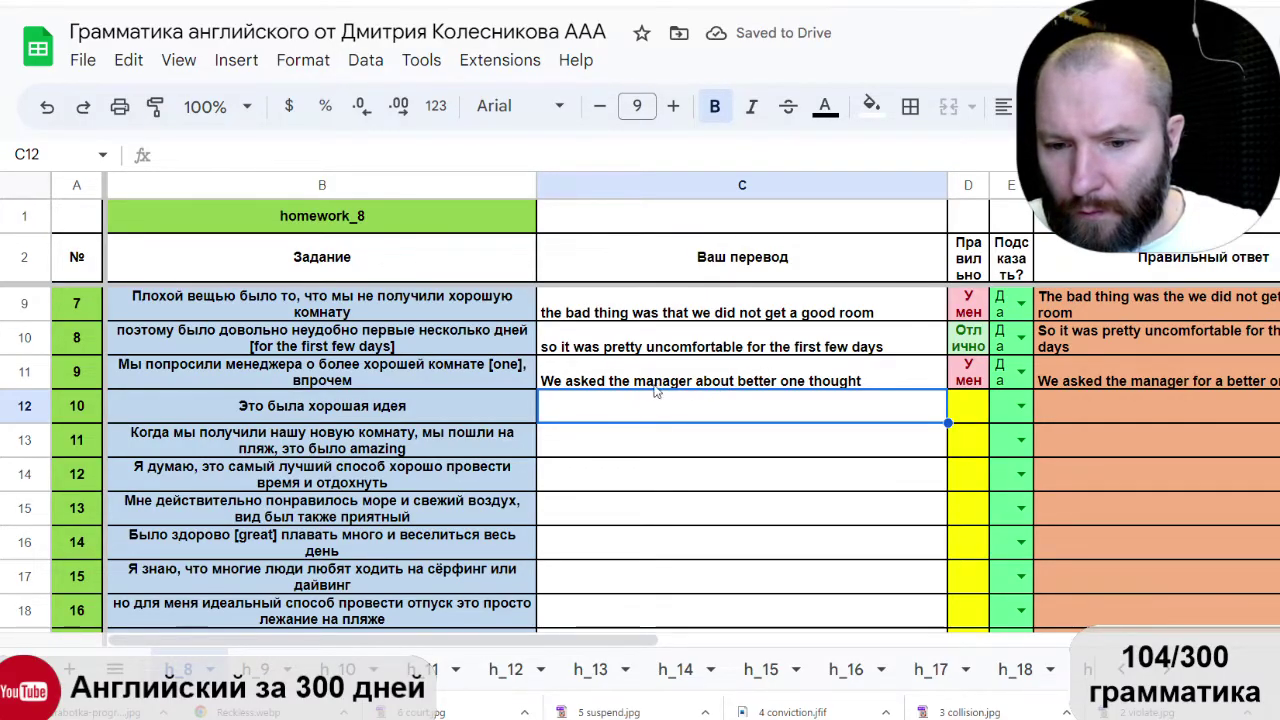
Replace "about" with "for a" in the sentence 9 translation in C11.
{"action": "double_click", "coordinate": [699, 371]}
{"action": "double_click", "coordinate": [699, 368]}
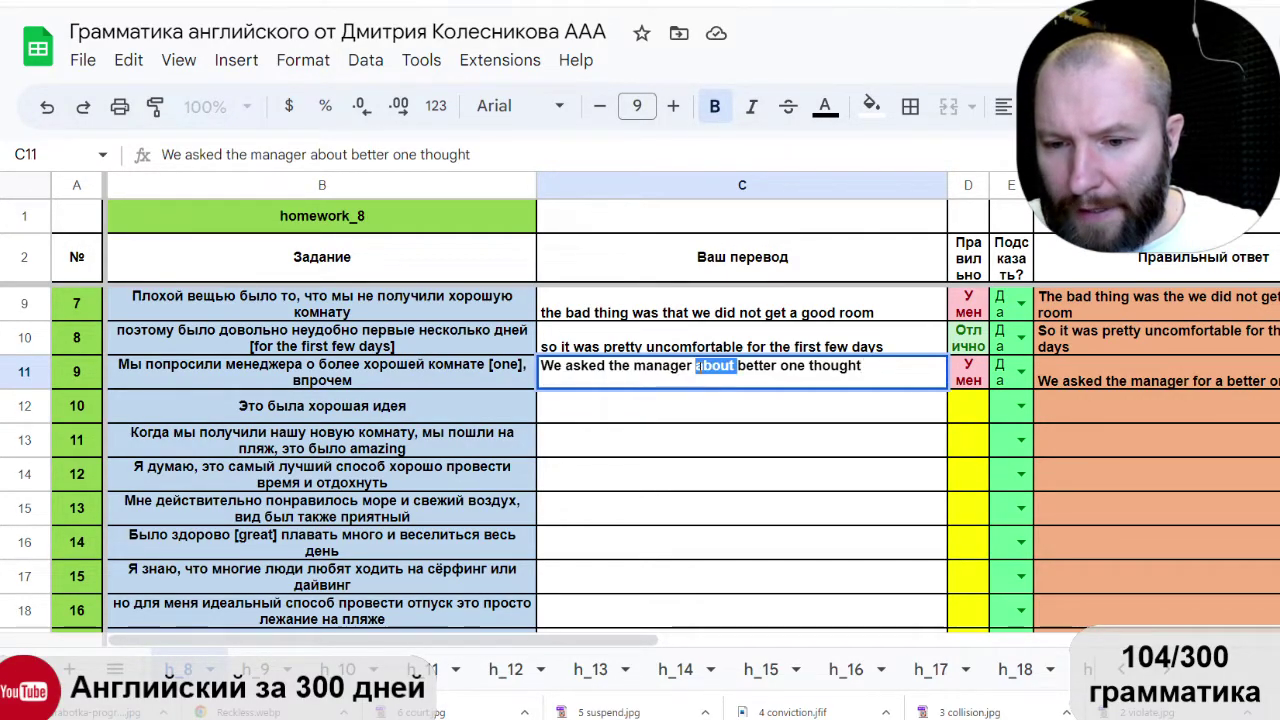
{"action": "type", "text": "fot a"}
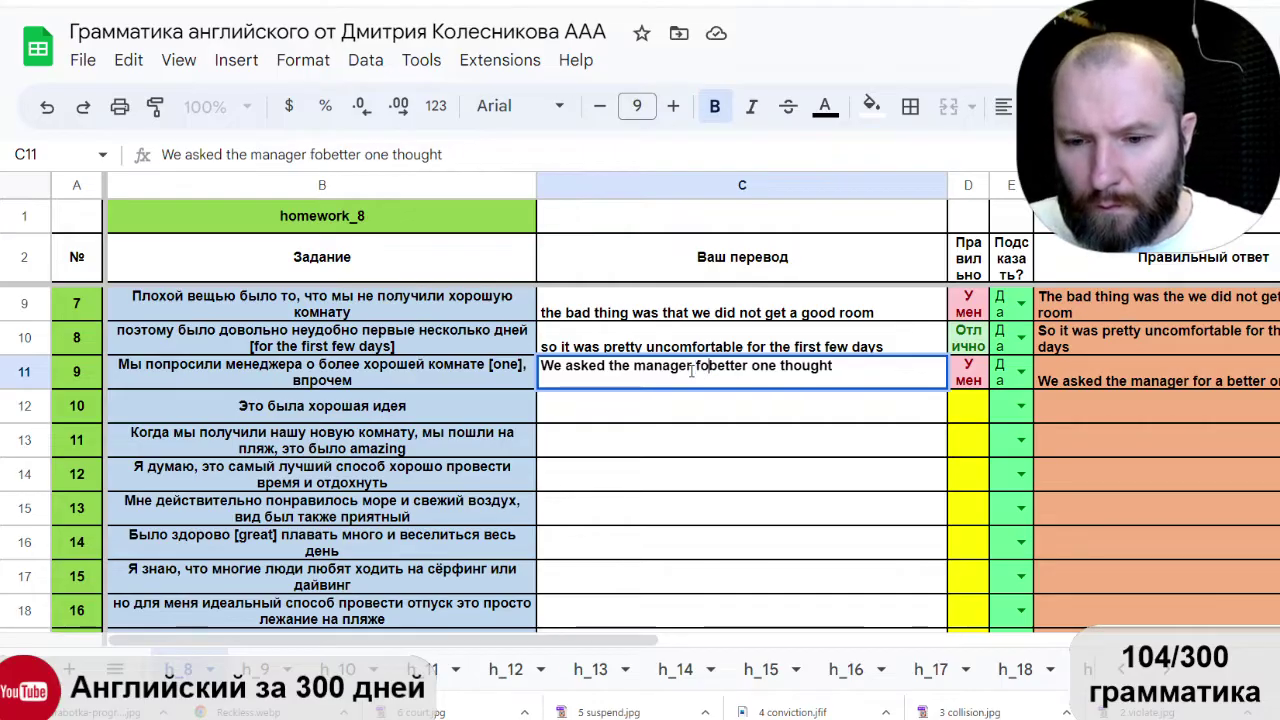
{"action": "key", "text": "Return"}
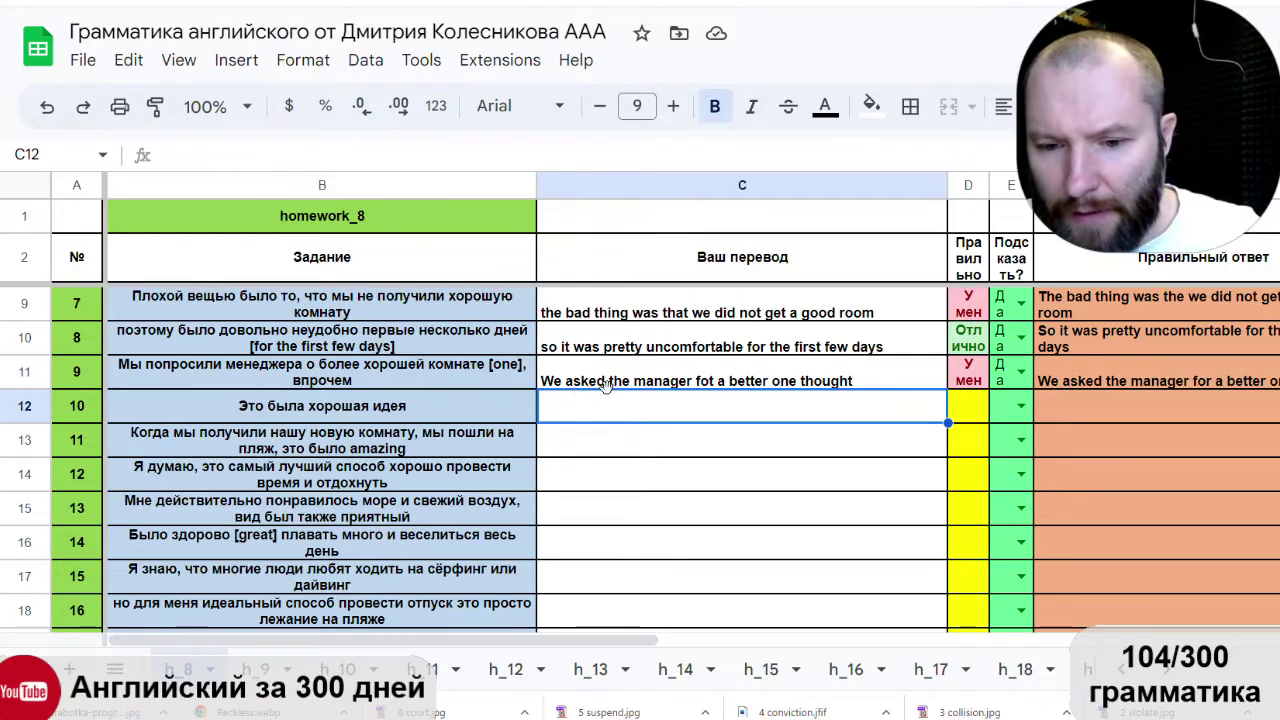
{"action": "left_click", "coordinate": [700, 381]}
{"action": "double_click", "coordinate": [713, 375]}
{"action": "key", "text": "BackSpace"}
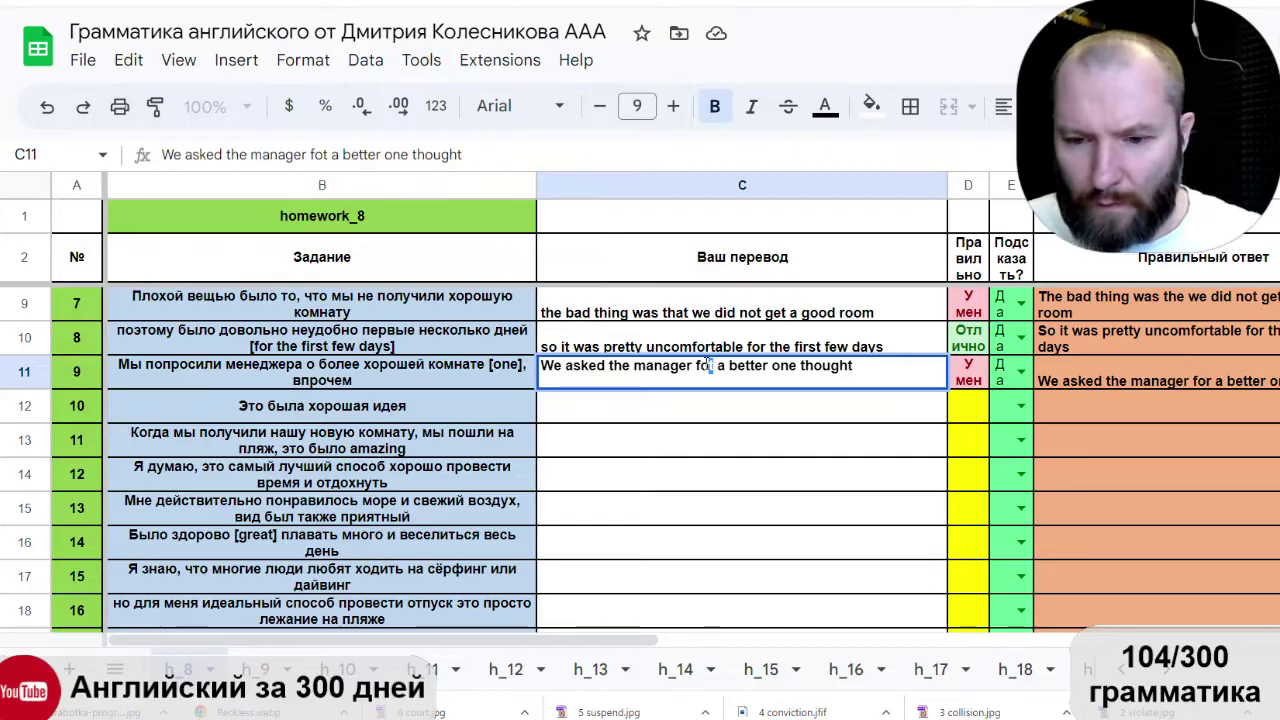
{"action": "type", "text": "r"}
{"action": "key", "text": "Return"}
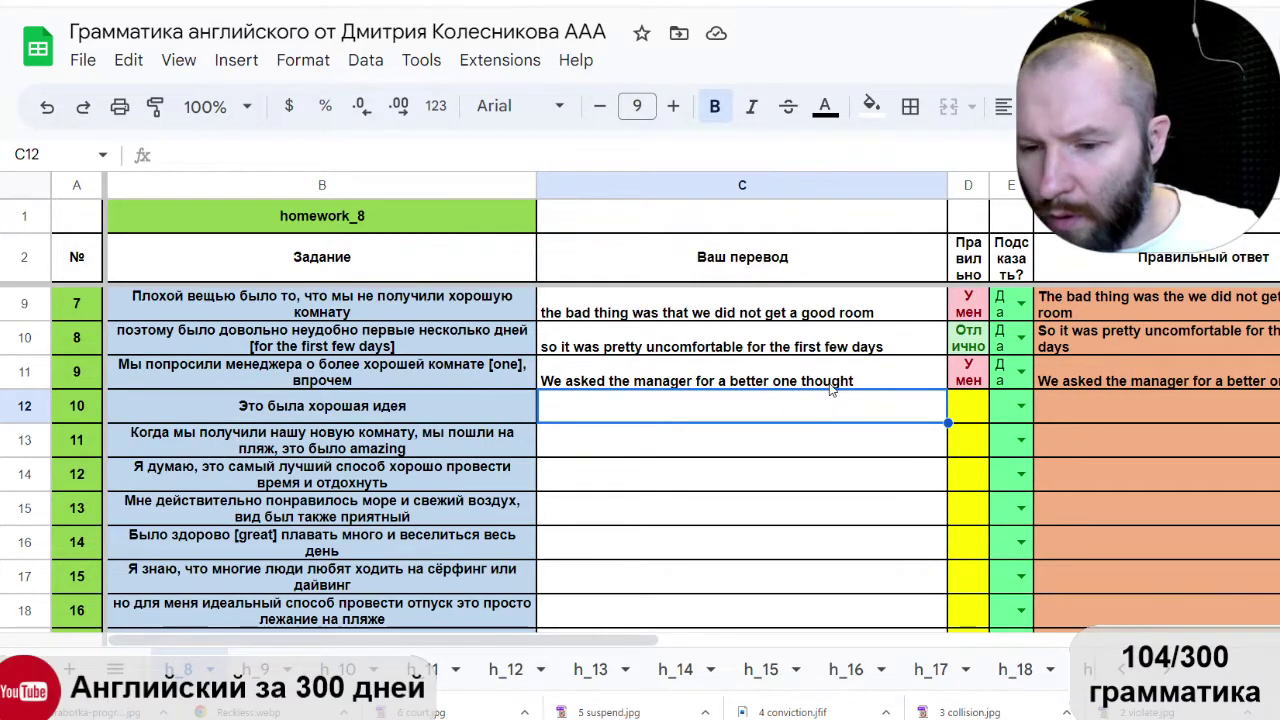
Correct the last word of the C11 translation to "though".
{"action": "key", "text": "Up"}
{"action": "key", "text": "Return"}
{"action": "key", "text": "BackSpace"}
{"action": "key", "text": "Return"}
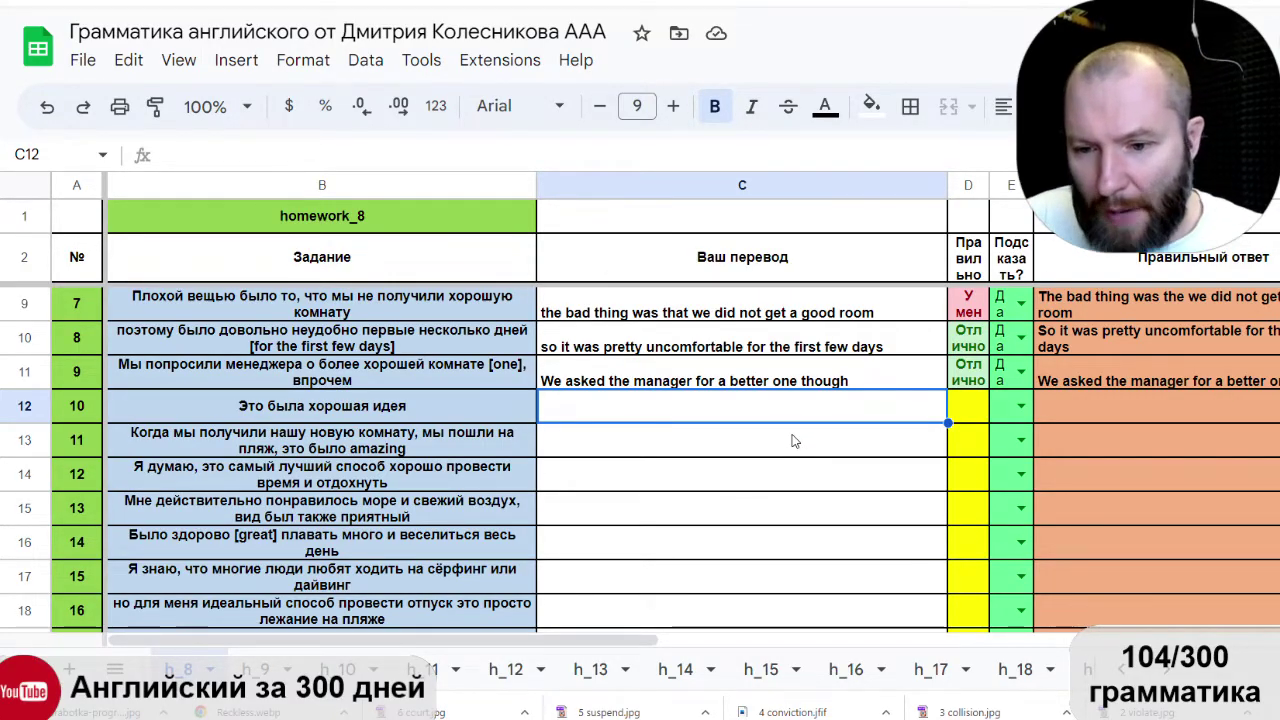
Translate sentence 10 in C12 as "that was a good idea".
{"action": "key", "text": "Return"}
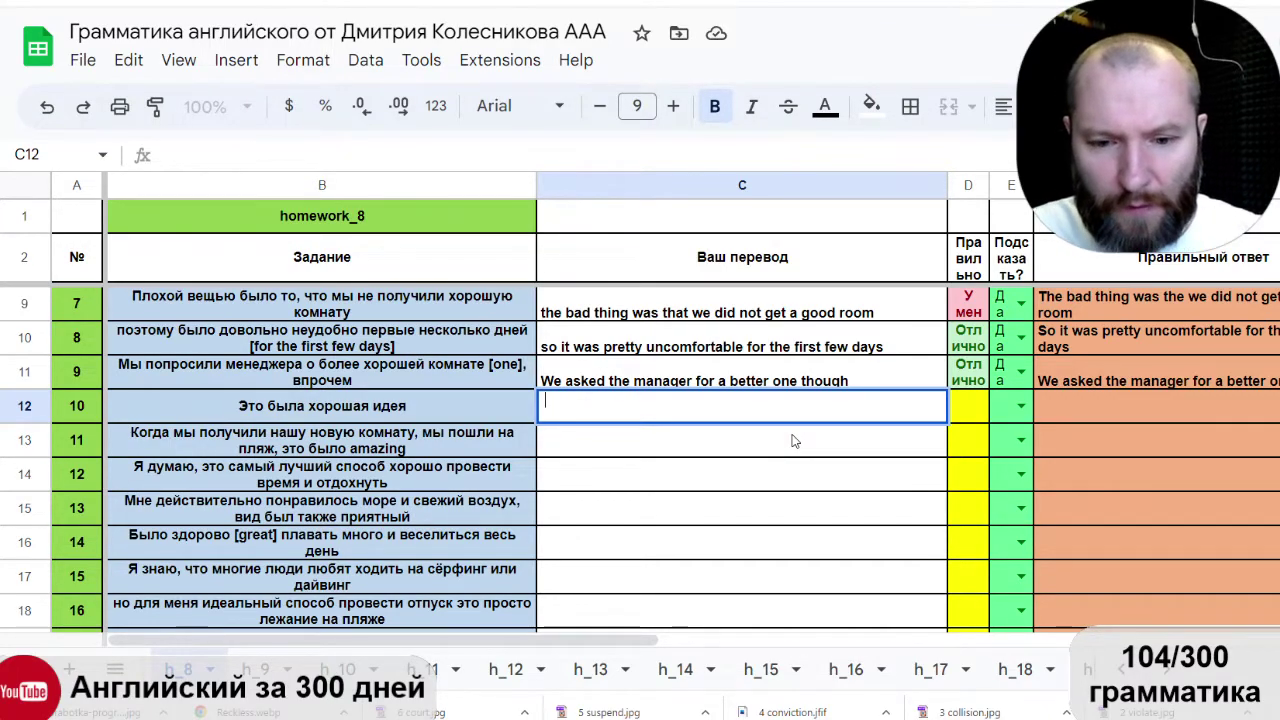
{"action": "type", "text": "ha"}
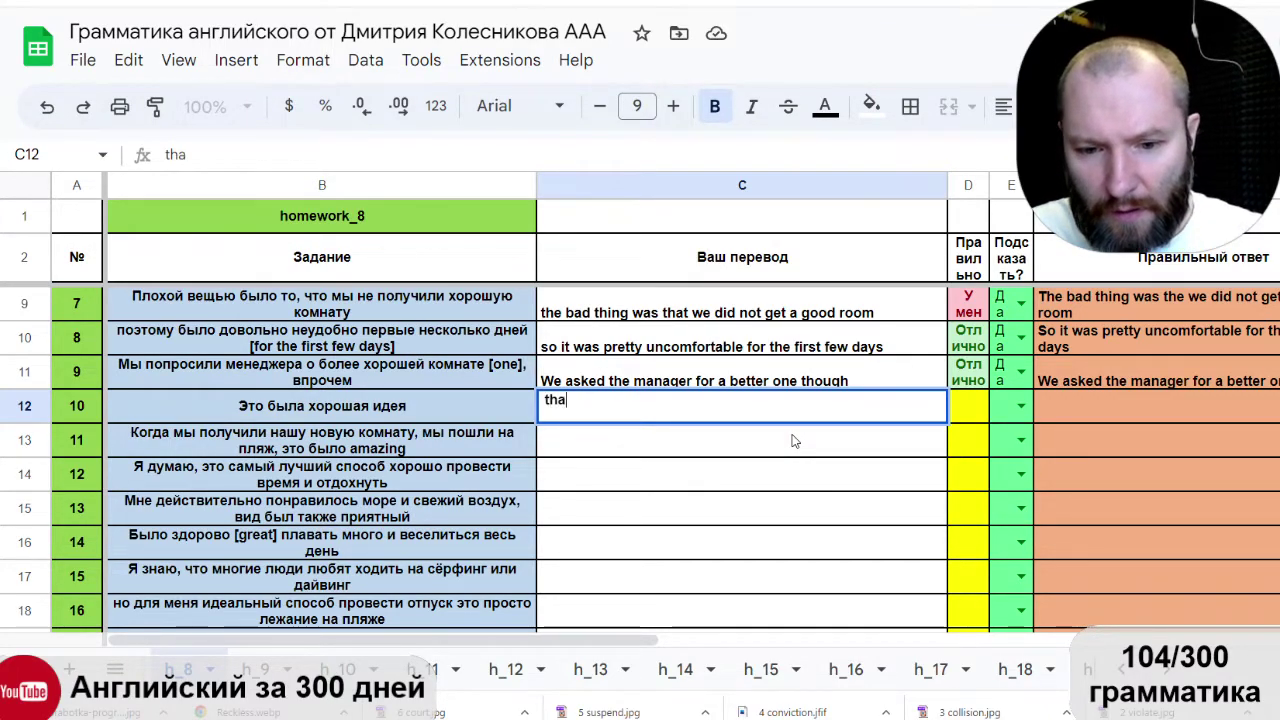
{"action": "type", "text": "t was "}
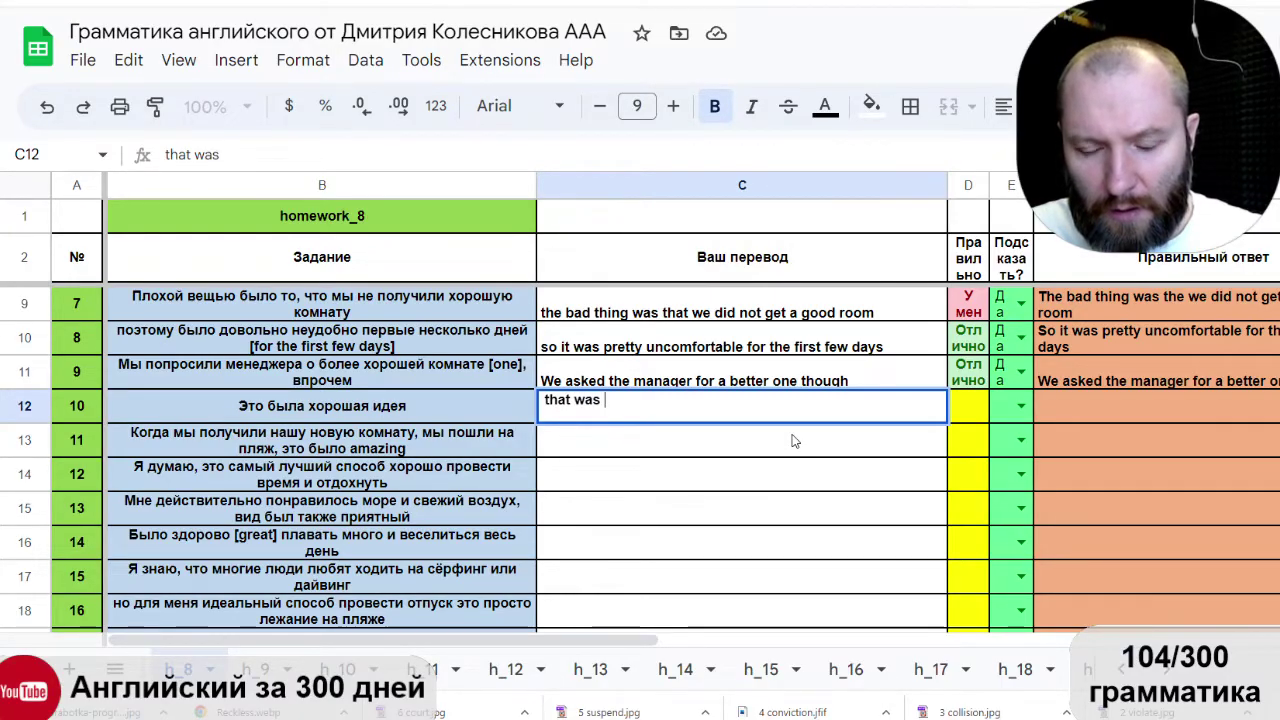
{"action": "type", "text": "a goo"}
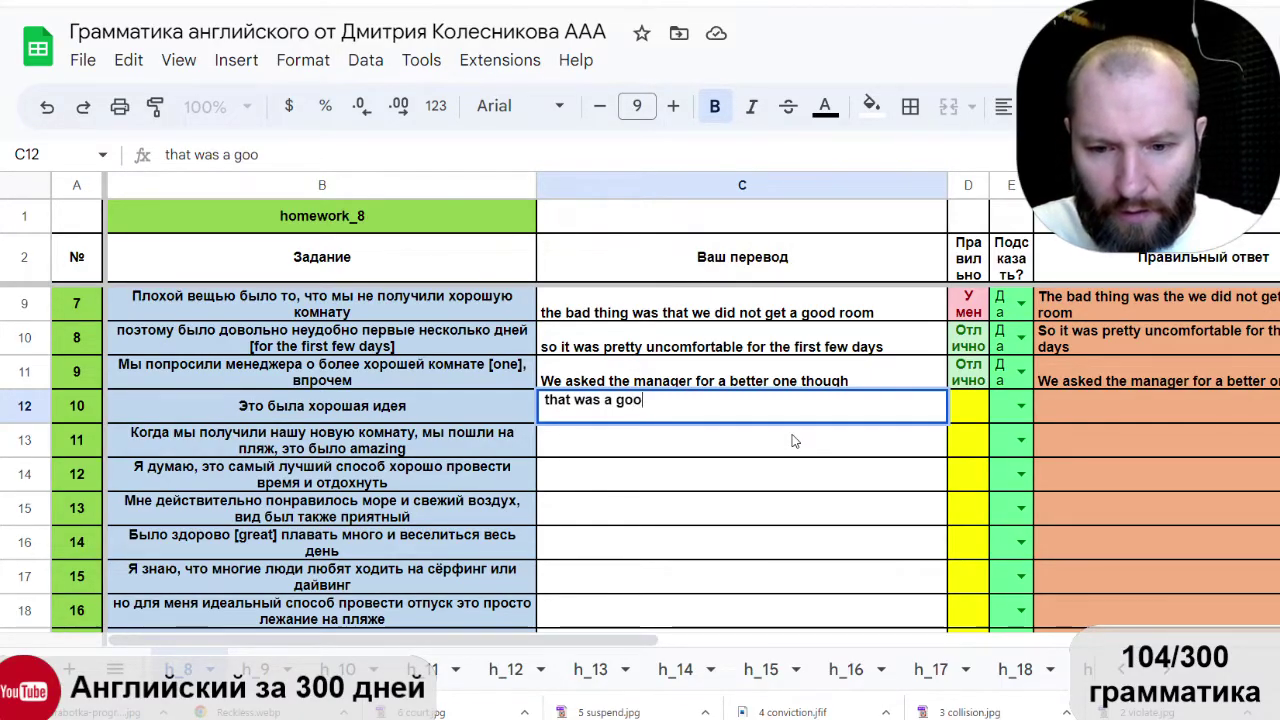
{"action": "type", "text": "d idea"}
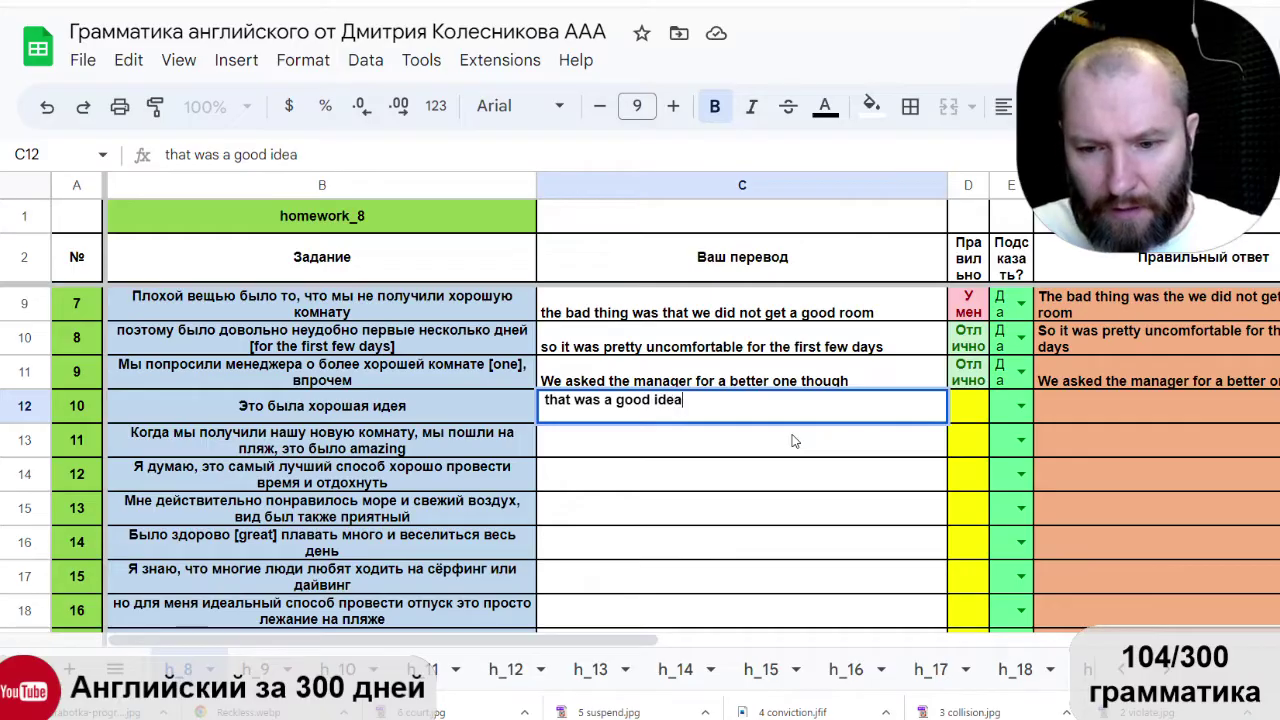
{"action": "key", "text": "Return"}
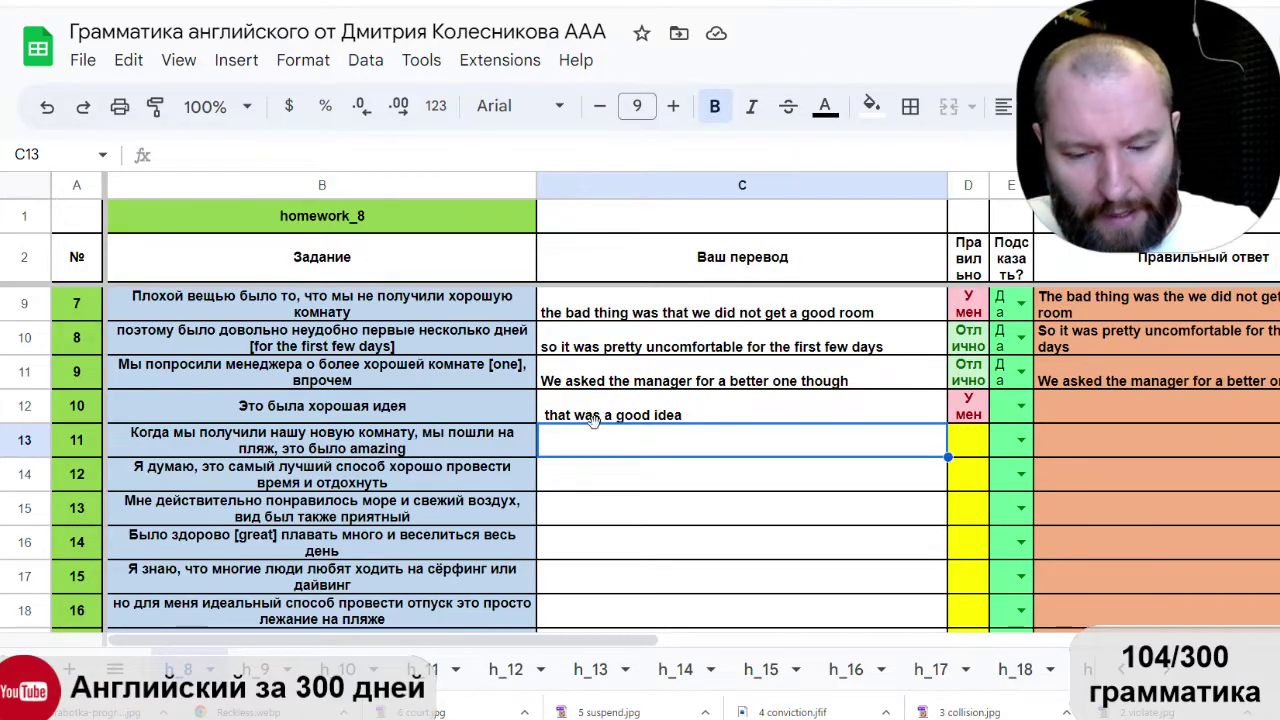
Reveal the correct answer for sentence 10 by setting E12 to "Да", and replace "that" with "it" at the start of C12.
{"action": "left_click", "coordinate": [1020, 408]}
{"action": "left_click", "coordinate": [1007, 442]}
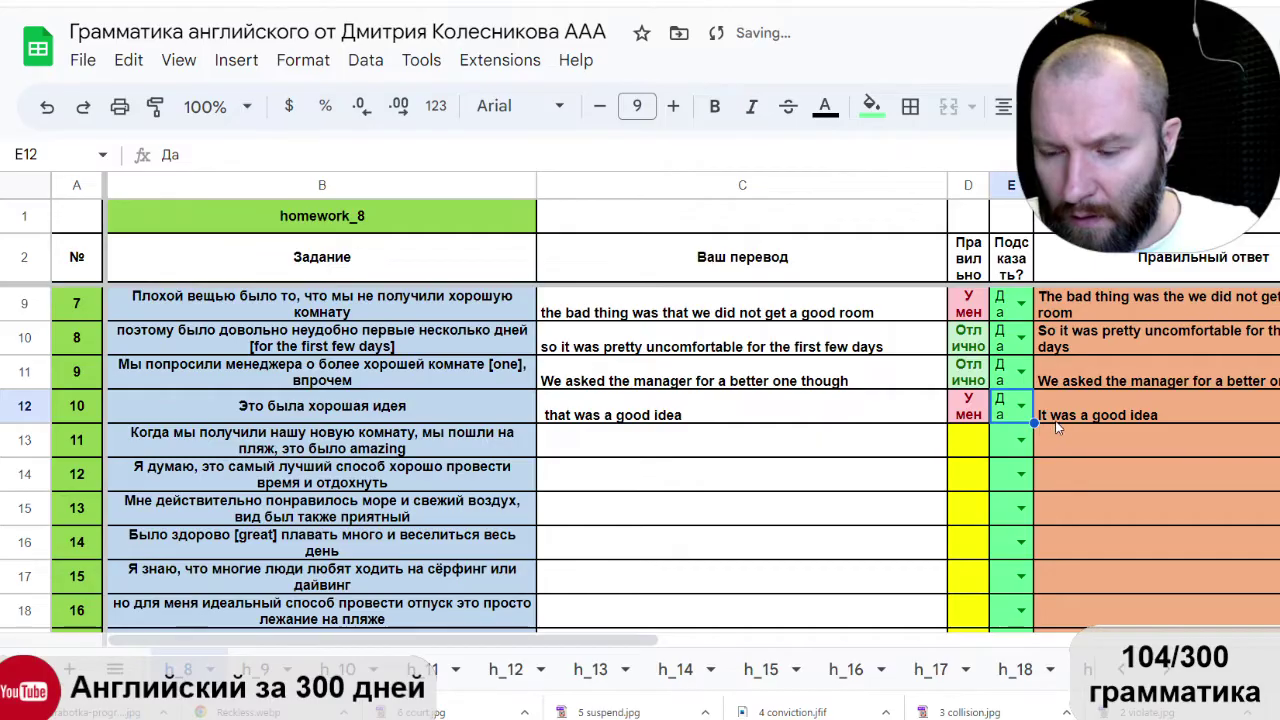
{"action": "left_click", "coordinate": [600, 420]}
{"action": "double_click", "coordinate": [600, 420]}
{"action": "key", "text": "BackSpace"}
{"action": "key", "text": "BackSpace"}
{"action": "key", "text": "BackSpace"}
{"action": "key", "text": "BackSpace"}
{"action": "key", "text": "BackSpace"}
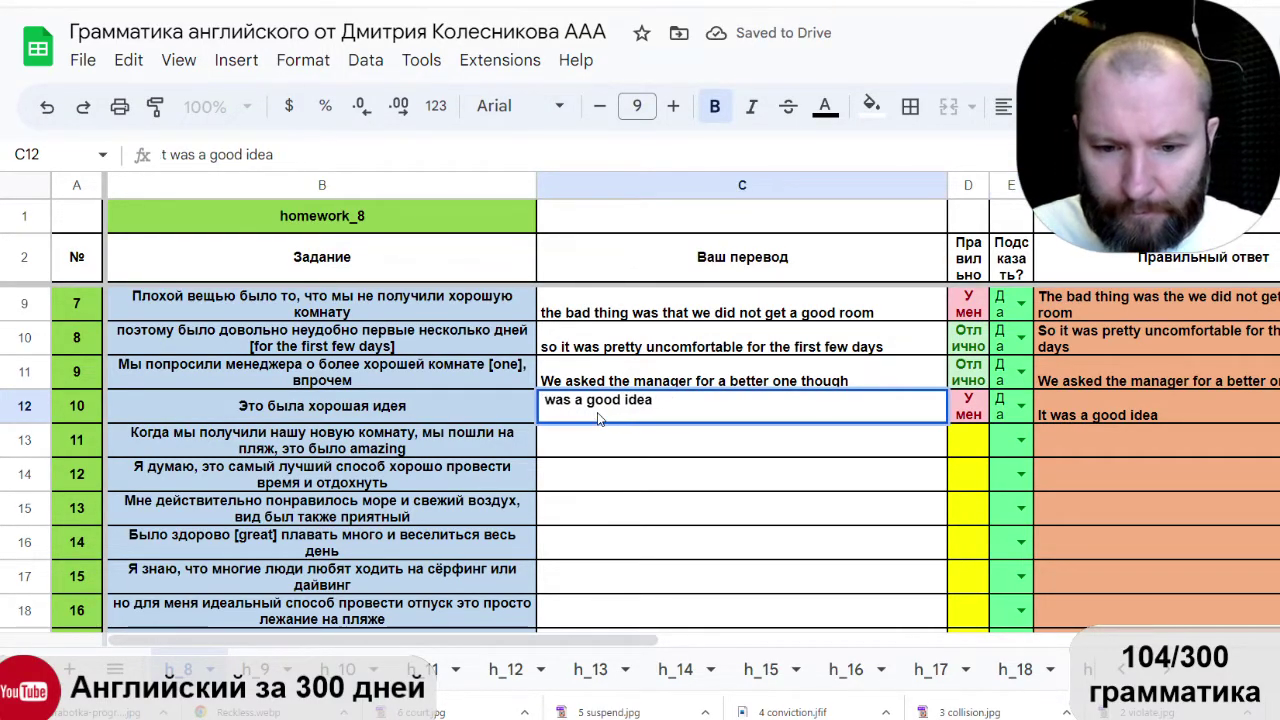
{"action": "type", "text": "it"}
{"action": "key", "text": "Return"}
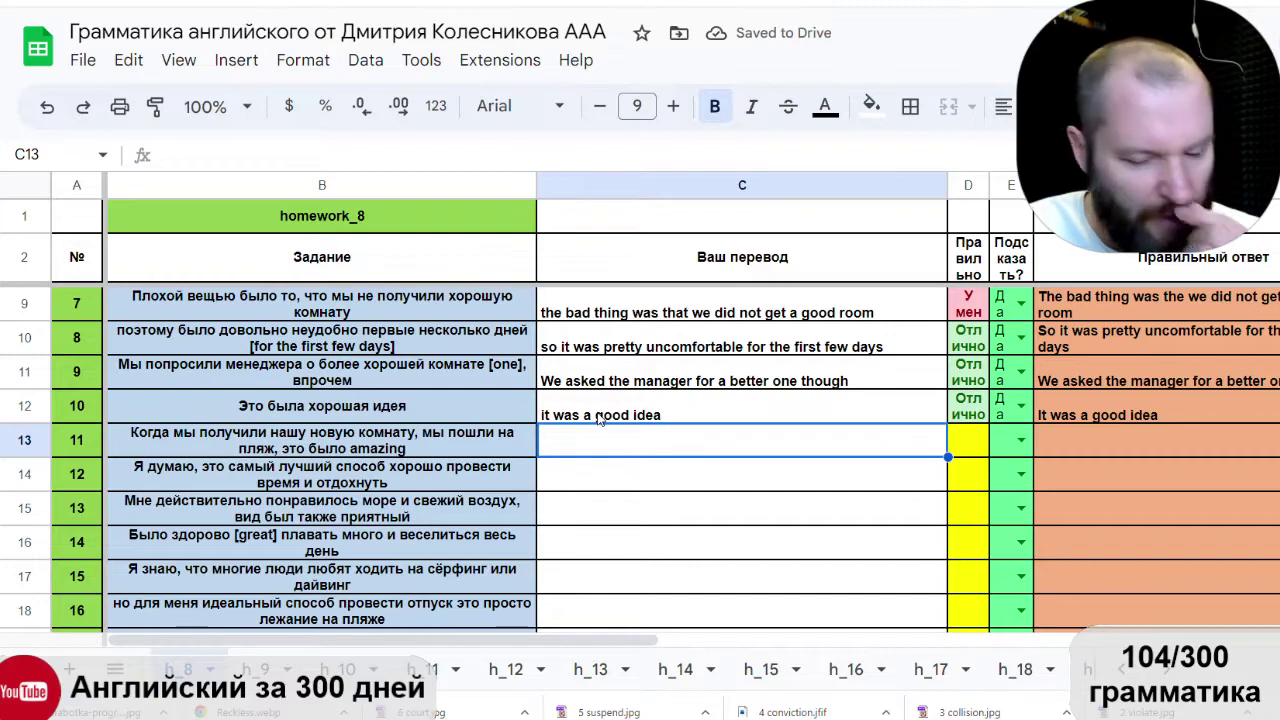
Highlight the sentence 10 translation in C12 with a pale yellow fill, and select C13 for sentence 11.
{"action": "left_click", "coordinate": [600, 418]}
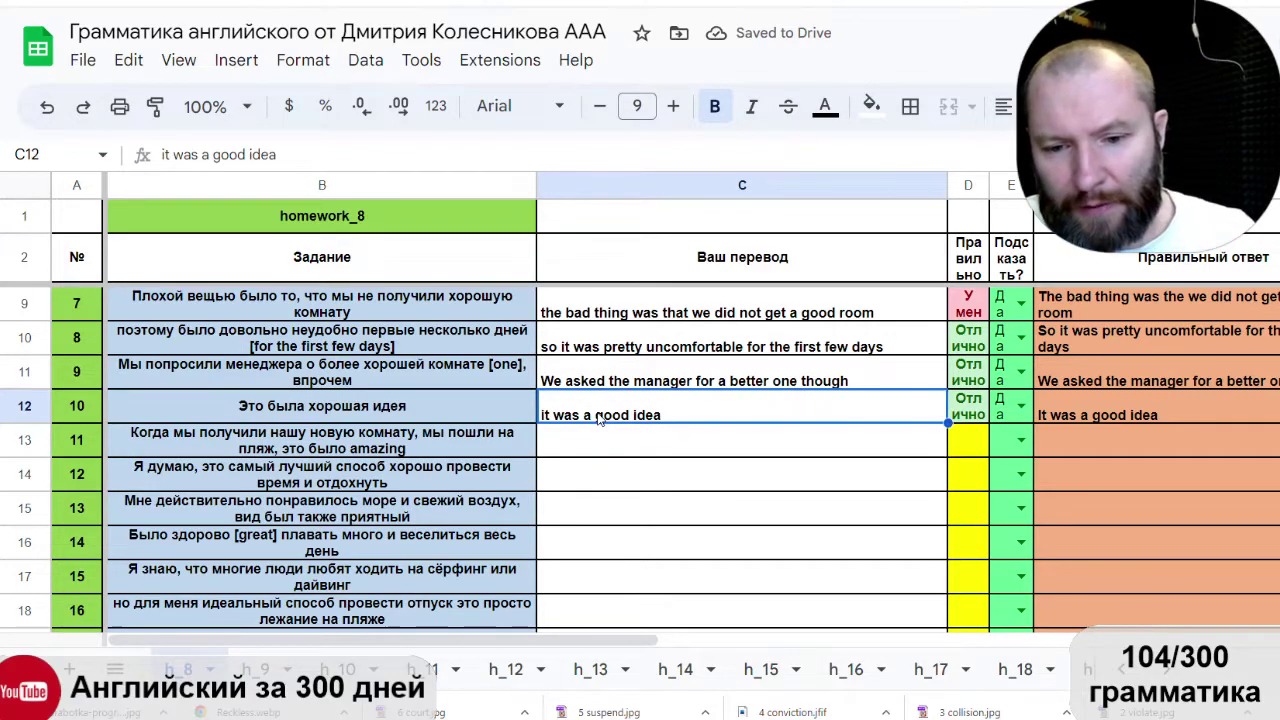
{"action": "left_click", "coordinate": [871, 106]}
{"action": "left_click", "coordinate": [964, 268]}
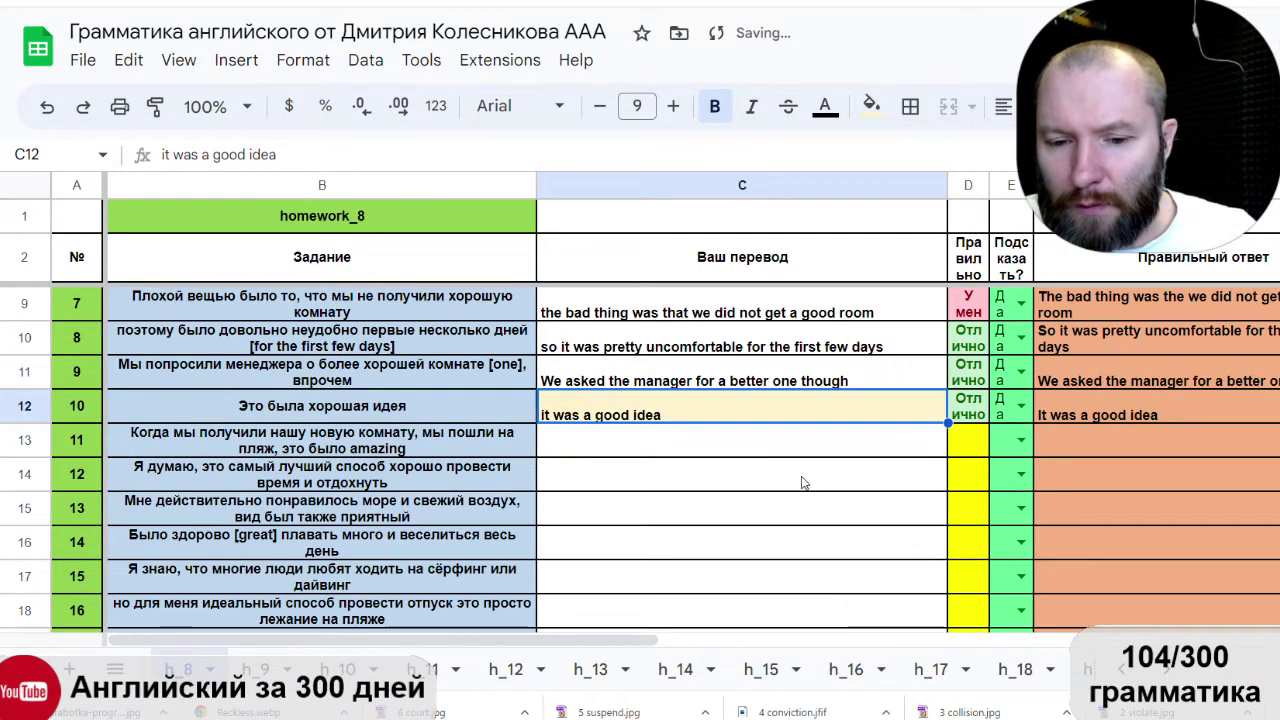
{"action": "left_click", "coordinate": [733, 440]}
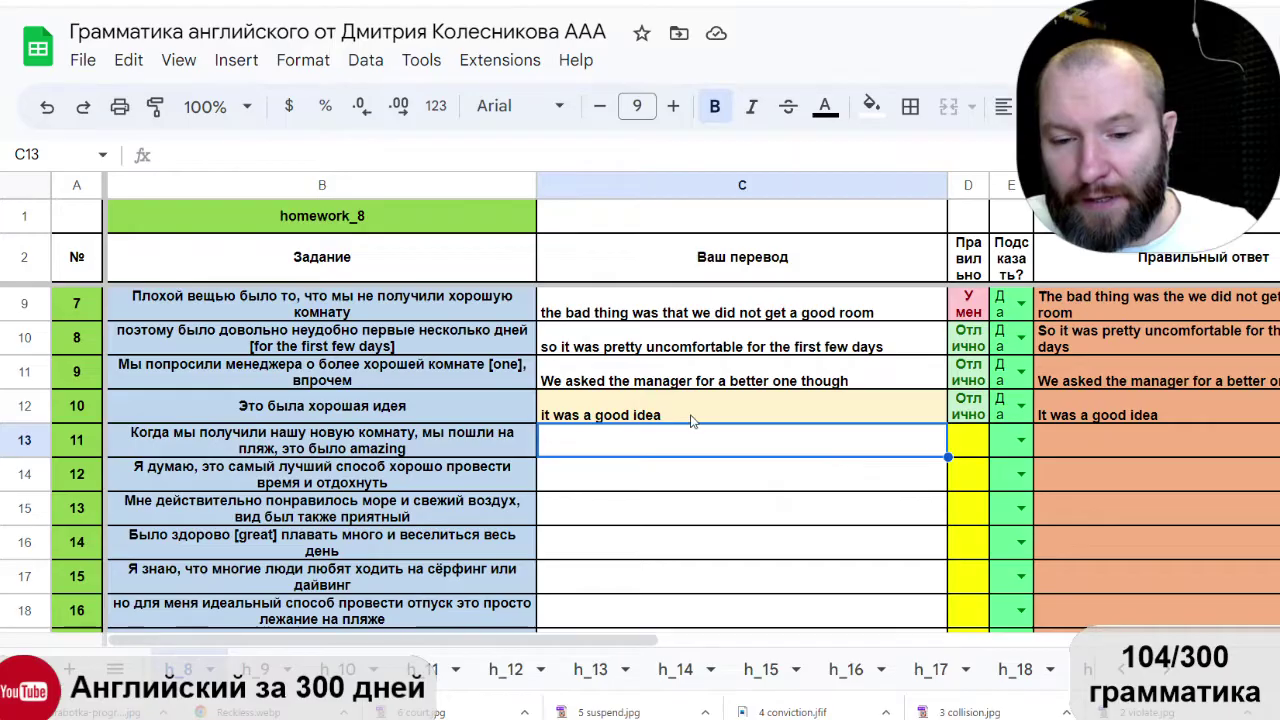
Translate sentence 11 in C13 as "when we got our first room we went to the beach it was amazing".
{"action": "scroll", "coordinate": [690, 421], "scroll_direction": "down", "scroll_amount": 1}
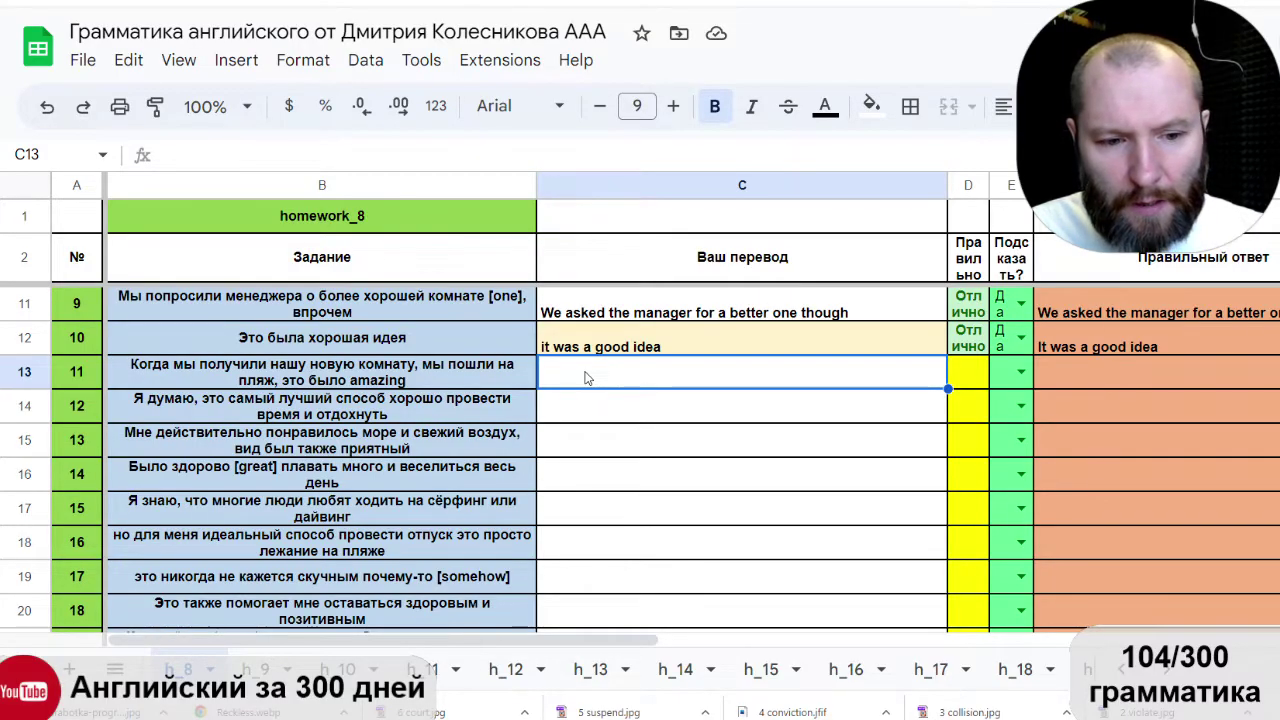
{"action": "type", "text": "W"}
{"action": "key", "text": "BackSpace"}
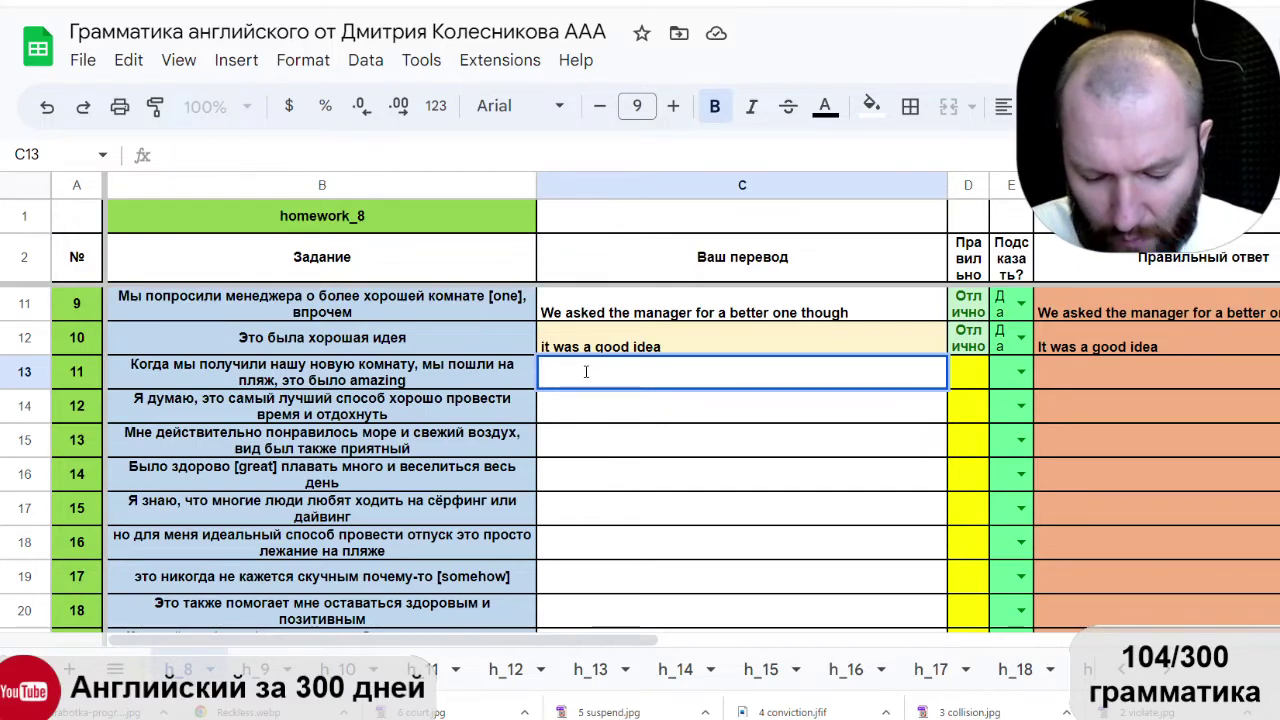
{"action": "type", "text": "wh"}
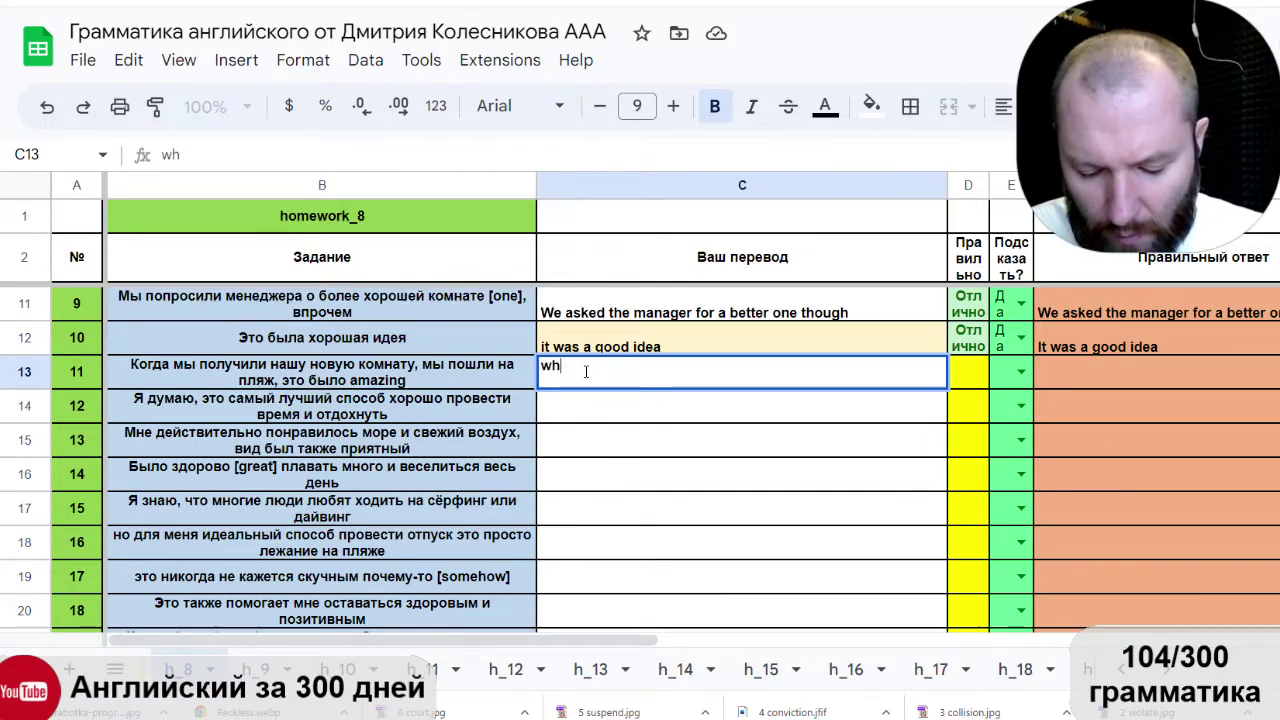
{"action": "type", "text": "en"}
{"action": "key", "text": "BackSpace"}
{"action": "key", "text": "BackSpace"}
{"action": "key", "text": "BackSpace"}
{"action": "key", "text": "BackSpace"}
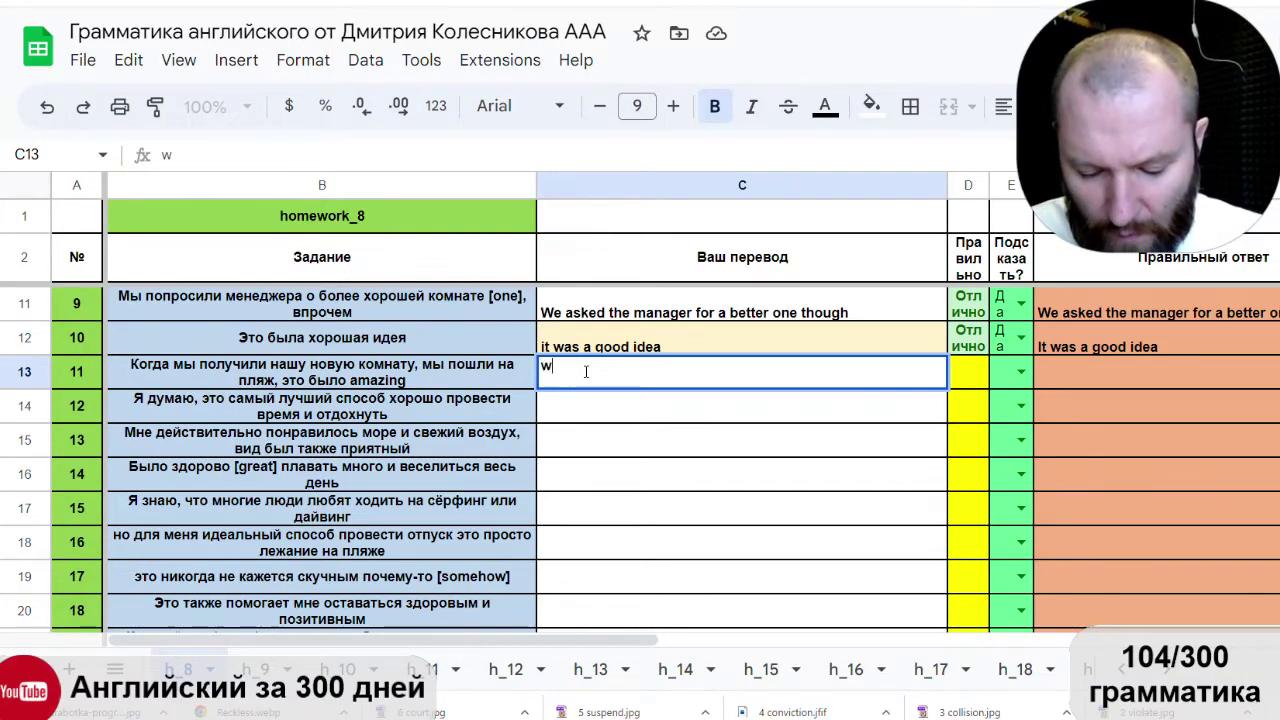
{"action": "type", "text": "wha"}
{"action": "key", "text": "BackSpace"}
{"action": "type", "text": "en "}
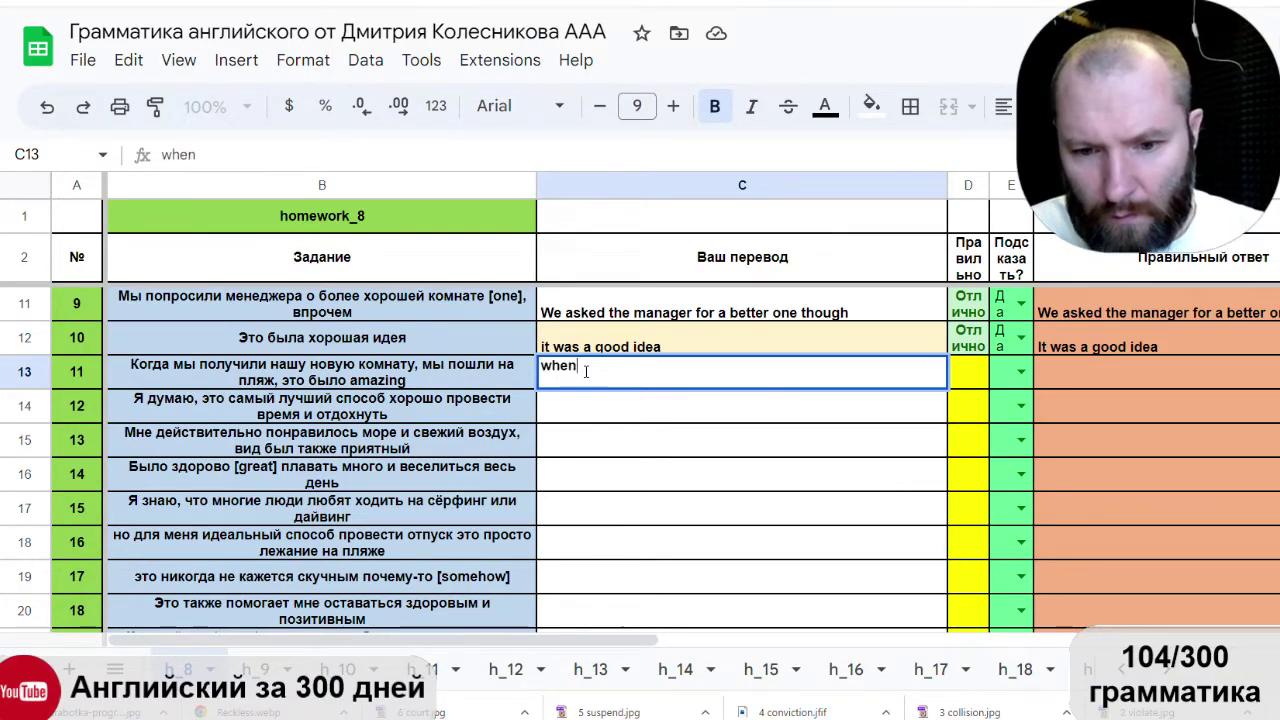
{"action": "type", "text": "we got assu"}
{"action": "key", "text": "BackSpace"}
{"action": "key", "text": "BackSpace"}
{"action": "key", "text": "BackSpace"}
{"action": "type", "text": "ot"}
{"action": "key", "text": "BackSpace"}
{"action": "type", "text": "r"}
{"action": "key", "text": "BackSpace"}
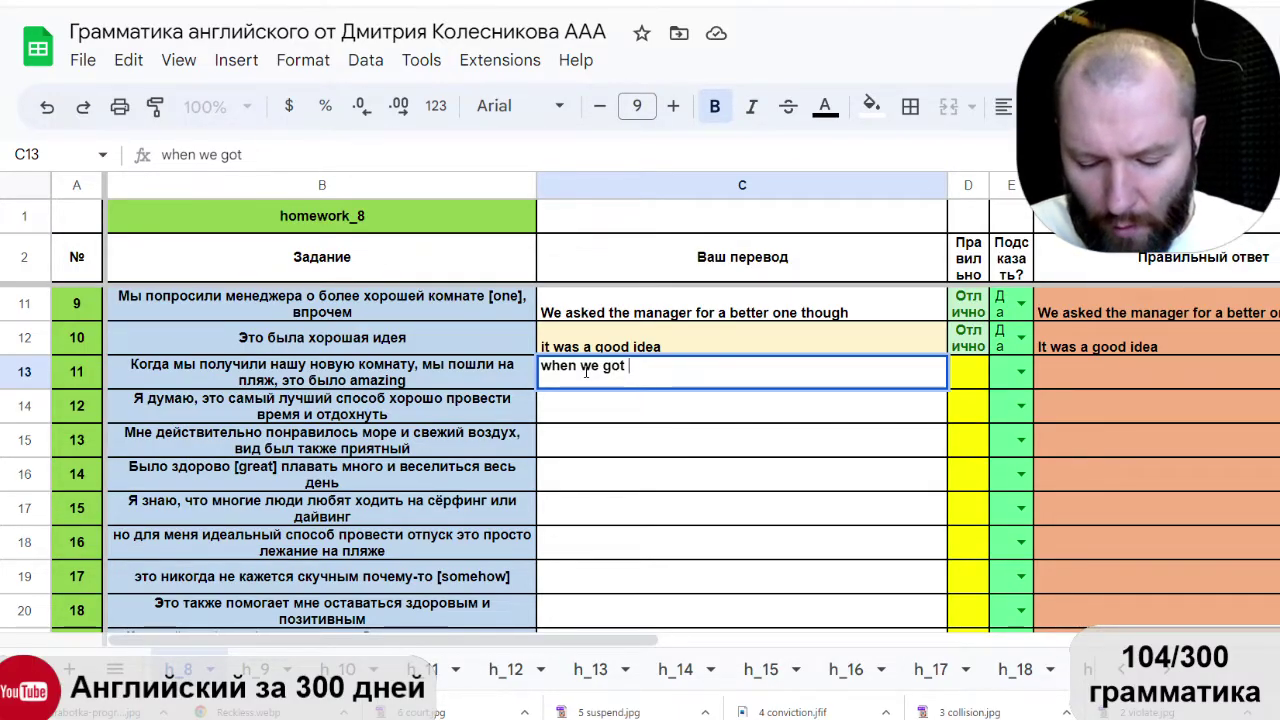
{"action": "type", "text": "ur "}
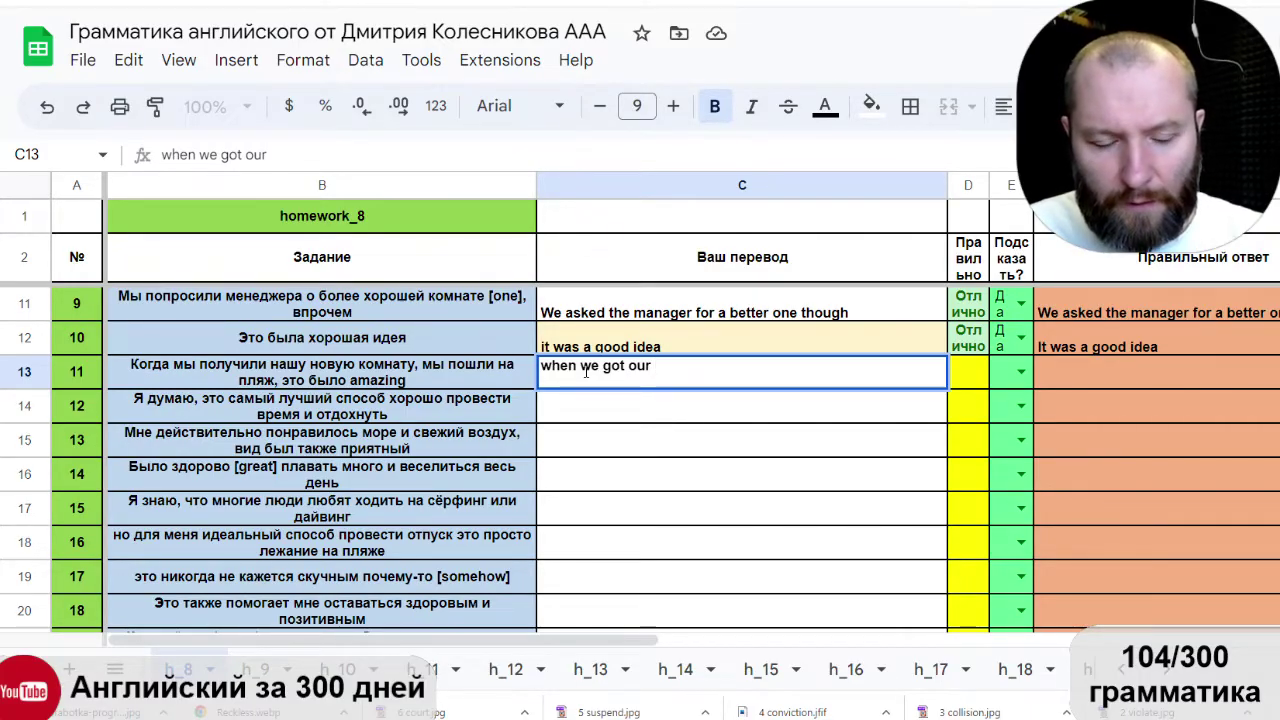
{"action": "type", "text": "first "}
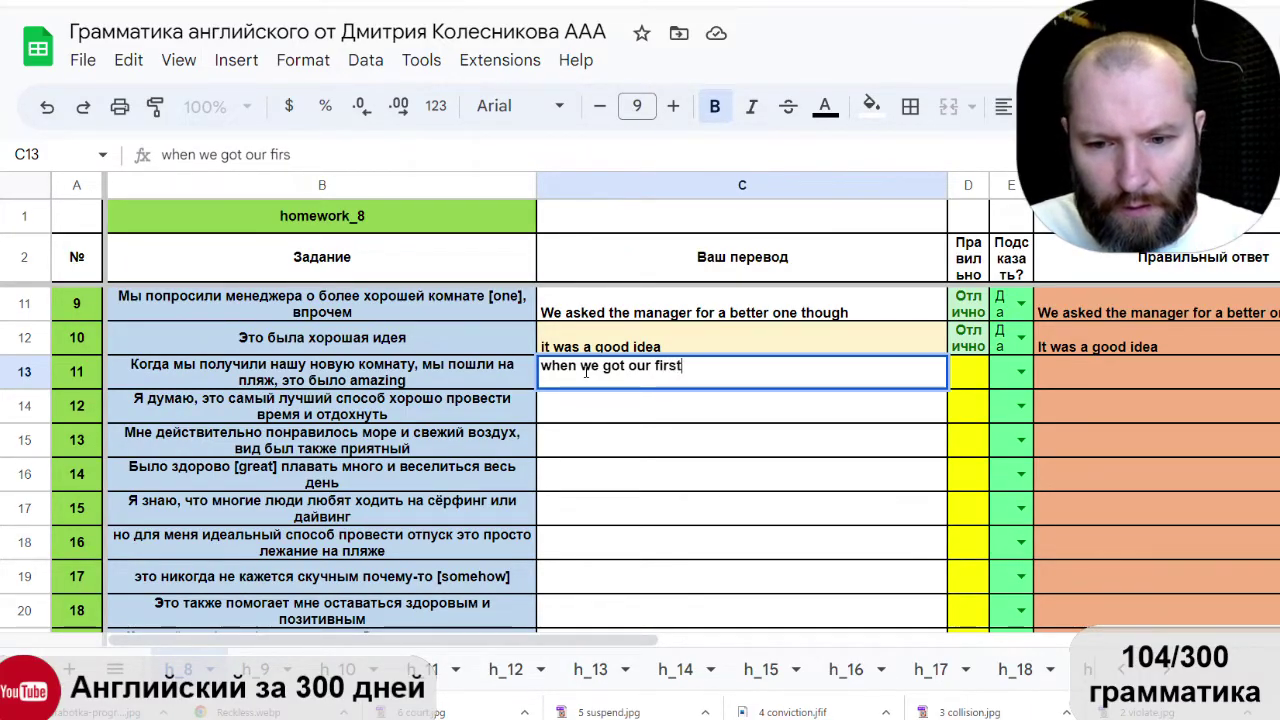
{"action": "type", "text": "too"}
{"action": "key", "text": "BackSpace"}
{"action": "key", "text": "BackSpace"}
{"action": "key", "text": "BackSpace"}
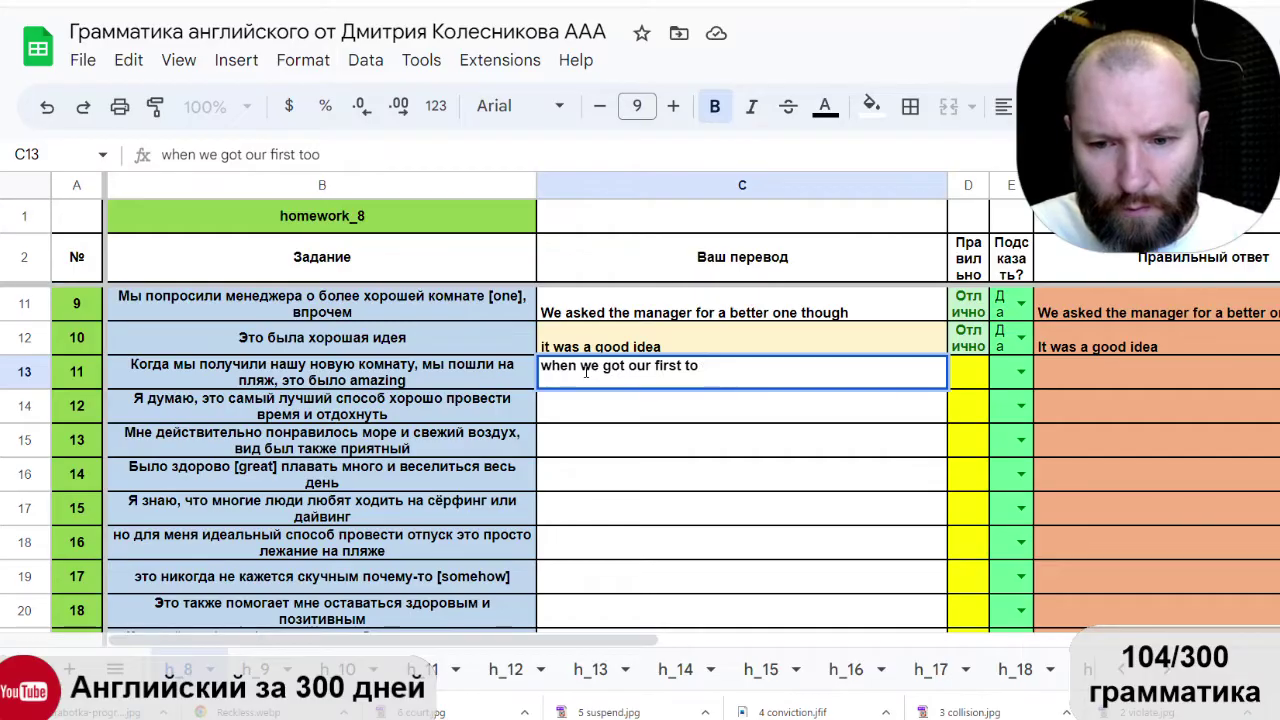
{"action": "type", "text": "eo"}
{"action": "key", "text": "BackSpace"}
{"action": "key", "text": "BackSpace"}
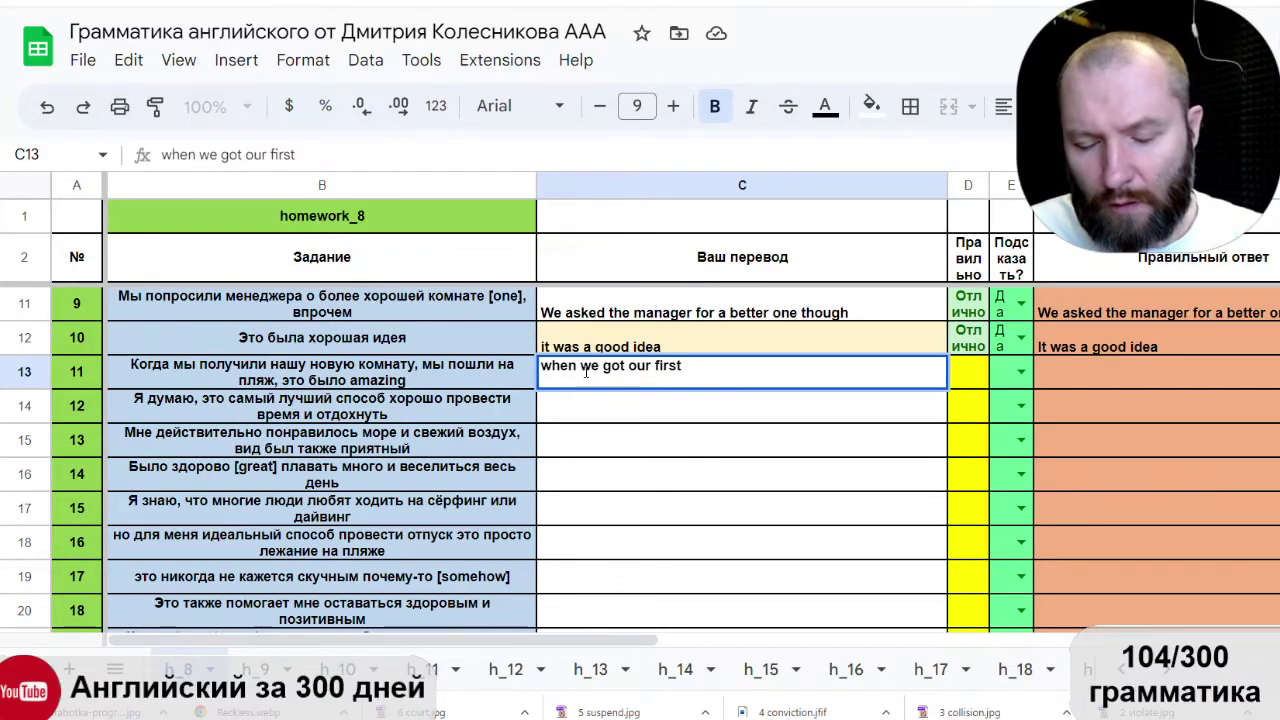
{"action": "type", "text": "room"}
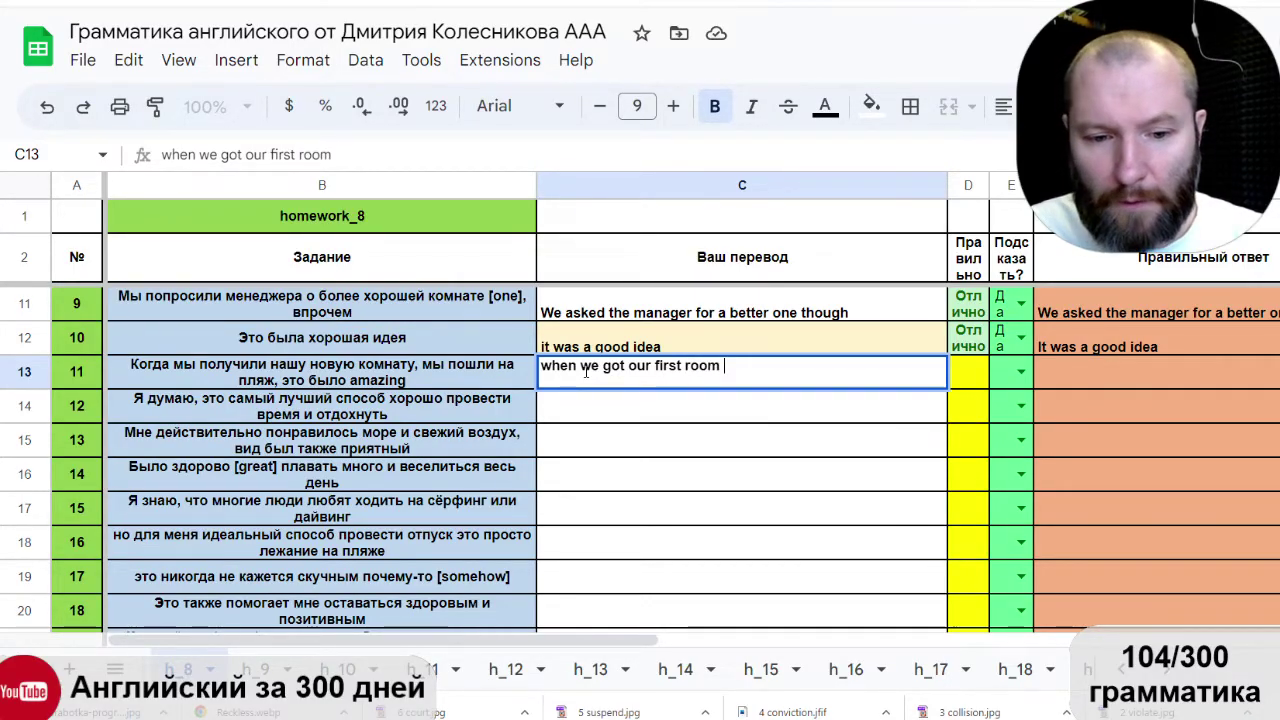
{"action": "type", "text": " we"}
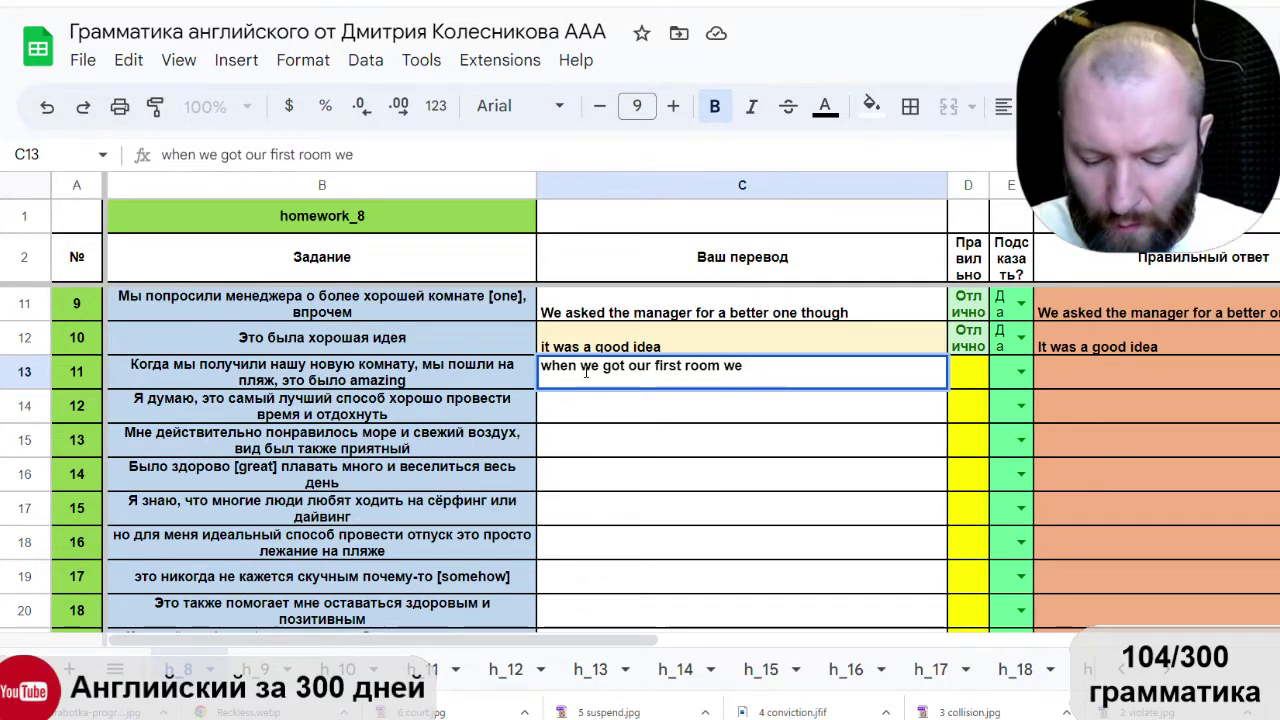
{"action": "type", "text": "went "}
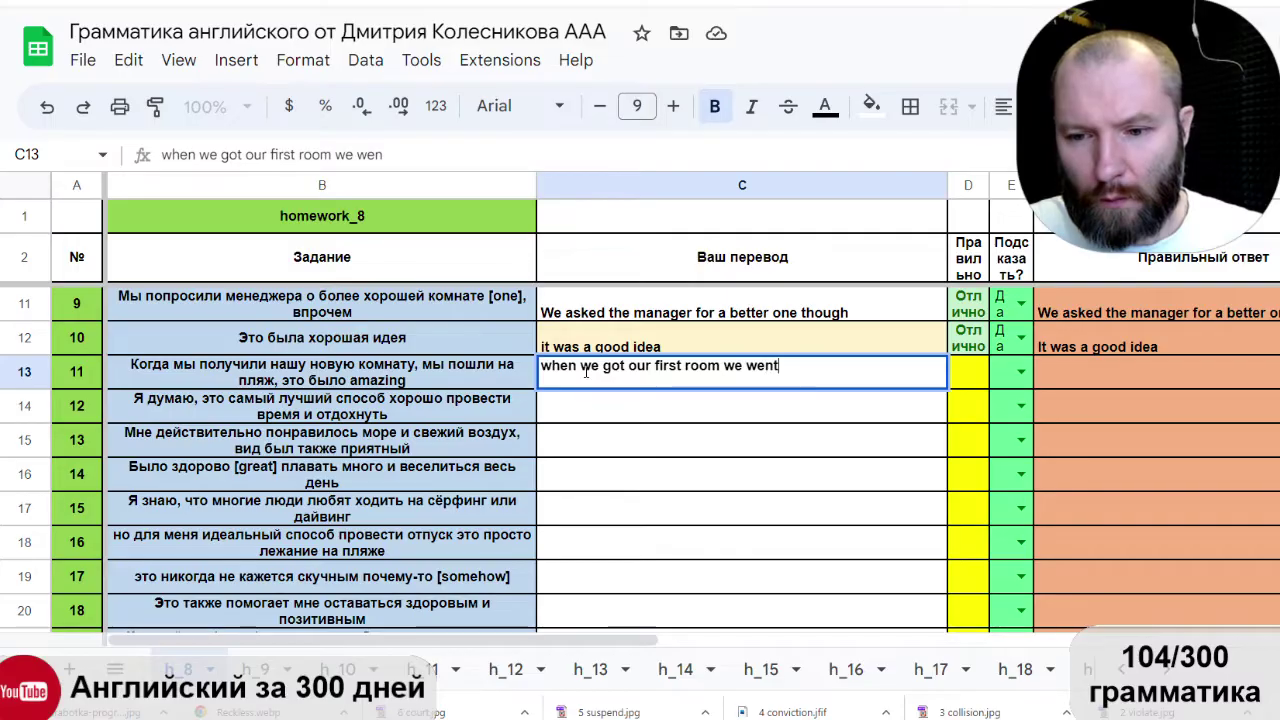
{"action": "type", "text": "to eht"}
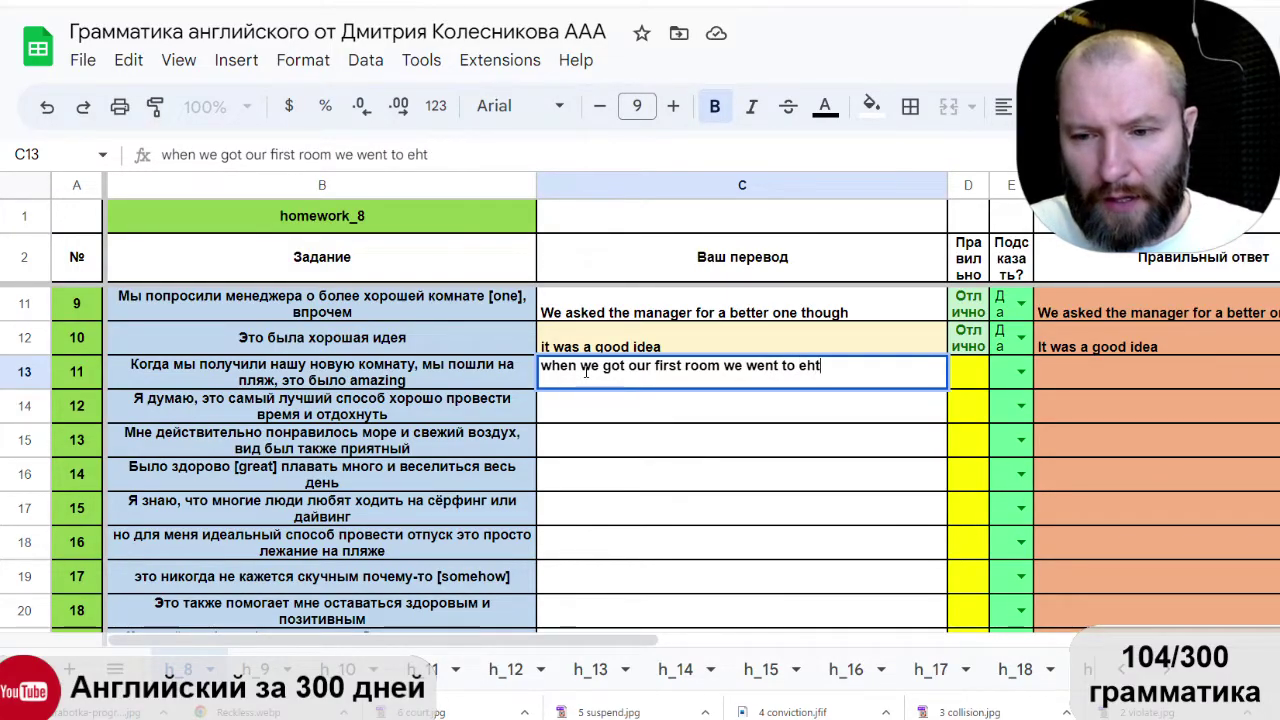
{"action": "key", "text": "BackSpace"}
{"action": "key", "text": "BackSpace"}
{"action": "key", "text": "BackSpace"}
{"action": "type", "text": "the "}
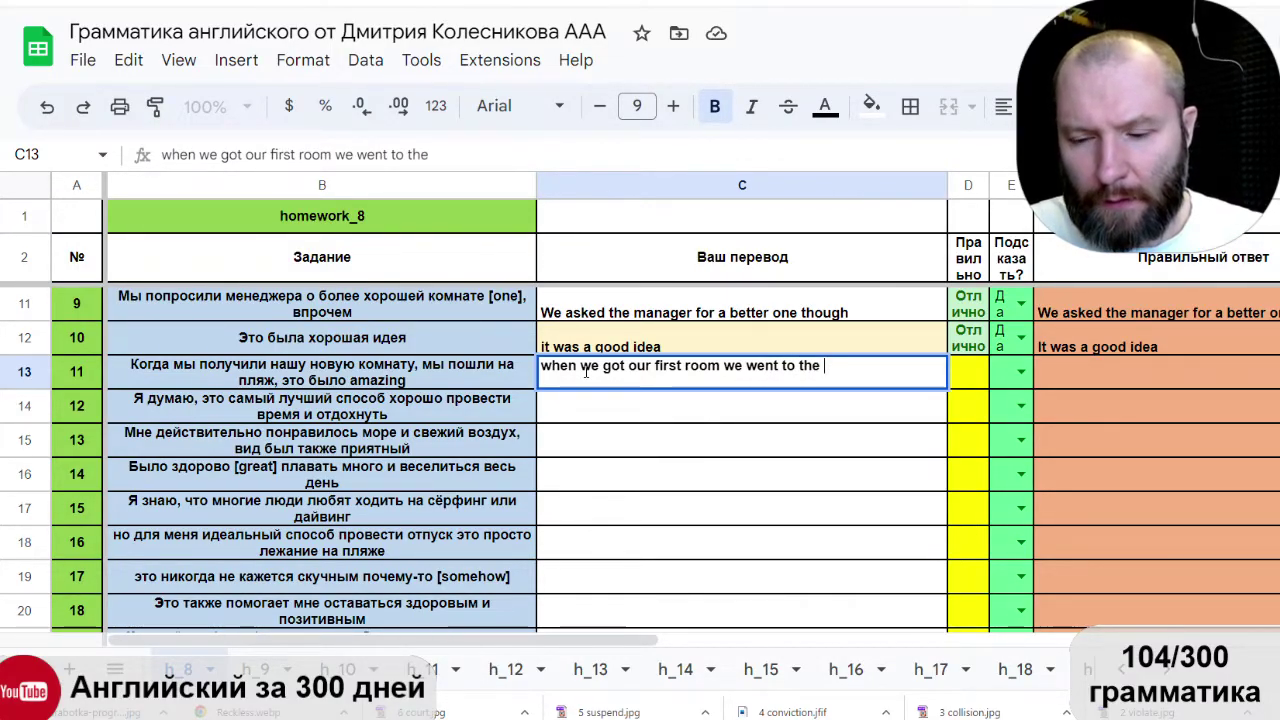
{"action": "type", "text": "beach"}
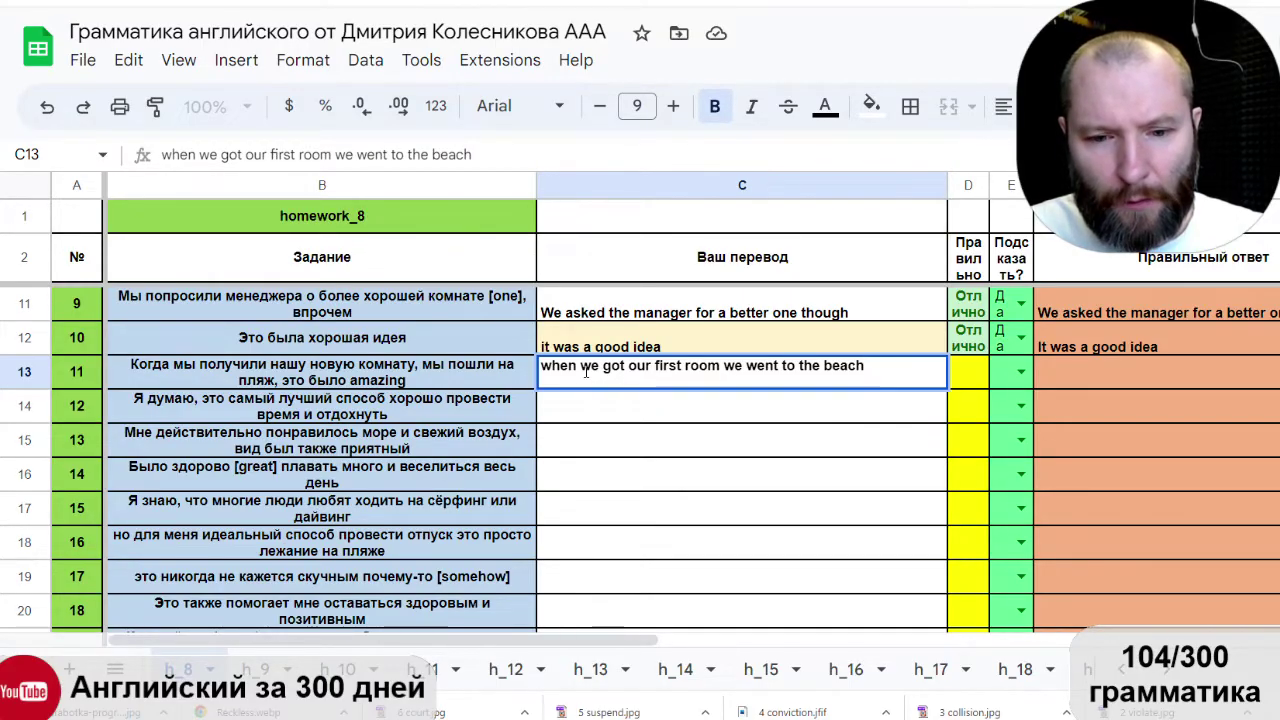
{"action": "type", "text": "it was amazing"}
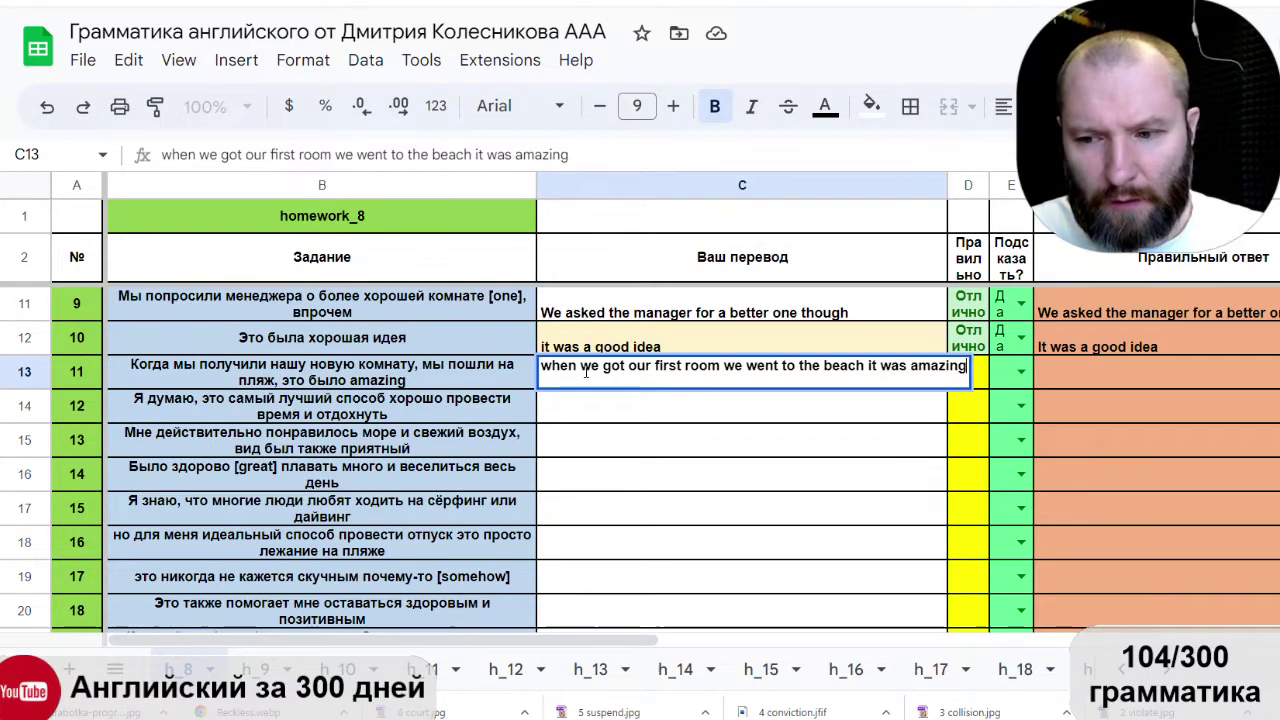
{"action": "key", "text": "Return"}
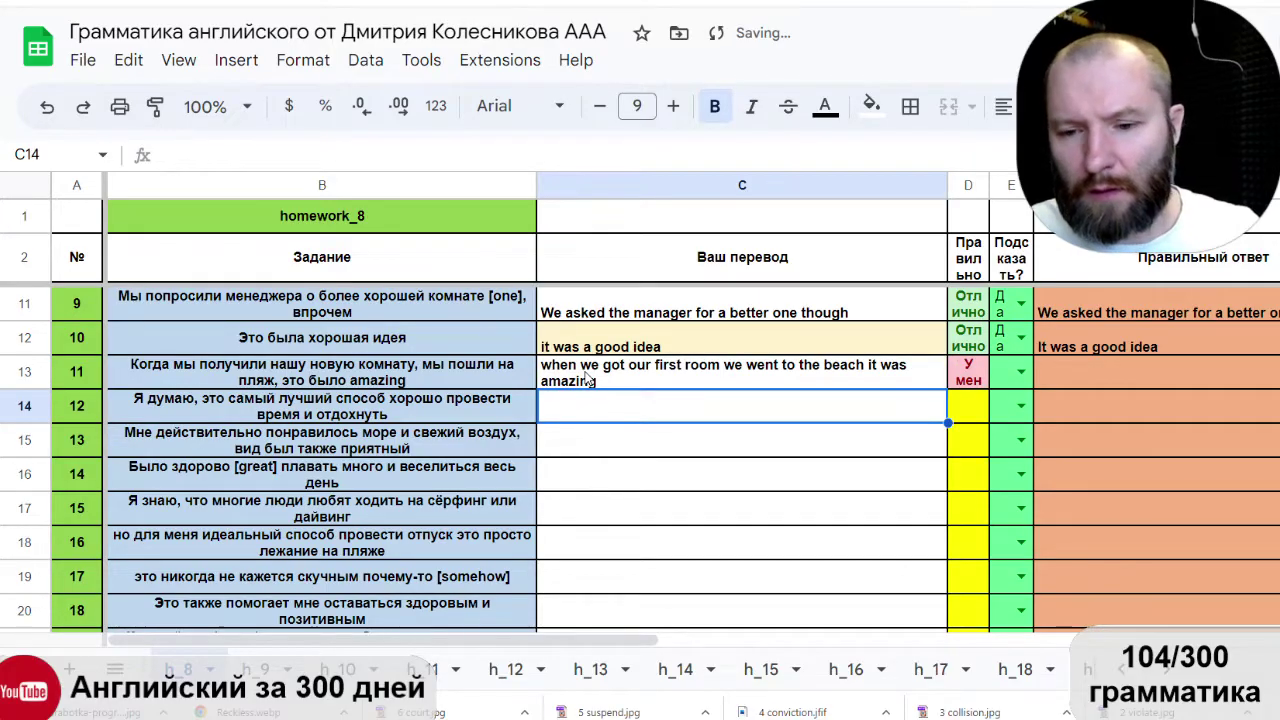
Reveal the correct answer for sentence 11 by setting E13 to "Да".
{"action": "left_click", "coordinate": [1021, 372]}
{"action": "left_click", "coordinate": [1023, 407]}
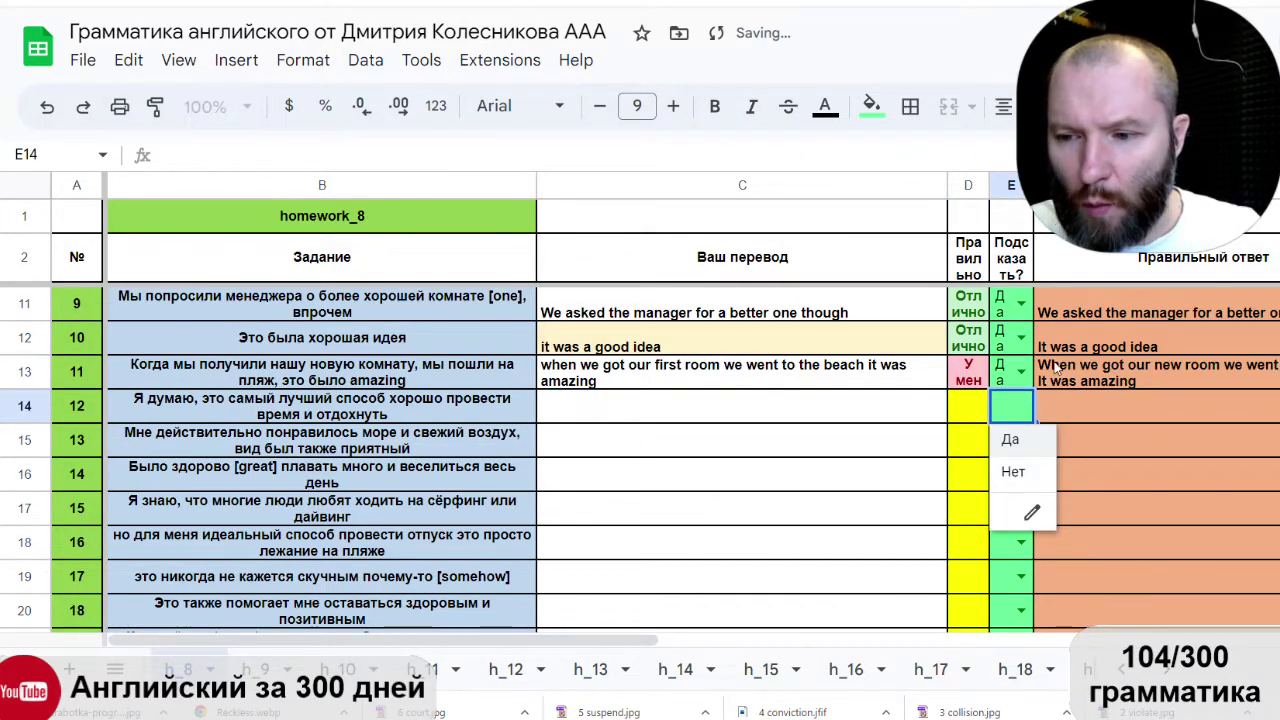
{"action": "key", "text": "Right"}
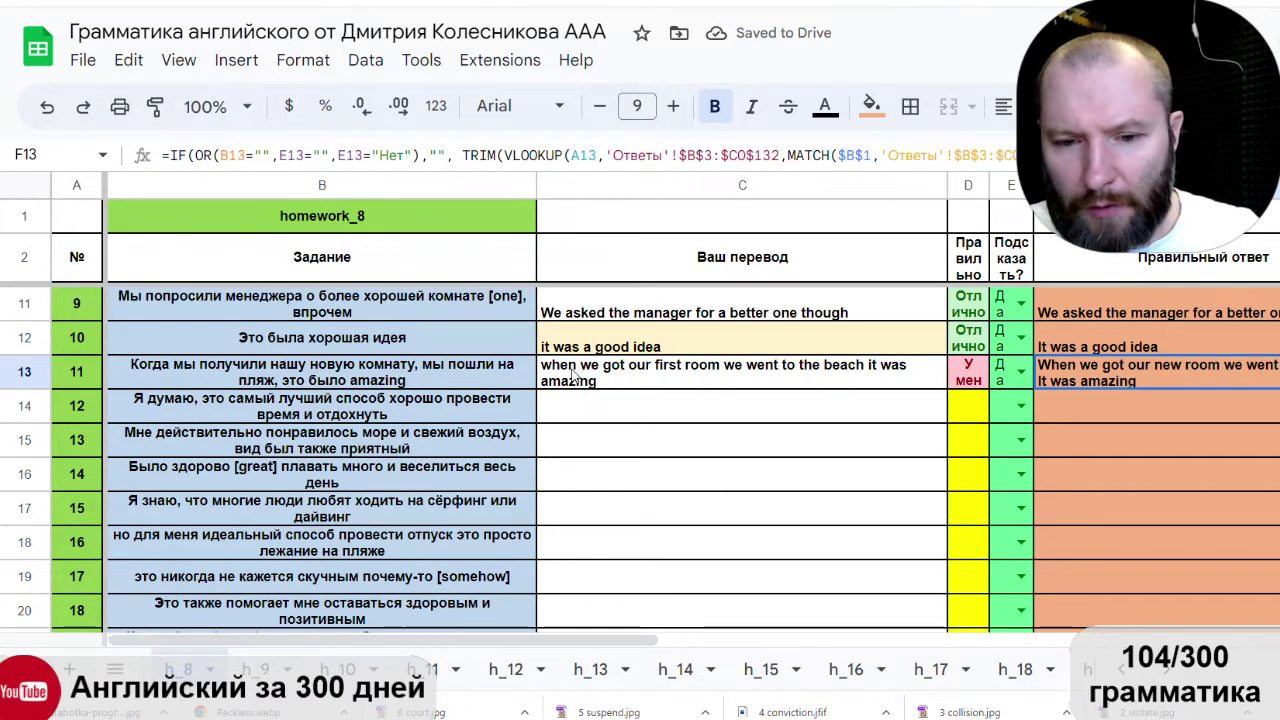
Replace "first" with "new" in the C13 translation and remove the extra space before "room".
{"action": "double_click", "coordinate": [645, 373]}
{"action": "double_click", "coordinate": [667, 365]}
{"action": "type", "text": "new"}
{"action": "key", "text": "Return"}
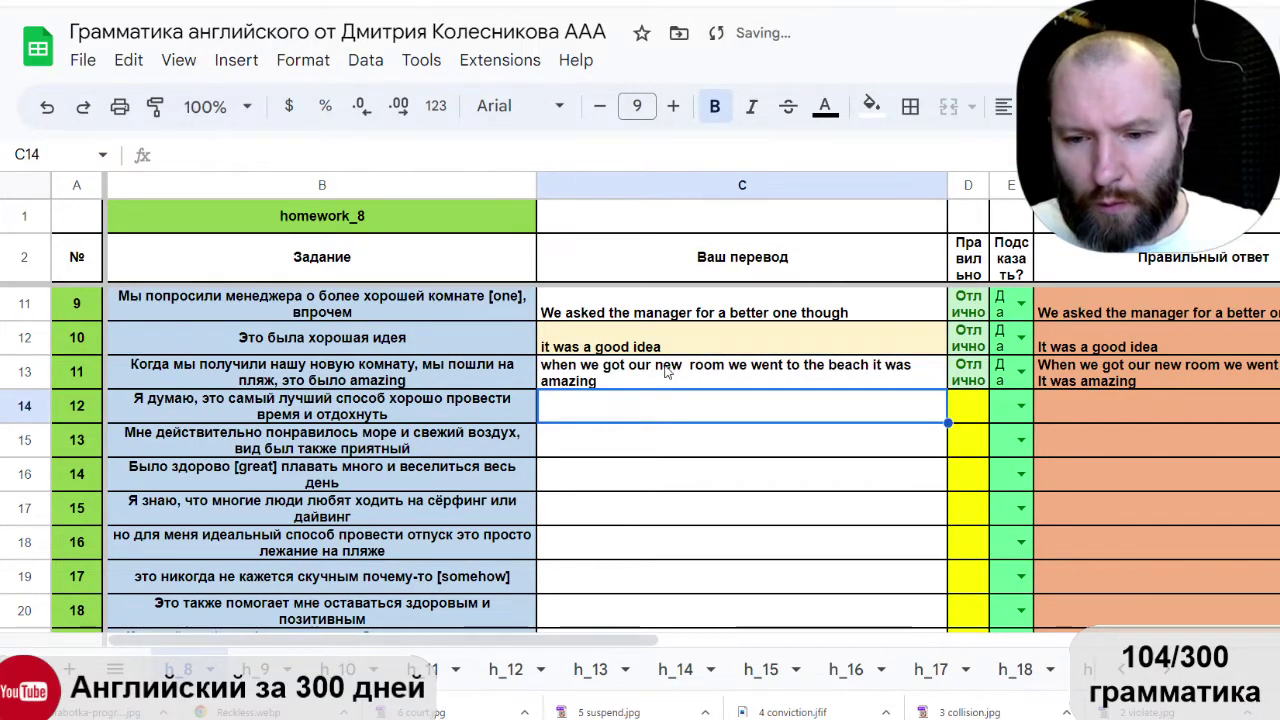
{"action": "left_click", "coordinate": [680, 368]}
{"action": "double_click", "coordinate": [683, 365]}
{"action": "key", "text": "Delete"}
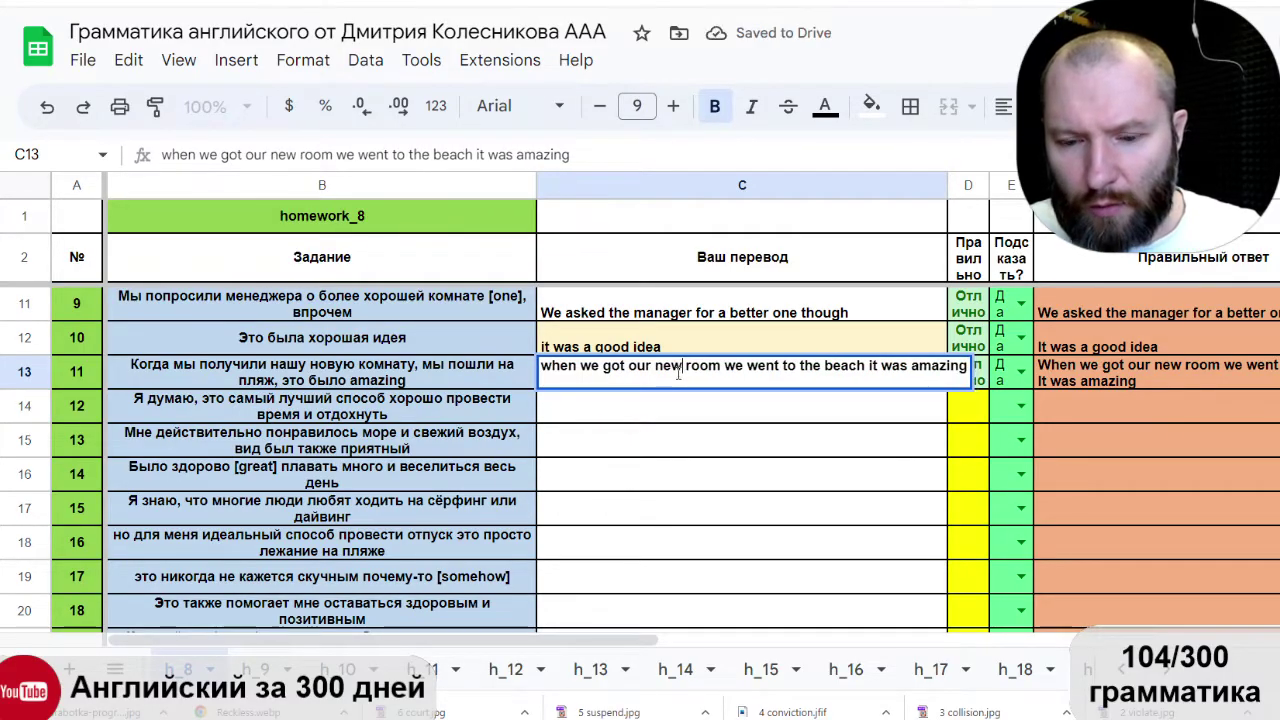
{"action": "key", "text": "Return"}
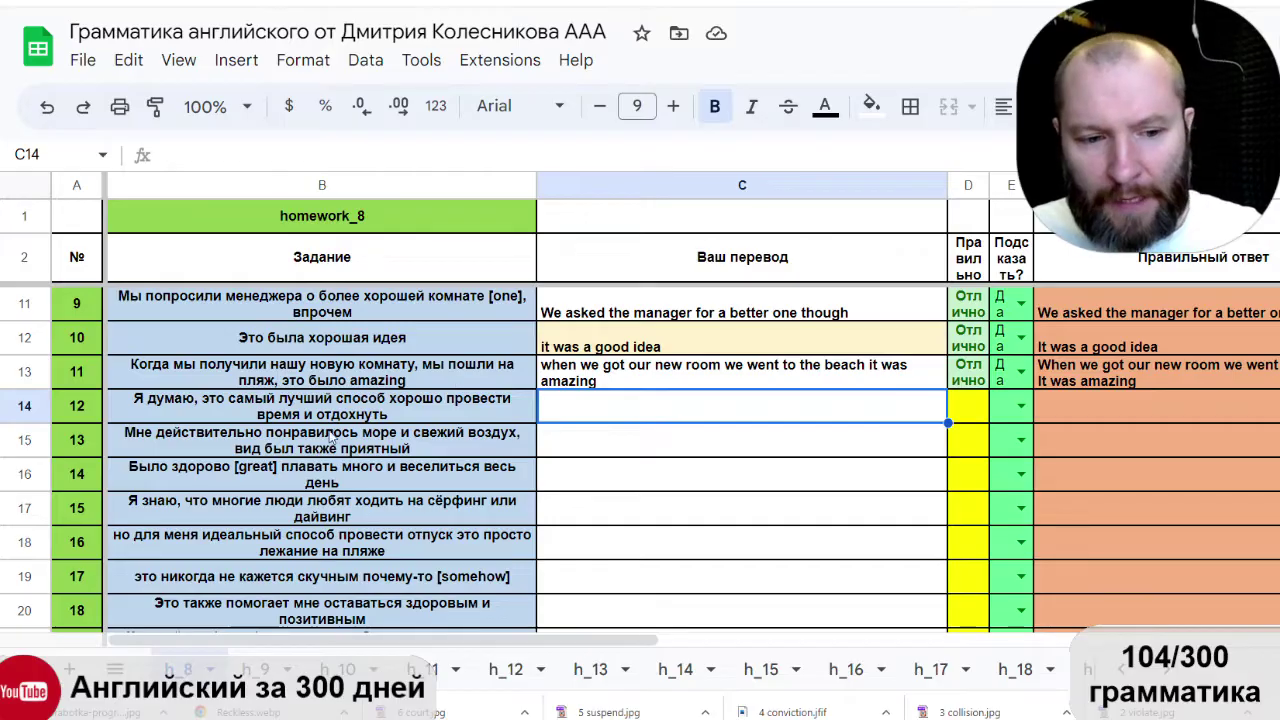
Translate sentence 12 in C14 as "I think it is the best way to spent a good time and rest".
{"action": "left_click", "coordinate": [316, 418]}
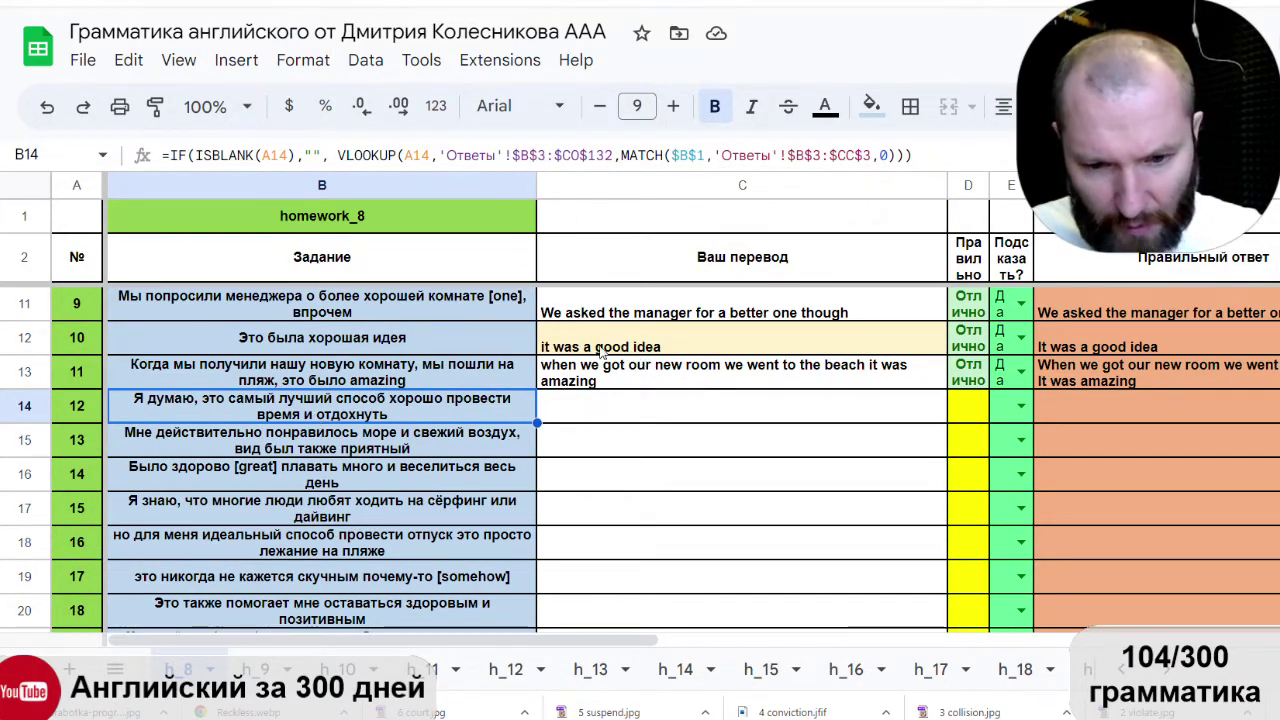
{"action": "left_click", "coordinate": [577, 416]}
{"action": "type", "text": "I think it "}
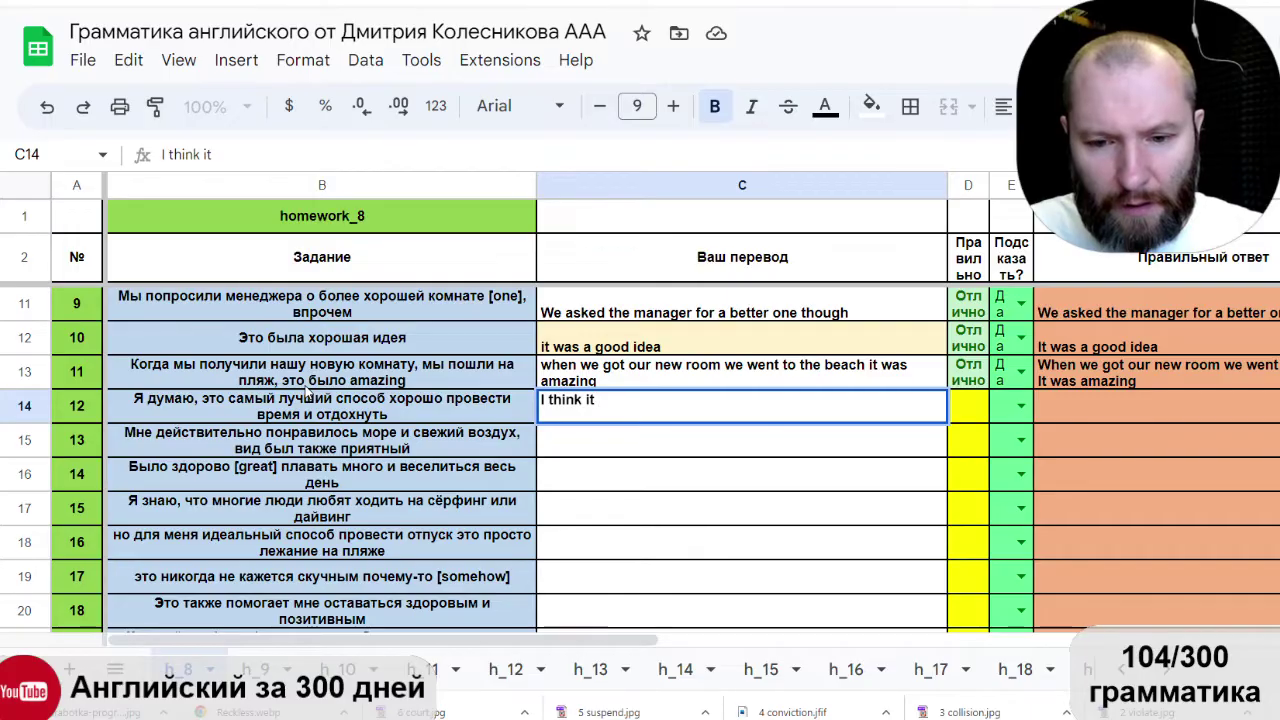
{"action": "type", "text": "is"}
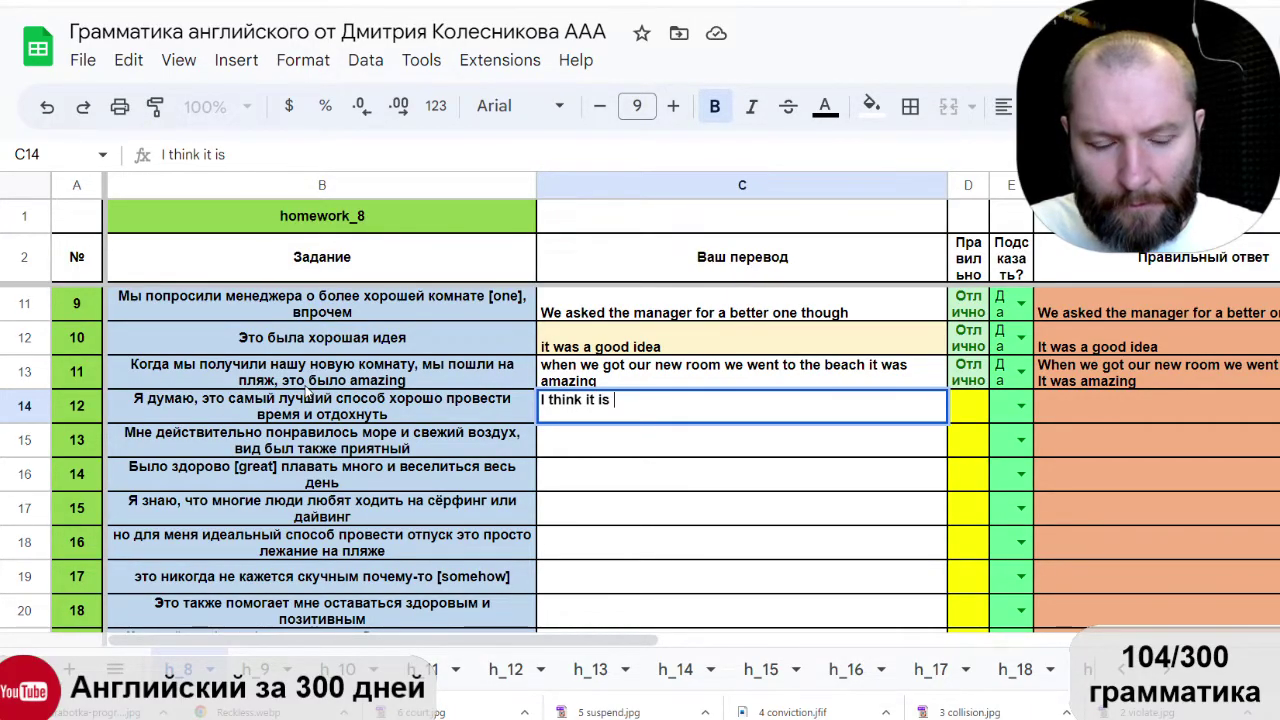
{"action": "type", "text": " the "}
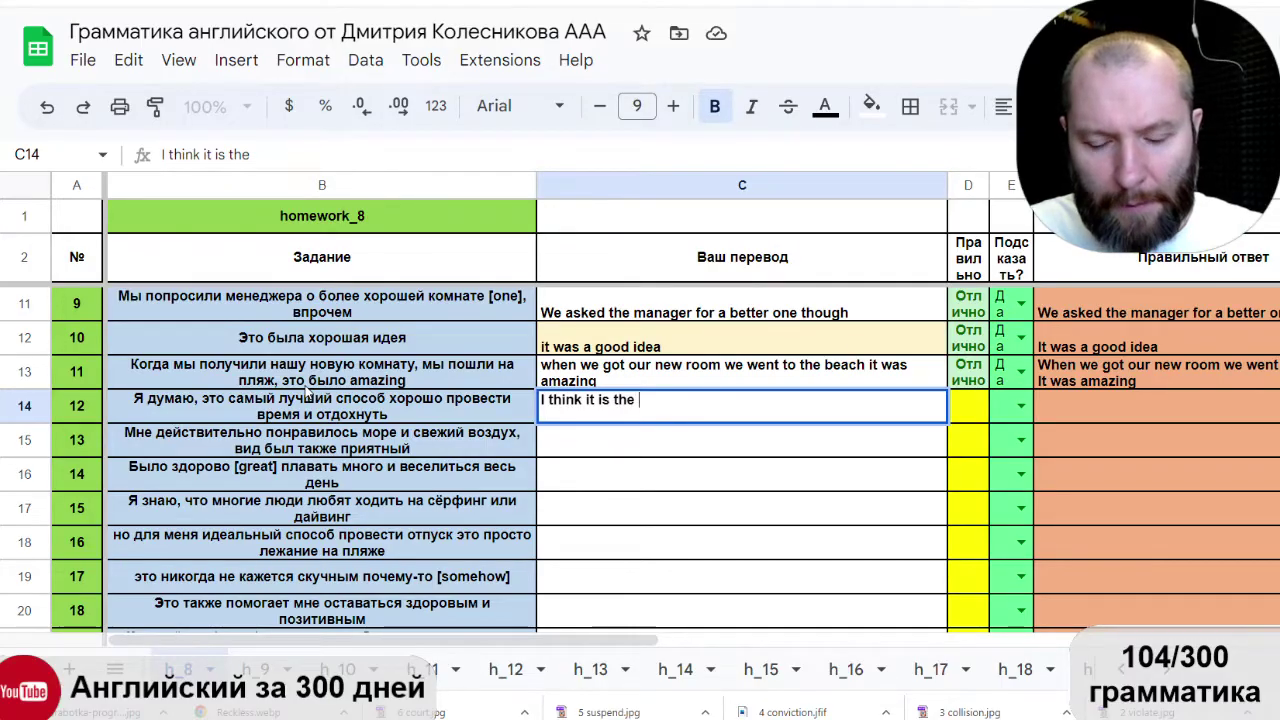
{"action": "type", "text": "best e"}
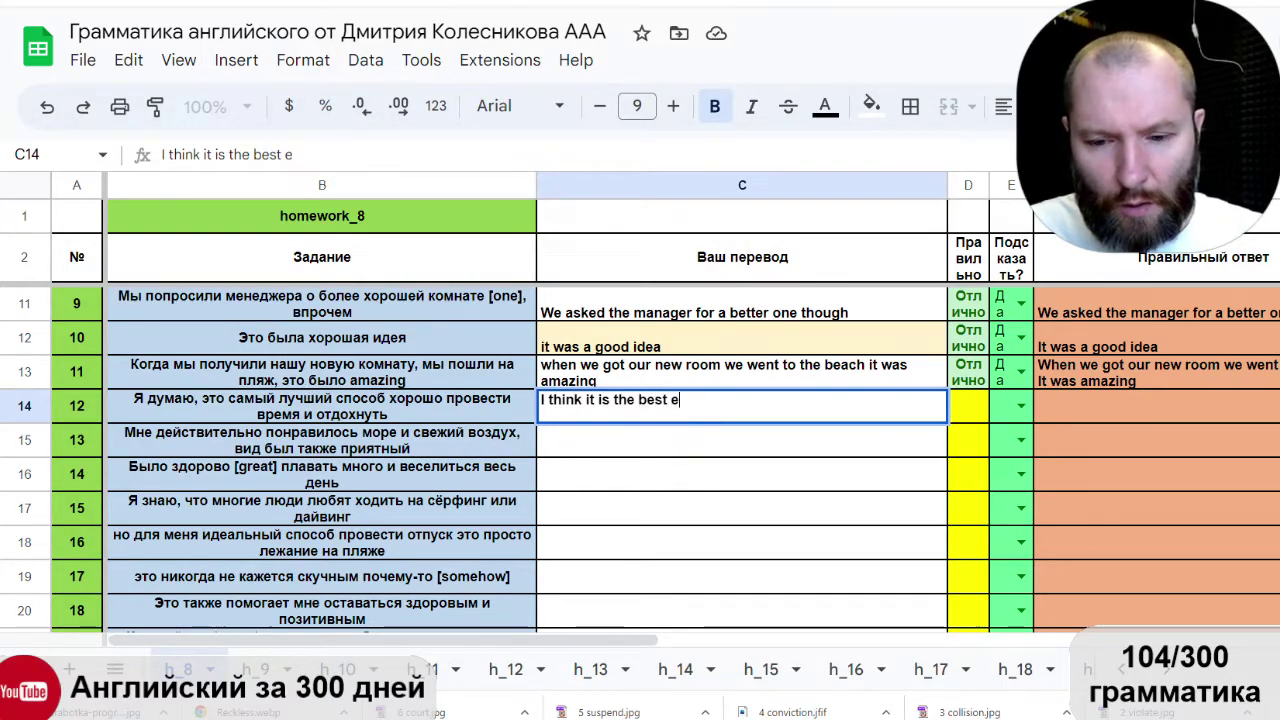
{"action": "key", "text": "BackSpace"}
{"action": "type", "text": "way"}
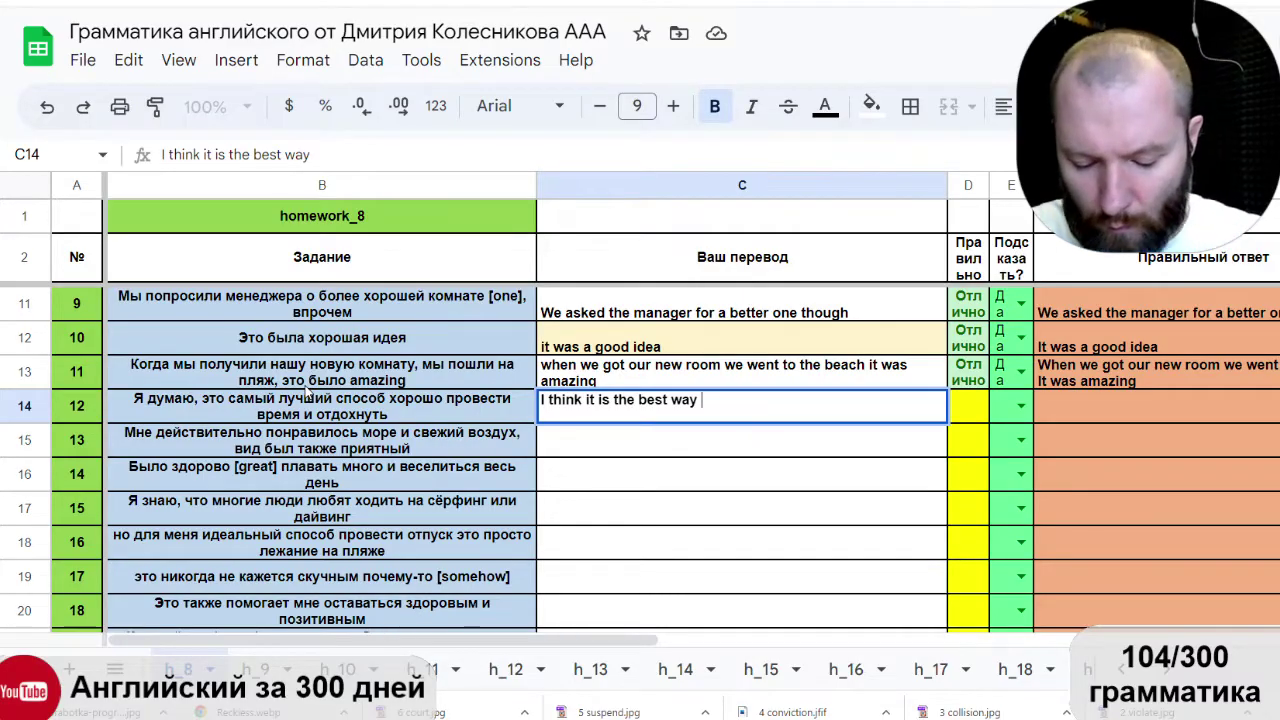
{"action": "type", "text": "to"}
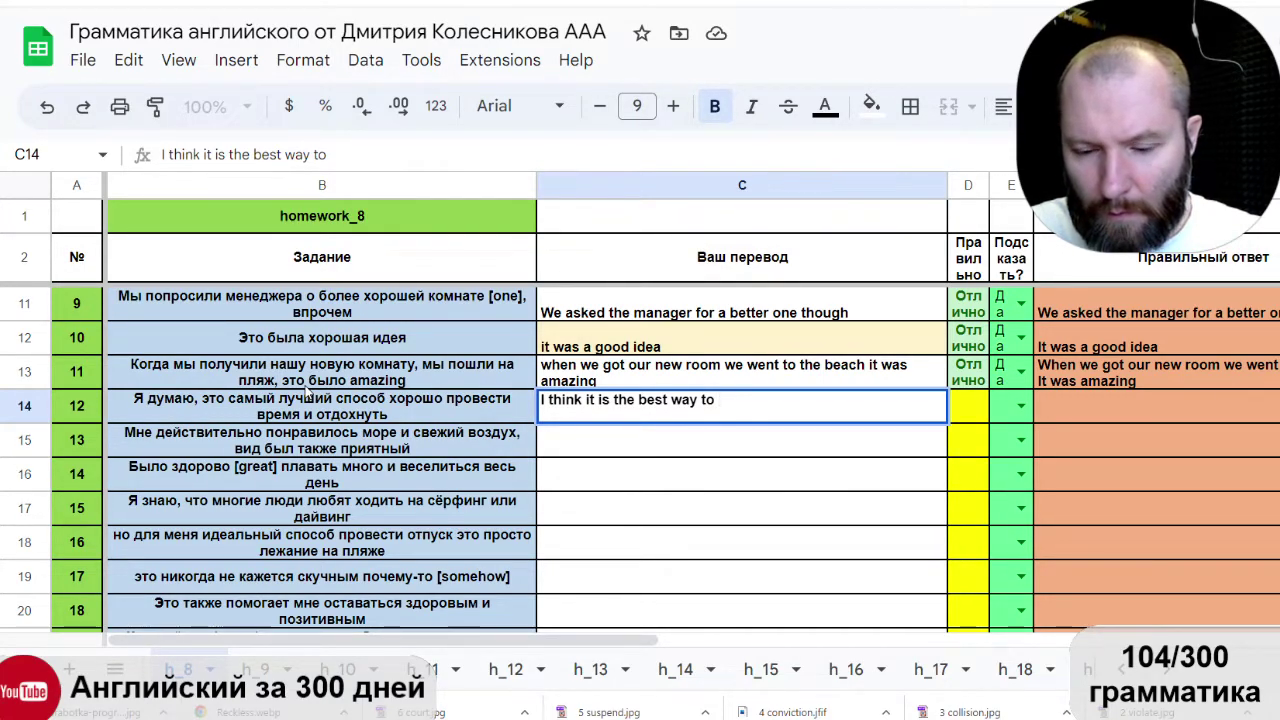
{"action": "type", "text": "spet"}
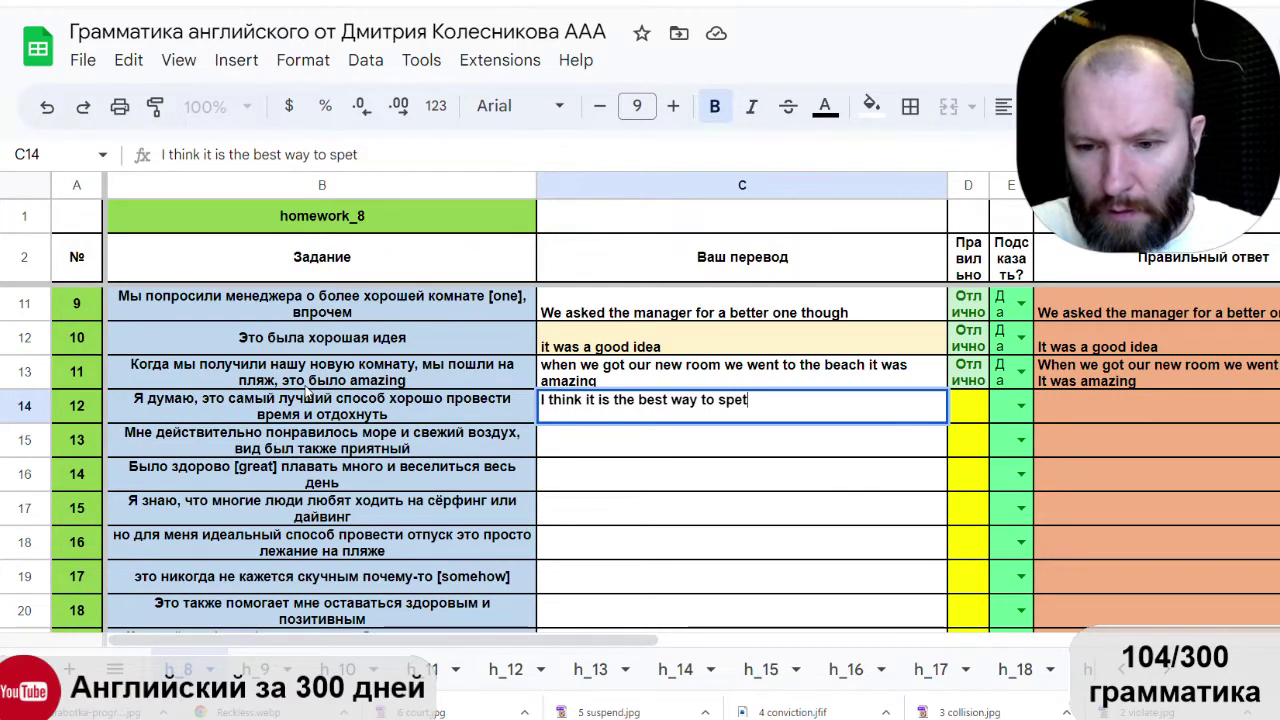
{"action": "key", "text": "BackSpace"}
{"action": "type", "text": "nt a "}
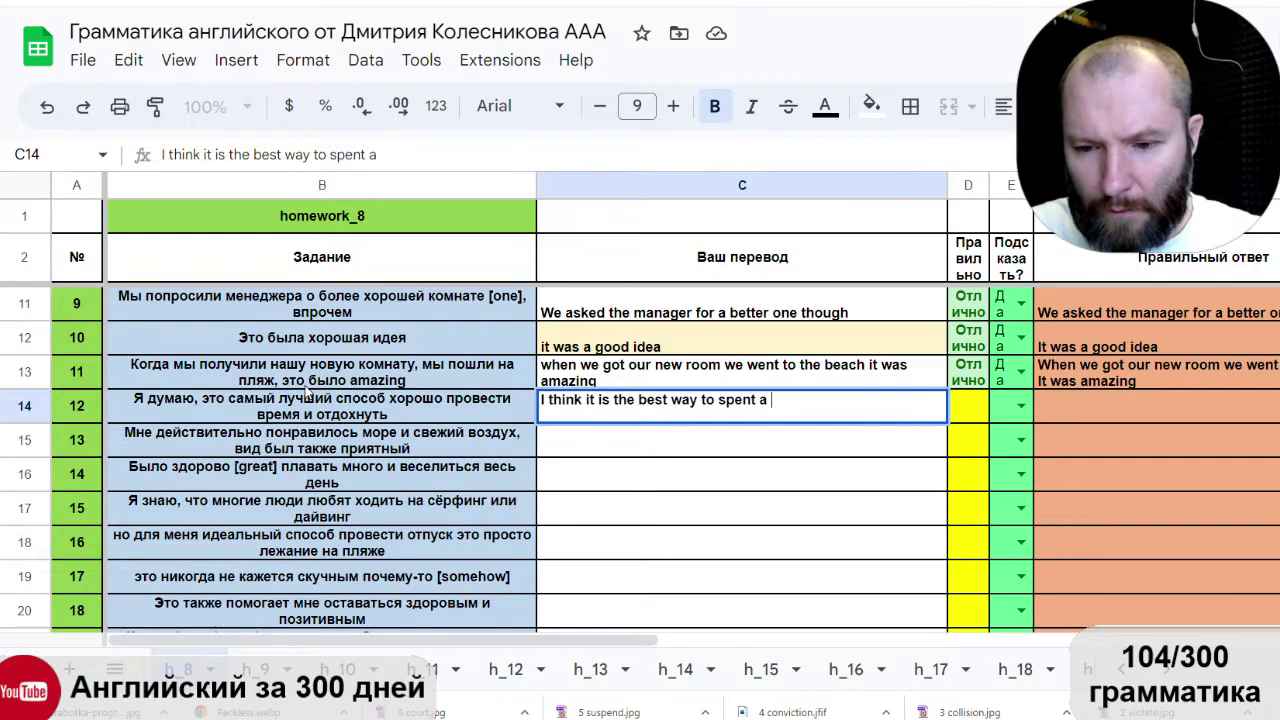
{"action": "type", "text": "good tome"}
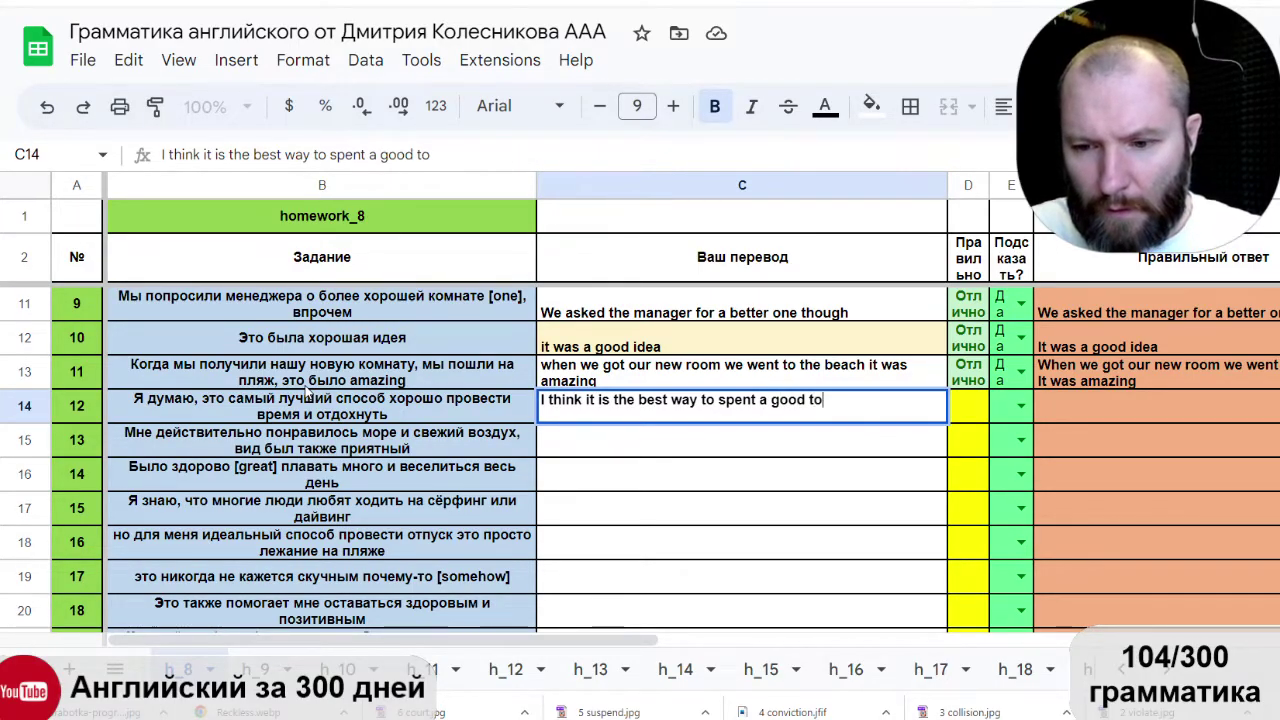
{"action": "key", "text": "BackSpace"}
{"action": "key", "text": "BackSpace"}
{"action": "key", "text": "BackSpace"}
{"action": "type", "text": "time and rest"}
{"action": "key", "text": "Return"}
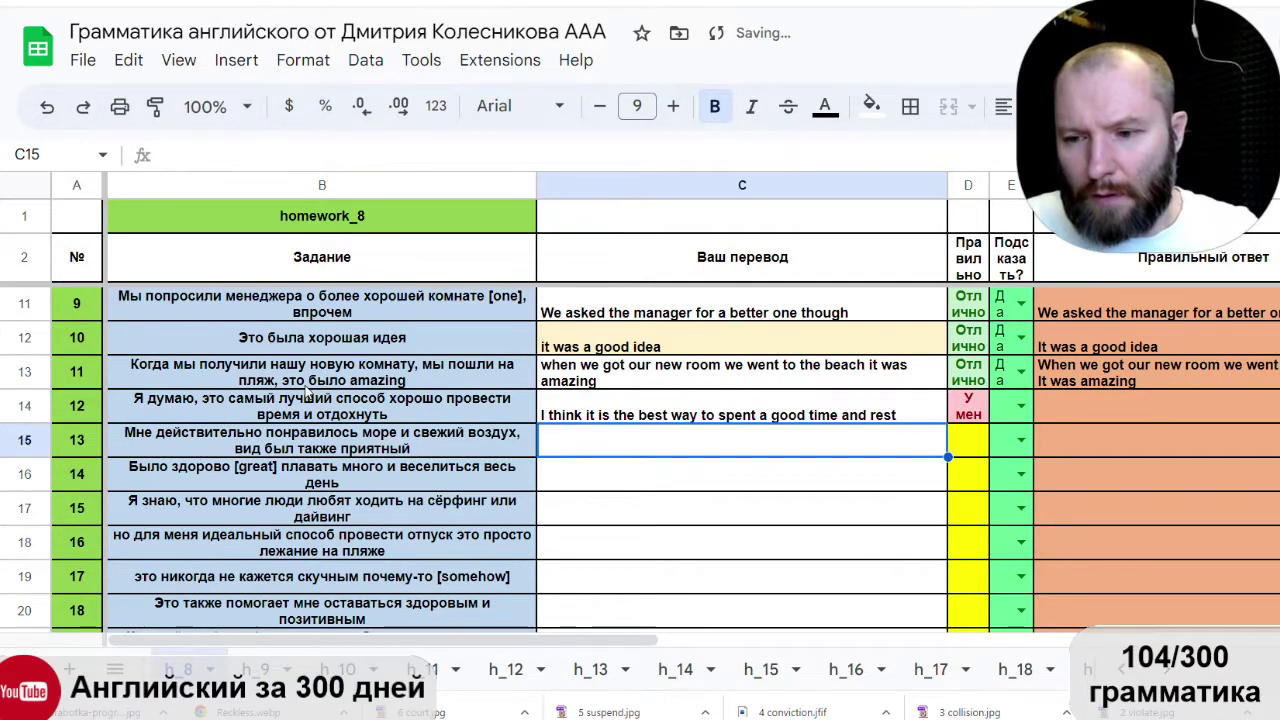
Reveal the correct answer for sentence 12 by setting E14 to "Да", and replace "spent" with "have" in the C14 translation.
{"action": "left_click", "coordinate": [1027, 416]}
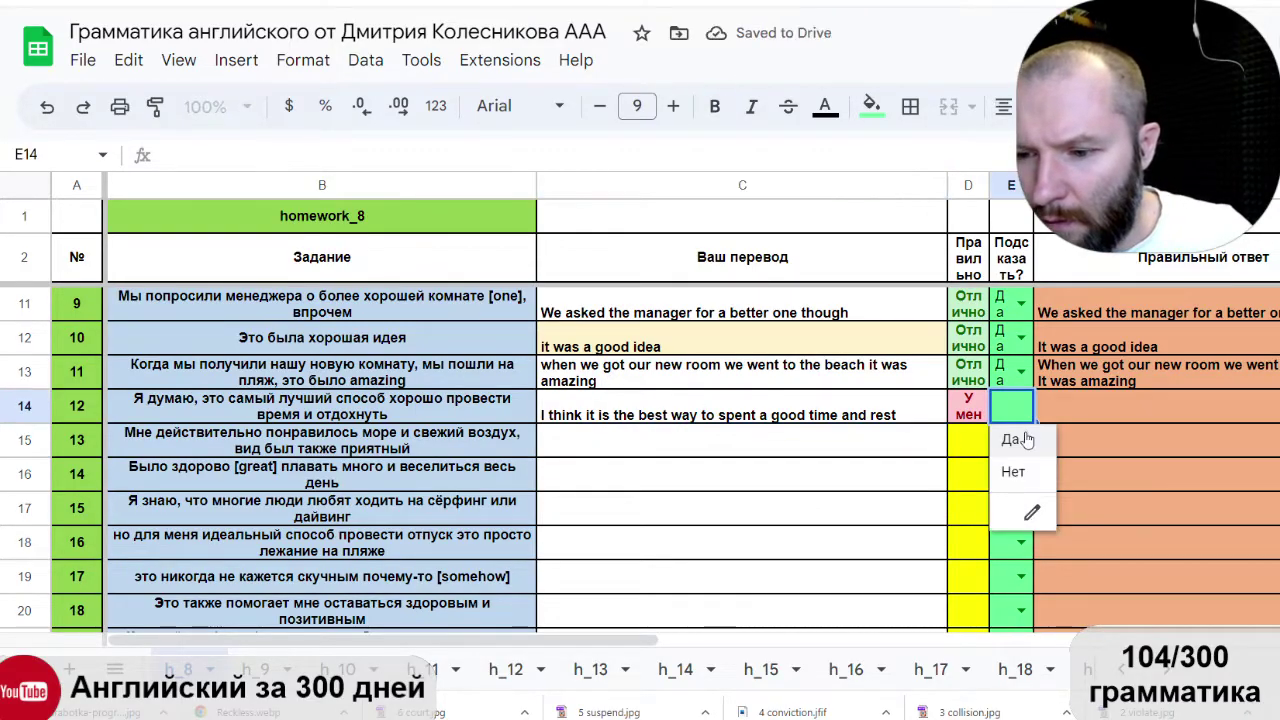
{"action": "left_click", "coordinate": [1011, 440]}
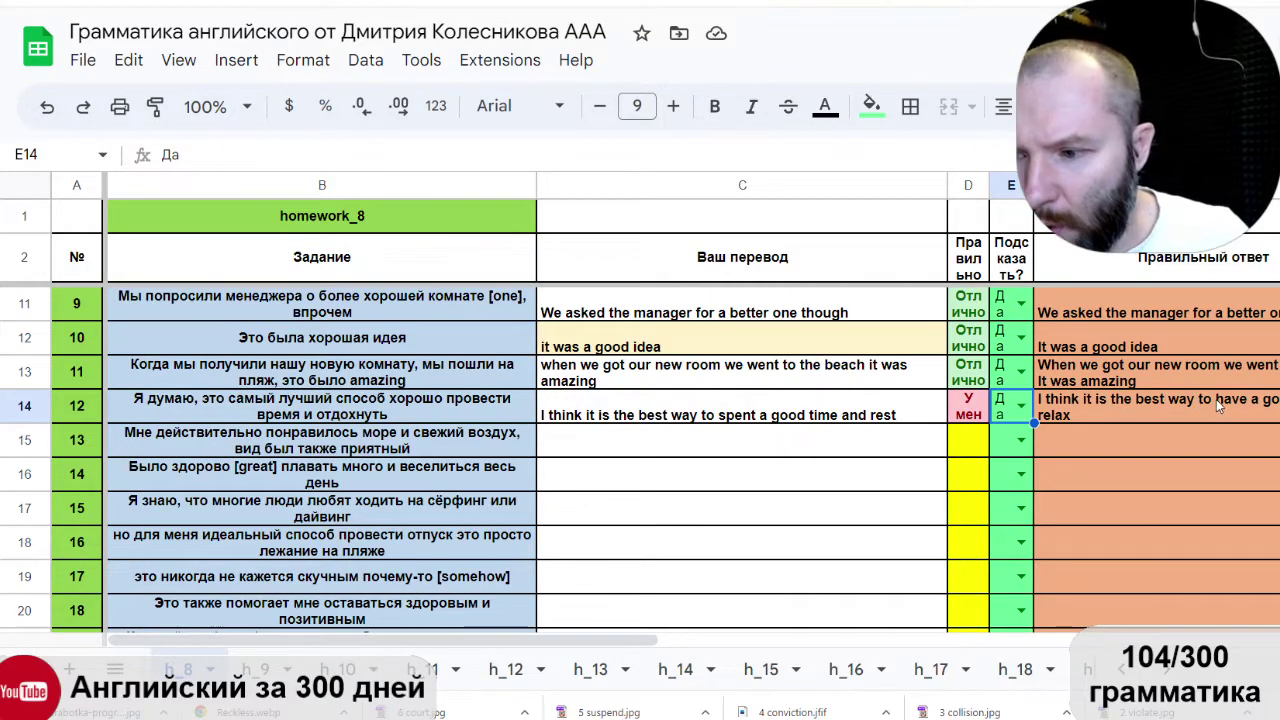
{"action": "left_click", "coordinate": [758, 418]}
{"action": "double_click", "coordinate": [753, 412]}
{"action": "double_click", "coordinate": [740, 400]}
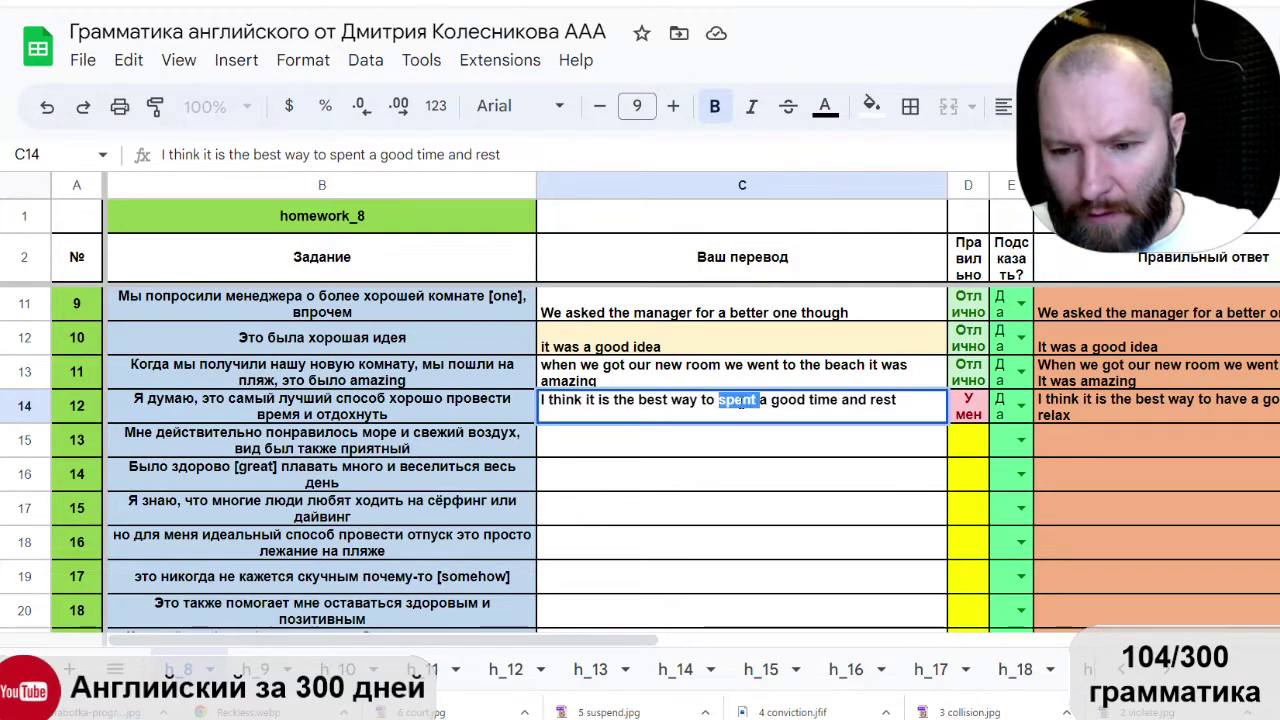
{"action": "type", "text": "have"}
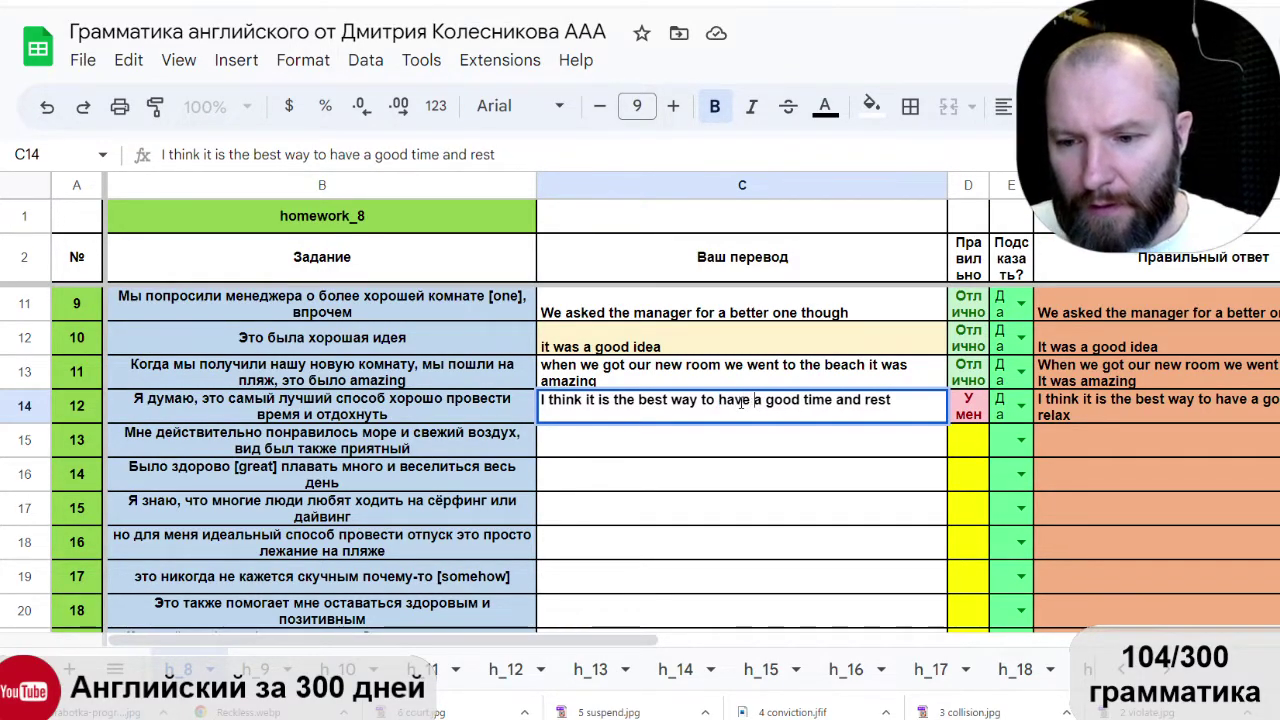
{"action": "key", "text": "Return"}
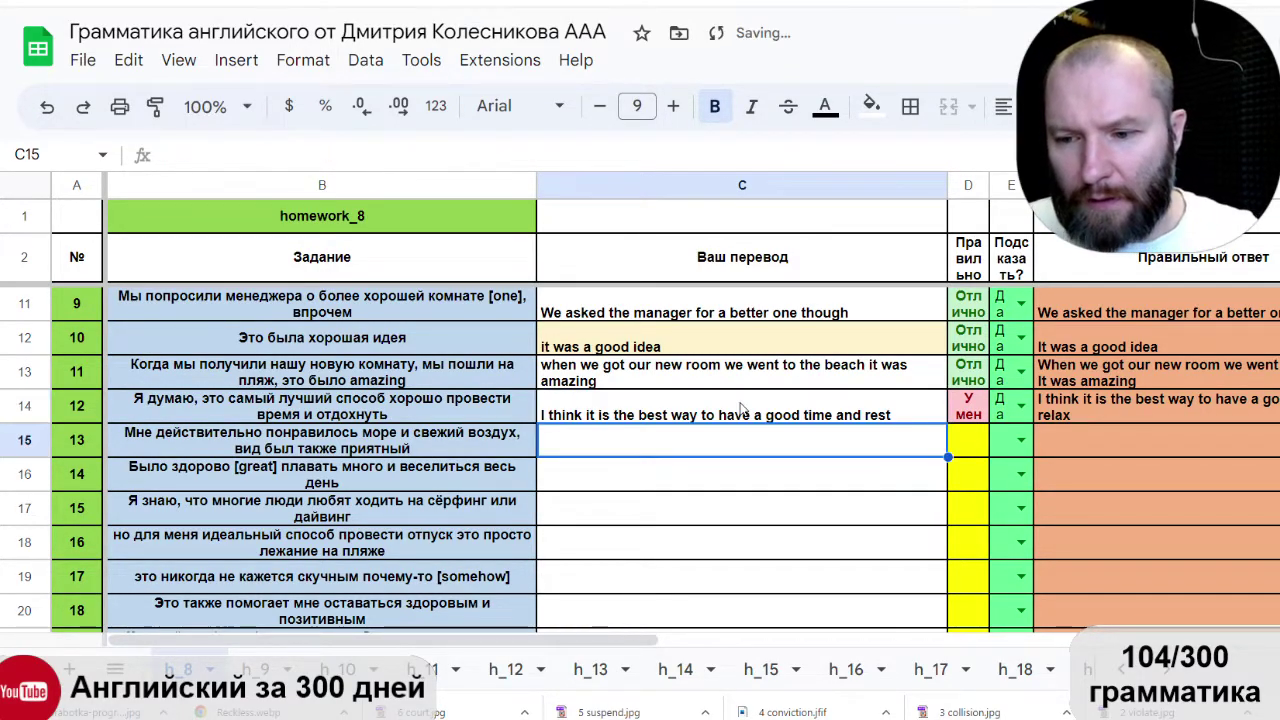
Replace "rest" with "relax" at the end of the C14 translation.
{"action": "left_click", "coordinate": [849, 416]}
{"action": "double_click", "coordinate": [849, 416]}
{"action": "left_click_drag", "start_coordinate": [879, 400], "coordinate": [911, 397]}
{"action": "type", "text": "lax"}
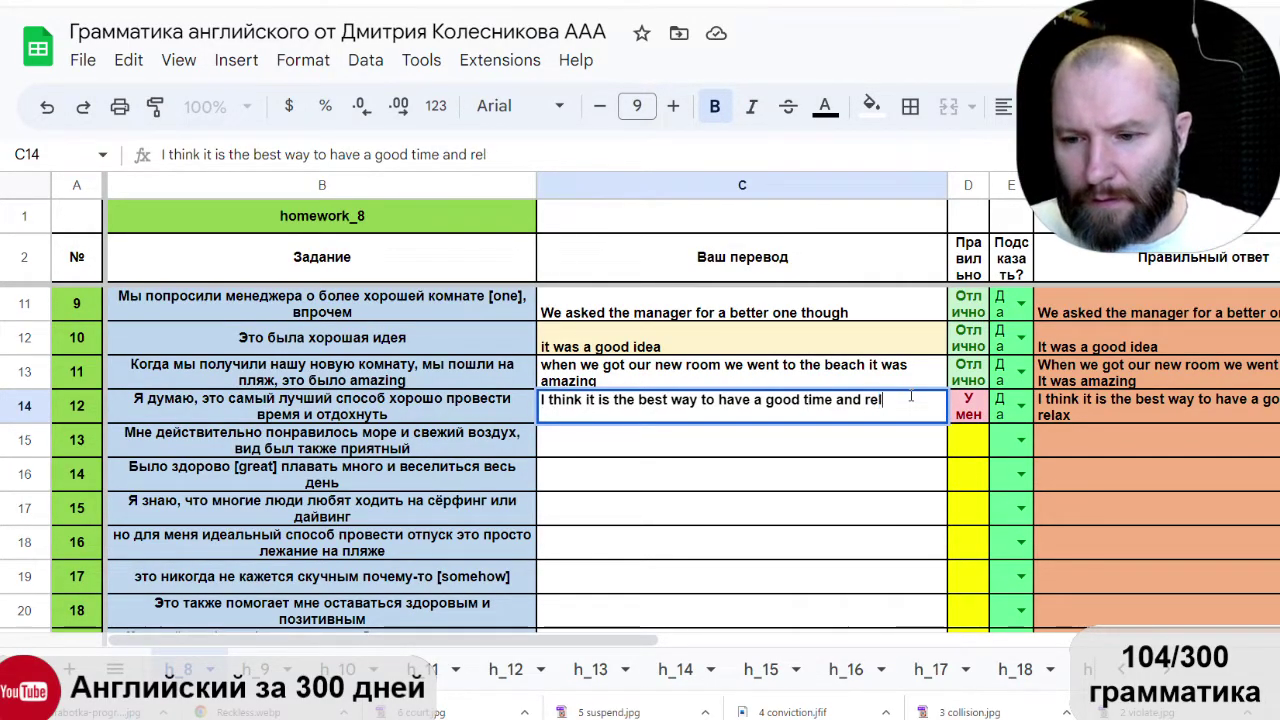
{"action": "key", "text": "Return"}
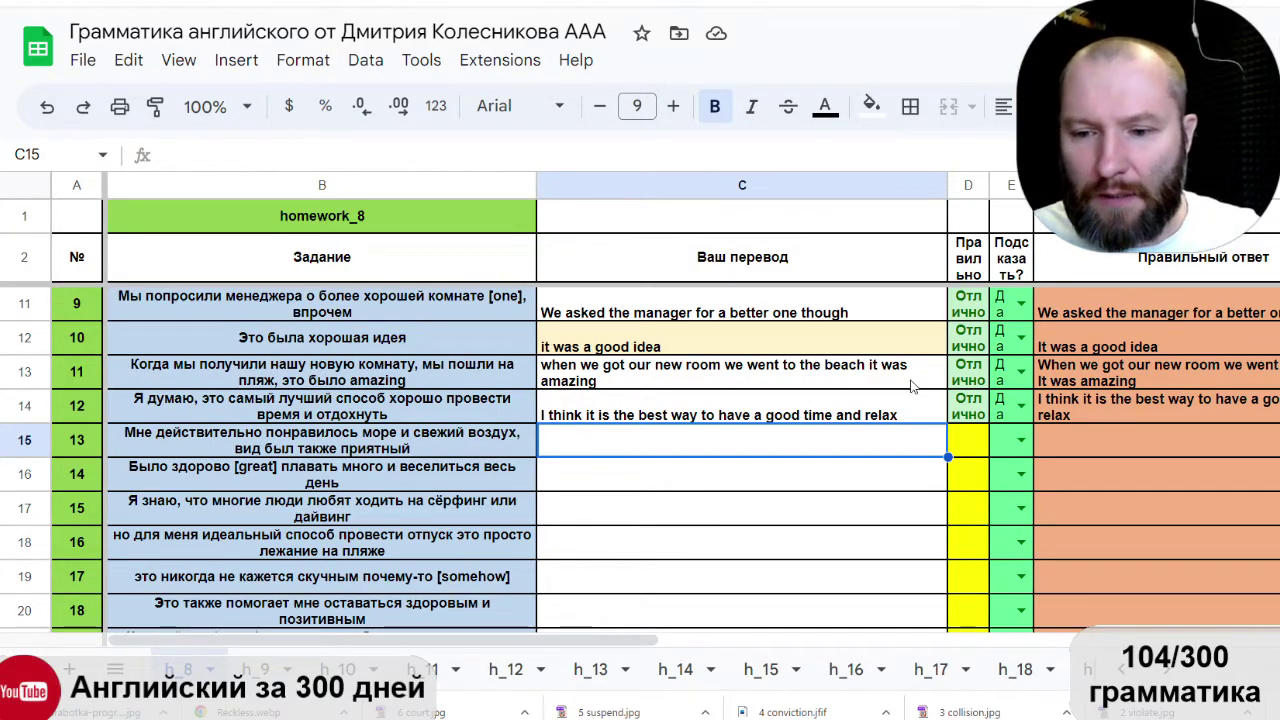
Translate sentence 13 in C15 as "I really liked the sea and fresh ear view was".
{"action": "scroll", "coordinate": [912, 386], "scroll_direction": "down", "scroll_amount": 1}
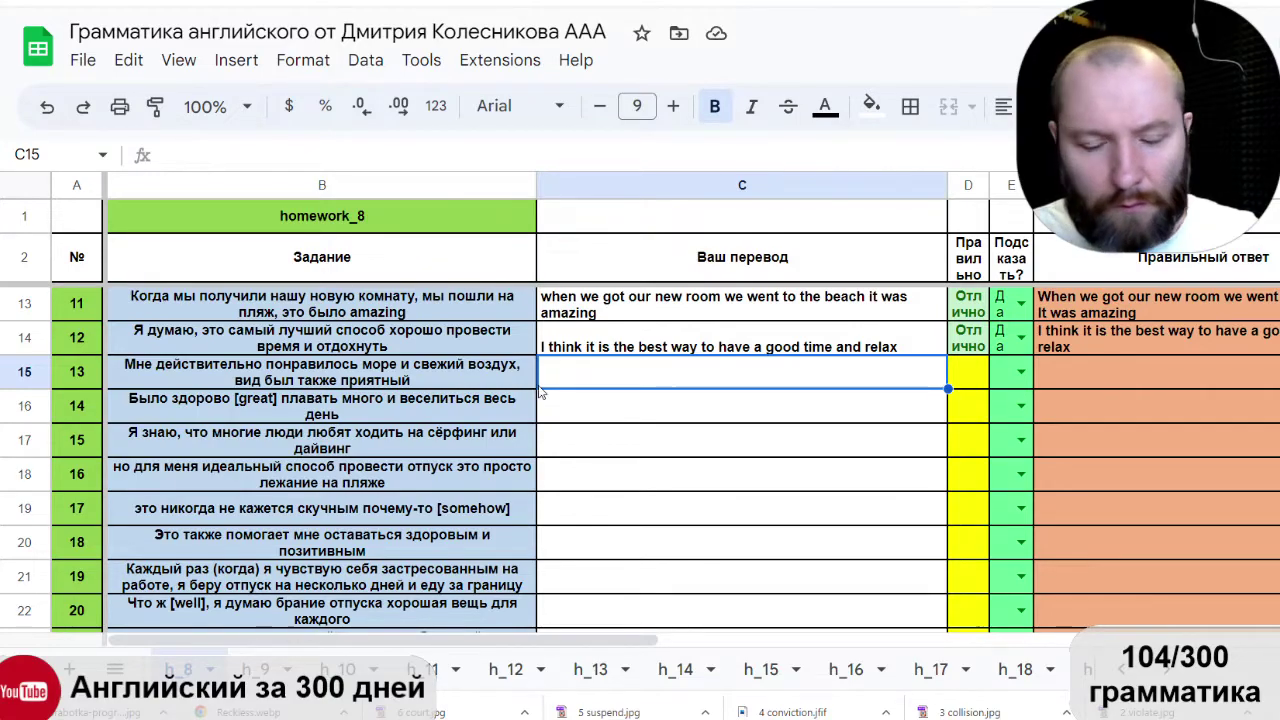
{"action": "left_click", "coordinate": [405, 381]}
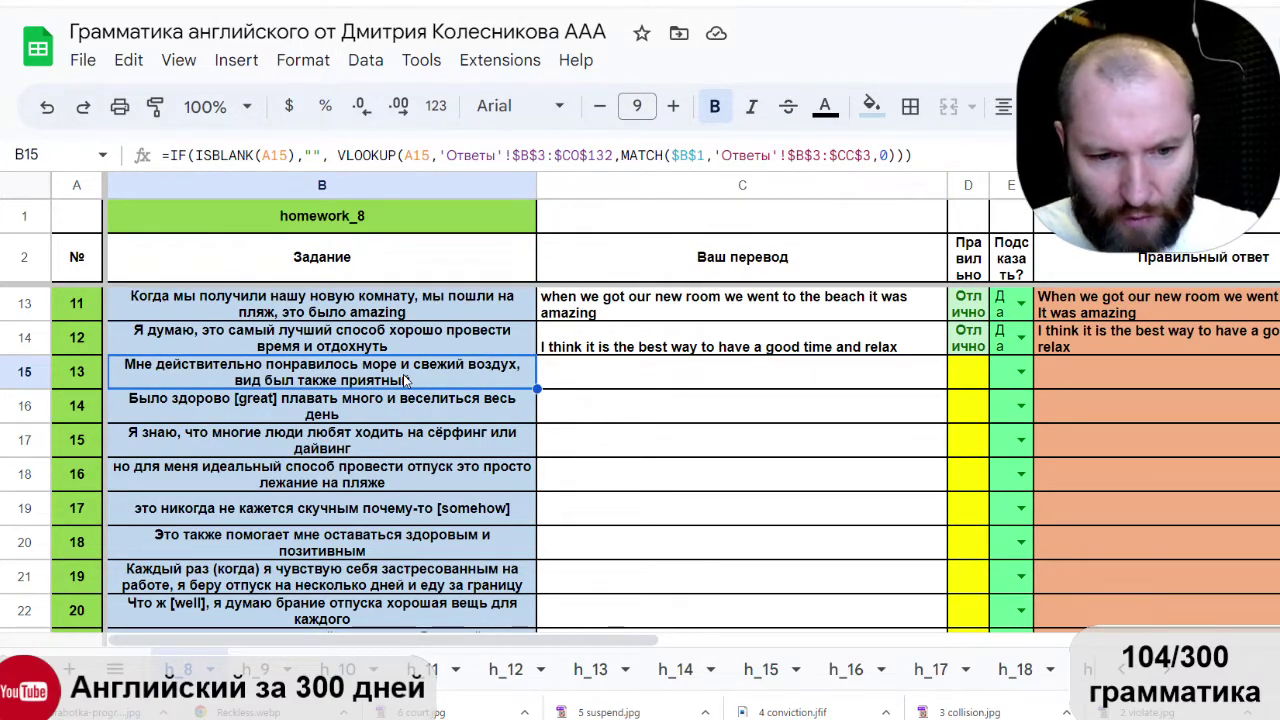
{"action": "left_click", "coordinate": [540, 366]}
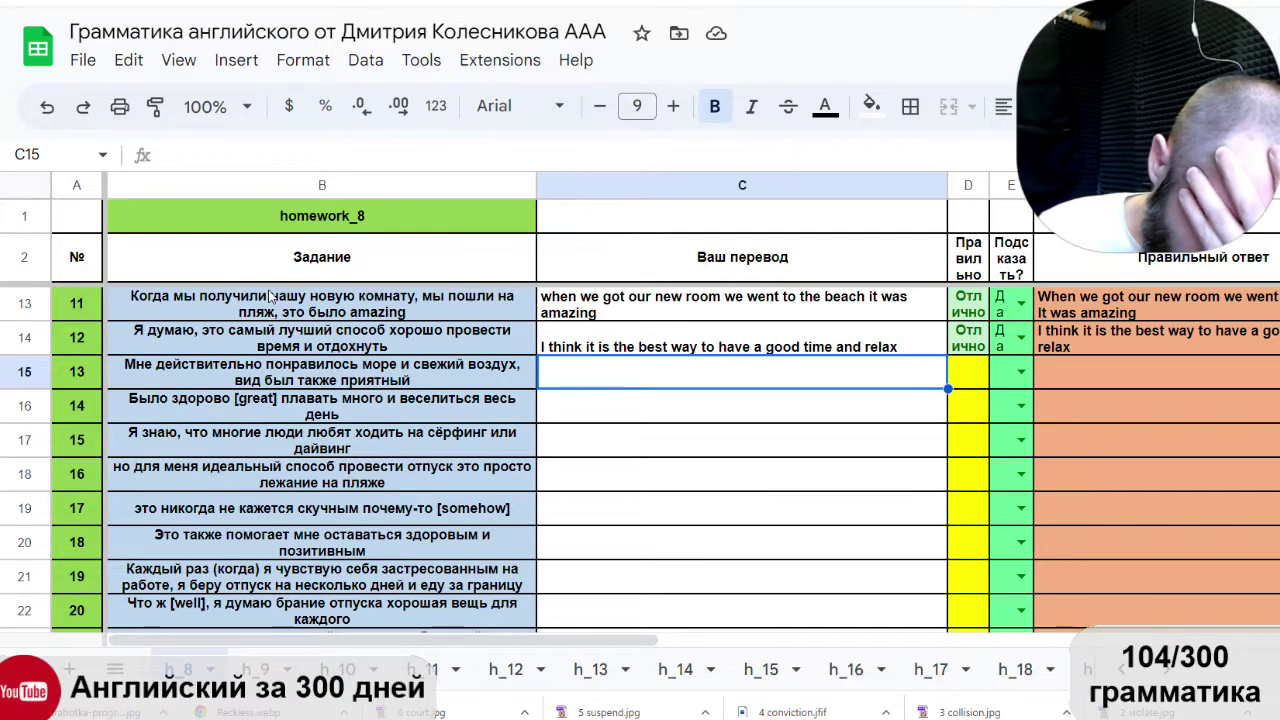
{"action": "type", "text": "I"}
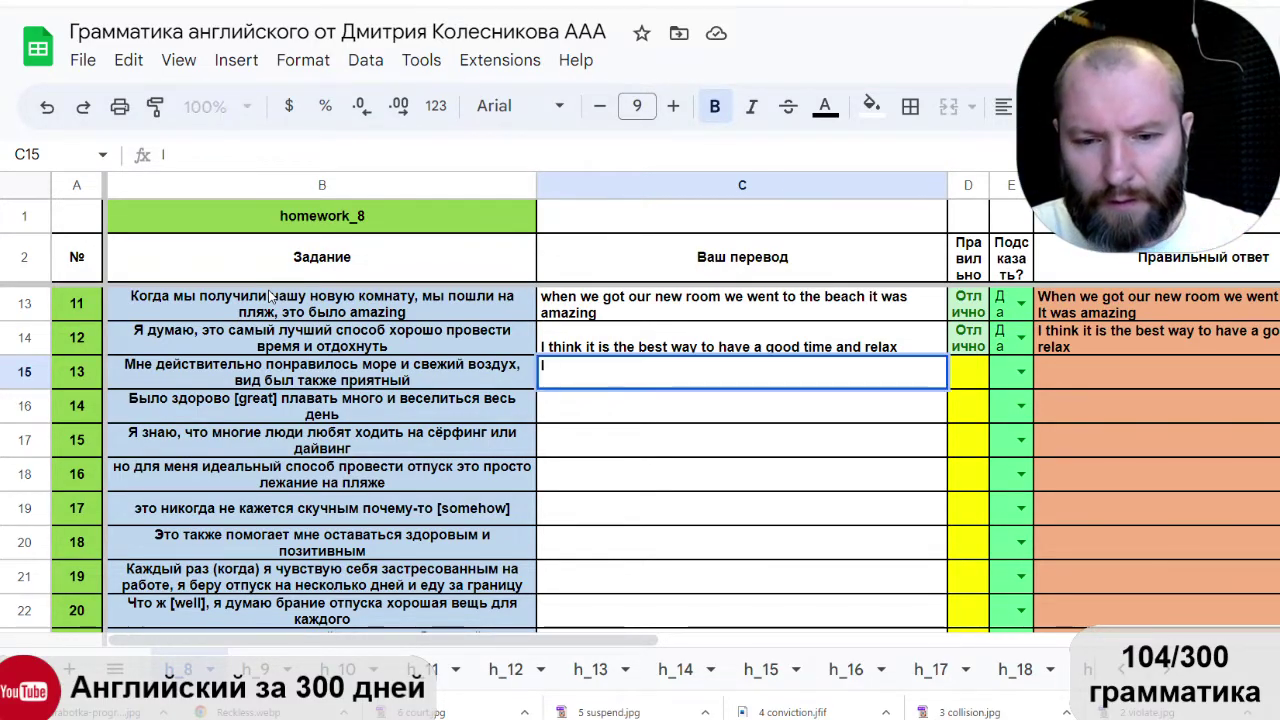
{"action": "type", "text": " really likes"}
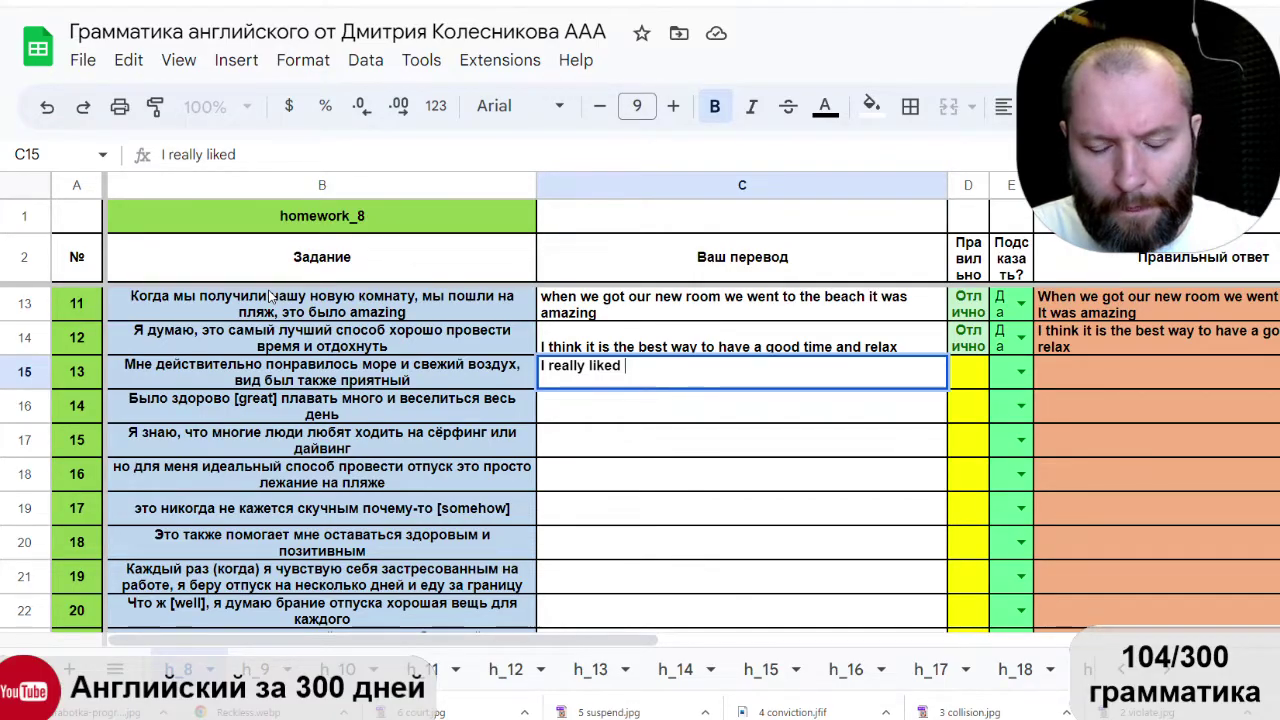
{"action": "type", "text": " the sea"}
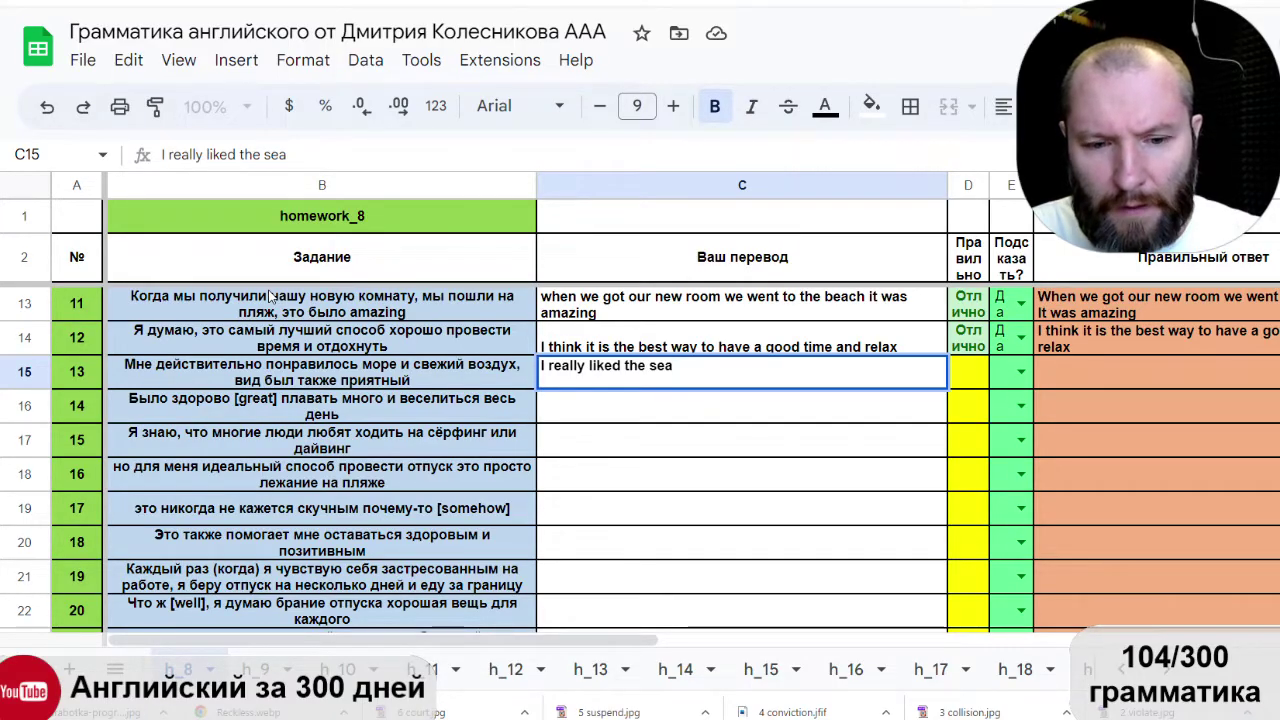
{"action": "type", "text": " and f"}
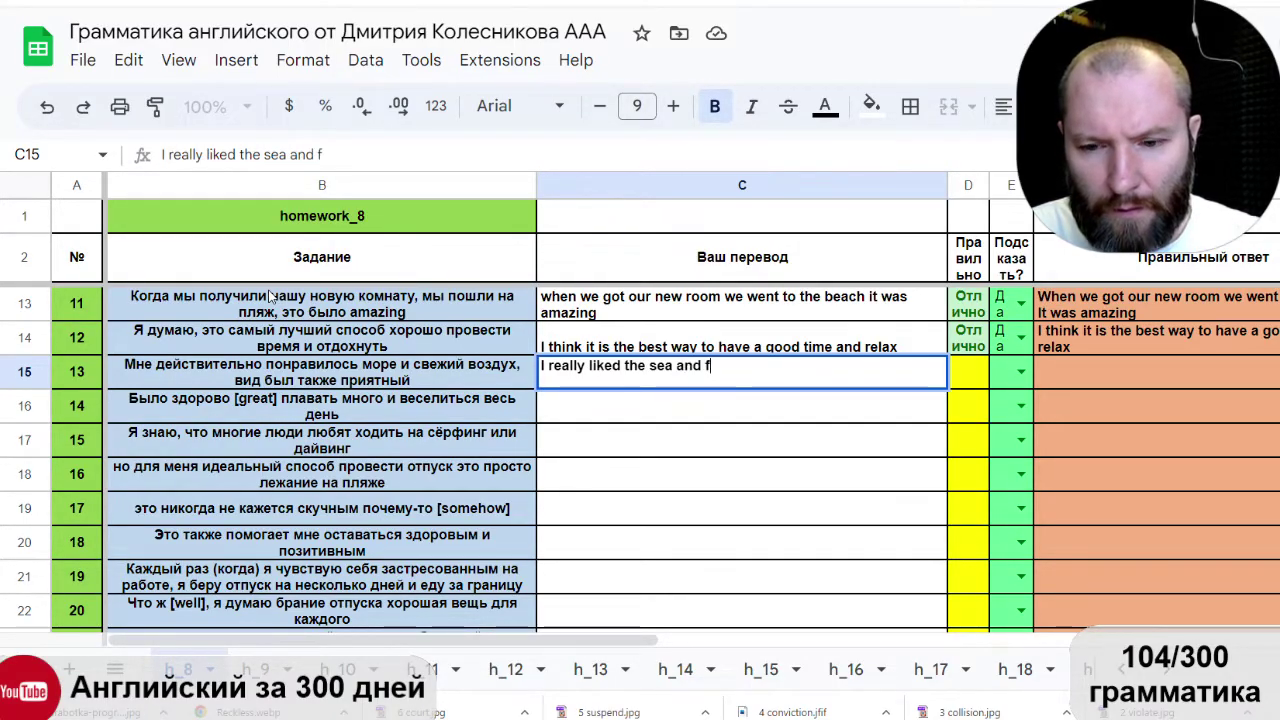
{"action": "type", "text": "resh "}
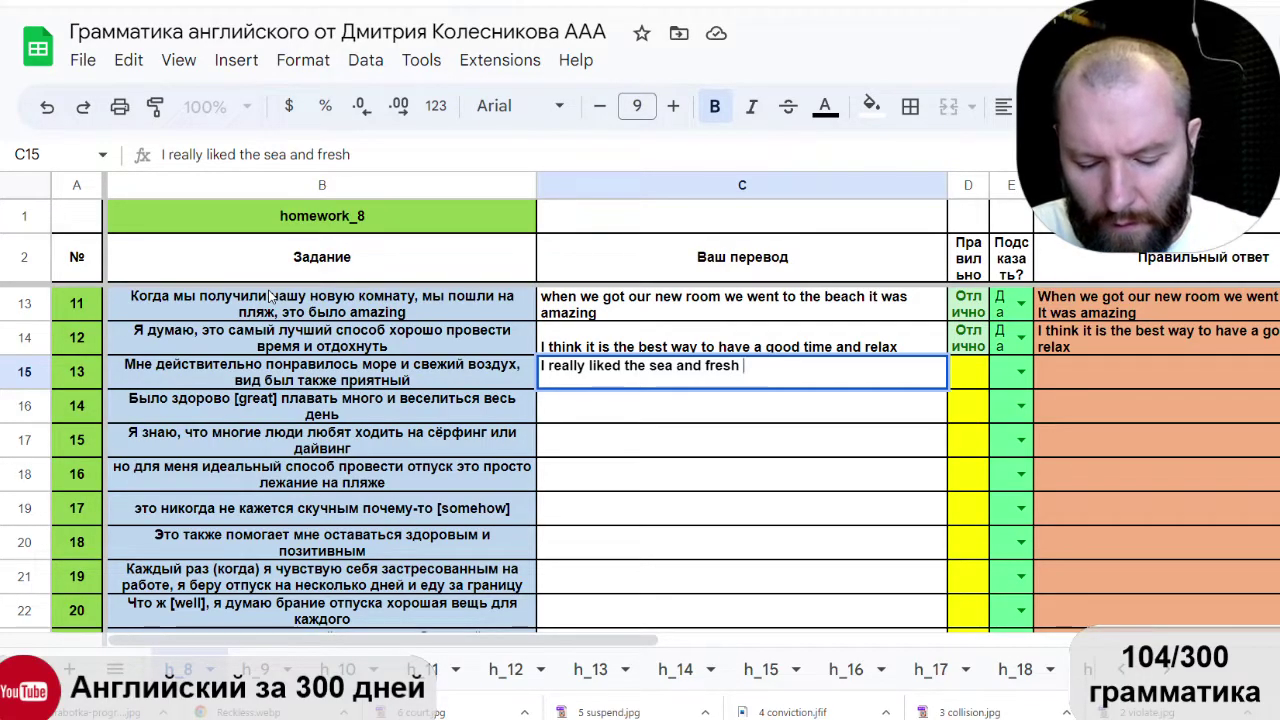
{"action": "type", "text": "ear"}
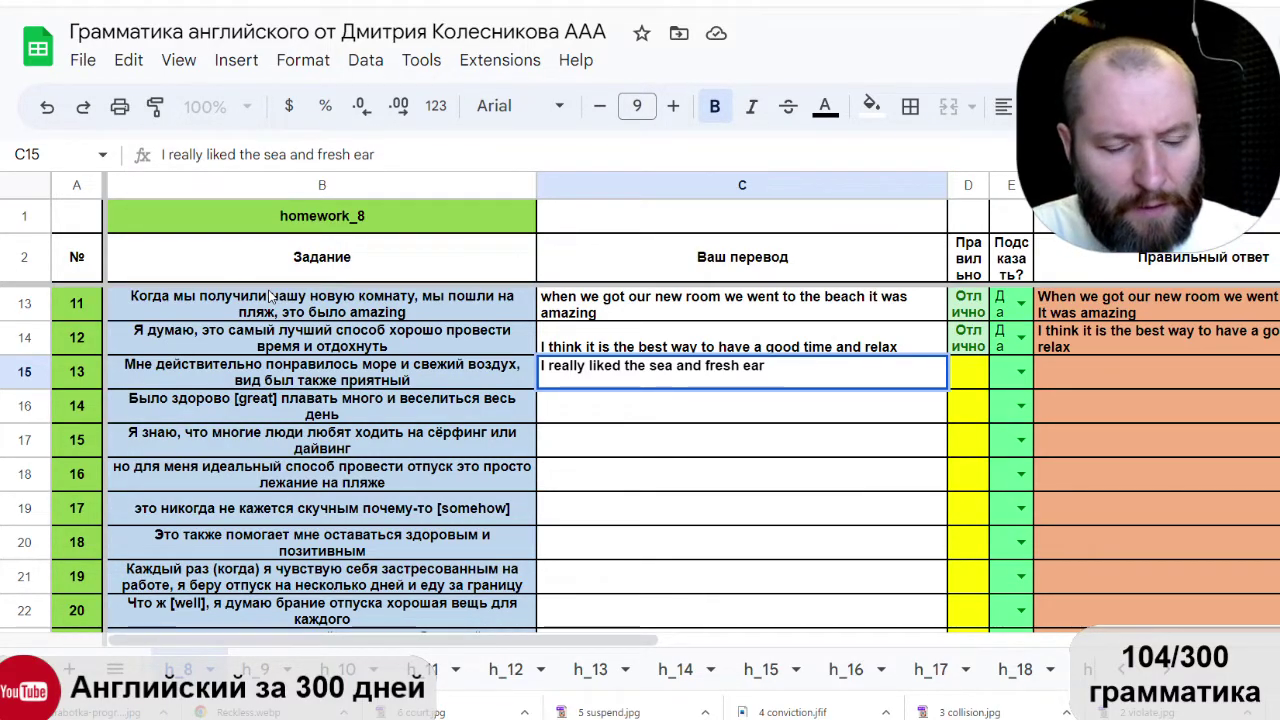
{"action": "type", "text": "b"}
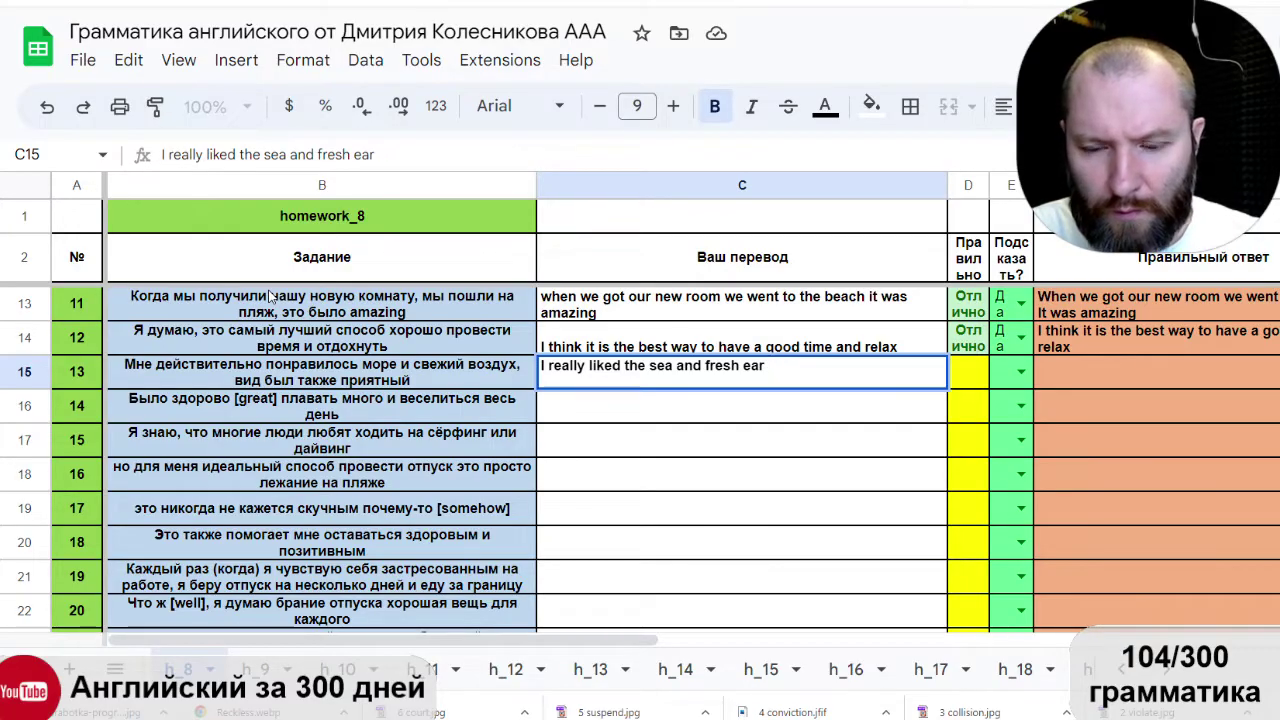
{"action": "type", "text": "viwe"}
{"action": "key", "text": "BackSpace"}
{"action": "key", "text": "BackSpace"}
{"action": "type", "text": "we"}
{"action": "key", "text": "BackSpace"}
{"action": "key", "text": "BackSpace"}
{"action": "type", "text": "e"}
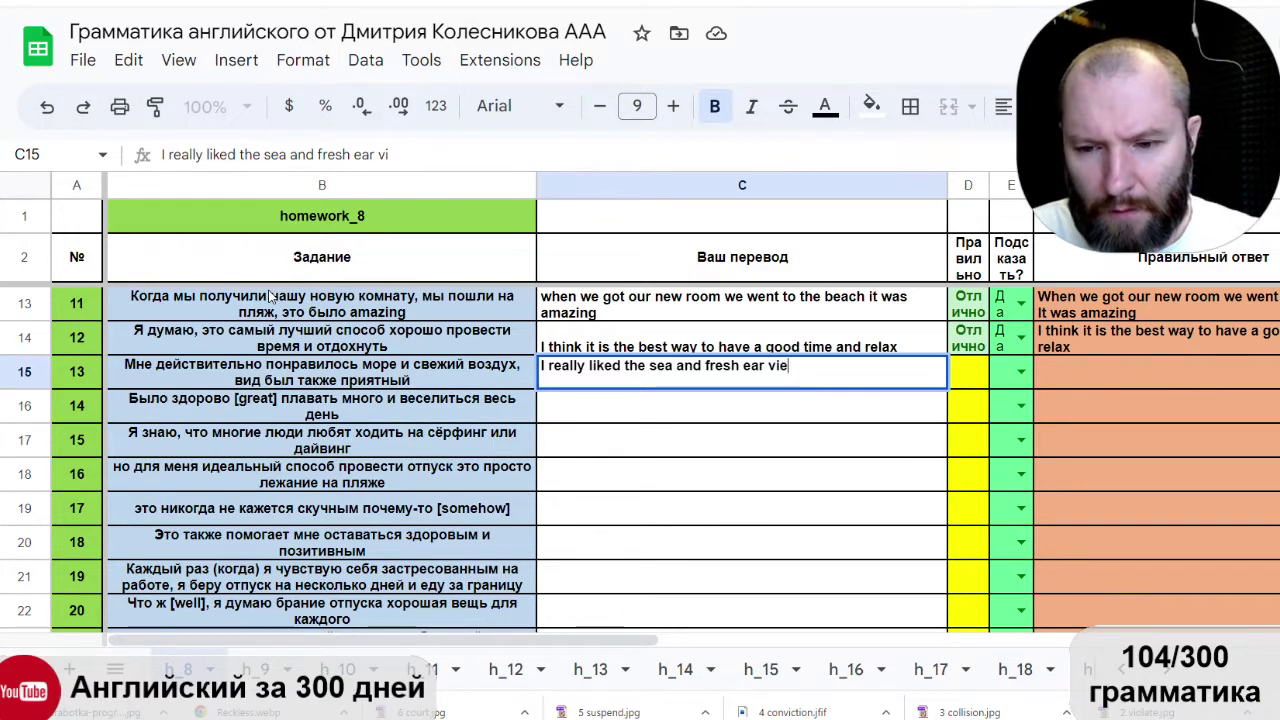
{"action": "type", "text": "w was"}
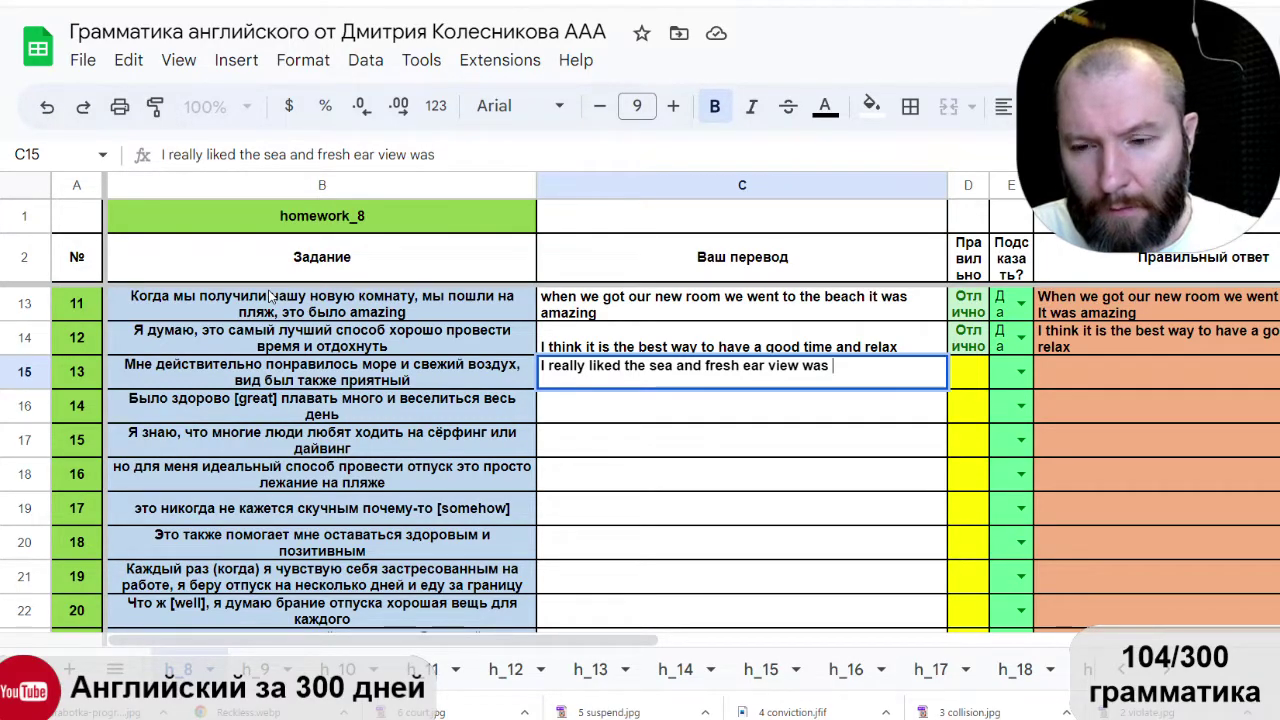
{"action": "key", "text": "Return"}
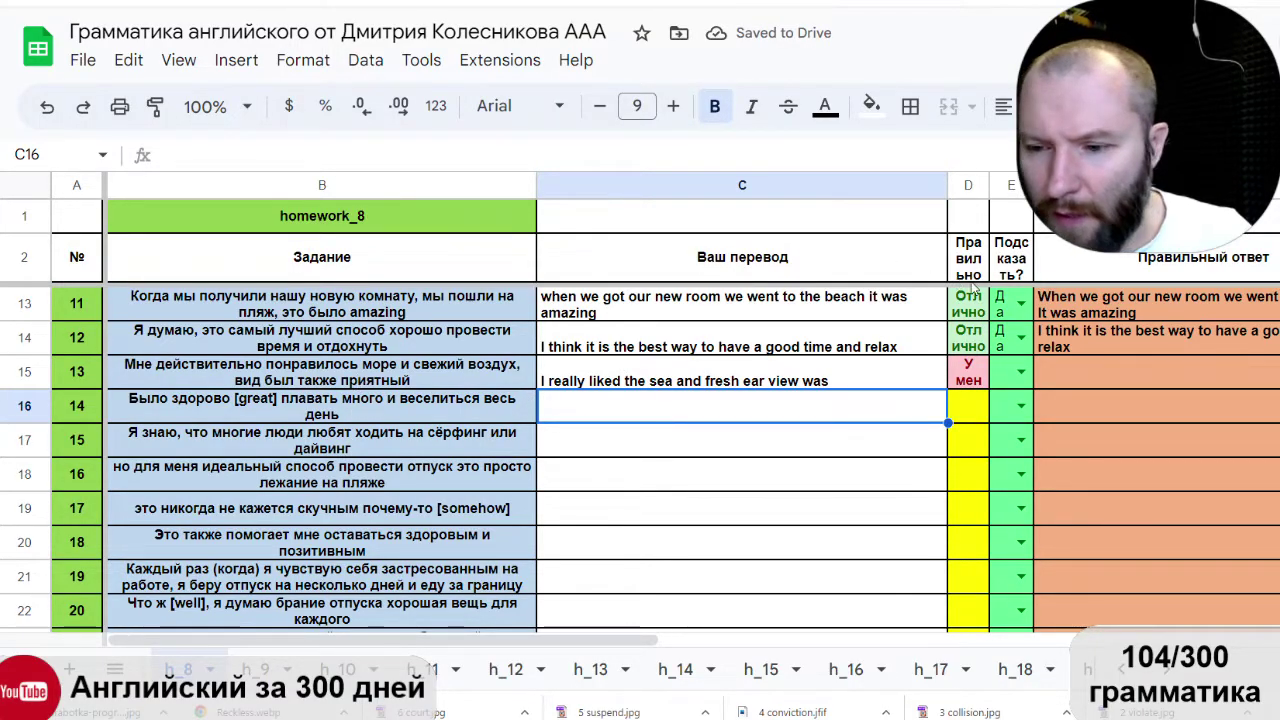
Reveal the answer for sentence 13 by setting E15 to "Да", and correct the C15 translation to "I really liked the sea and fresh air".
{"action": "left_click", "coordinate": [1021, 372]}
{"action": "left_click", "coordinate": [1011, 407]}
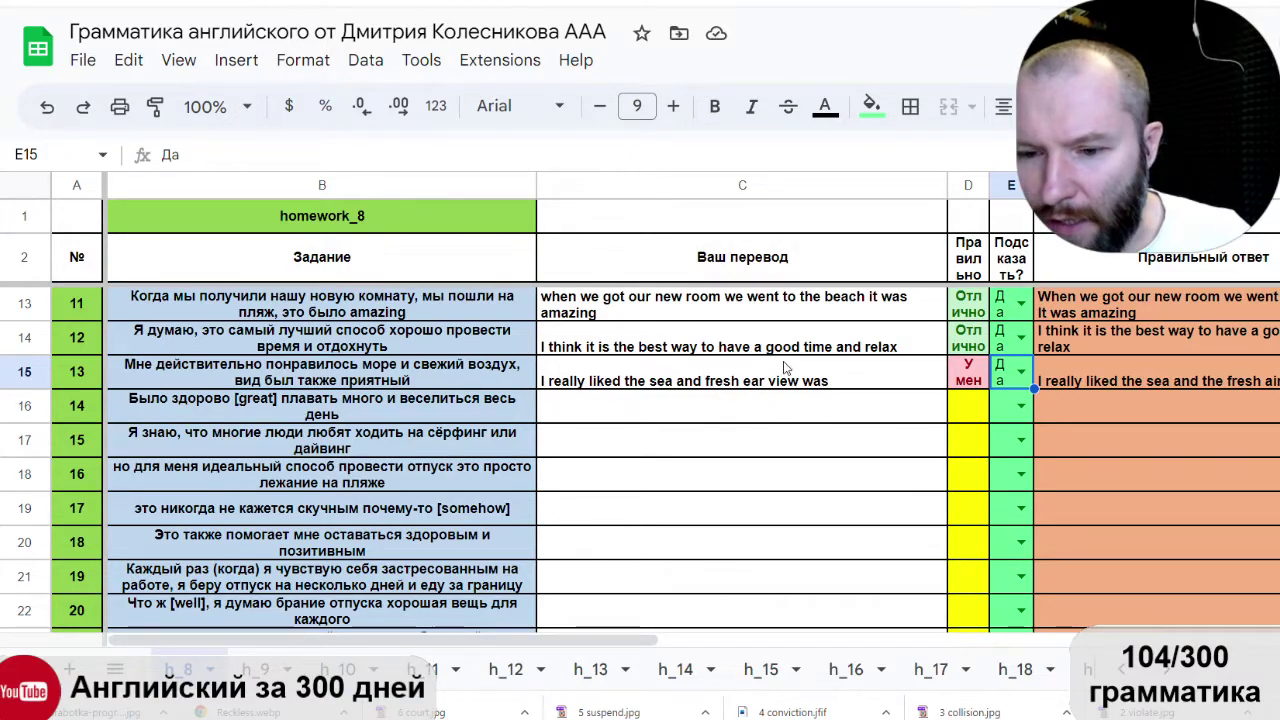
{"action": "left_click", "coordinate": [763, 387]}
{"action": "double_click", "coordinate": [760, 384]}
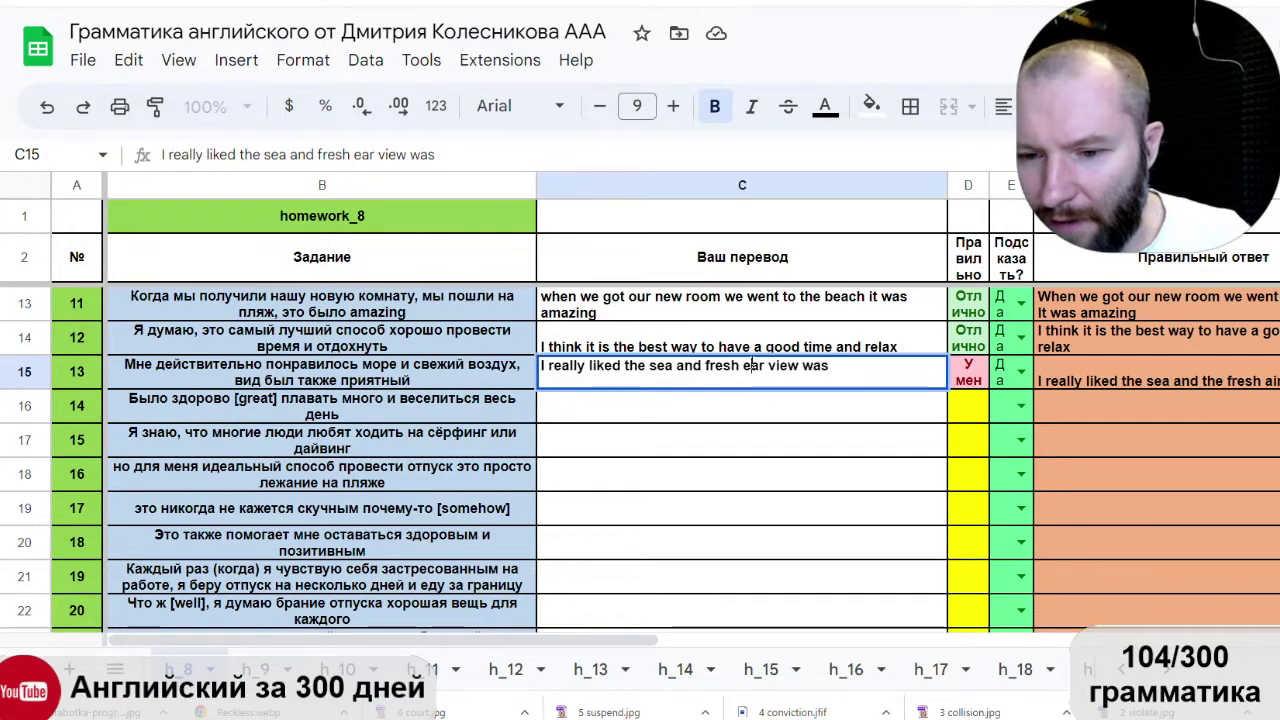
{"action": "left_click_drag", "start_coordinate": [745, 366], "coordinate": [845, 368]}
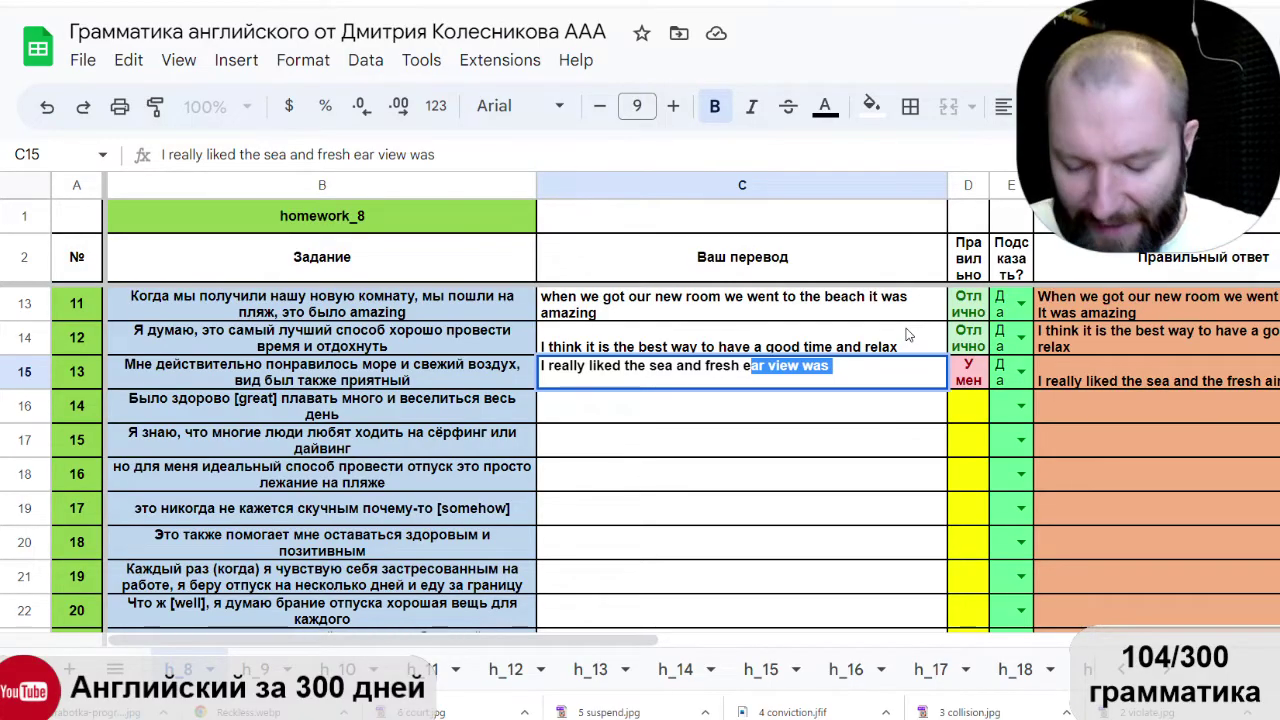
{"action": "type", "text": "ir"}
{"action": "key", "text": "Return"}
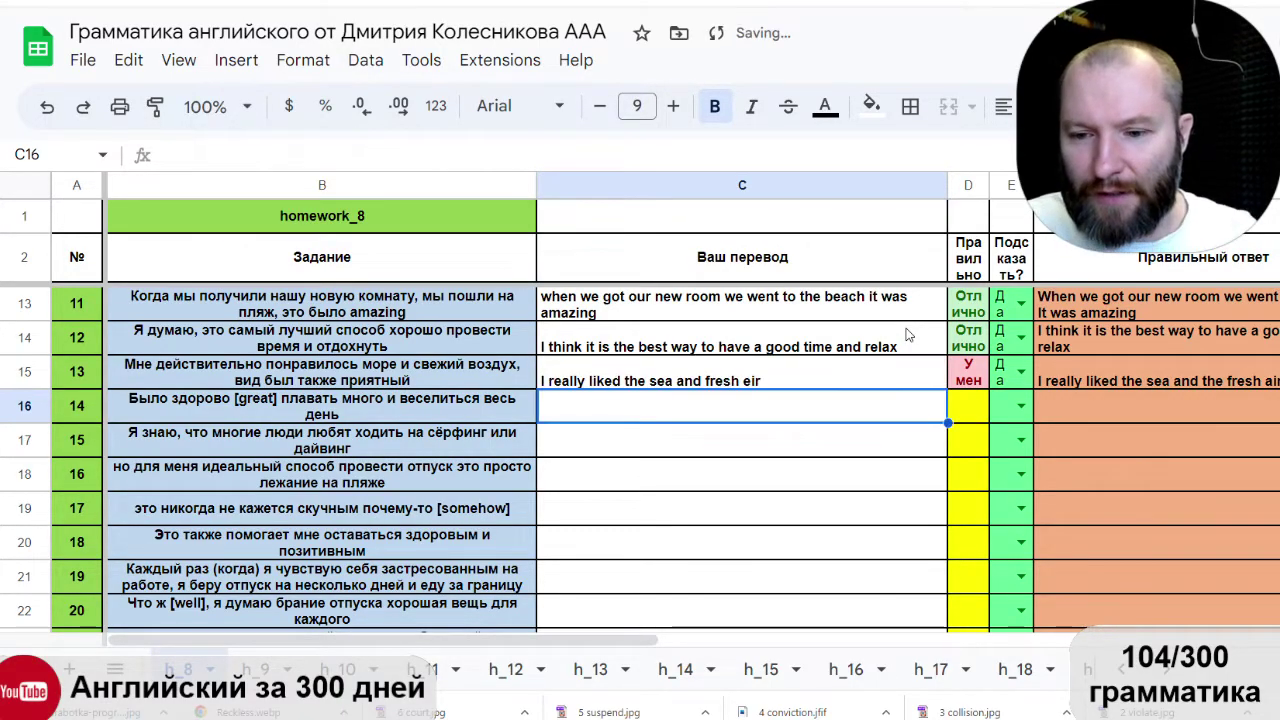
{"action": "left_click", "coordinate": [808, 388]}
{"action": "double_click", "coordinate": [808, 388]}
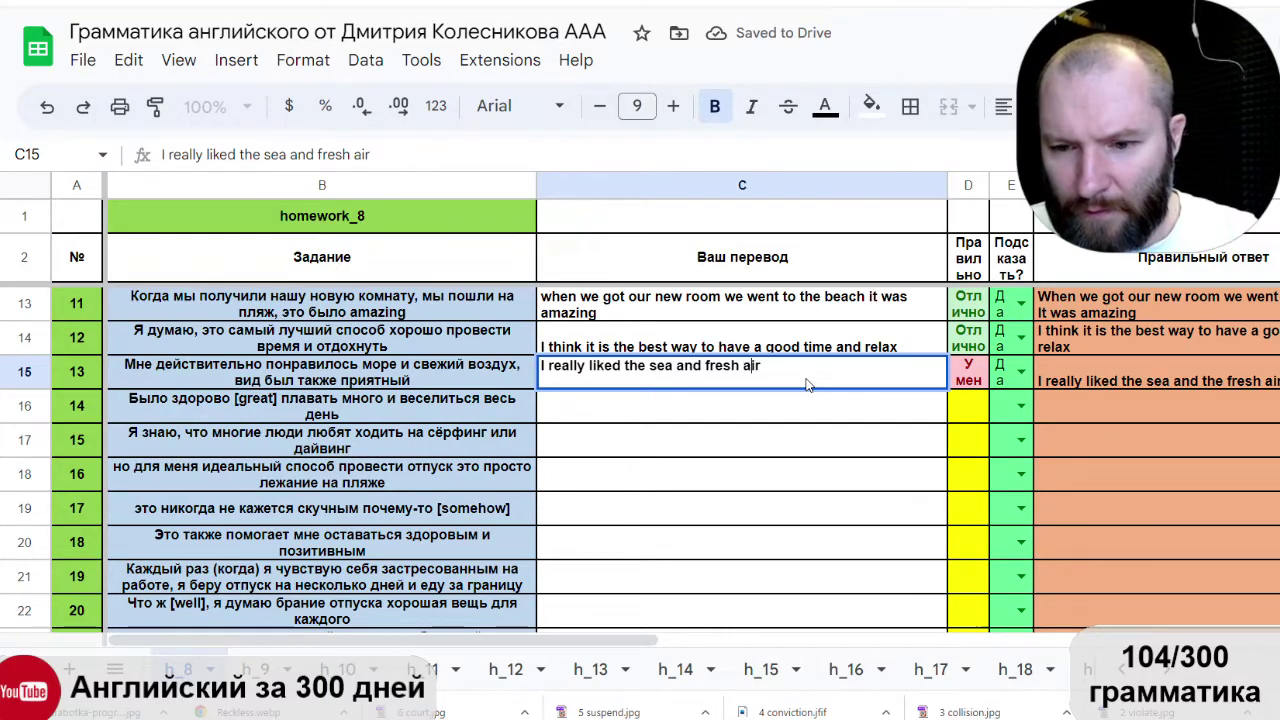
{"action": "key", "text": "Return"}
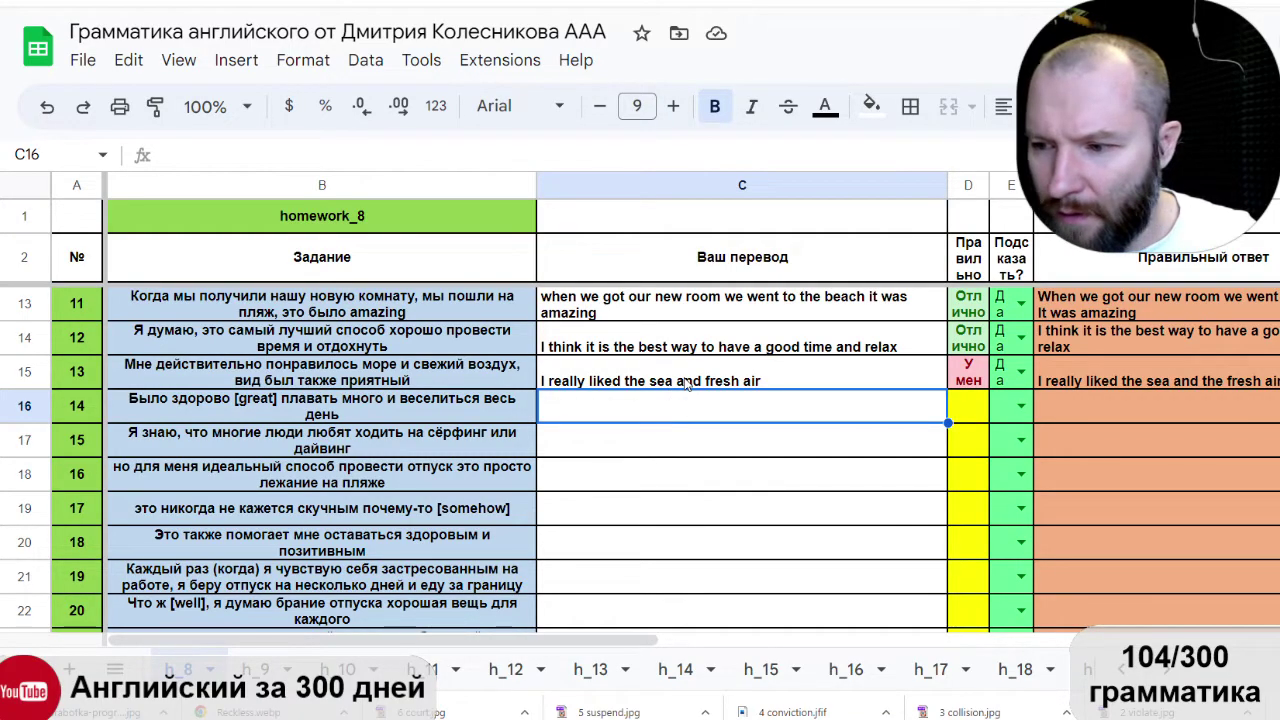
{"action": "left_click", "coordinate": [784, 381]}
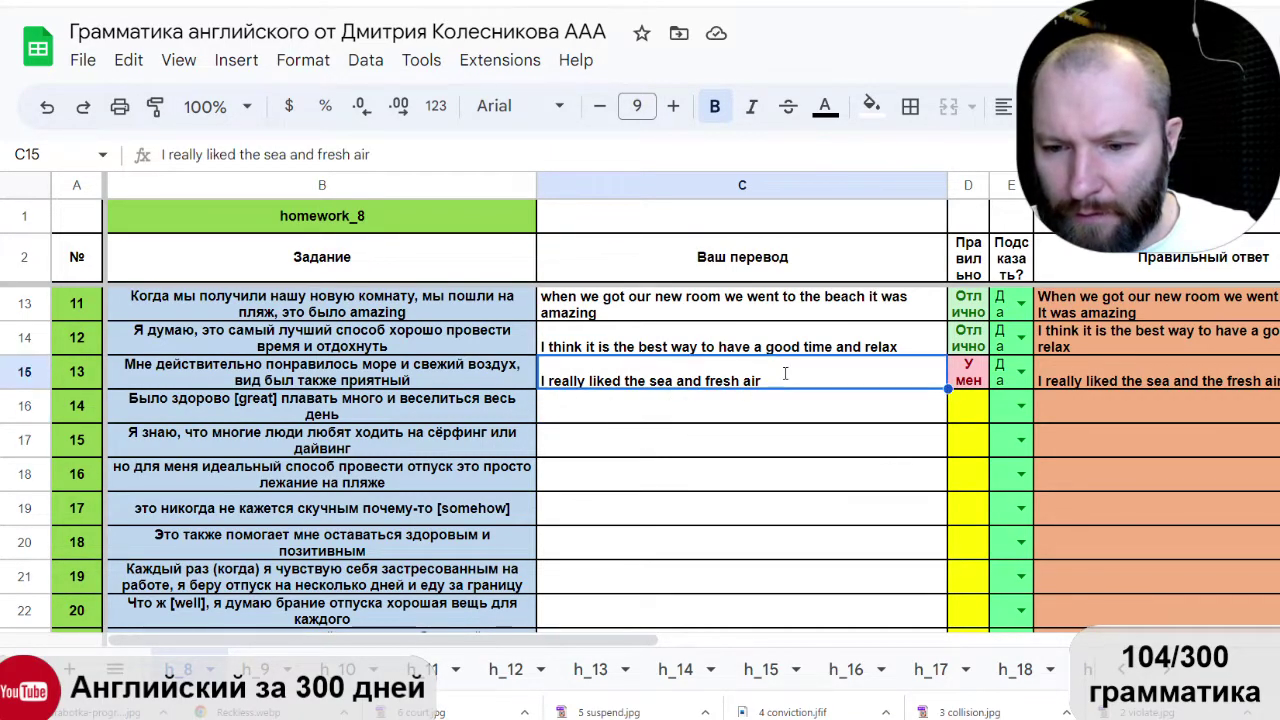
{"action": "double_click", "coordinate": [784, 373]}
{"action": "left_click", "coordinate": [828, 414]}
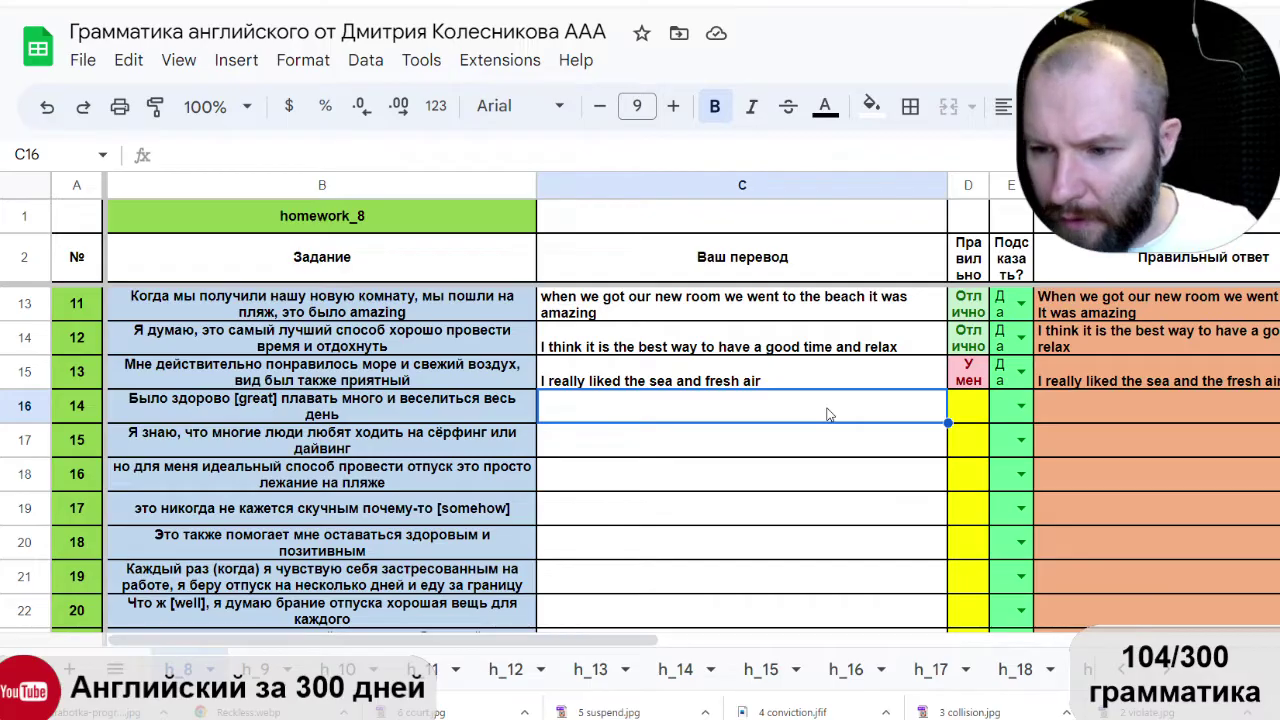
{"action": "left_click", "coordinate": [478, 380]}
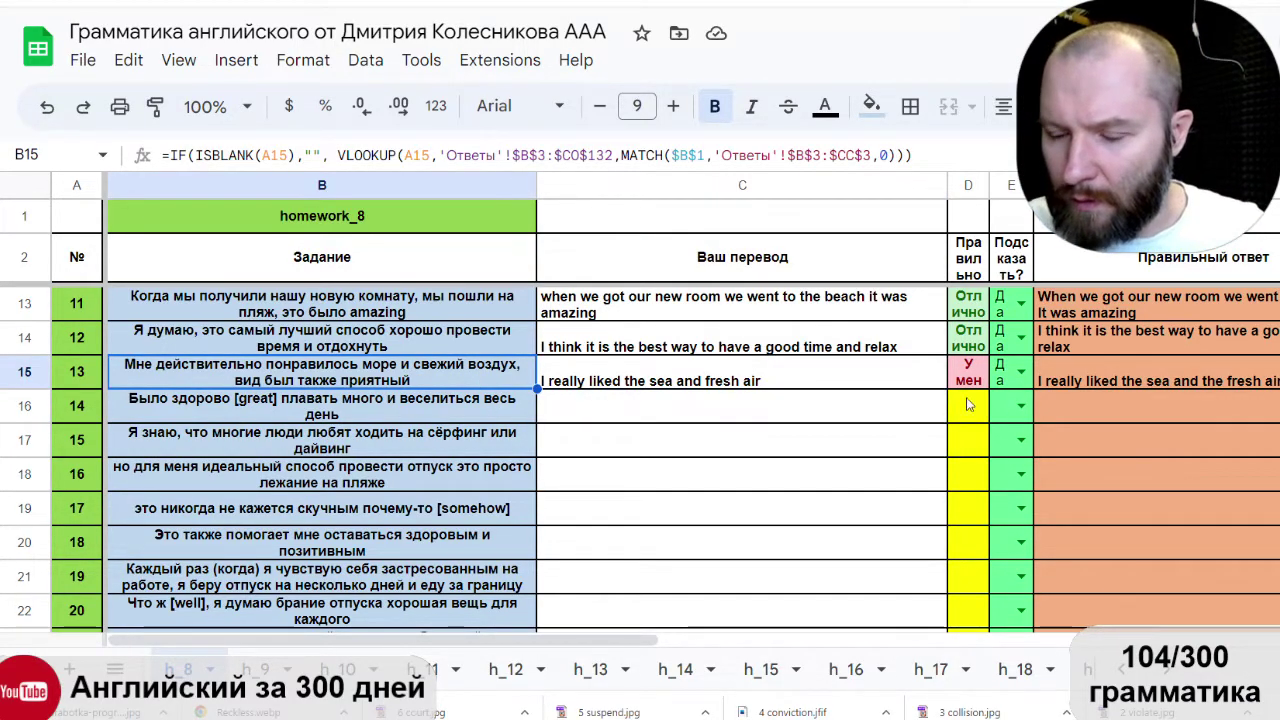
{"action": "left_click_drag", "start_coordinate": [25, 389], "coordinate": [25, 392]}
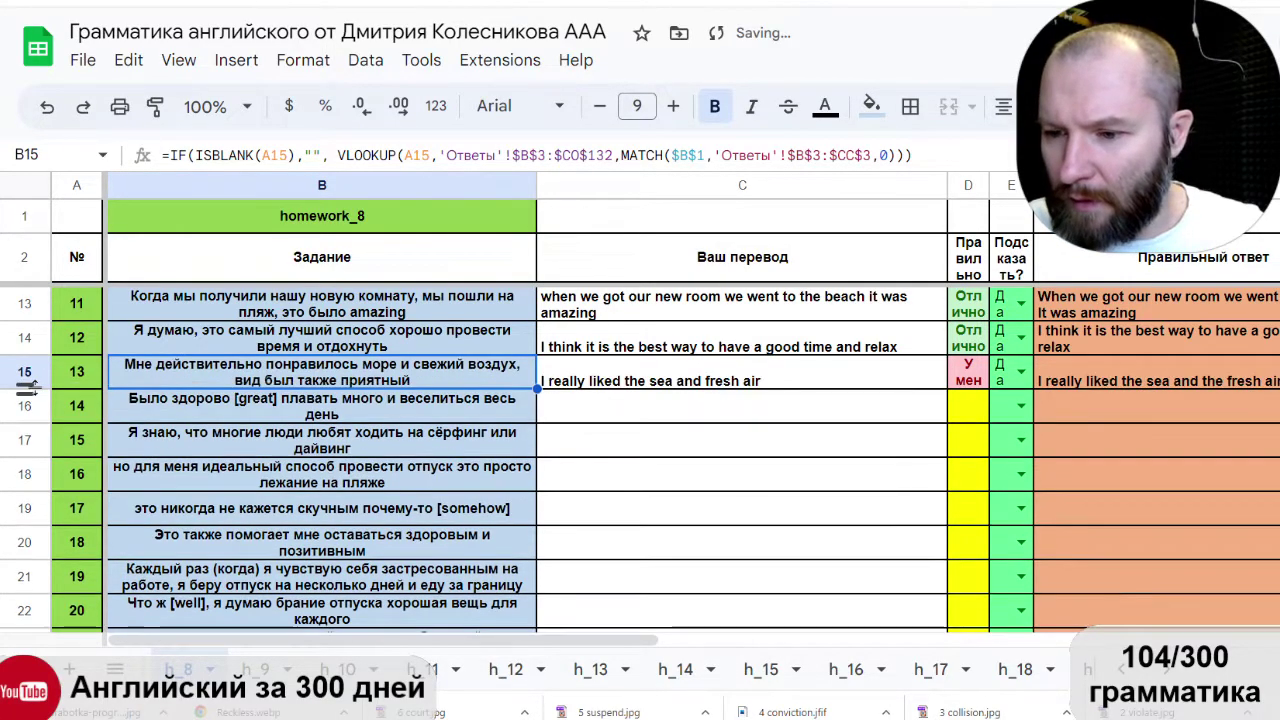
Highlight the sentence 13 translation in C15 with a pale yellow fill.
{"action": "left_click", "coordinate": [769, 387]}
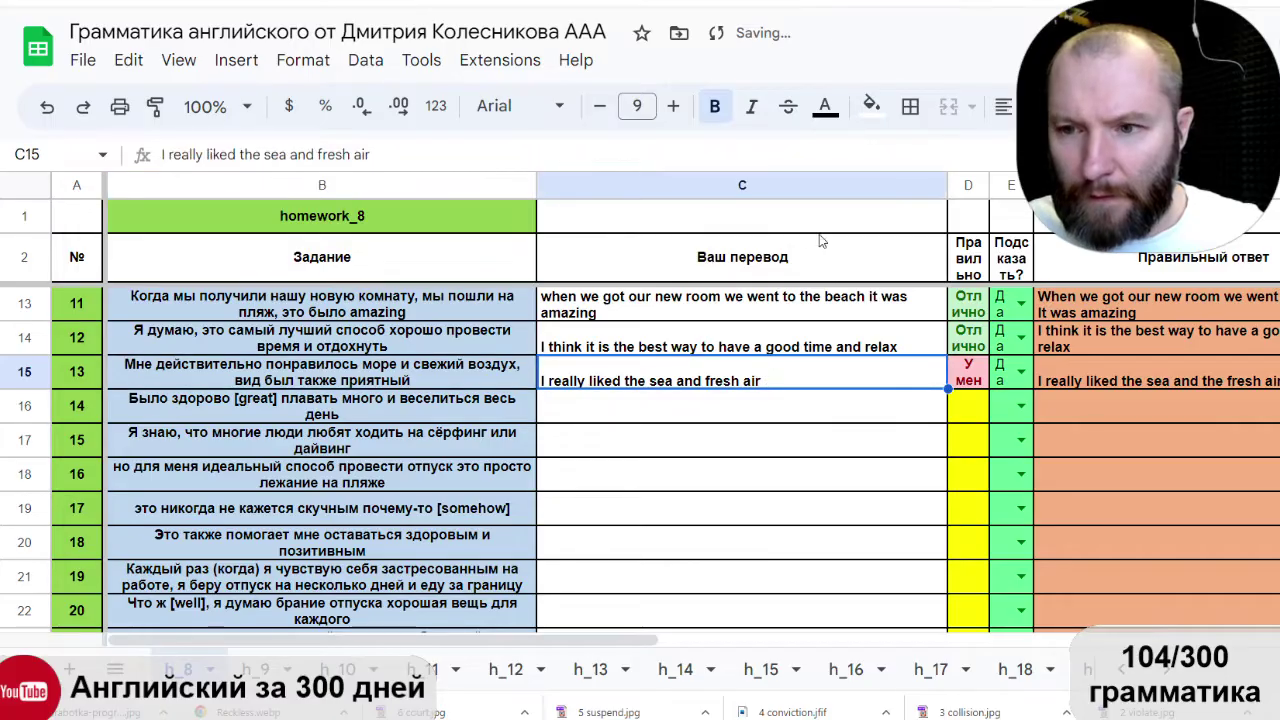
{"action": "left_click", "coordinate": [871, 105]}
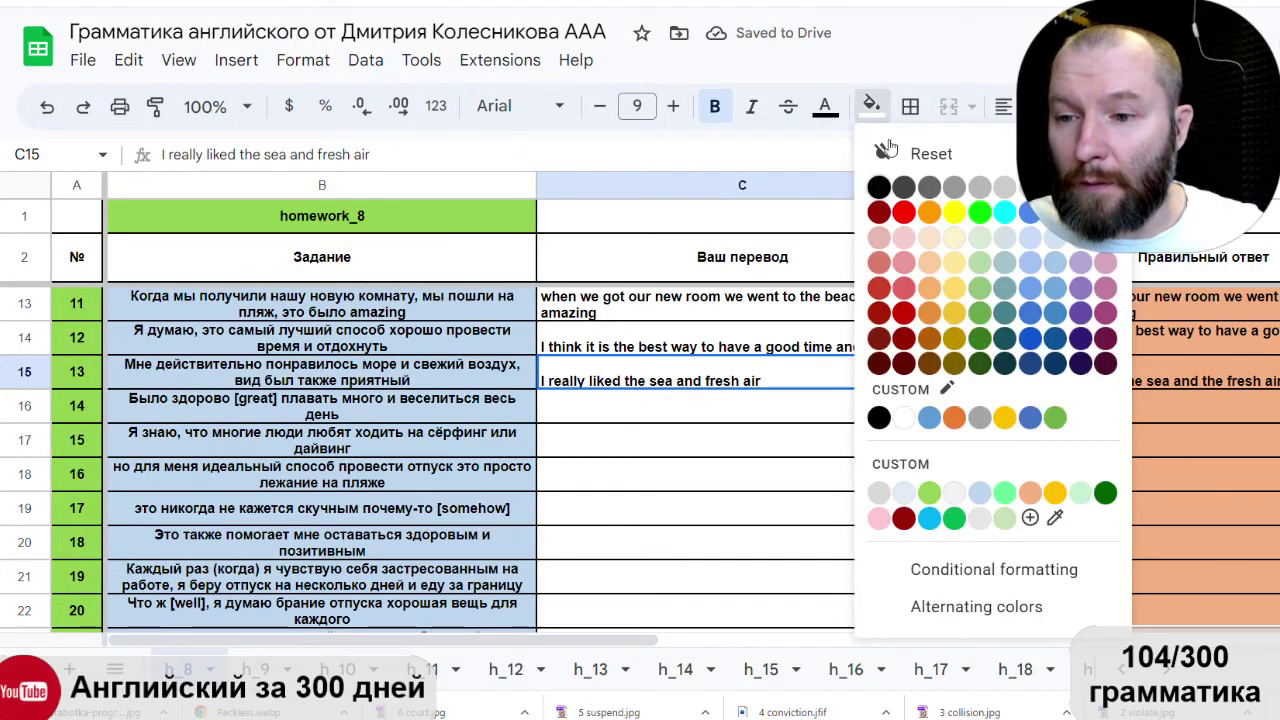
{"action": "left_click", "coordinate": [955, 239]}
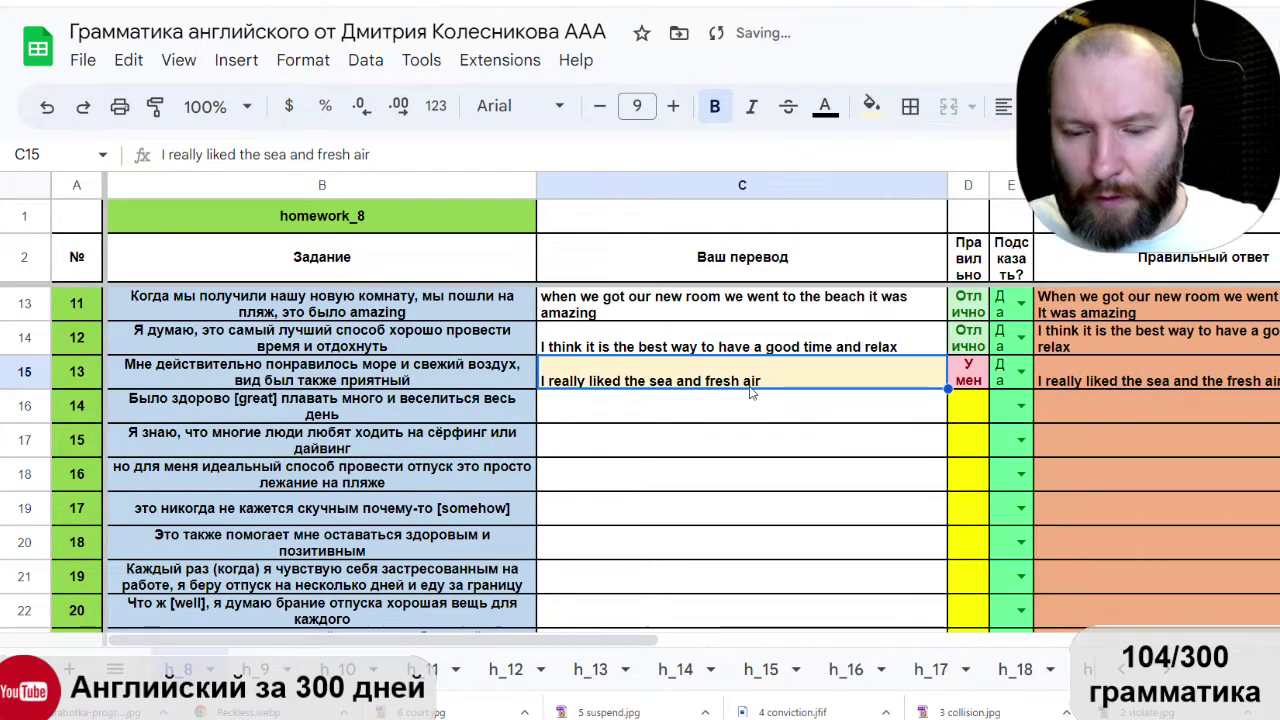
Translate sentence 14 in C16 as "it was great to sweem a lot and had fun all dat".
{"action": "left_click", "coordinate": [338, 408]}
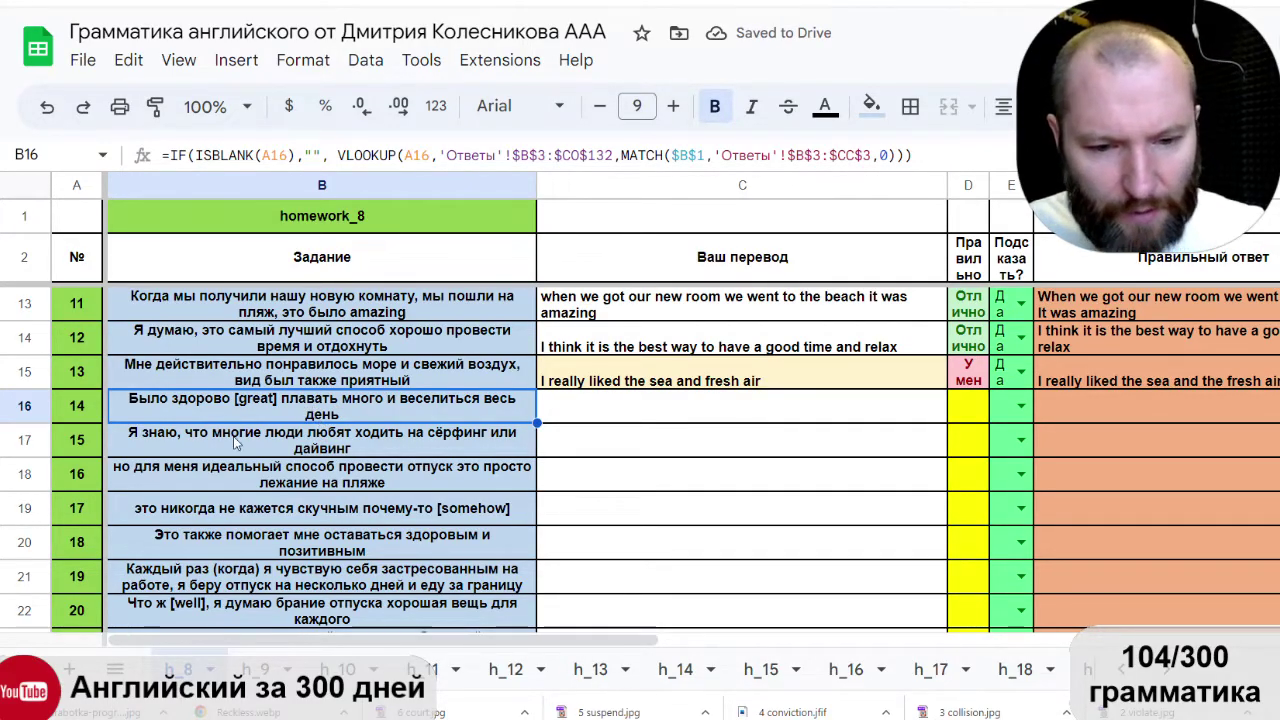
{"action": "left_click", "coordinate": [605, 420]}
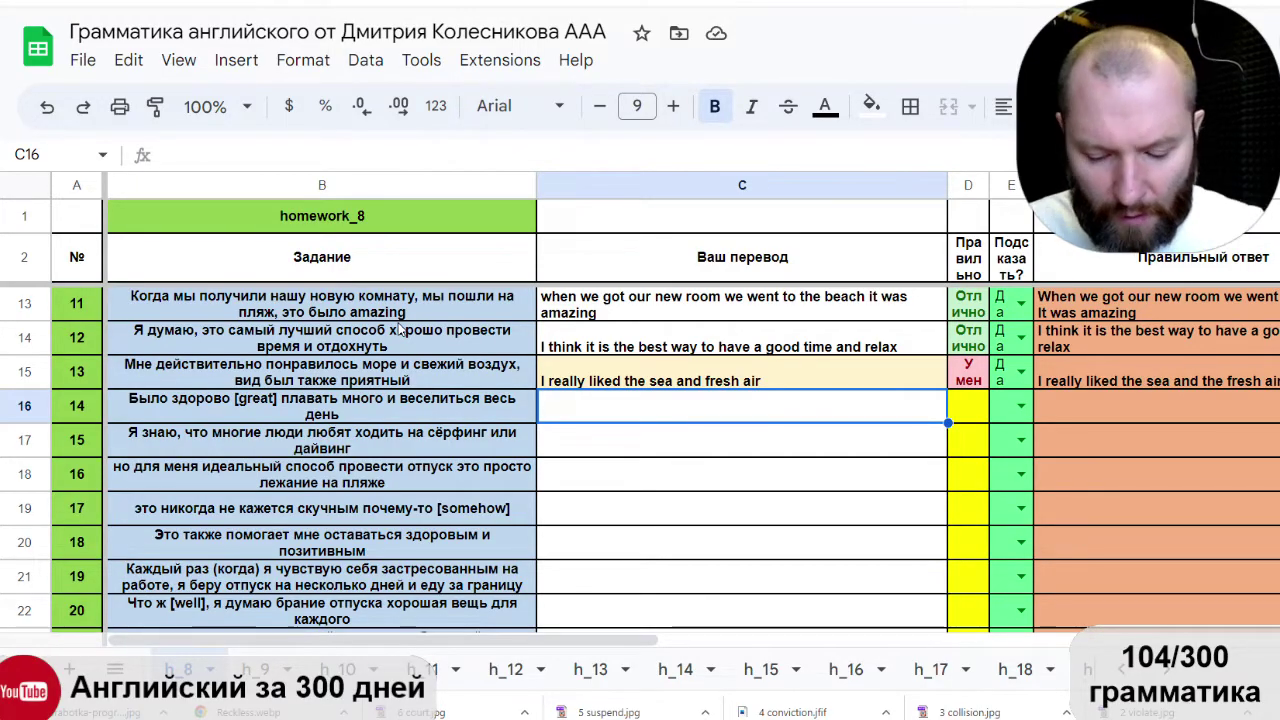
{"action": "type", "text": "it was"}
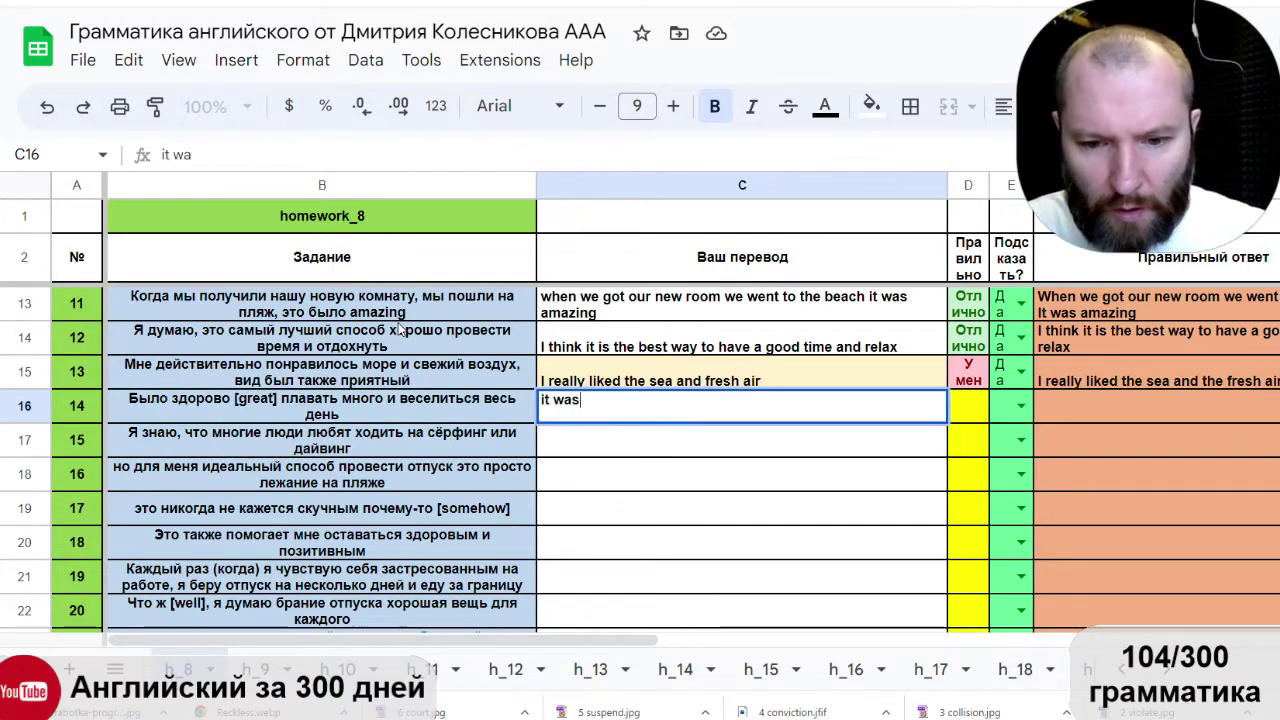
{"action": "type", "text": " great"}
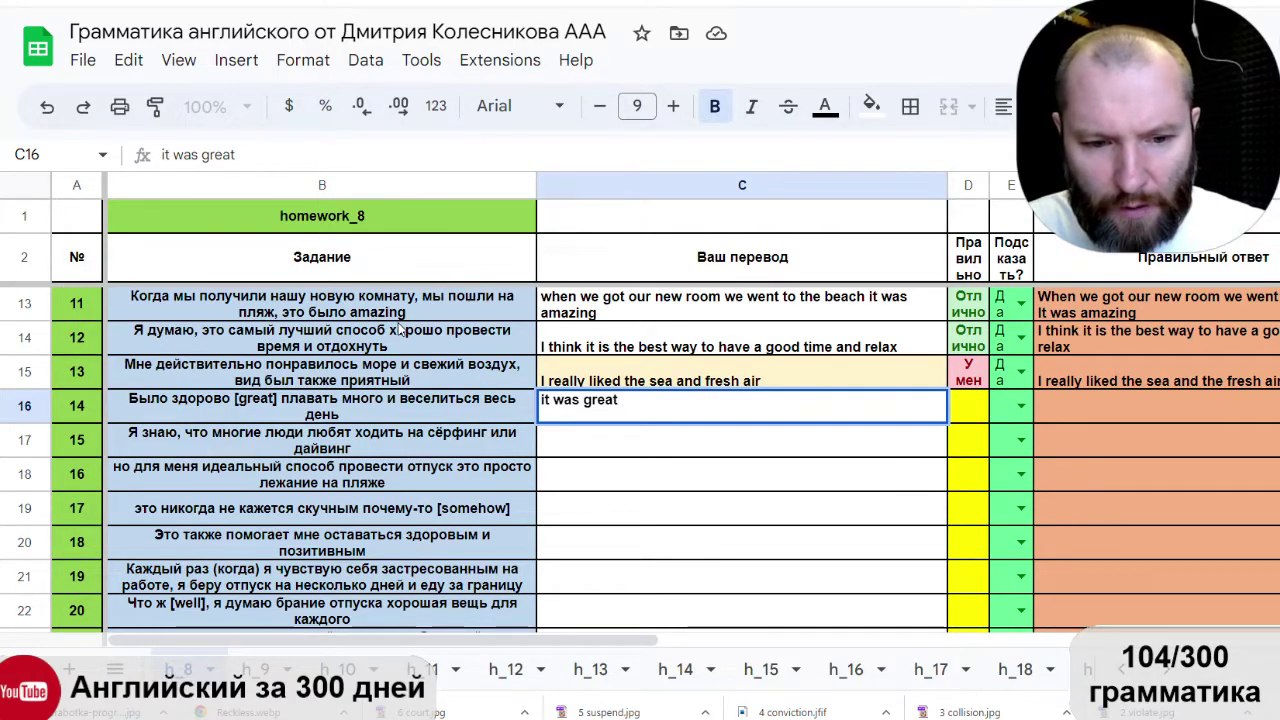
{"action": "type", "text": " to "}
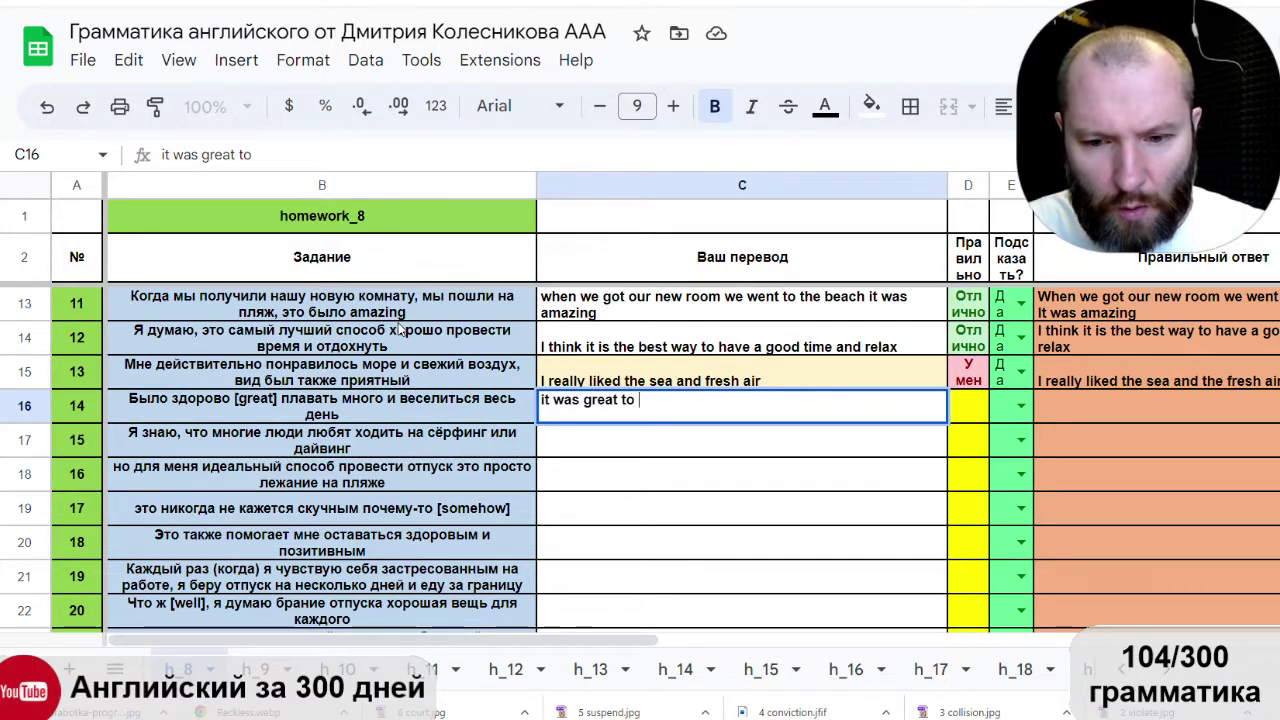
{"action": "type", "text": "sweem a li"}
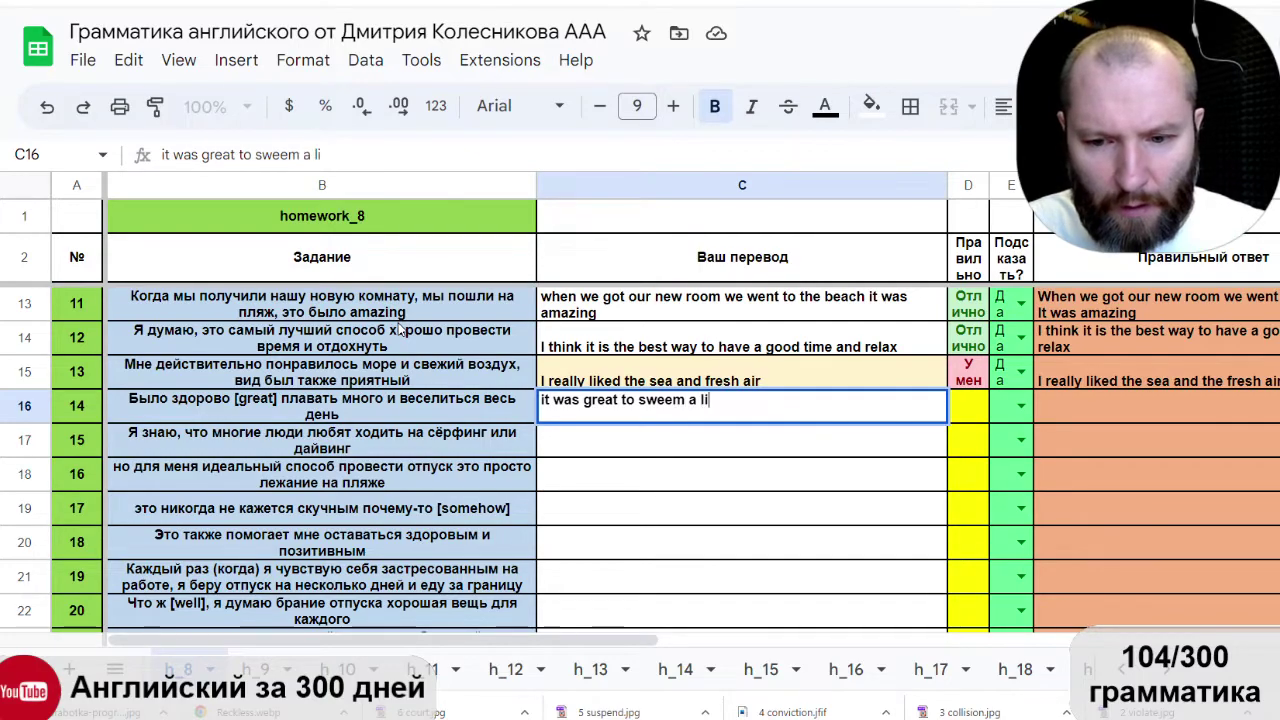
{"action": "key", "text": "BackSpace"}
{"action": "type", "text": "ot and "}
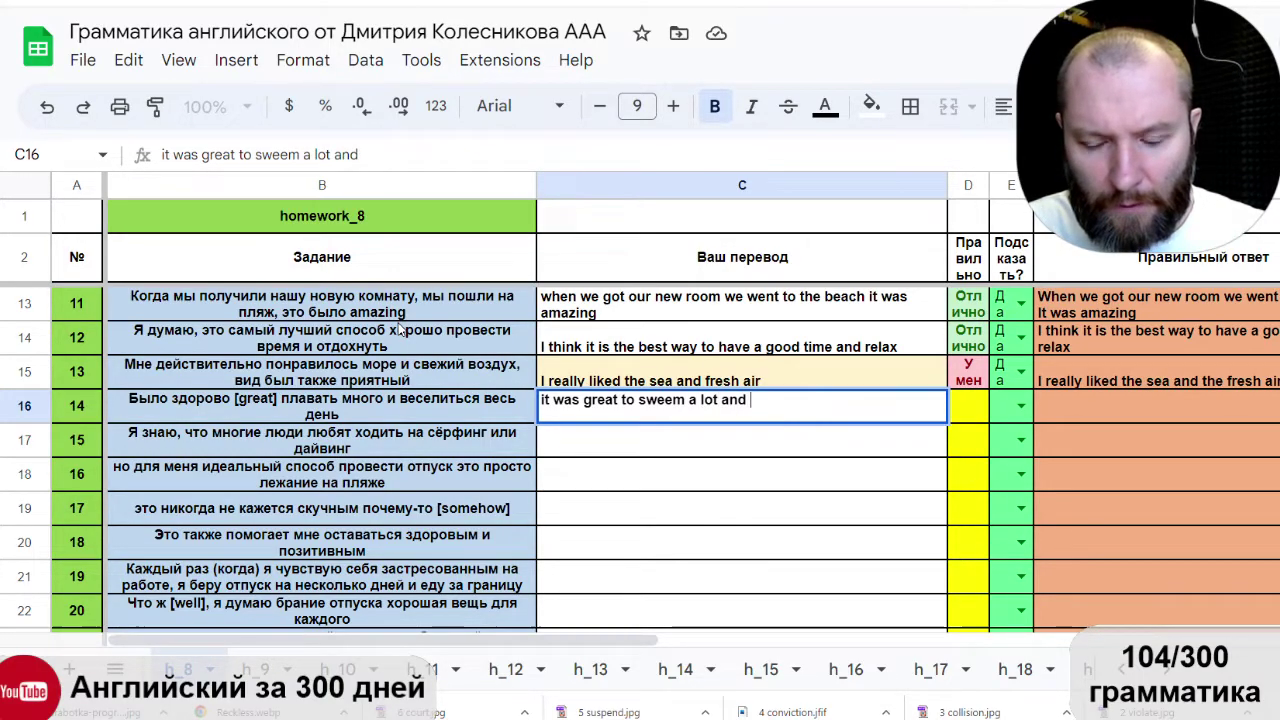
{"action": "type", "text": "had fu"}
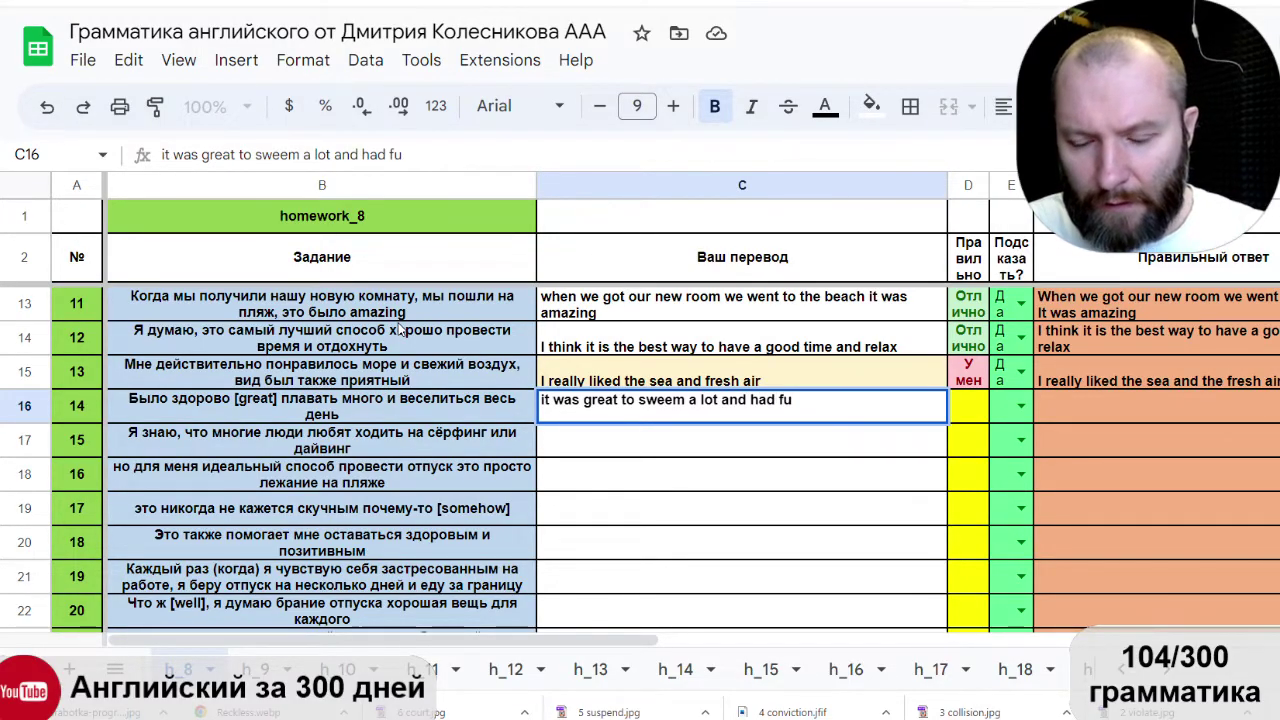
{"action": "type", "text": "n all dat"}
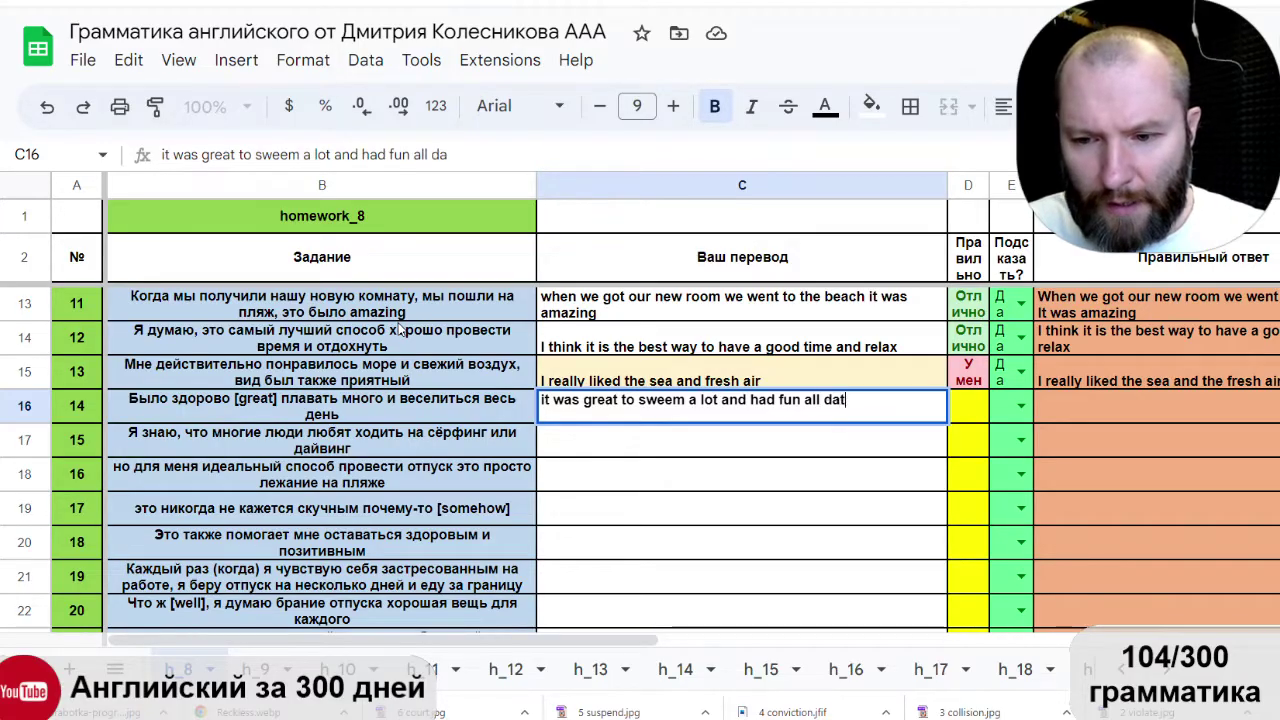
{"action": "key", "text": "Return"}
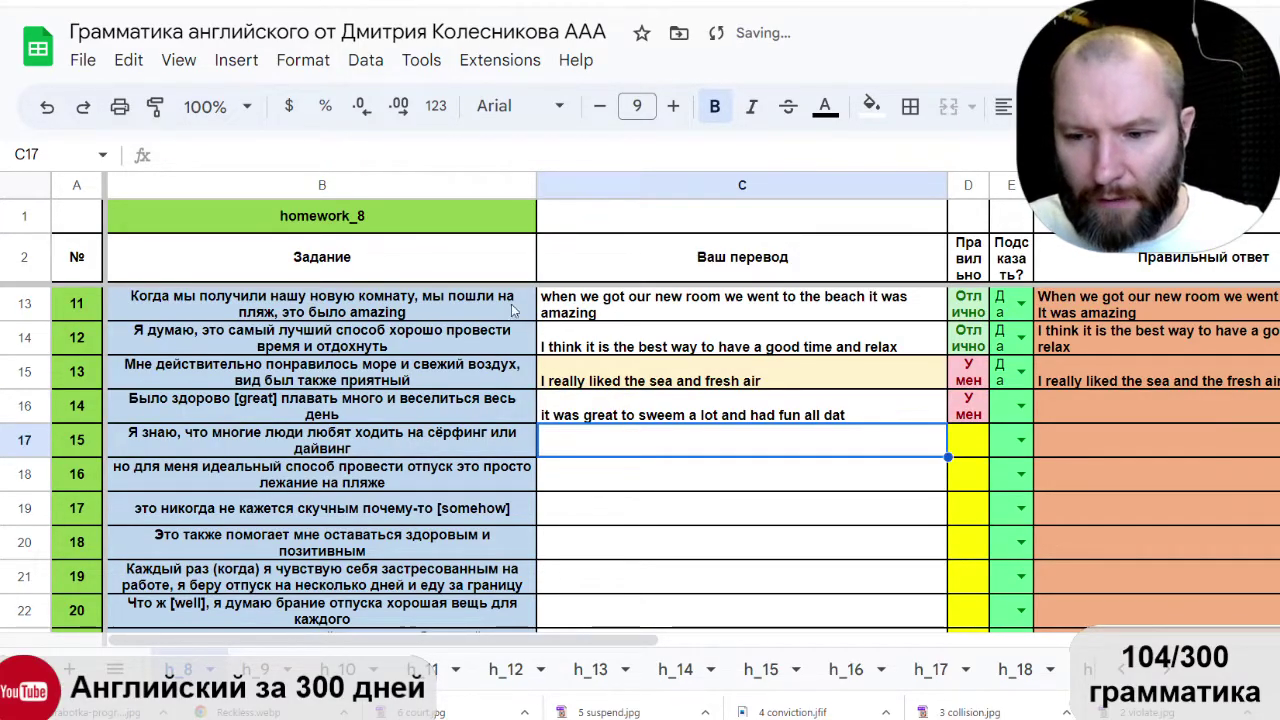
Correct the last word of the C16 translation to "day".
{"action": "left_click", "coordinate": [846, 400]}
{"action": "key", "text": "Return"}
{"action": "key", "text": "BackSpace"}
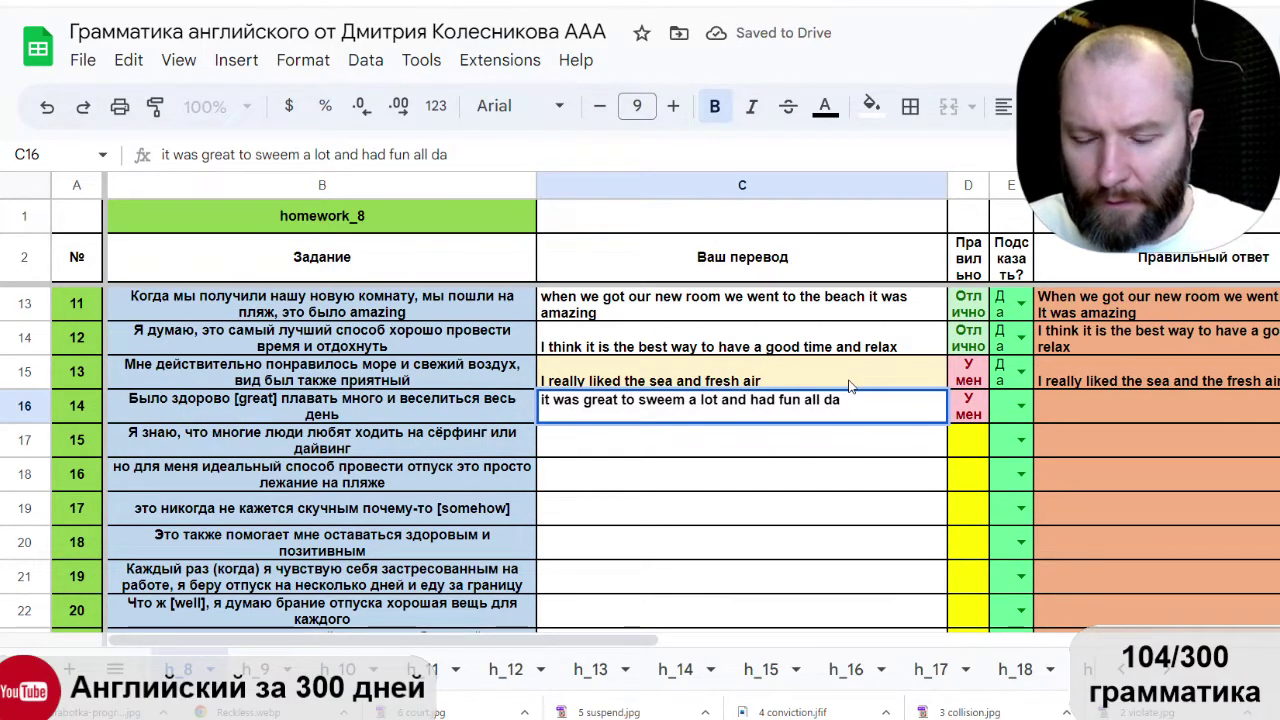
{"action": "key", "text": "Return"}
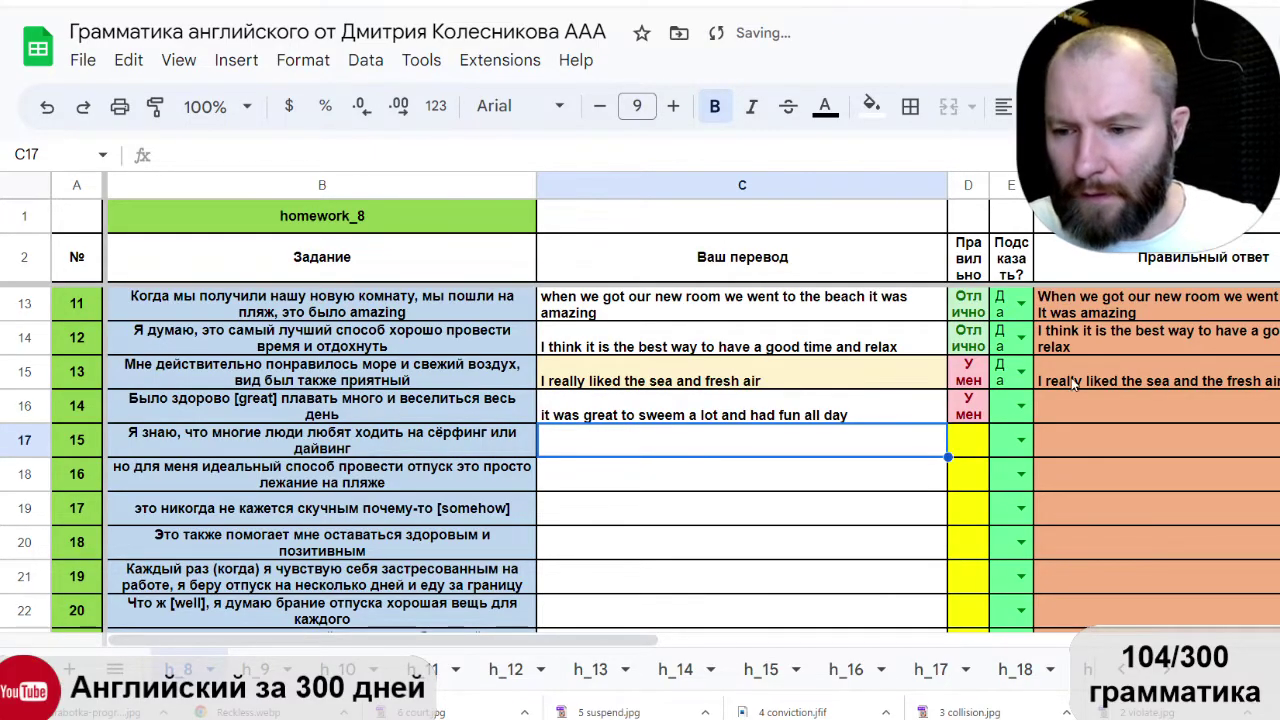
Reveal the answer for sentence 14 by setting E16 to "Да", and correct "sweem" to "swim" in C16.
{"action": "left_click", "coordinate": [1021, 405]}
{"action": "left_click", "coordinate": [1030, 442]}
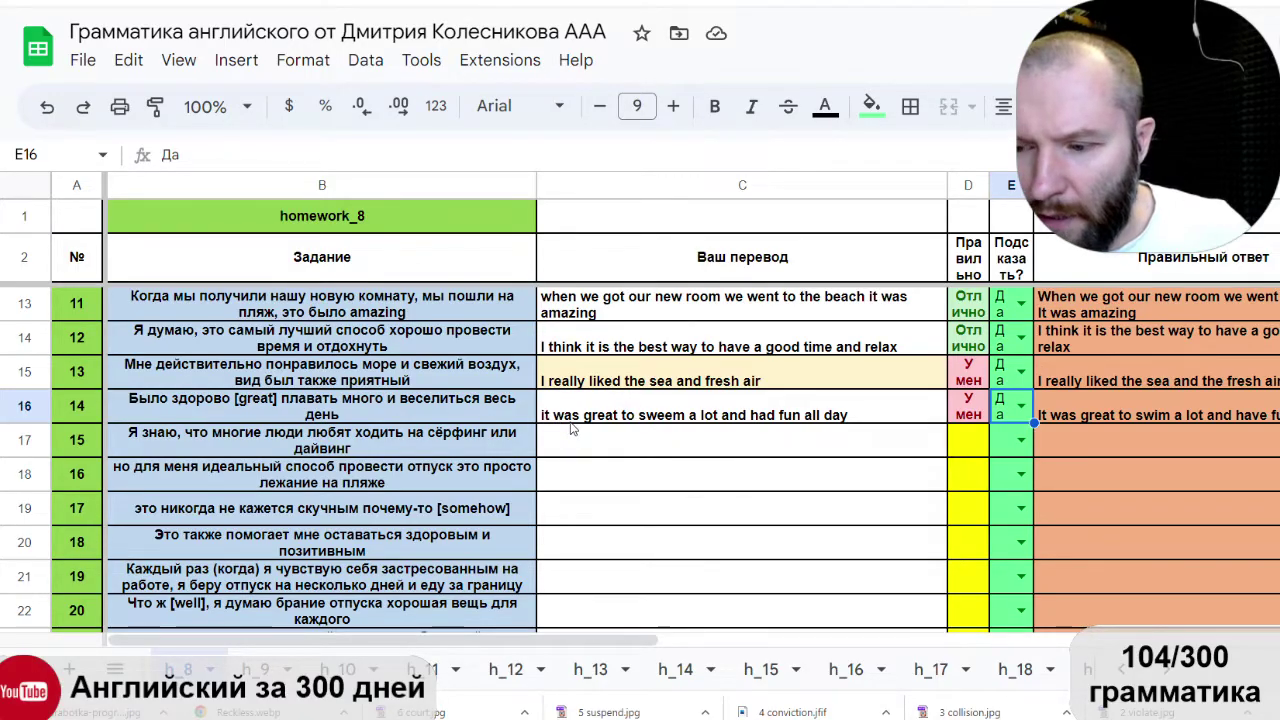
{"action": "double_click", "coordinate": [669, 407]}
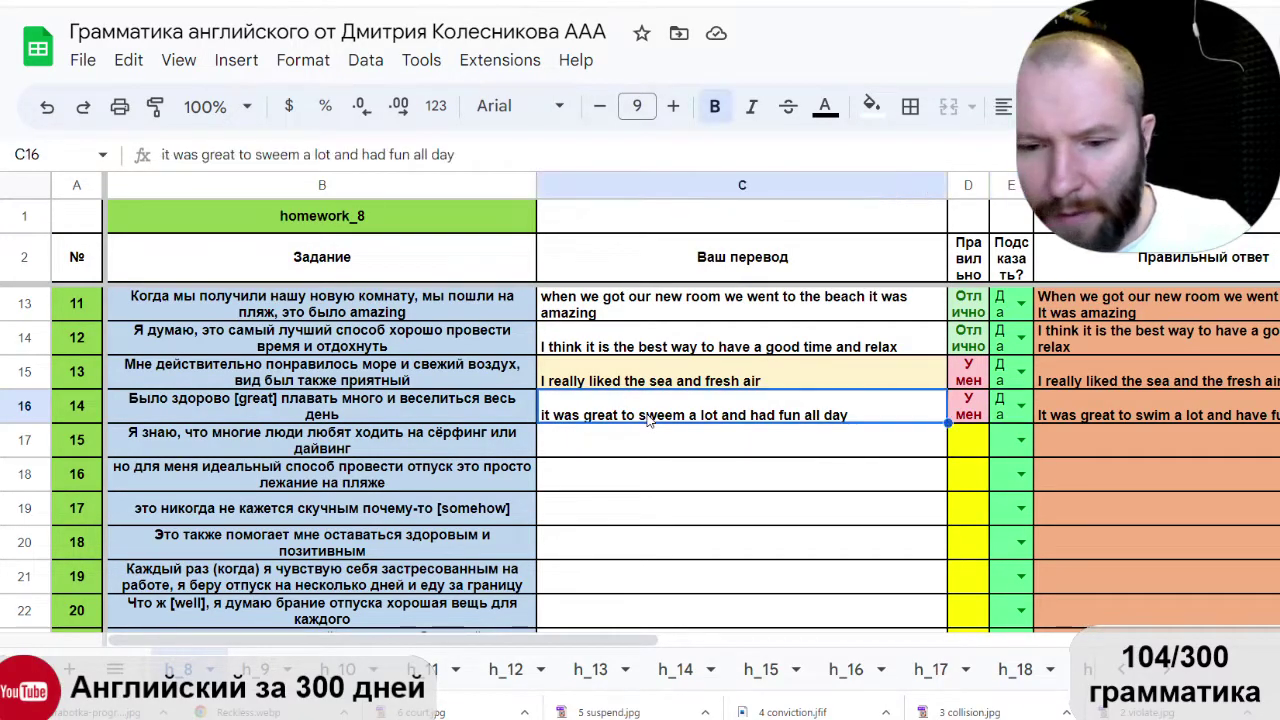
{"action": "left_click", "coordinate": [666, 399]}
{"action": "key", "text": "BackSpace"}
{"action": "key", "text": "BackSpace"}
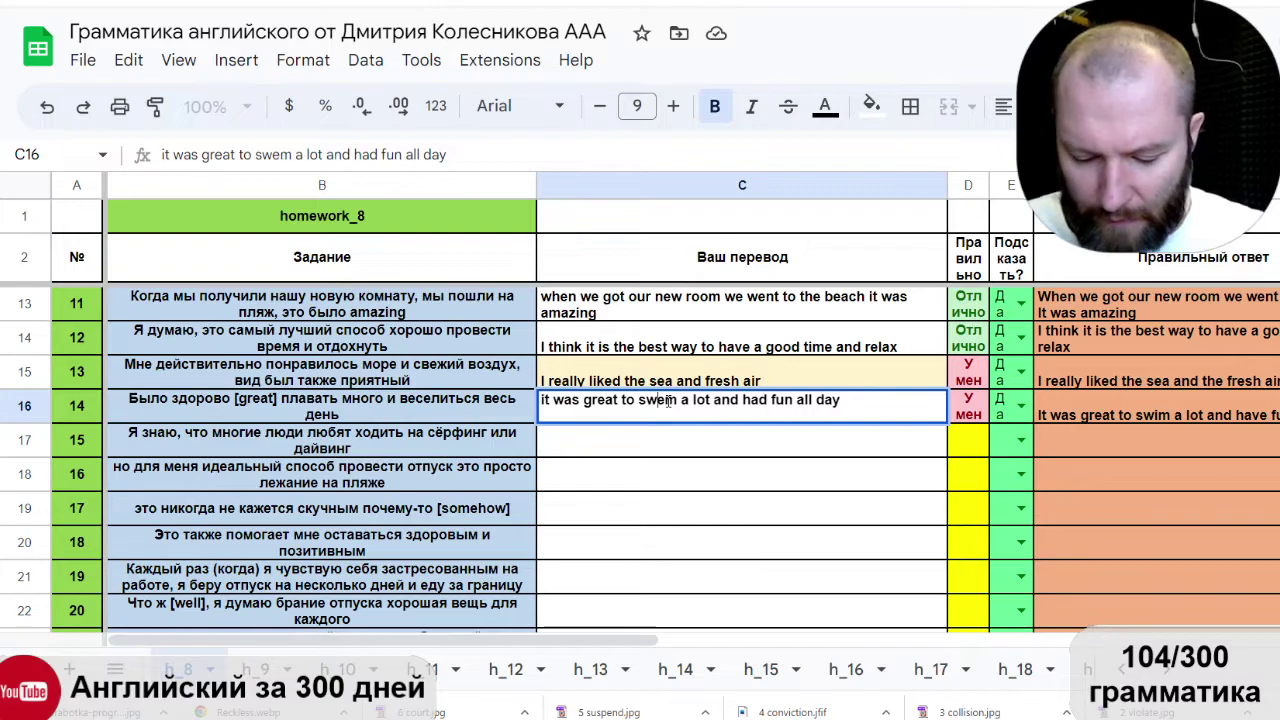
{"action": "type", "text": "i"}
{"action": "key", "text": "Return"}
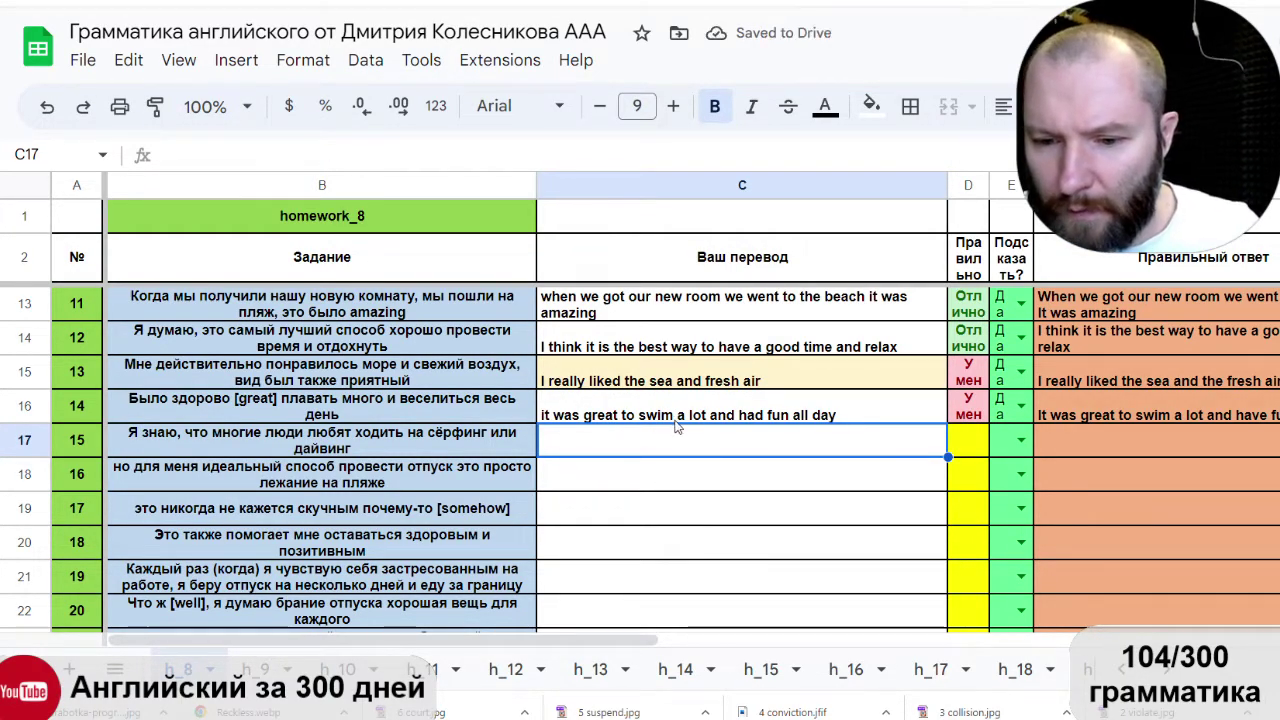
Replace "had" with "have" in the C16 translation to match the revealed answer.
{"action": "double_click", "coordinate": [750, 415]}
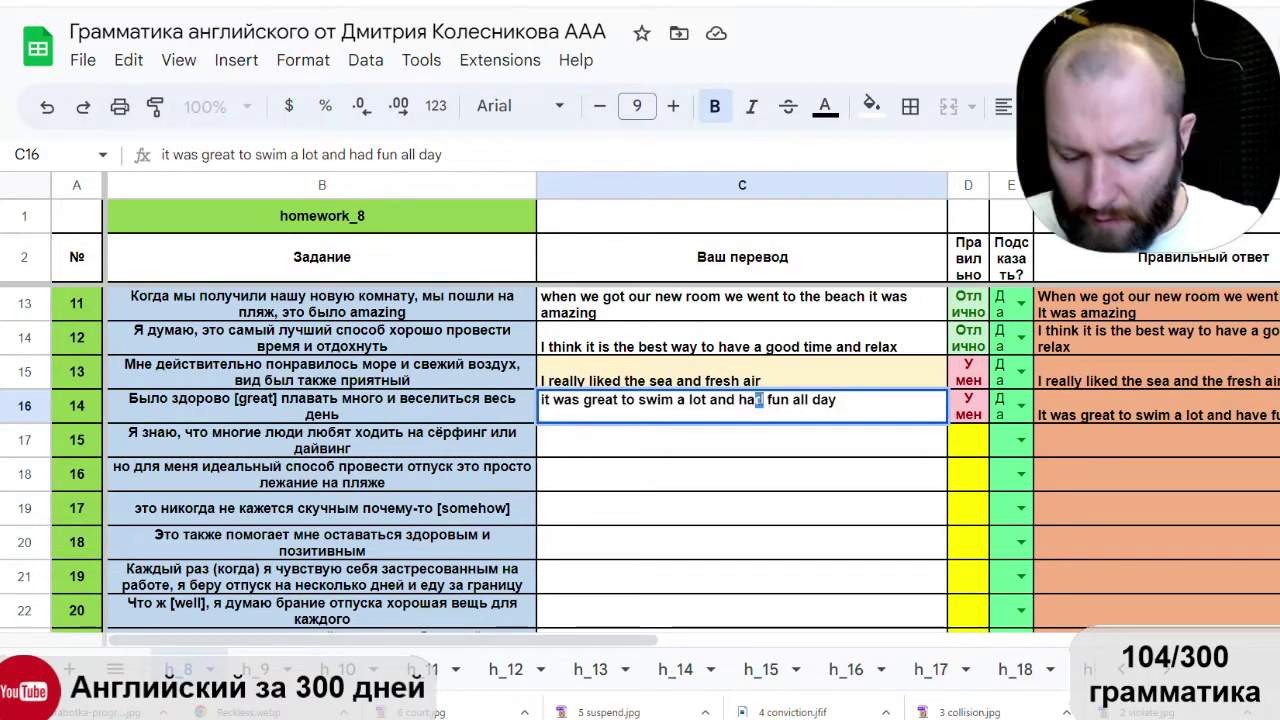
{"action": "type", "text": "ve"}
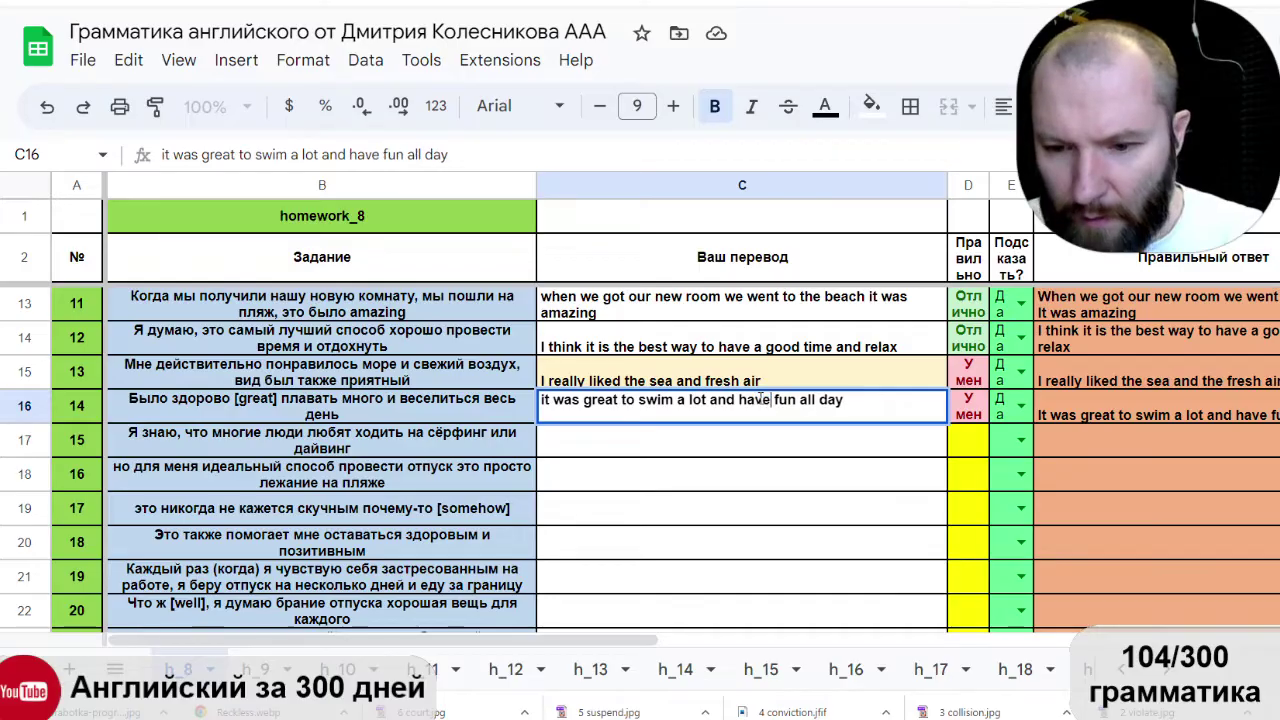
{"action": "key", "text": "Return"}
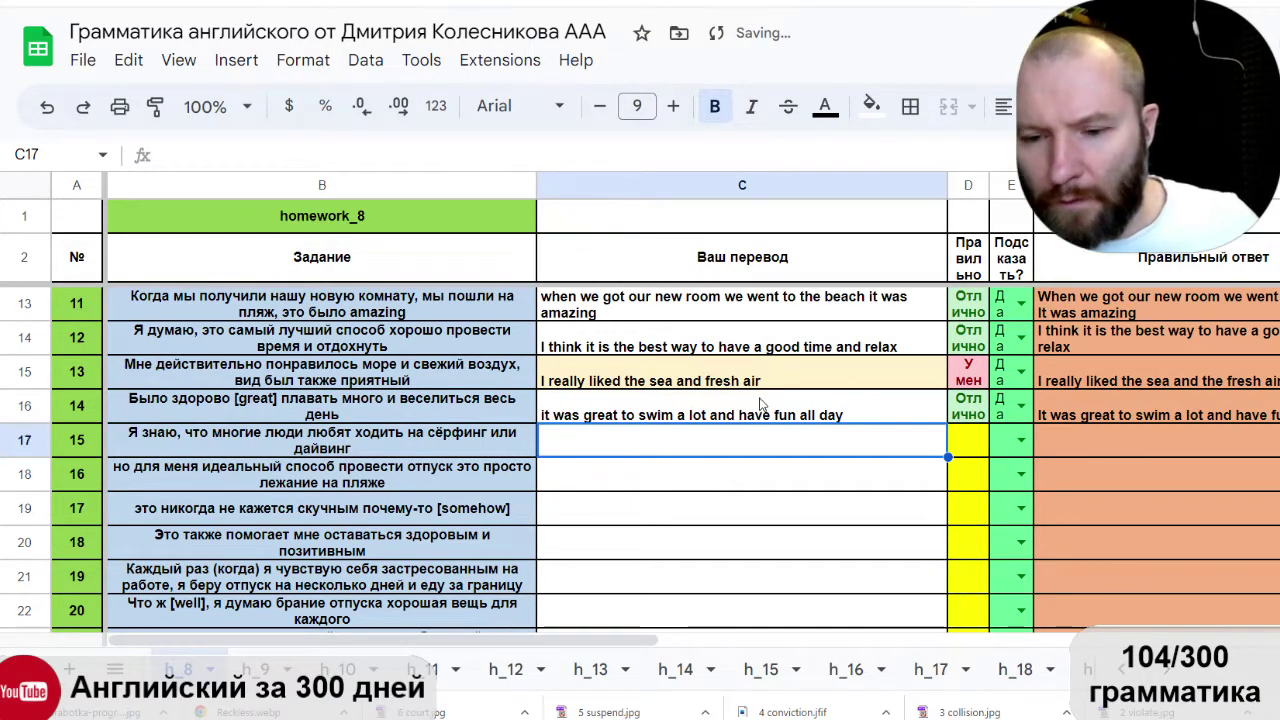
Highlight the sentence 14 translation in C16 with a pale yellow fill.
{"action": "key", "text": "Up"}
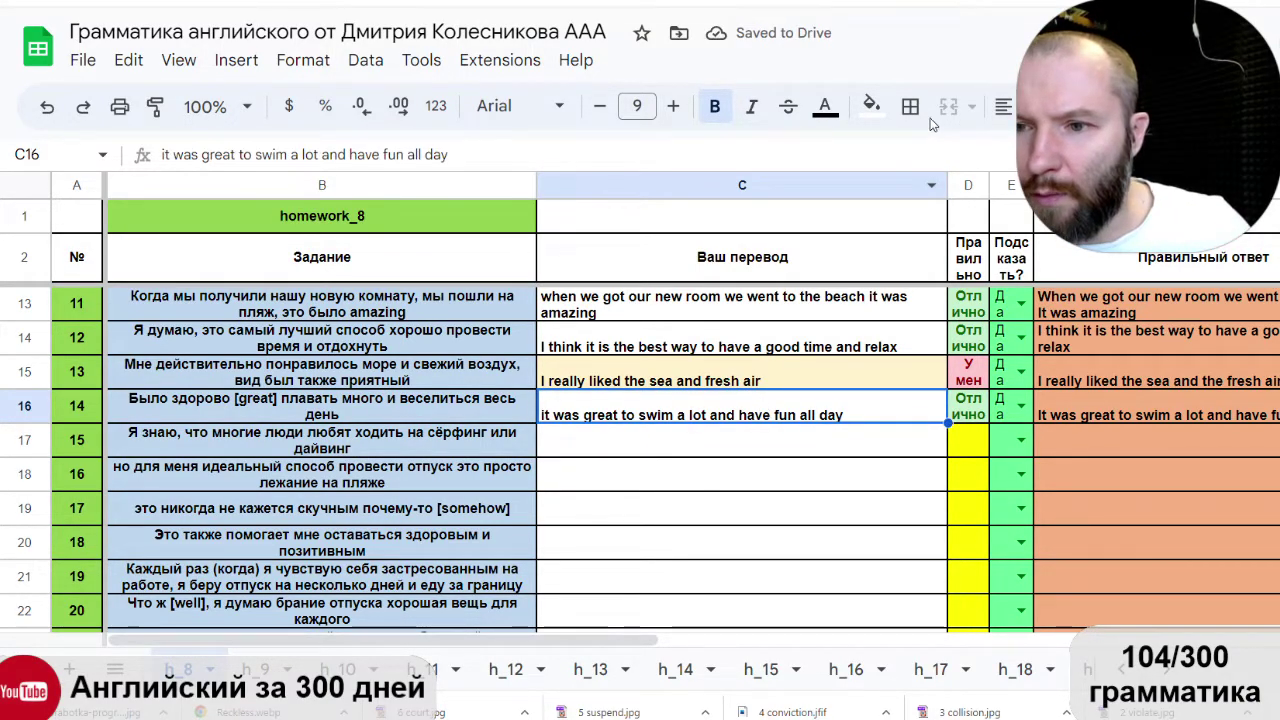
{"action": "left_click", "coordinate": [871, 106]}
{"action": "left_click", "coordinate": [958, 262]}
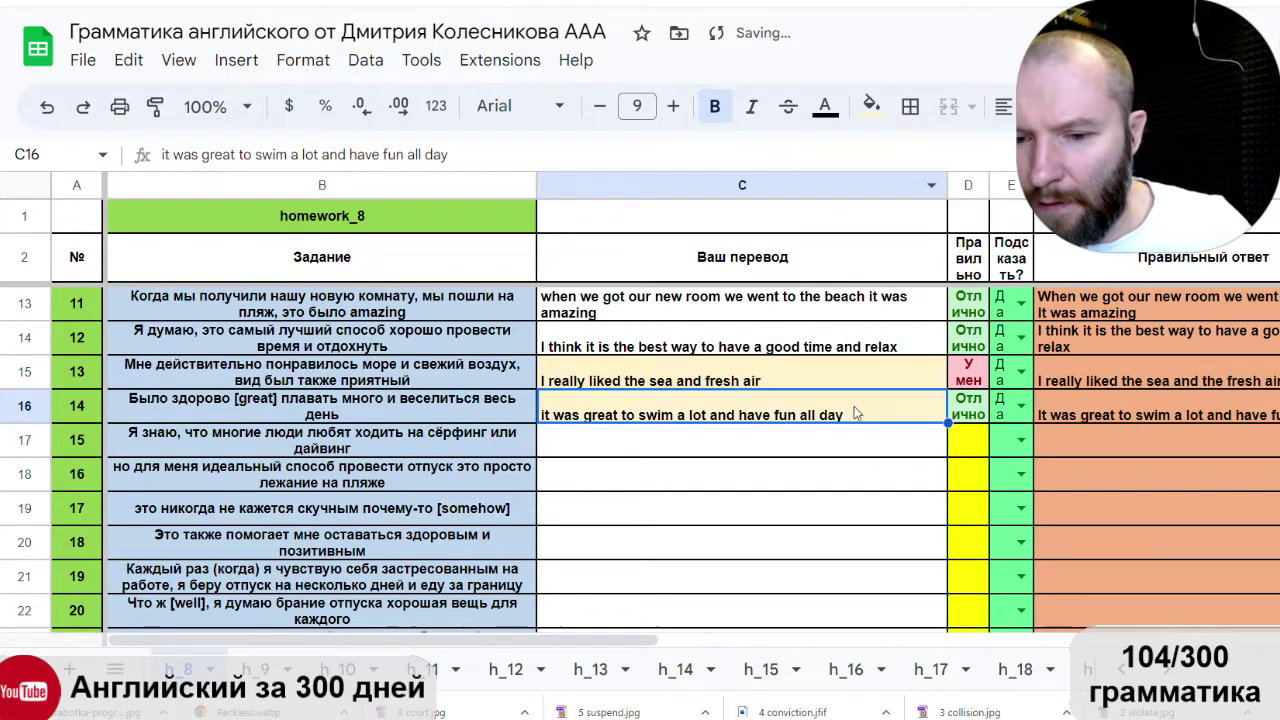
Begin the translation of sentence 15 in C17 with "I know that many people".
{"action": "left_click", "coordinate": [747, 478]}
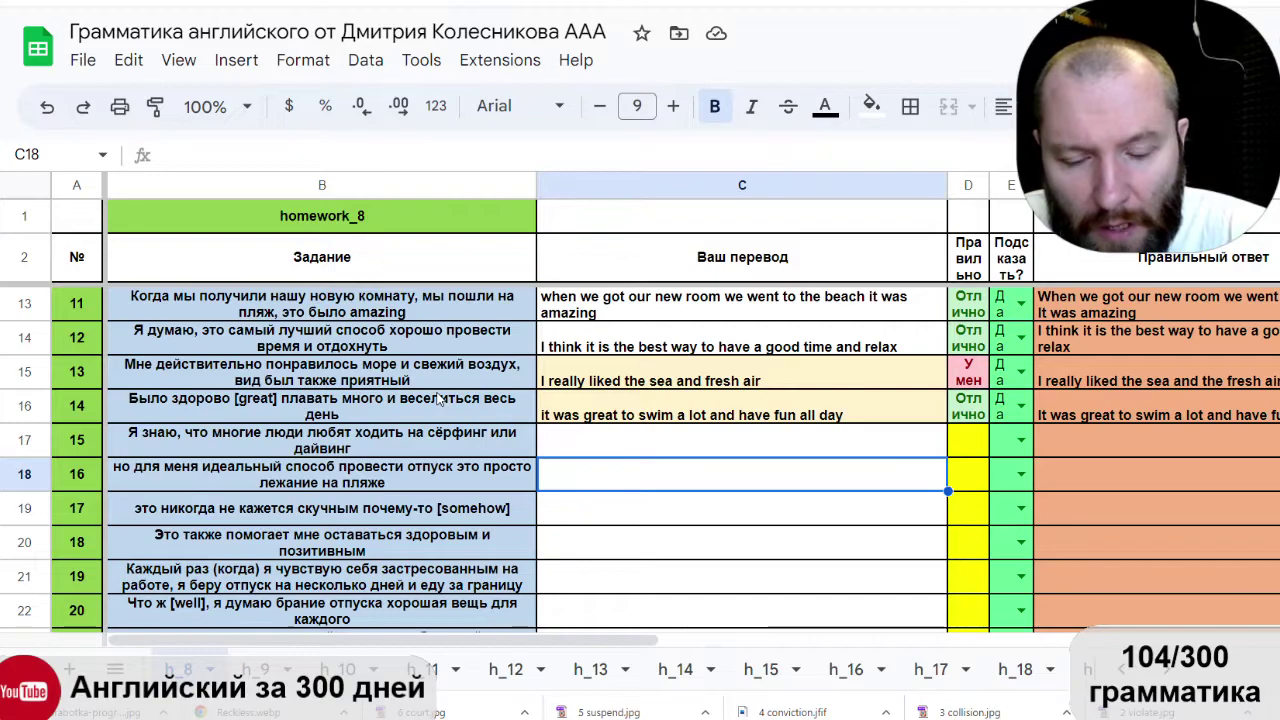
{"action": "left_click", "coordinate": [258, 448]}
{"action": "scroll", "coordinate": [258, 448], "scroll_direction": "down", "scroll_amount": 1}
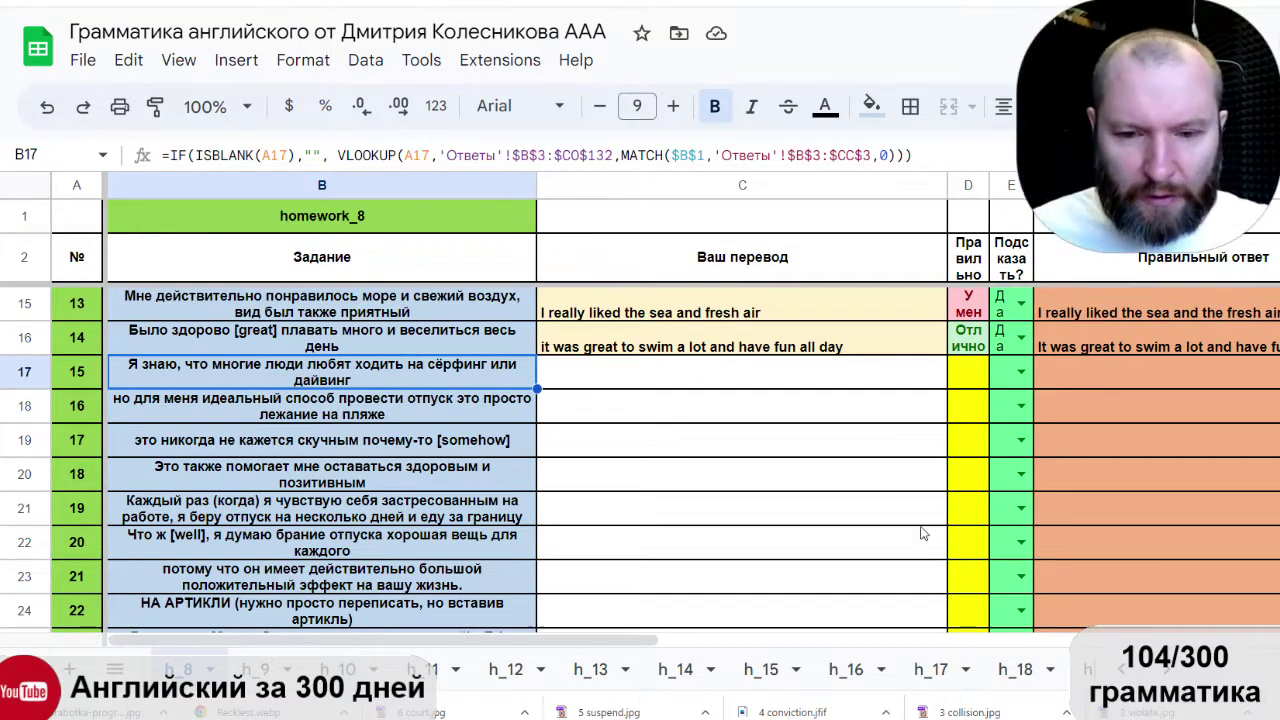
{"action": "scroll", "coordinate": [930, 540], "scroll_direction": "up", "scroll_amount": 5}
{"action": "scroll", "coordinate": [935, 545], "scroll_direction": "down", "scroll_amount": 5}
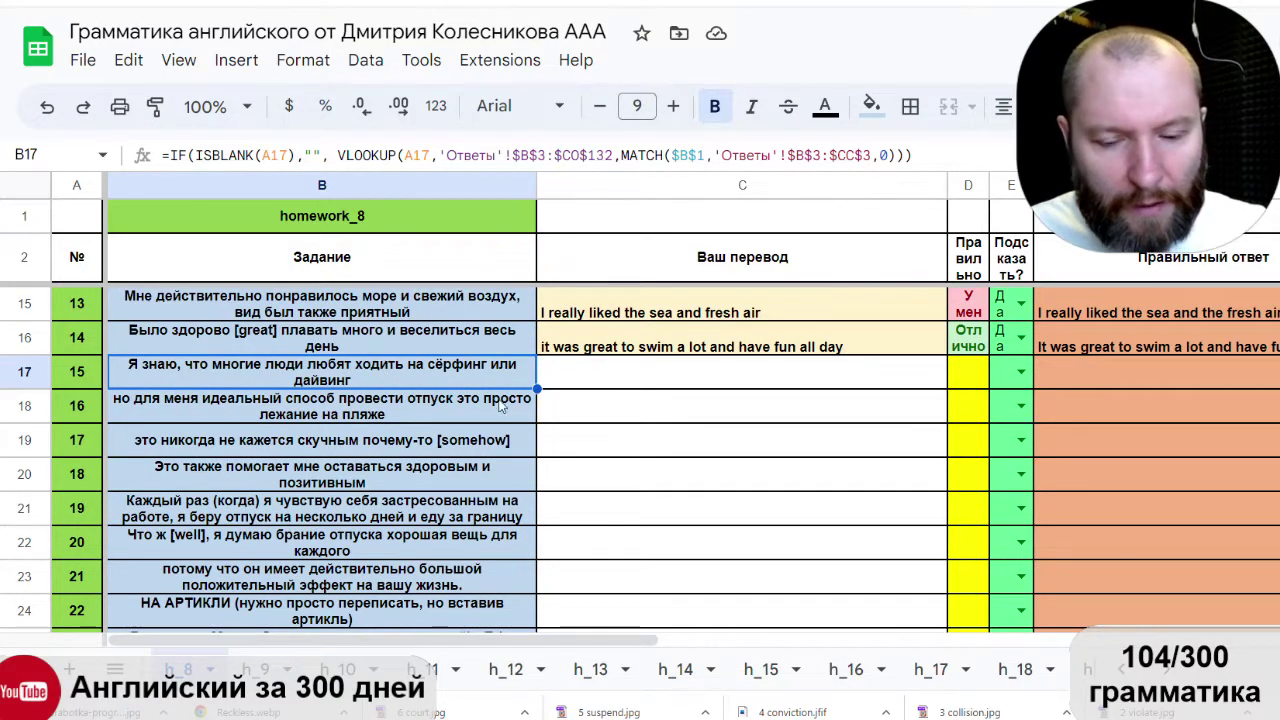
{"action": "left_click", "coordinate": [564, 366]}
{"action": "type", "text": "I "}
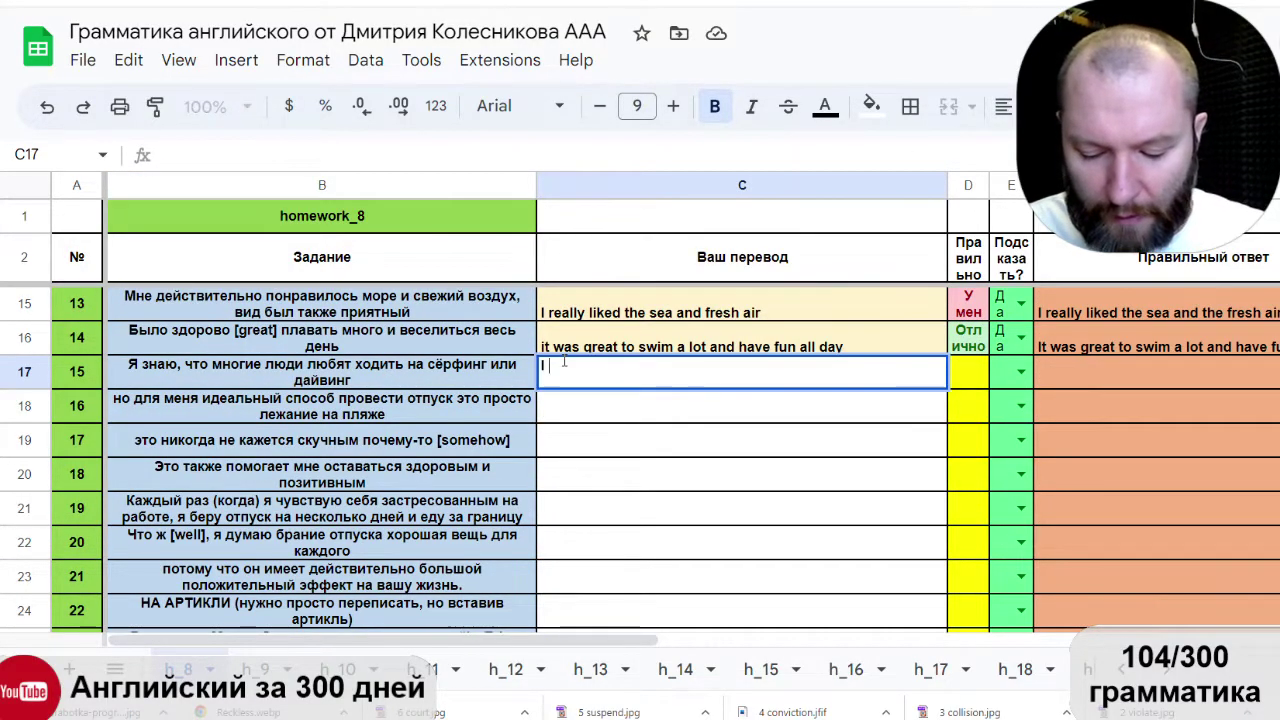
{"action": "type", "text": "know "}
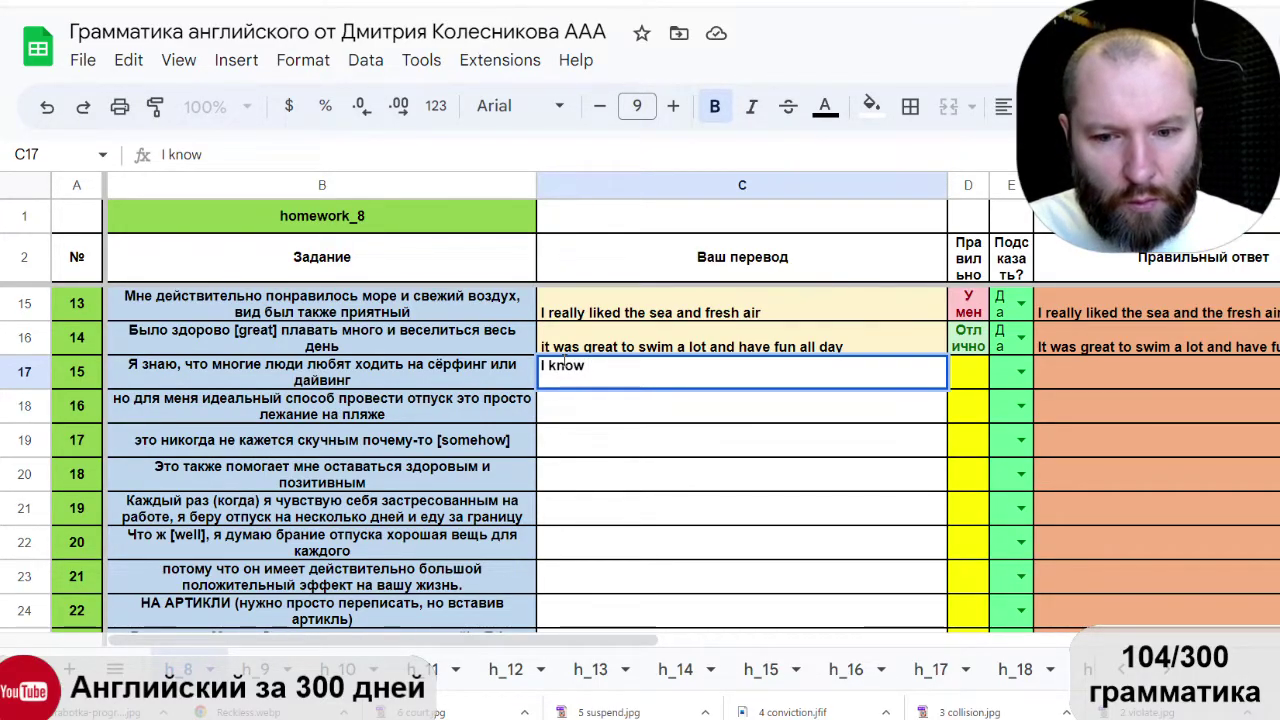
{"action": "type", "text": "tha"}
{"action": "key", "text": "BackSpace"}
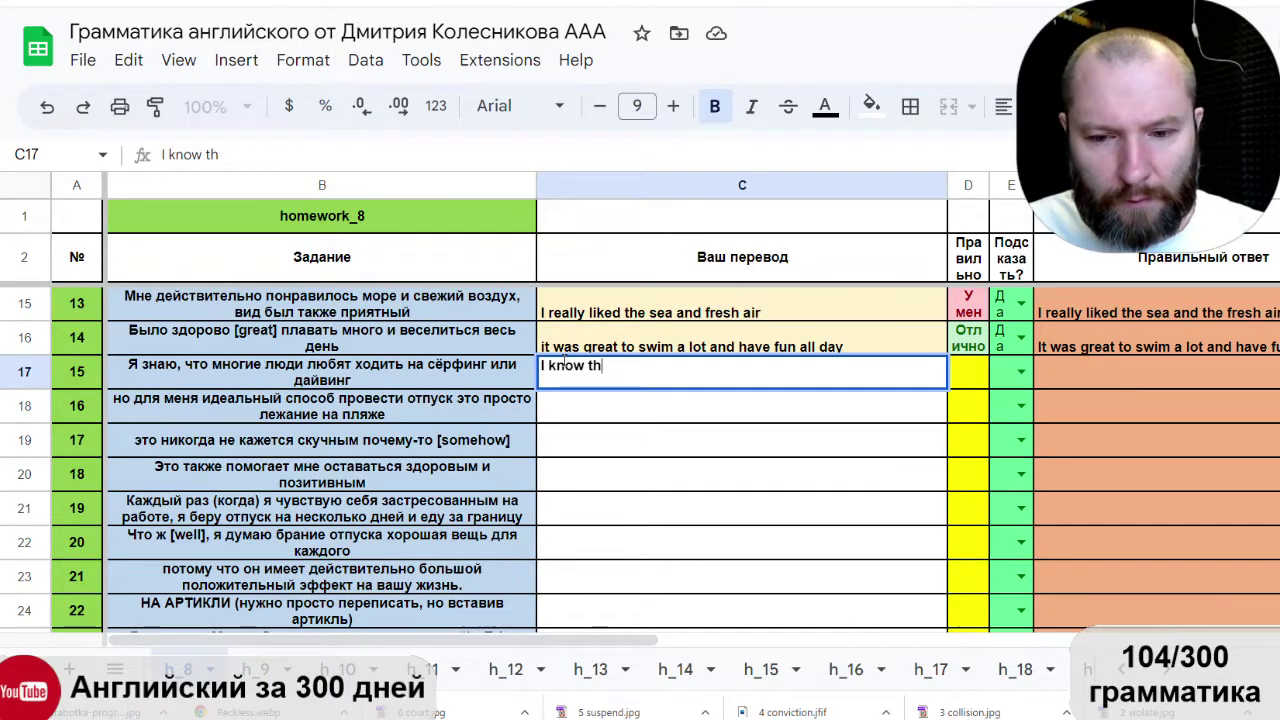
{"action": "type", "text": "at man"}
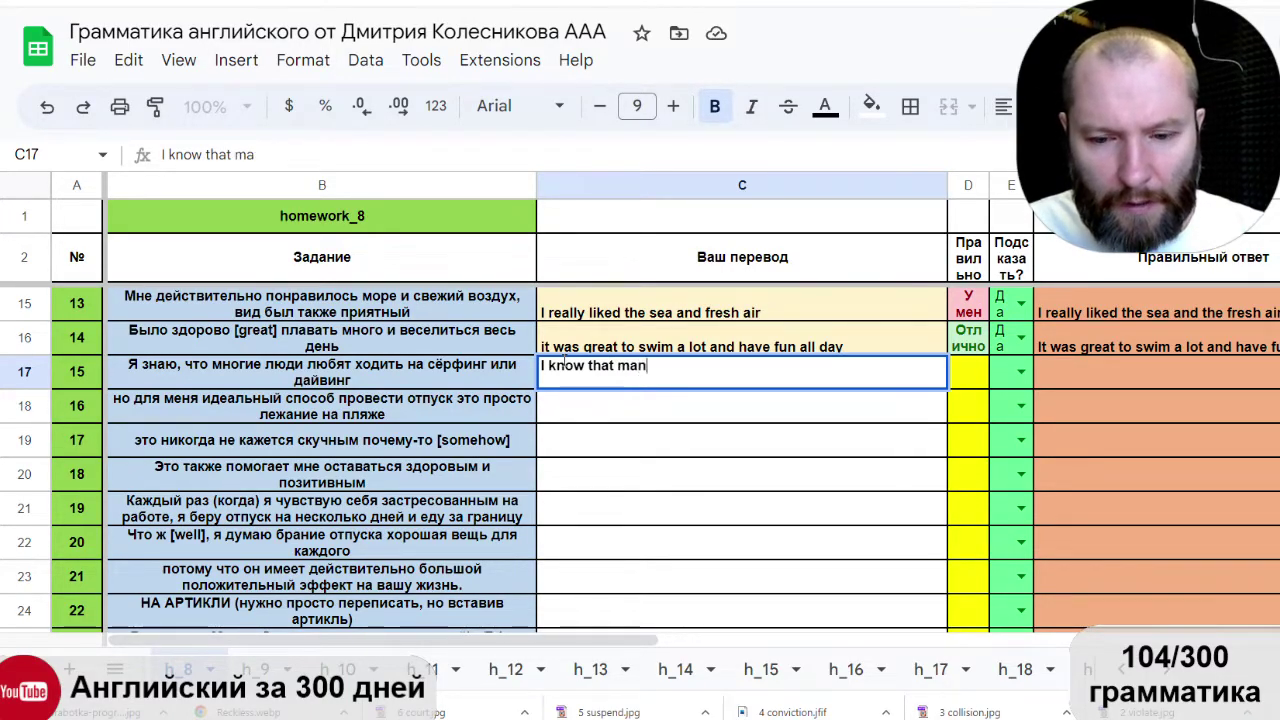
{"action": "type", "text": "y people "}
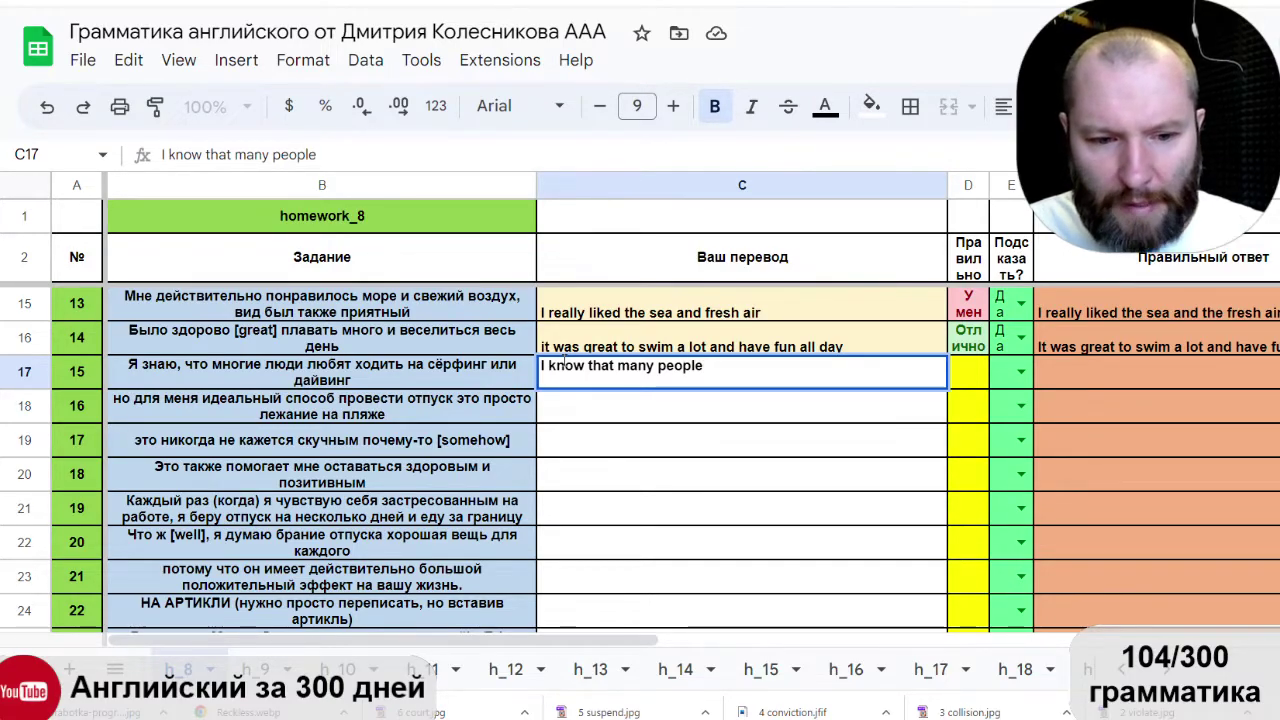
Complete the C17 translation with "like serfing and diving".
{"action": "type", "text": "likr"}
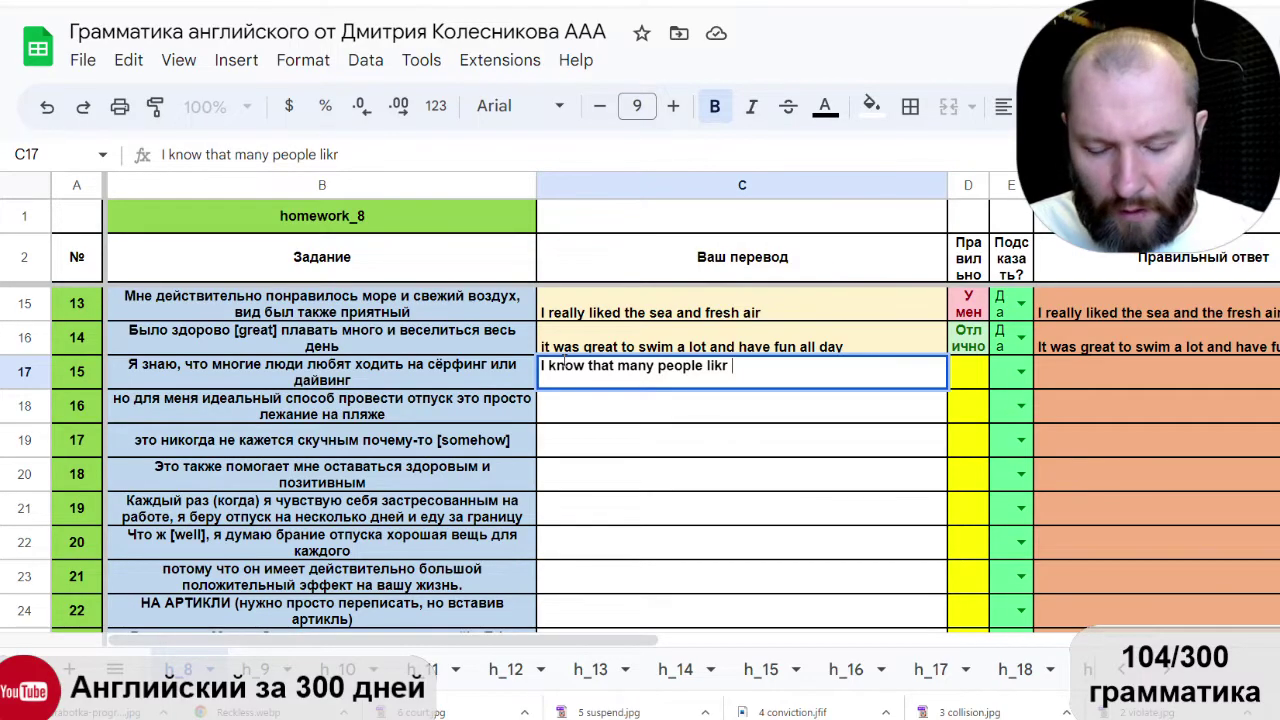
{"action": "key", "text": "BackSpace"}
{"action": "type", "text": "e s"}
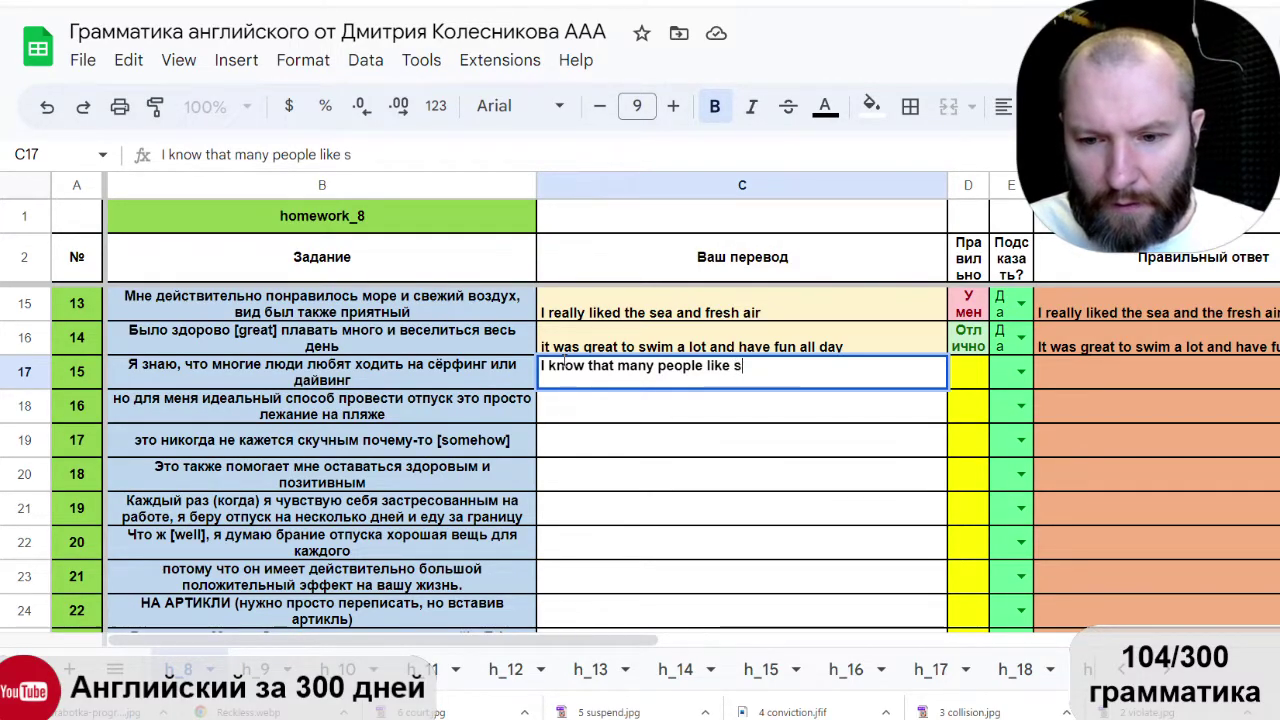
{"action": "type", "text": "erf"}
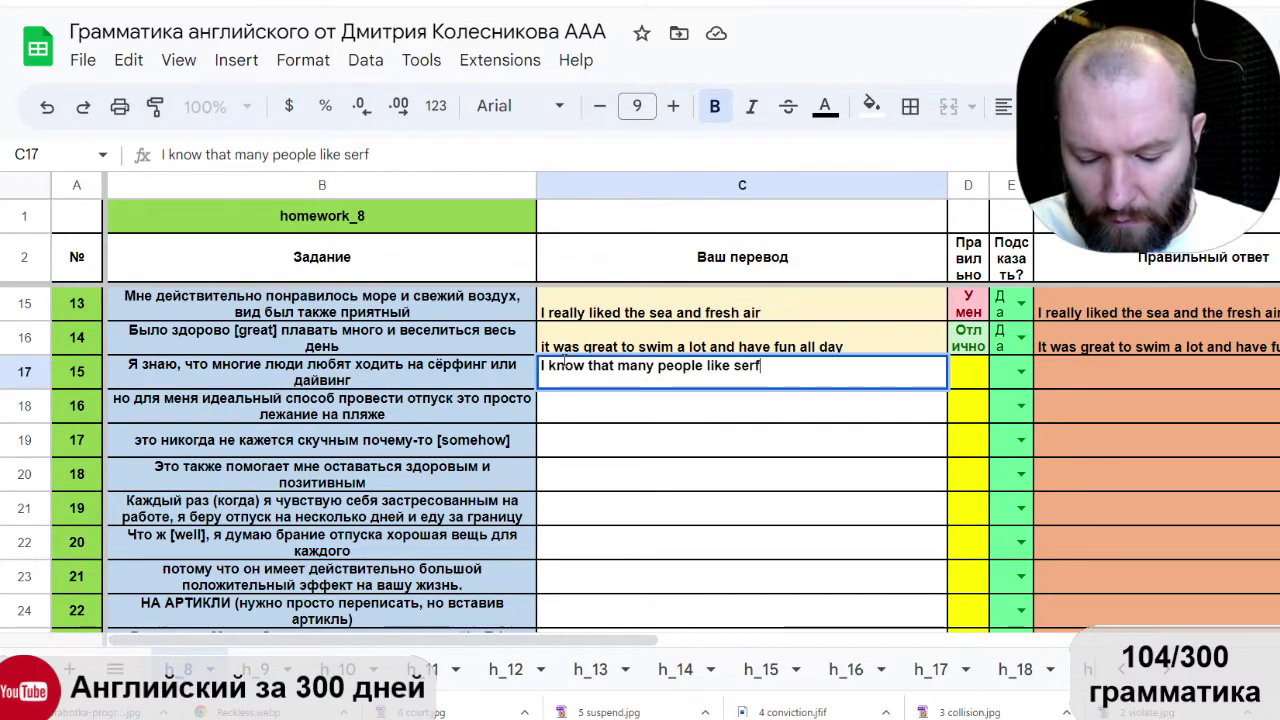
{"action": "type", "text": "ing and"}
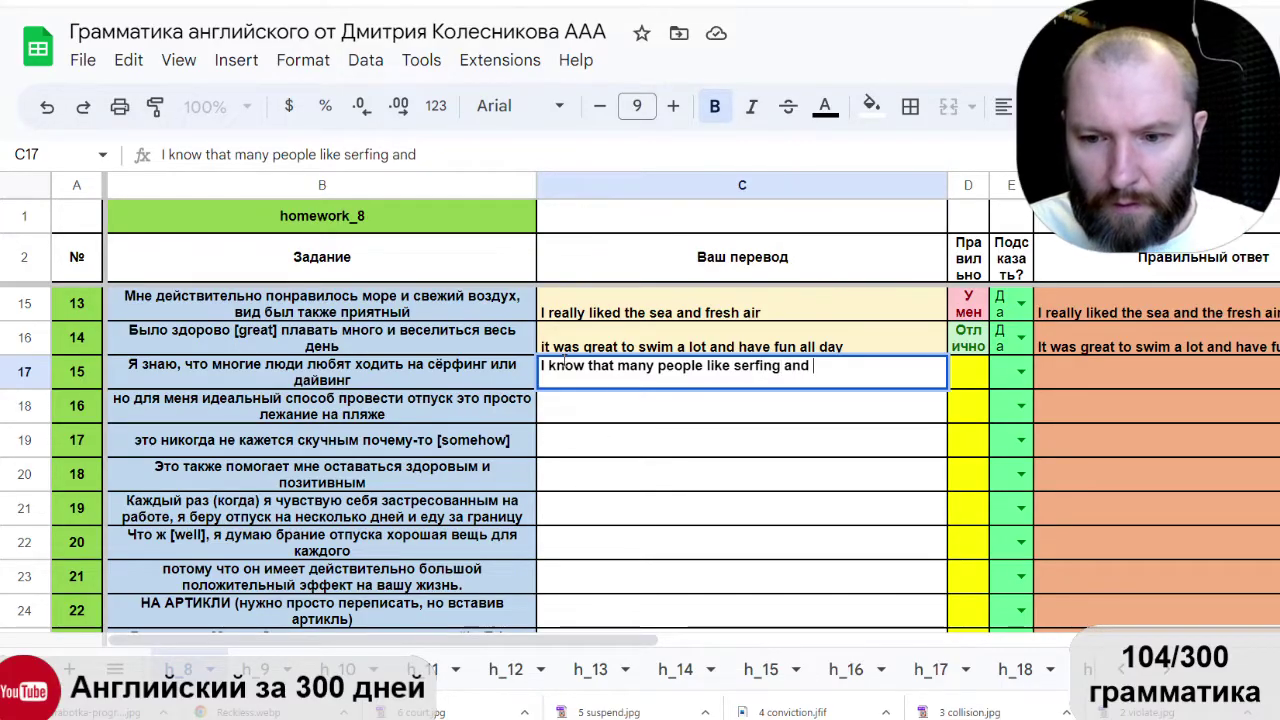
{"action": "type", "text": " dib"}
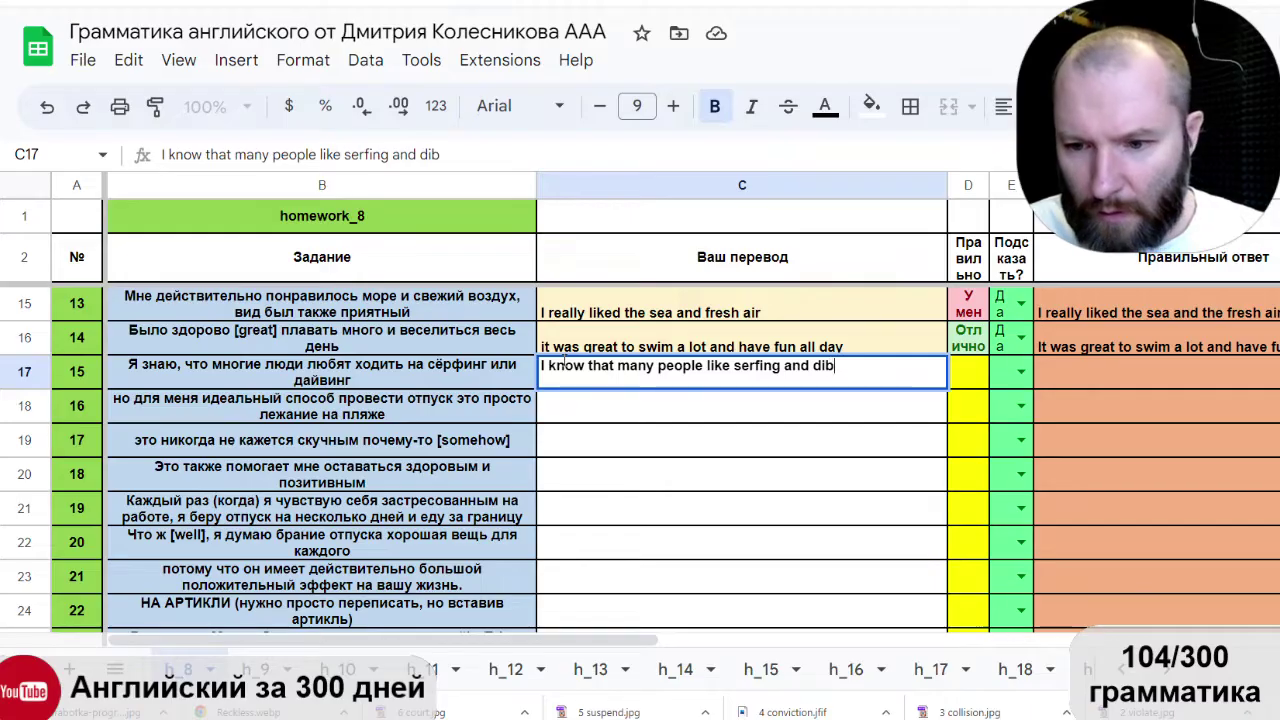
{"action": "type", "text": "b"}
{"action": "key", "text": "BackSpace"}
{"action": "type", "text": "ving"}
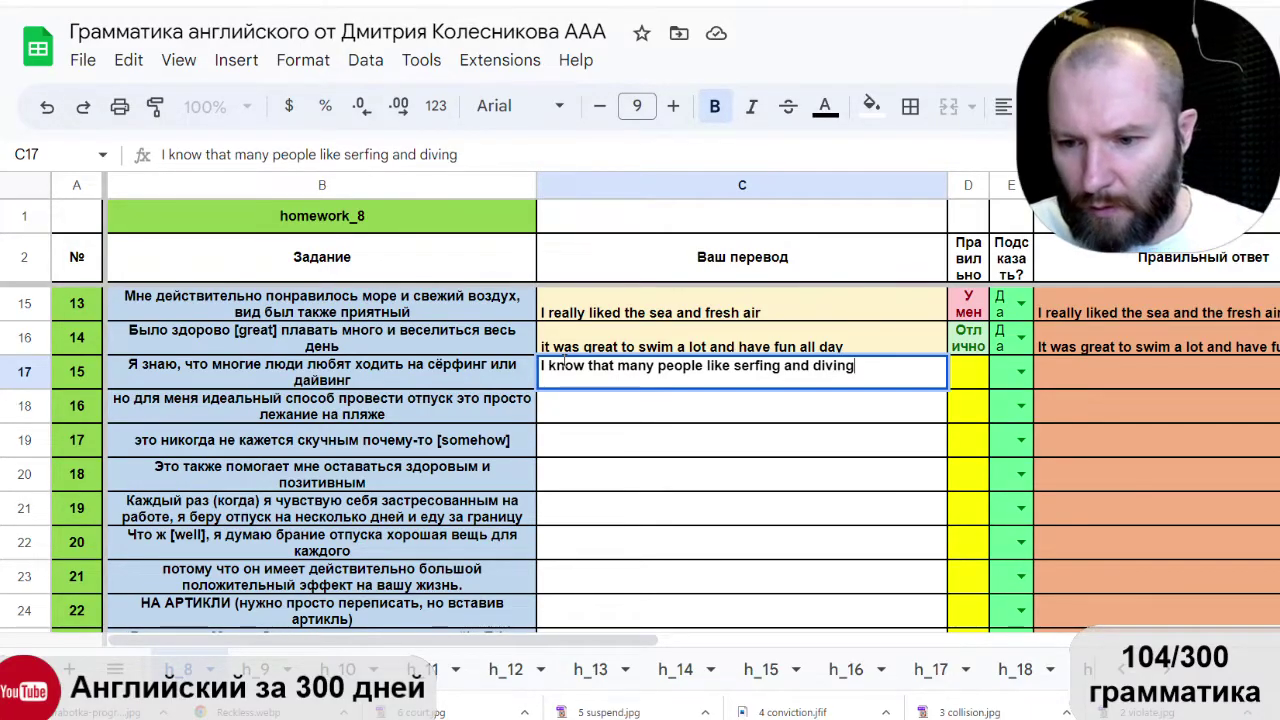
{"action": "key", "text": "Return"}
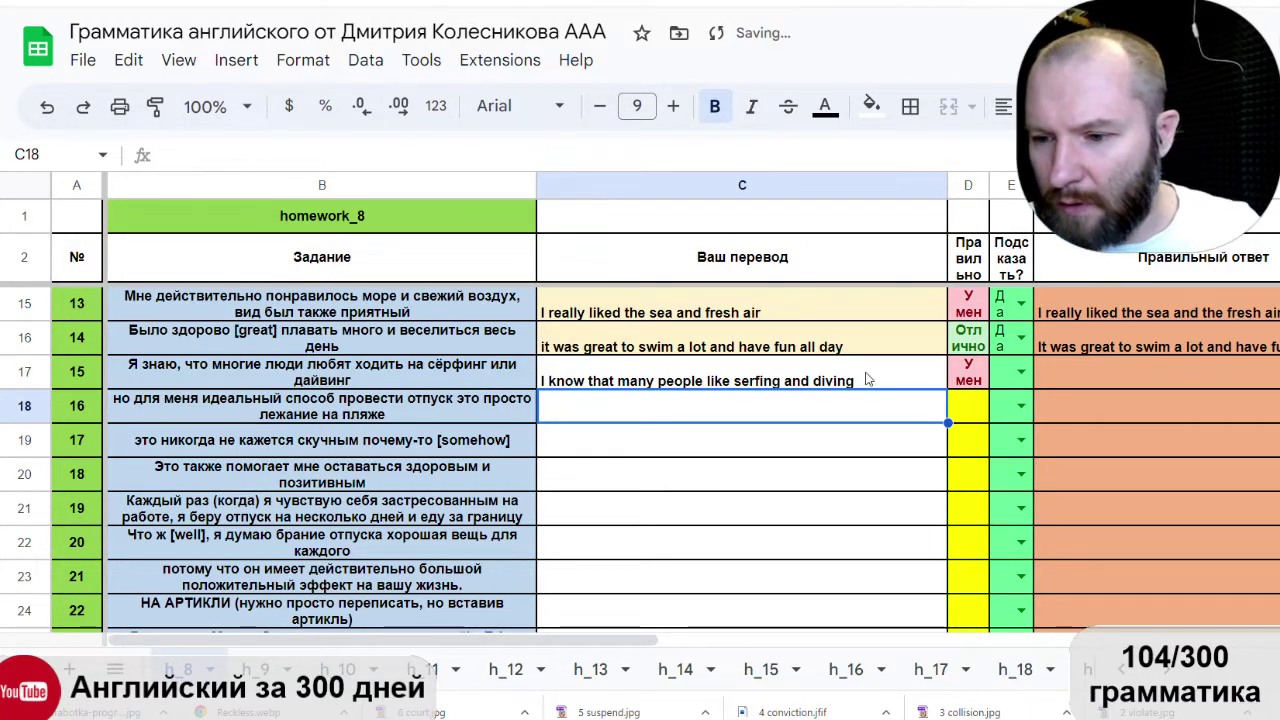
Reveal the answer for sentence 15 by setting E17 to "Да", and change "like serfing" to "like to go surfing" in C17.
{"action": "left_click", "coordinate": [1021, 372]}
{"action": "left_click", "coordinate": [1018, 406]}
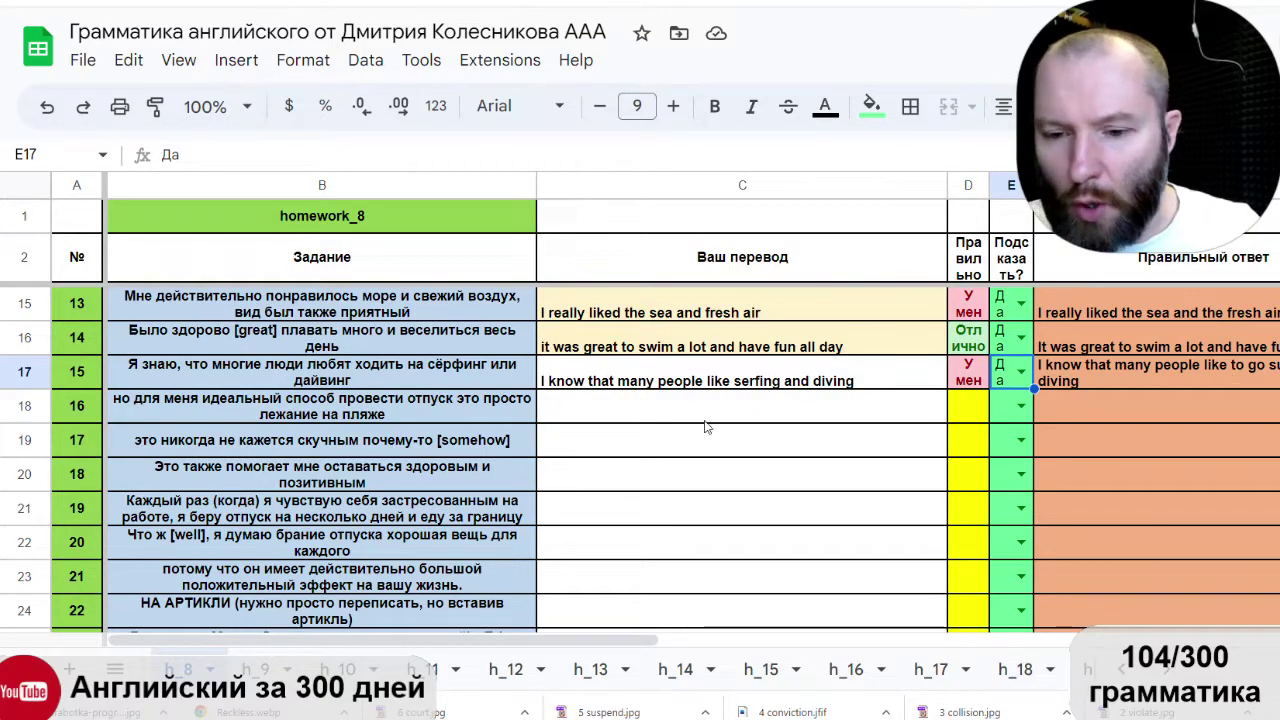
{"action": "double_click", "coordinate": [731, 367]}
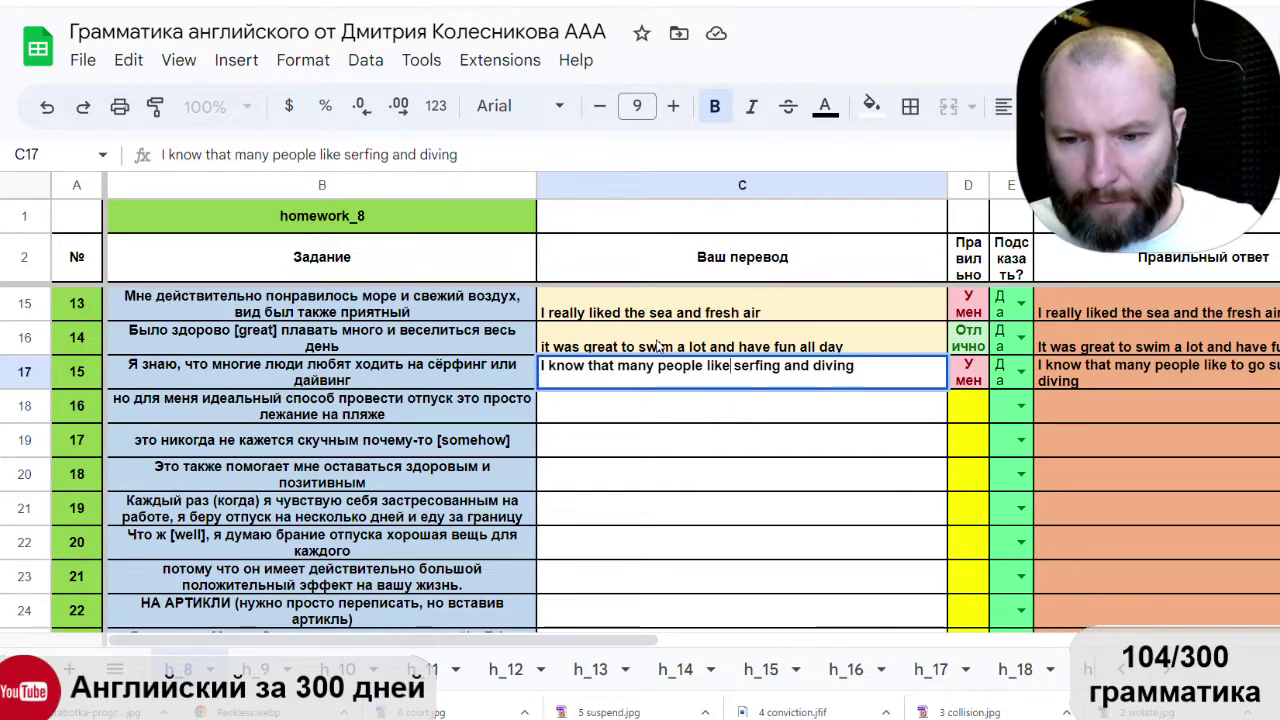
{"action": "type", "text": "to "}
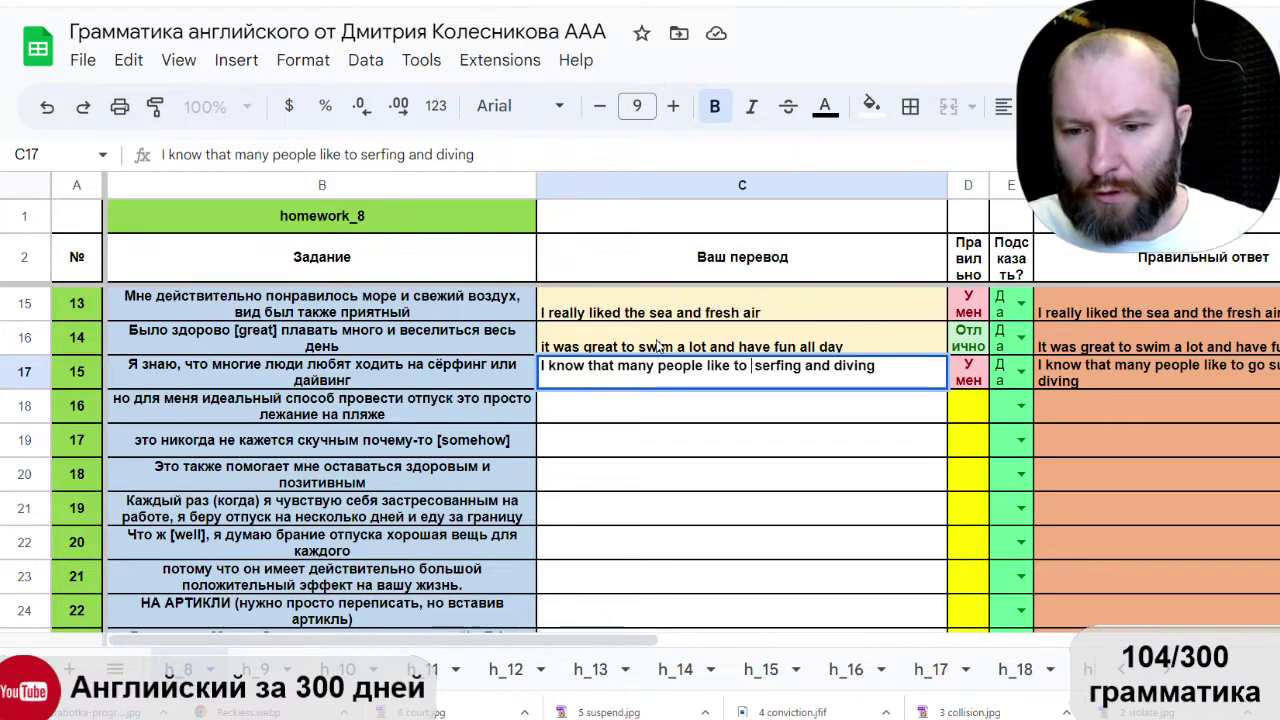
{"action": "type", "text": "go"}
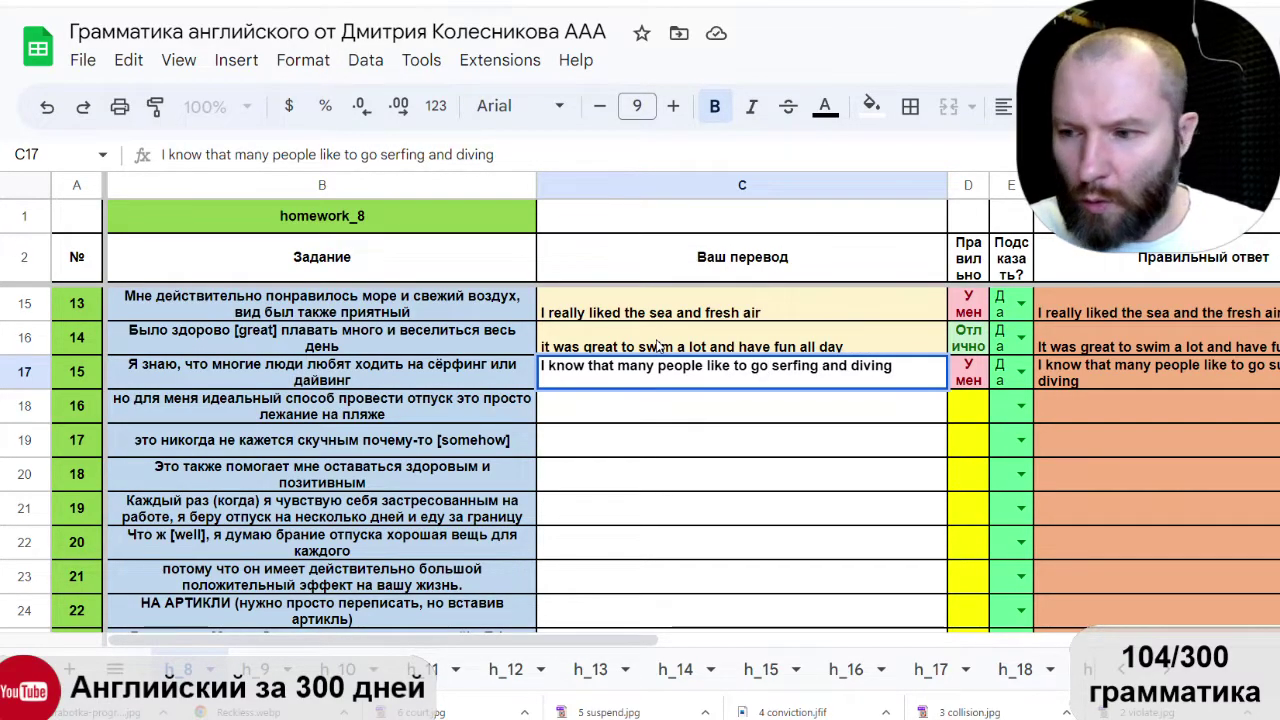
{"action": "key", "text": "Right"}
{"action": "key", "text": "Right"}
{"action": "key", "text": "Right"}
{"action": "key", "text": "BackSpace"}
{"action": "type", "text": "u"}
{"action": "key", "text": "Right"}
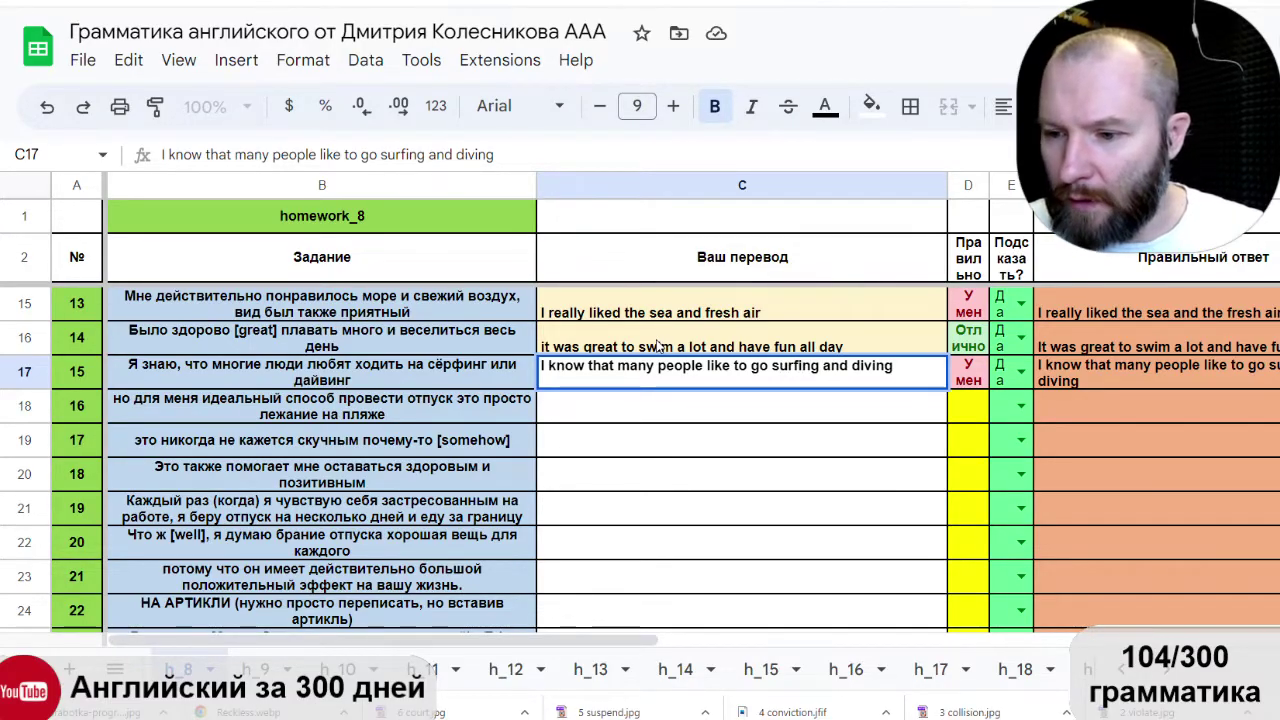
{"action": "key", "text": "Return"}
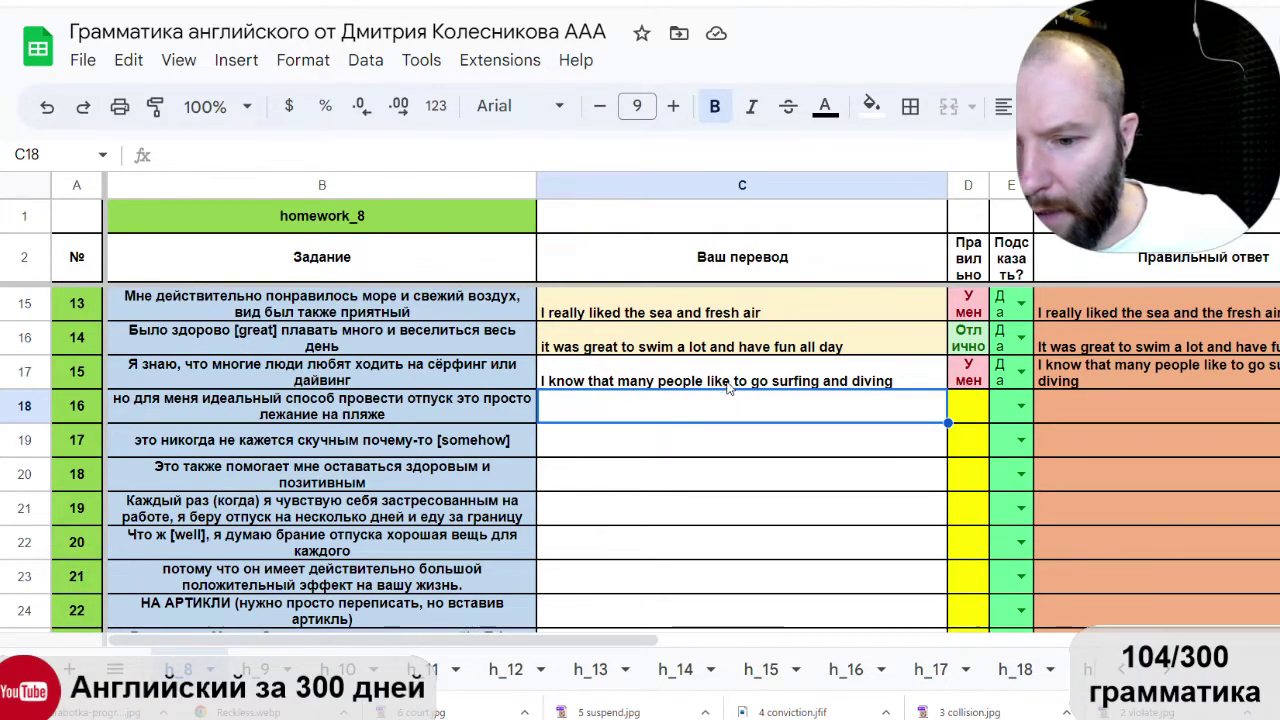
Replace "and" with "or" in the C17 translation to match the revealed answer.
{"action": "left_click", "coordinate": [823, 372]}
{"action": "double_click", "coordinate": [824, 370]}
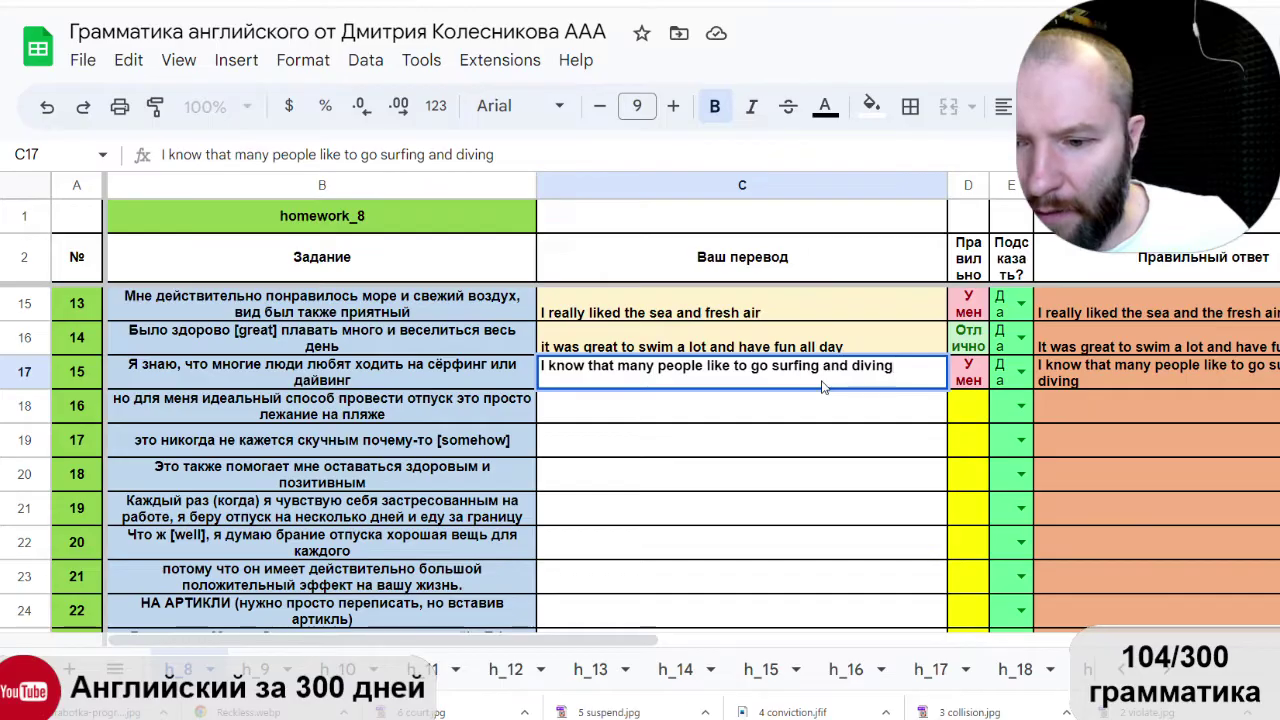
{"action": "key", "text": "Delete"}
{"action": "key", "text": "Delete"}
{"action": "key", "text": "Delete"}
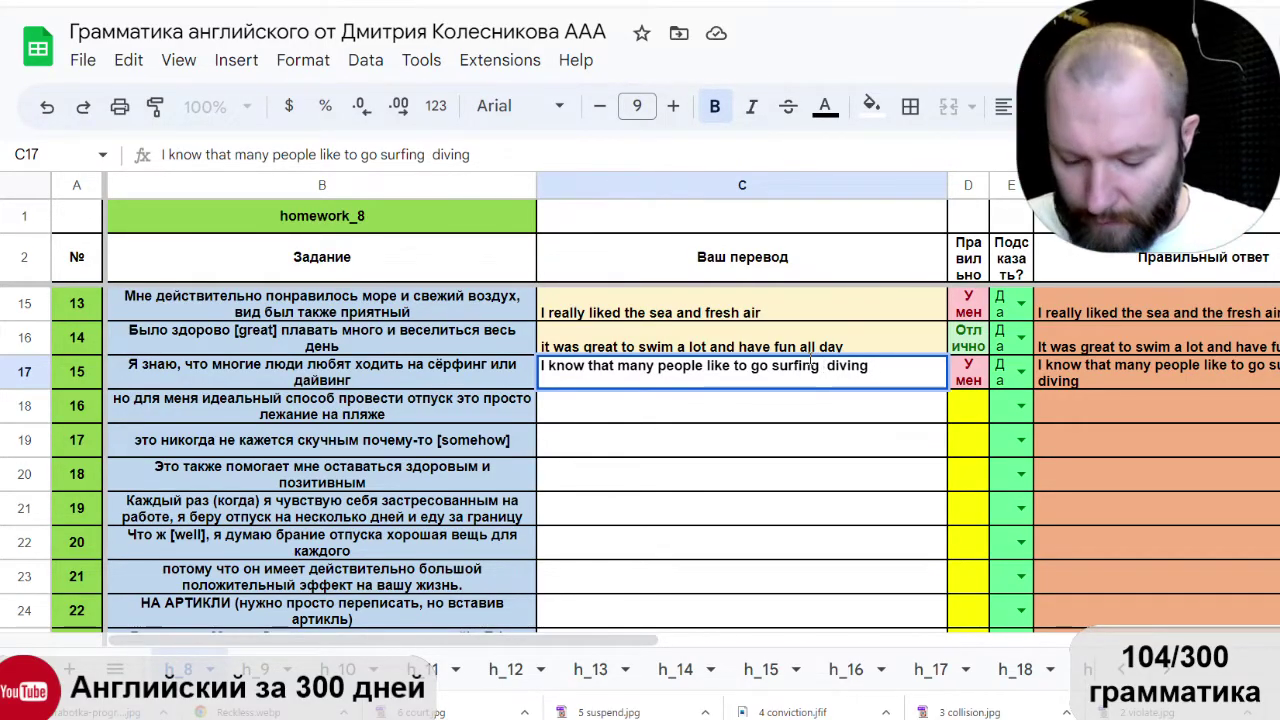
{"action": "type", "text": "or"}
{"action": "key", "text": "Return"}
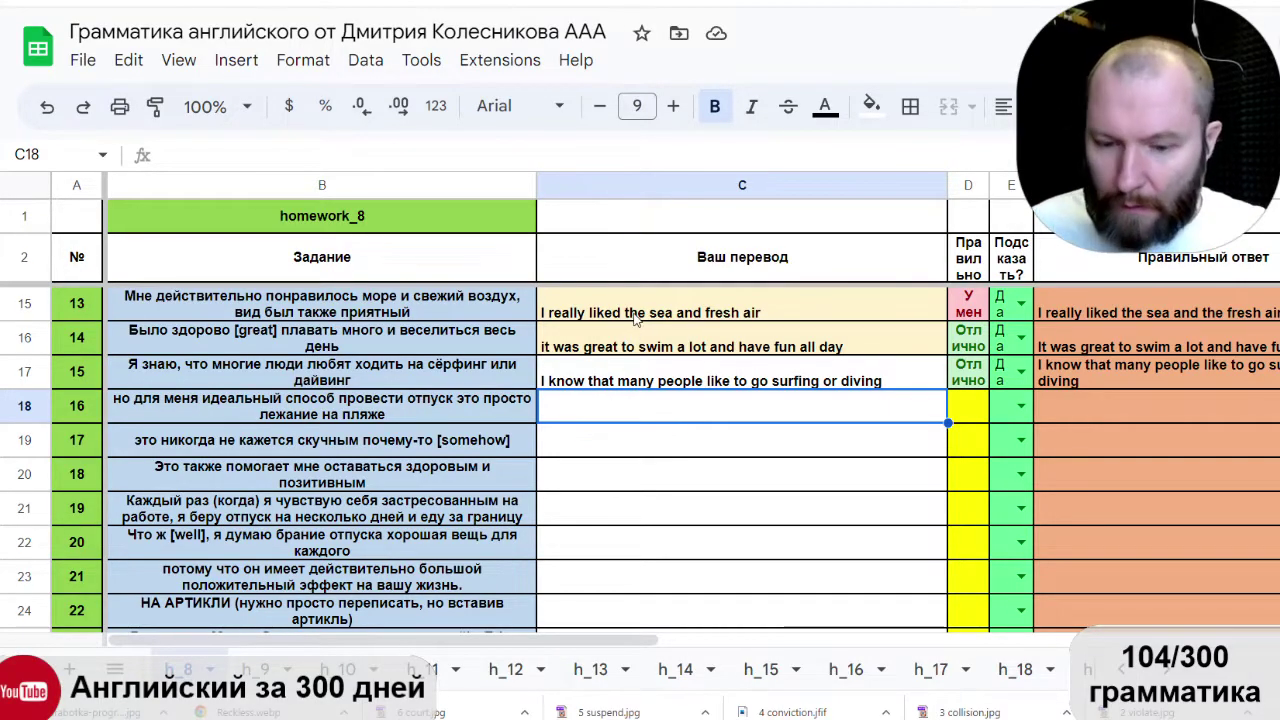
{"action": "scroll", "coordinate": [600, 372], "scroll_direction": "up", "scroll_amount": 5}
{"action": "scroll", "coordinate": [600, 372], "scroll_direction": "down", "scroll_amount": 1}
{"action": "scroll", "coordinate": [600, 372], "scroll_direction": "down", "scroll_amount": 5}
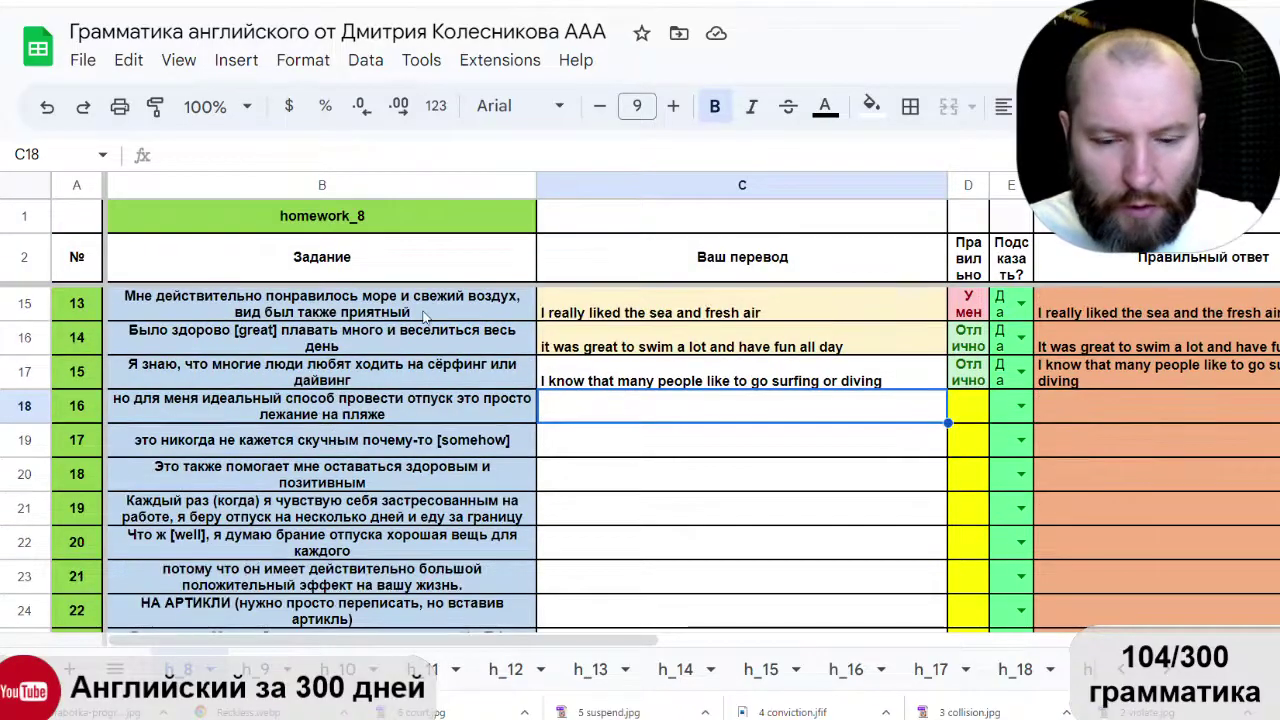